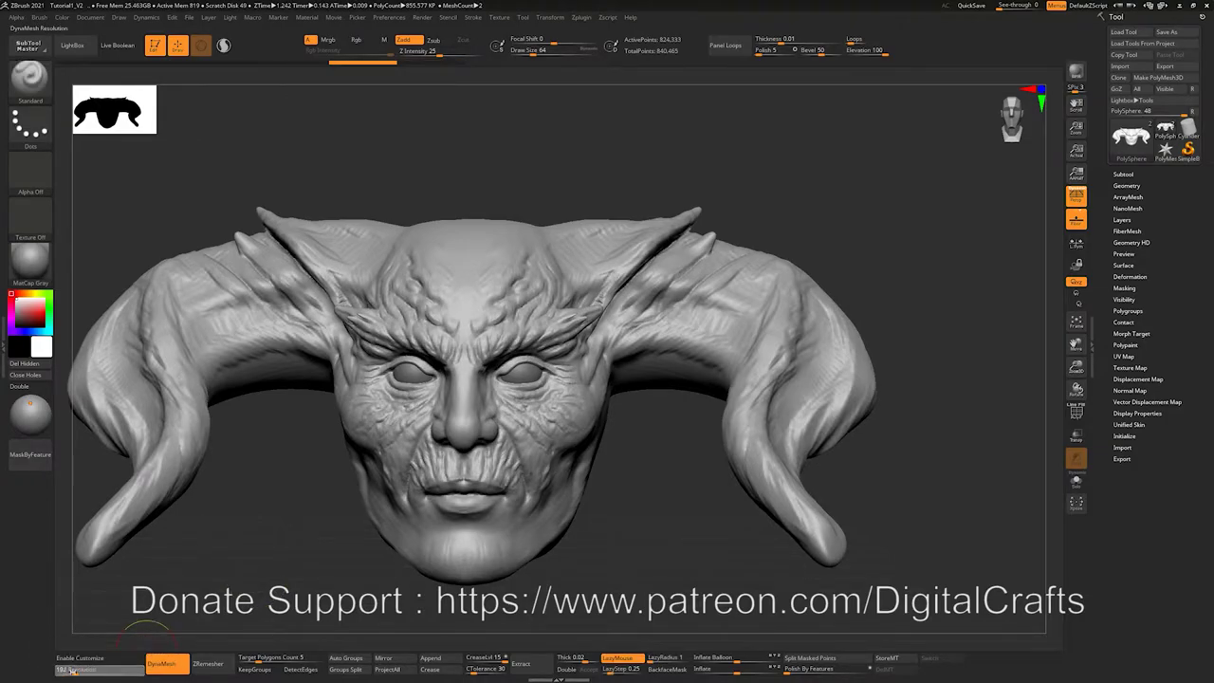
Re-DynaMesh the horned head at a resolution of 200.
key("Return")
left_click_drag(238, 463, 257, 489, "ctrl")
left_click_drag(323, 563, 272, 564, "alt")
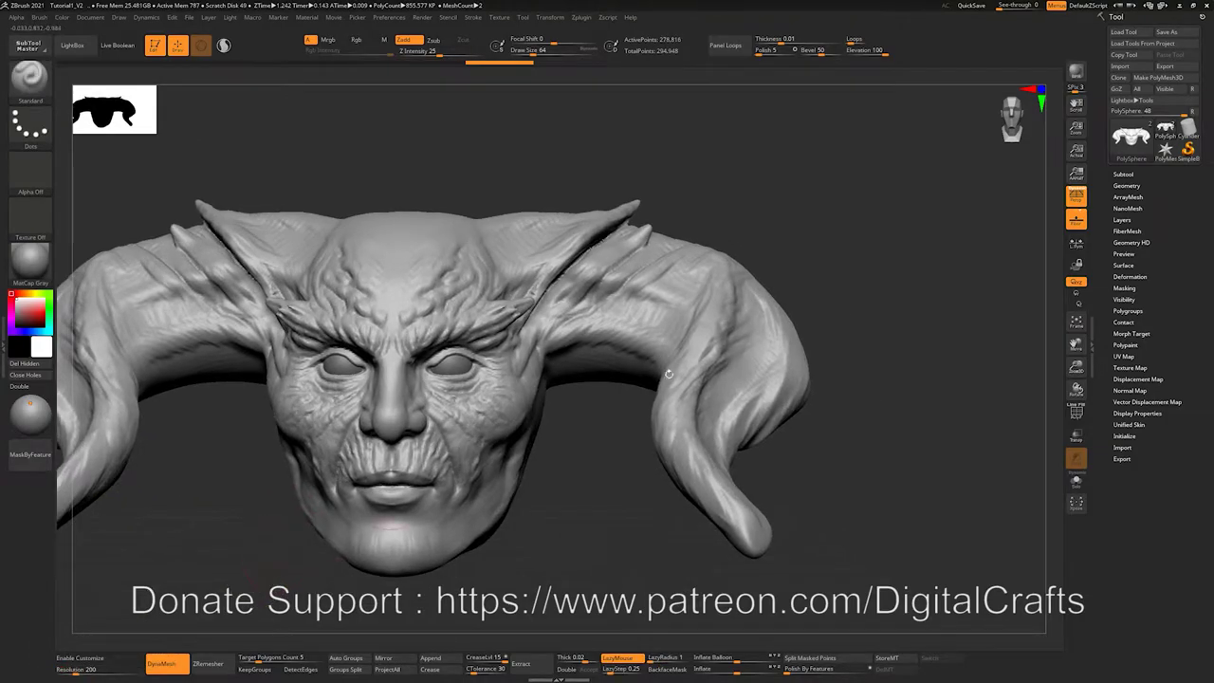
Append the horned head PolySphere to the PolyMesh3D star tool and delete the star subtool.
left_click(1151, 179)
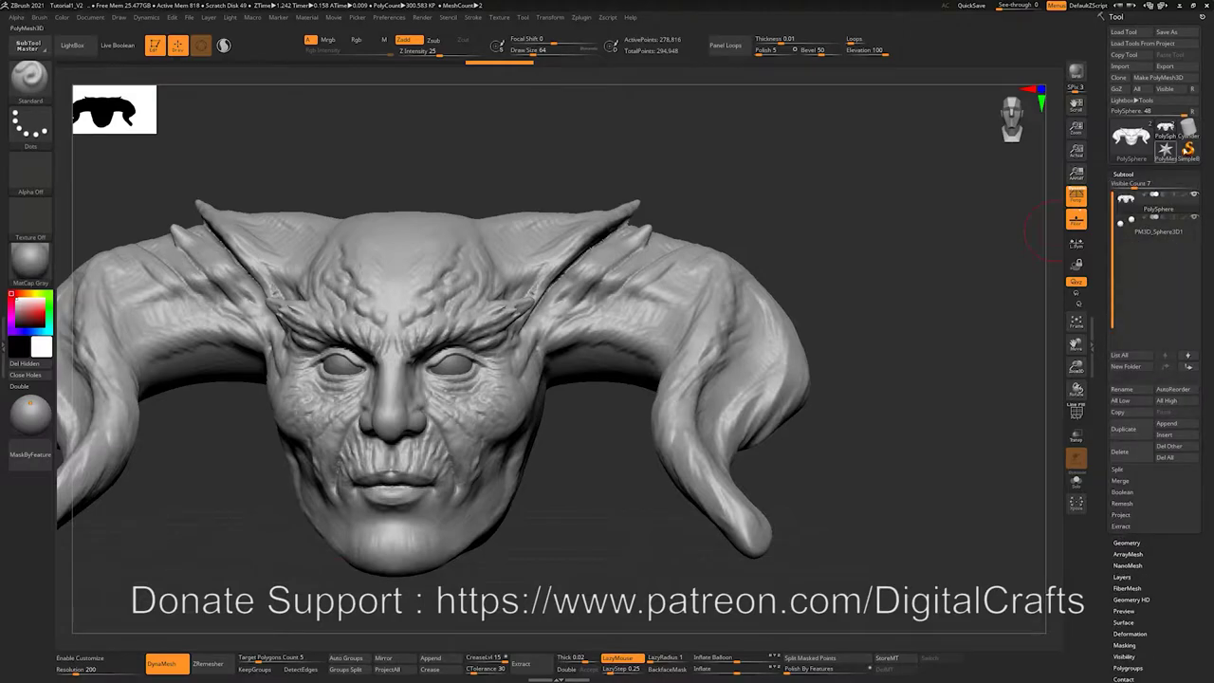
left_click(1165, 150)
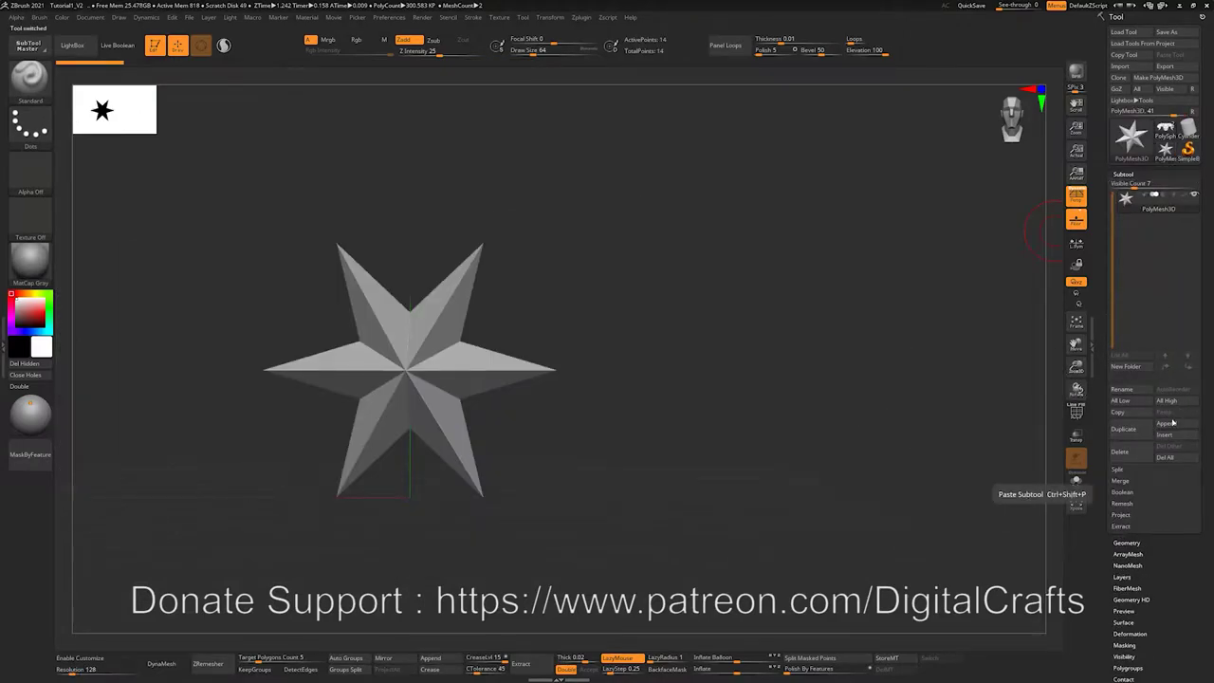
left_click(1166, 446)
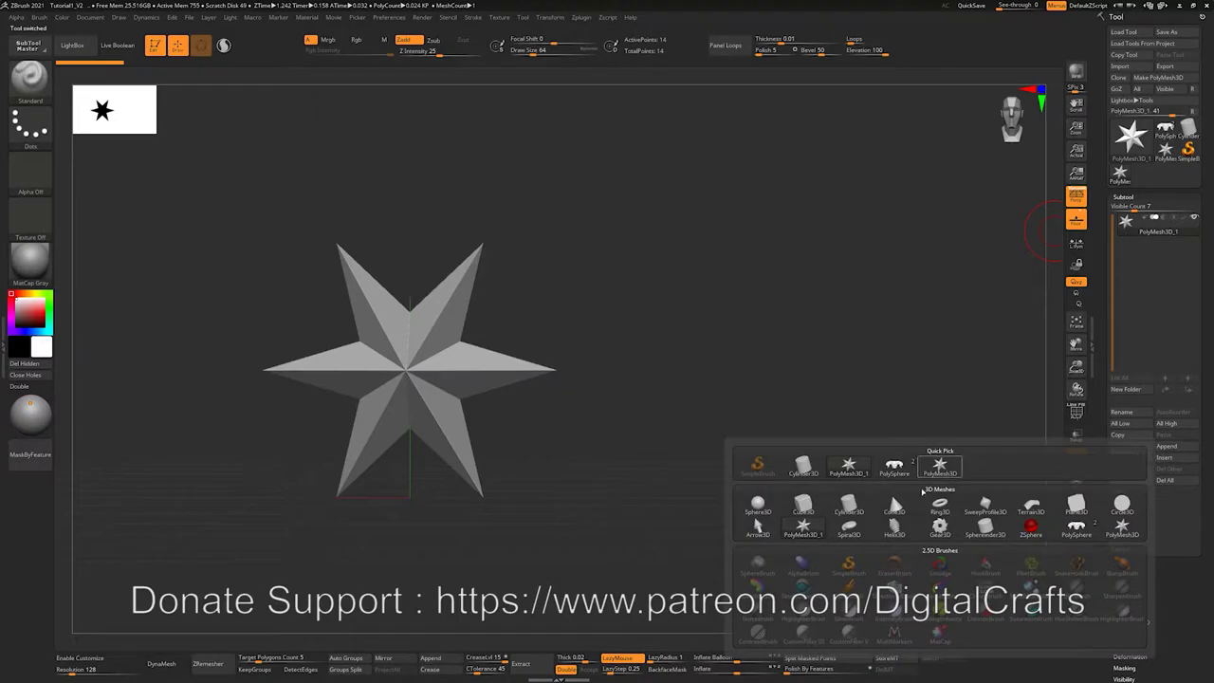
left_click(894, 466)
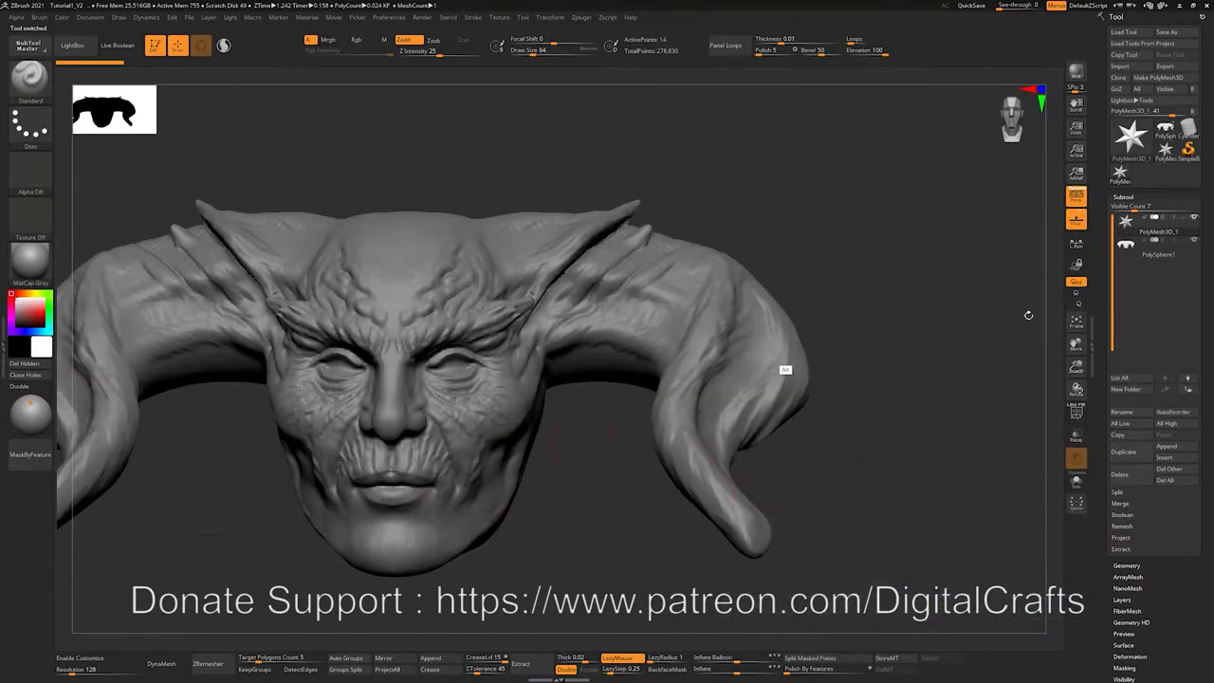
left_click(1120, 474)
left_click(1042, 503)
Create a new InsertMesh brush from the horned head with the whole model framed in front view.
left_click_drag(829, 319, 886, 409)
key("f")
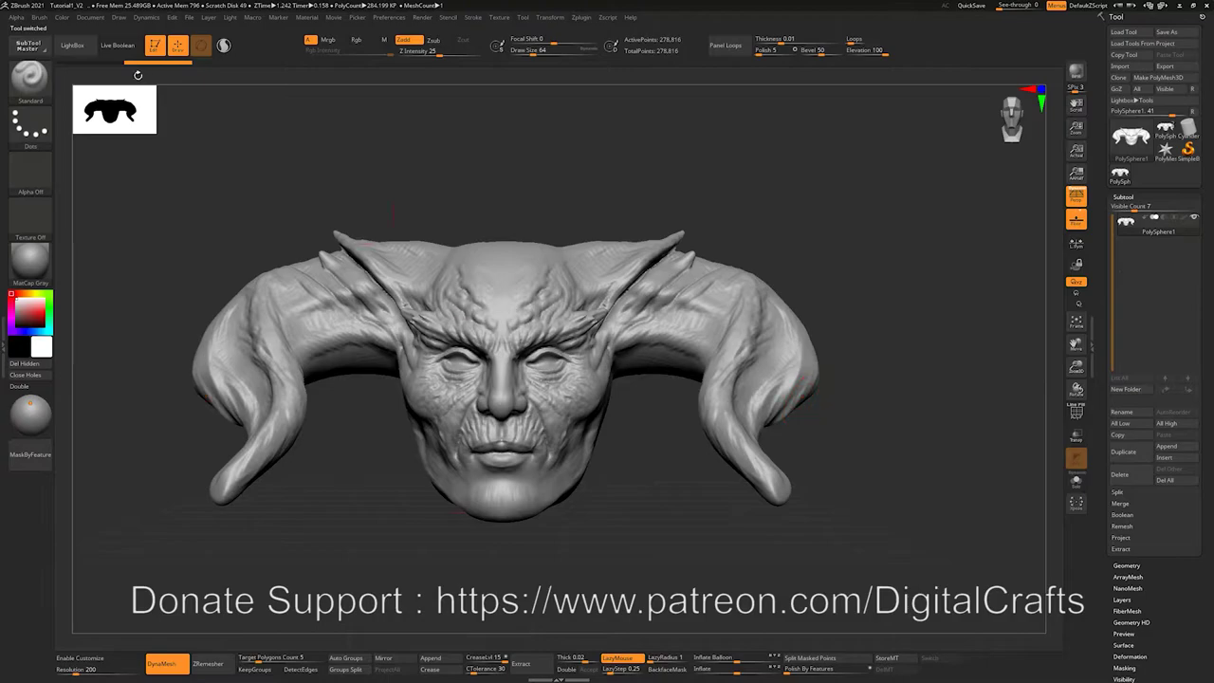
left_click(39, 19)
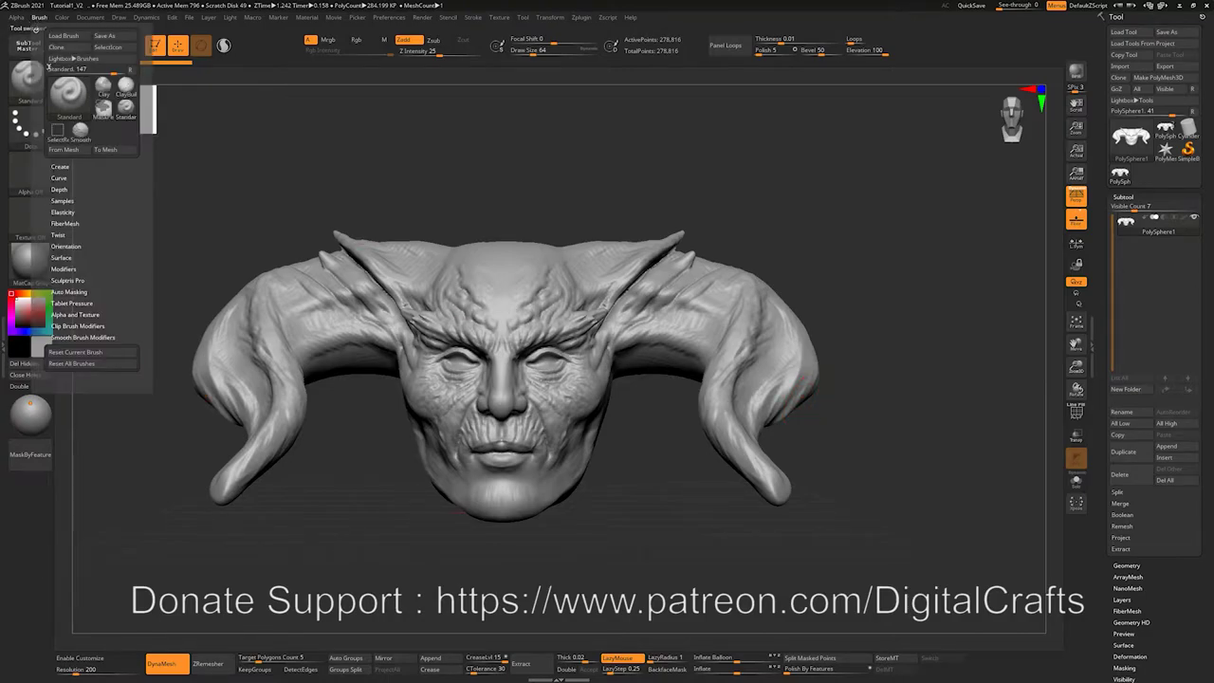
left_click(62, 166)
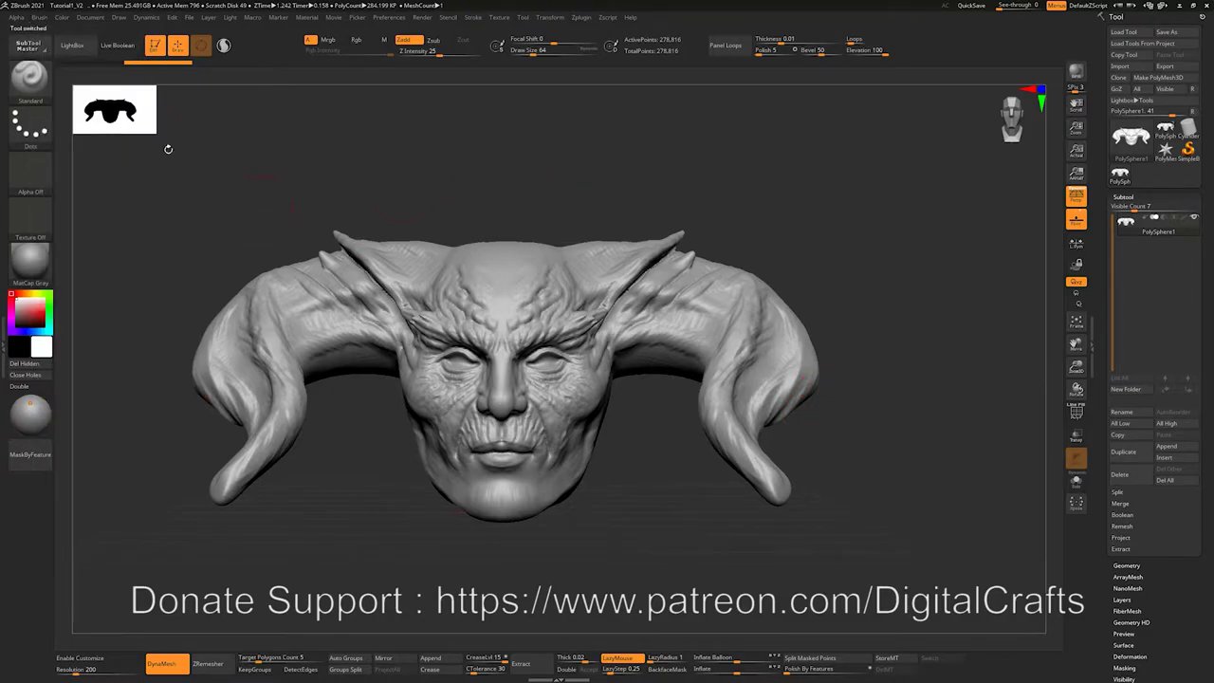
left_click(40, 18)
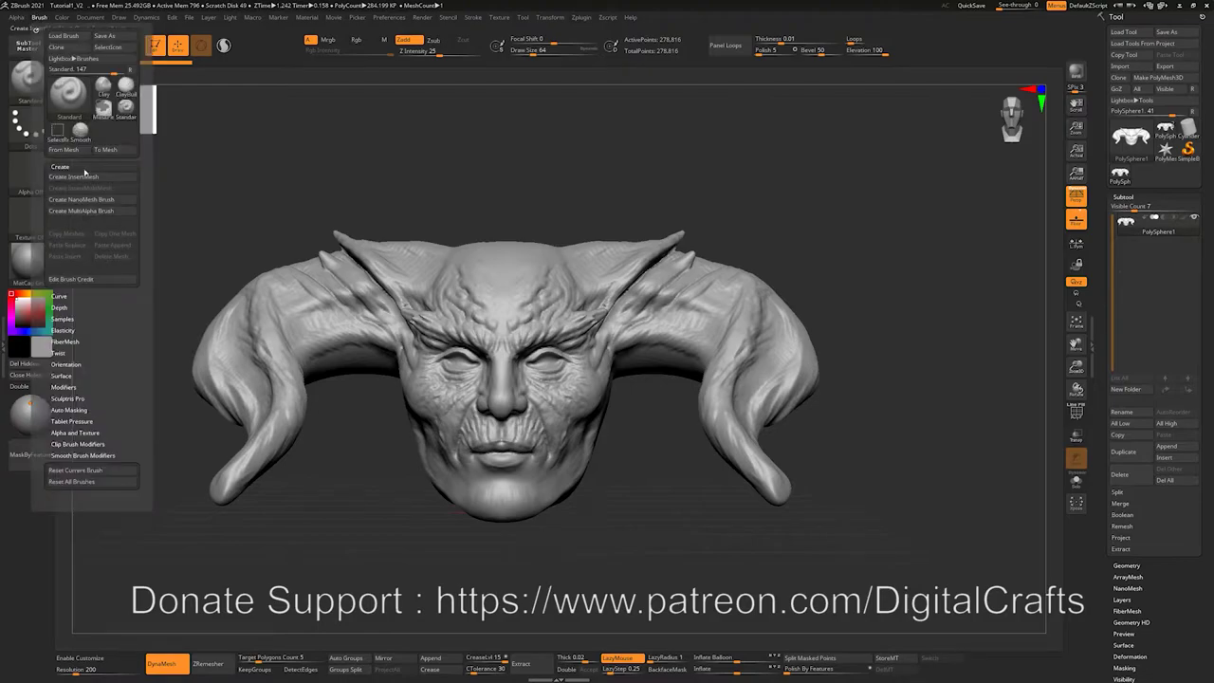
left_click(85, 177)
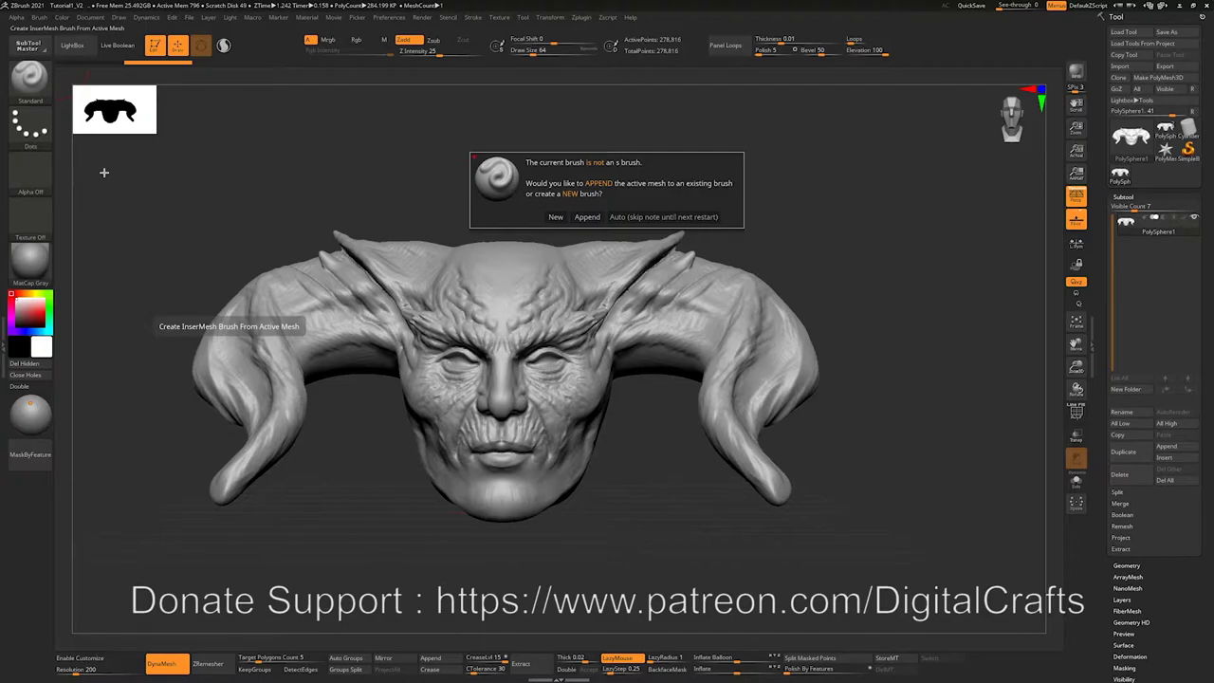
left_click(555, 217)
Test the new InsertMesh brush by placing mirrored head copies on the horned head.
left_click_drag(729, 165, 807, 170)
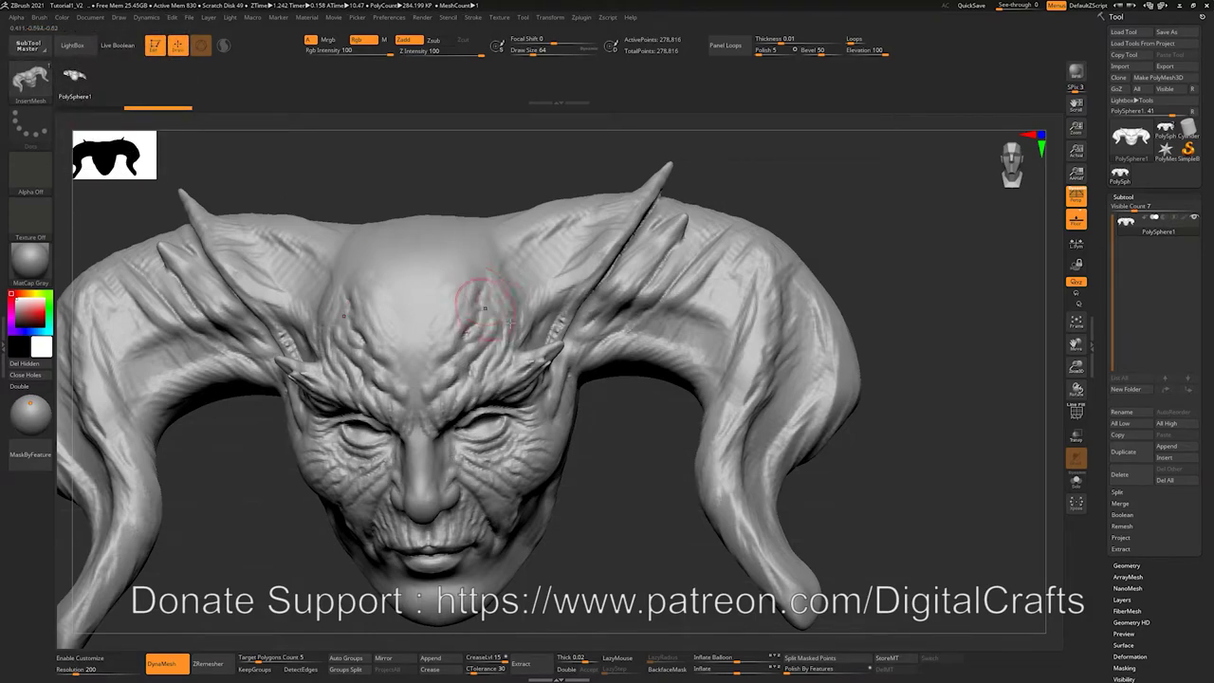
left_click_drag(527, 256, 645, 360)
left_click_drag(858, 239, 871, 142)
left_click_drag(479, 294, 547, 398)
left_click_drag(856, 171, 823, 202, "alt")
left_click_drag(662, 259, 750, 328)
mouse_move(904, 251)
left_mouse_down("alt")
mouse_move(883, 217)
mouse_move(843, 195)
mouse_move(896, 293)
mouse_move(892, 265)
left_mouse_up("alt")
Undo the inserted head copies to restore the plain horned head.
key("ctrl+z")
key("ctrl+z")
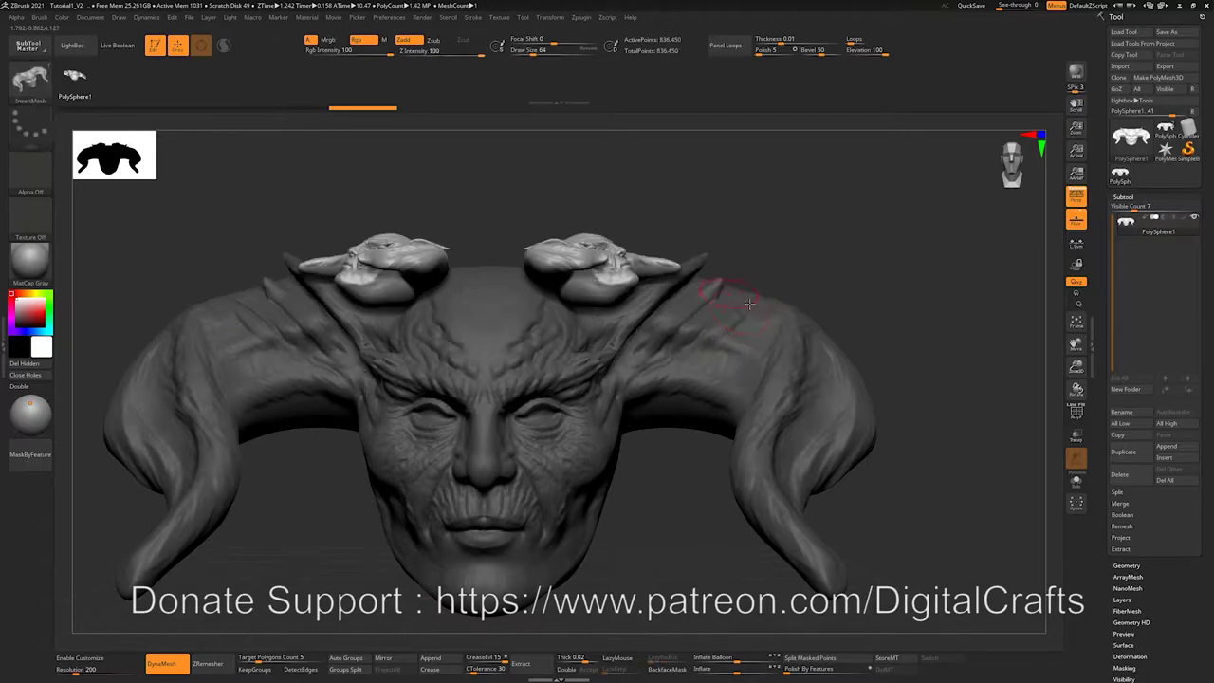
key("ctrl+z")
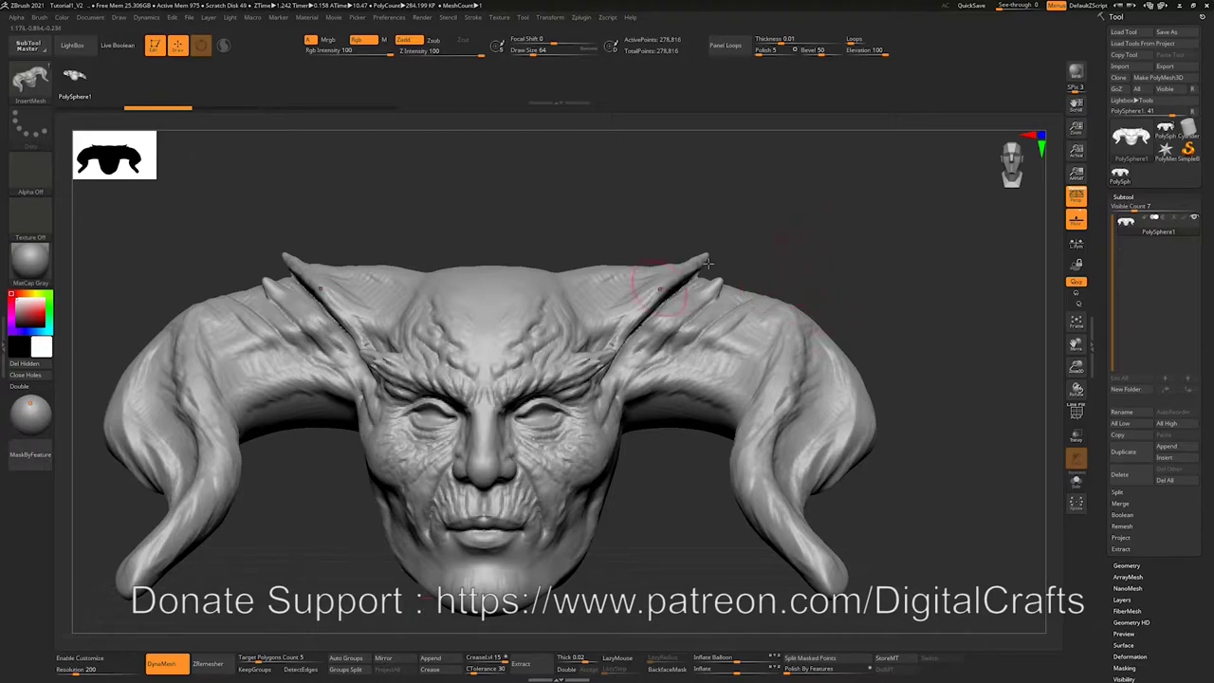
Create another new InsertMesh brush from the horned head as seen from the top.
left_click_drag(771, 249, 825, 218)
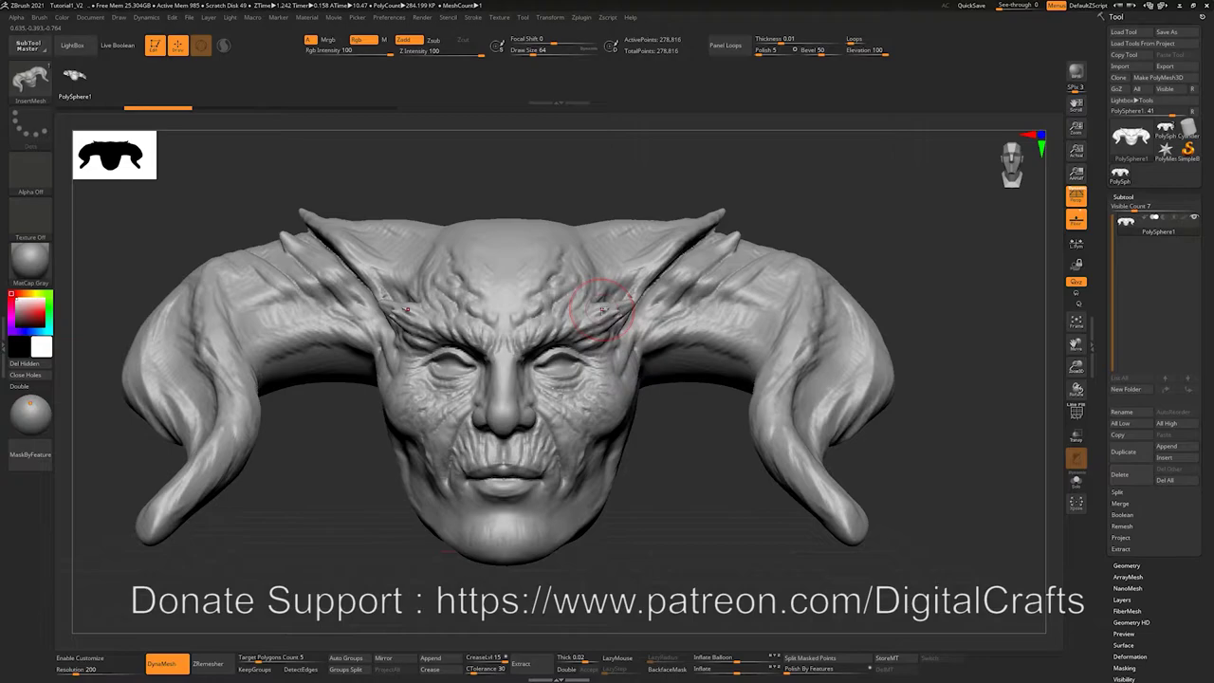
left_click_drag(861, 256, 922, 370)
left_click_drag(849, 372, 830, 365)
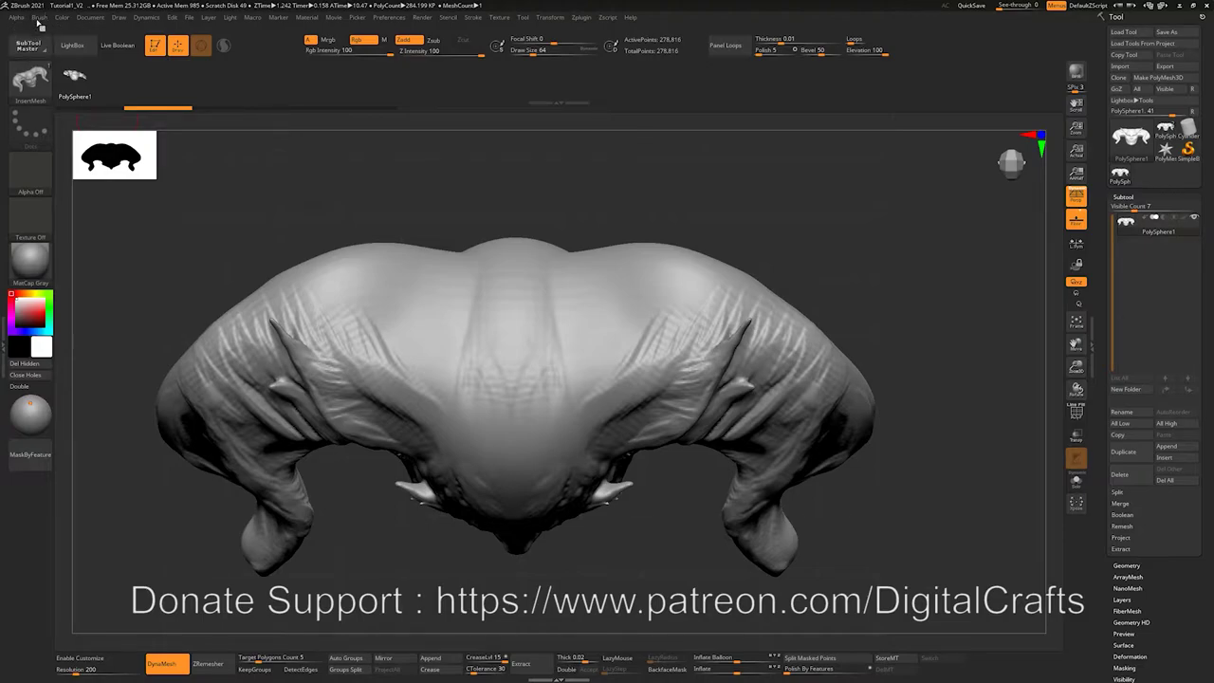
left_click(39, 17)
left_click(88, 177)
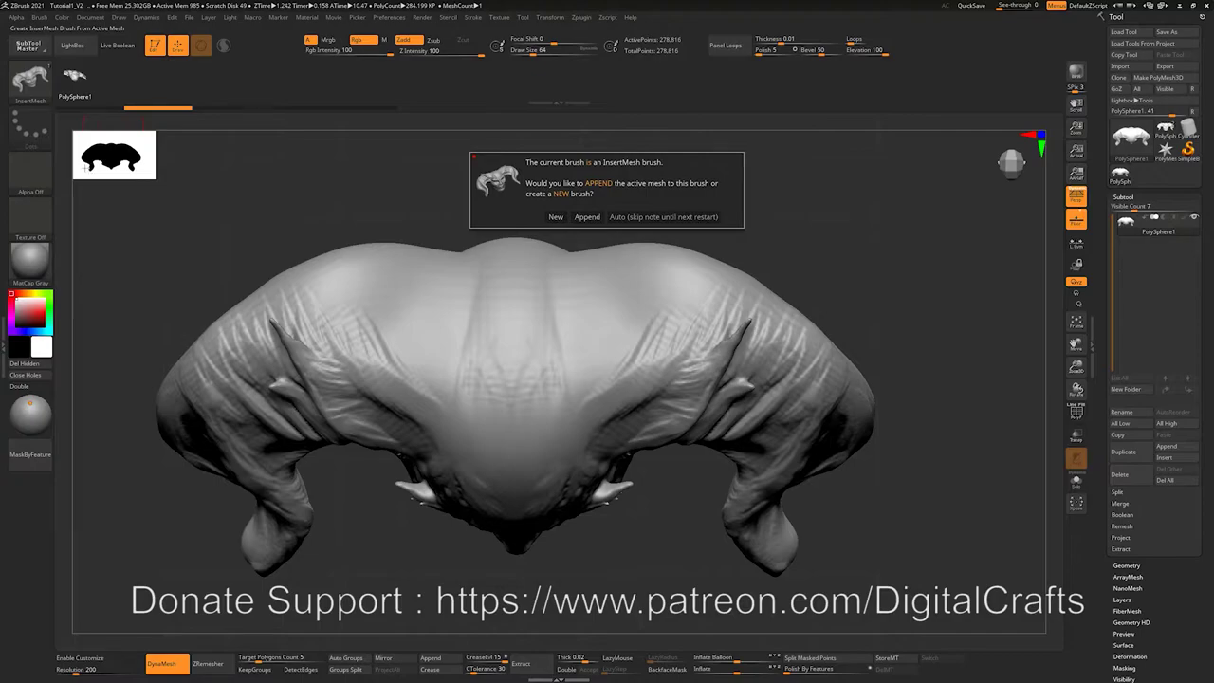
left_click(556, 217)
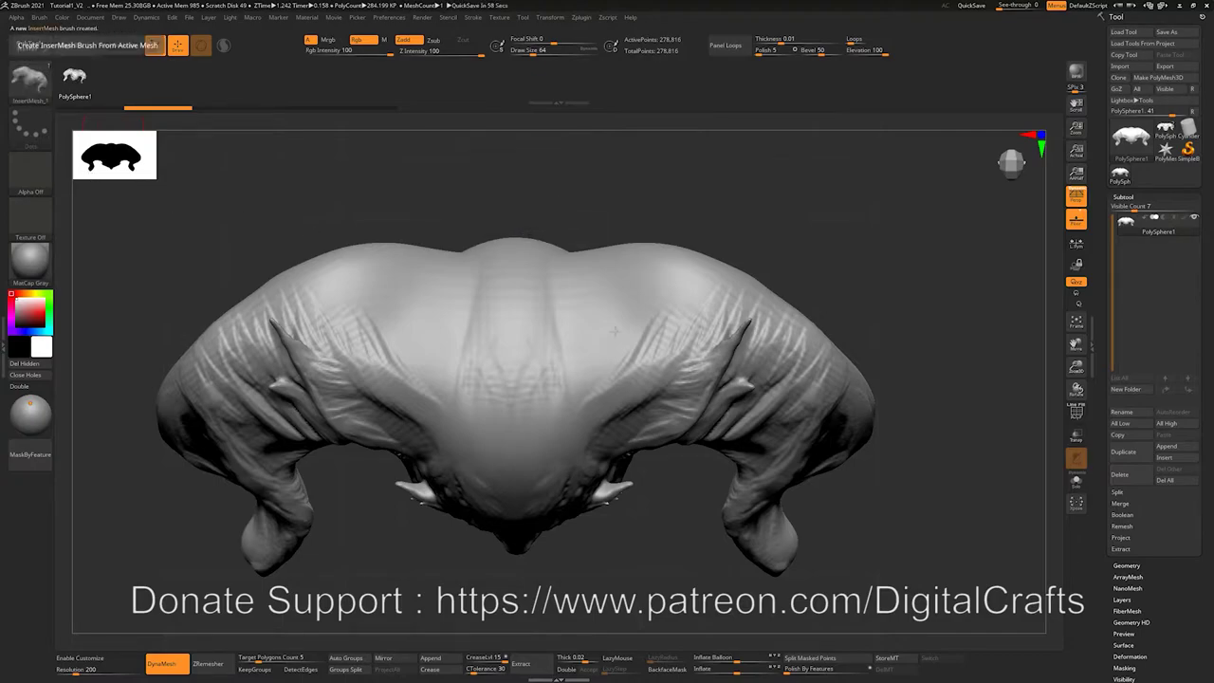
Place several mirrored head copies along the horns with the top-view InsertMesh brush.
left_click_drag(723, 320, 749, 350)
left_click_drag(948, 403, 967, 301)
right_click_drag(752, 386, 740, 359, "alt")
left_click_drag(745, 358, 806, 438)
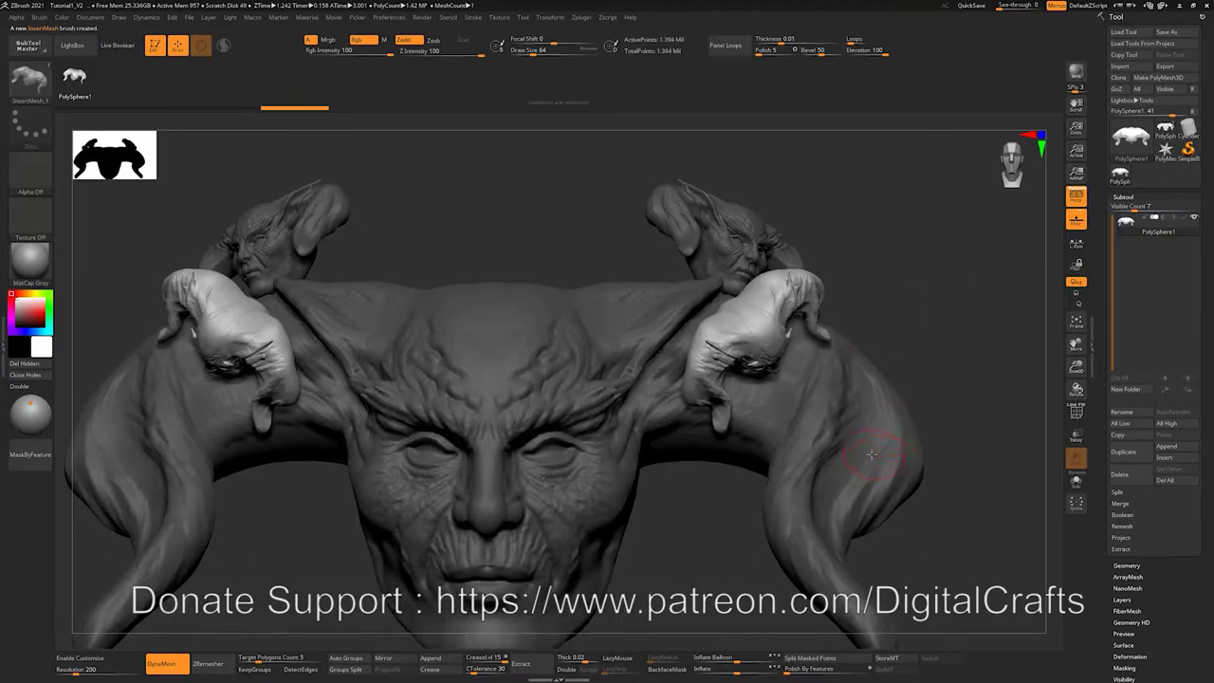
left_click_drag(876, 450, 943, 410)
left_click_drag(1016, 361, 813, 401, "alt")
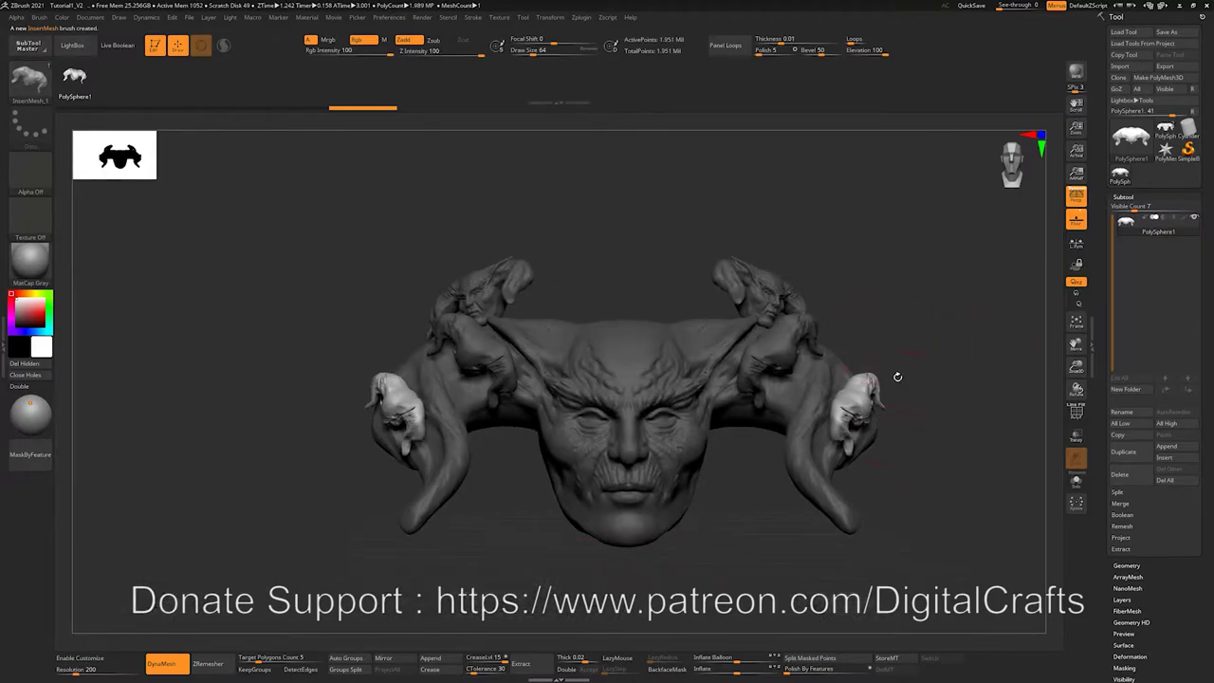
Undo all the head copies placed along the horns.
key("ctrl+z")
key("ctrl+z")
left_click_drag(907, 276, 839, 322, "alt")
left_click_drag(598, 424, 728, 431, "alt")
key("ctrl+z")
Append the horned head as seen from behind to the current InsertMesh brush.
left_click_drag(987, 512, 933, 422)
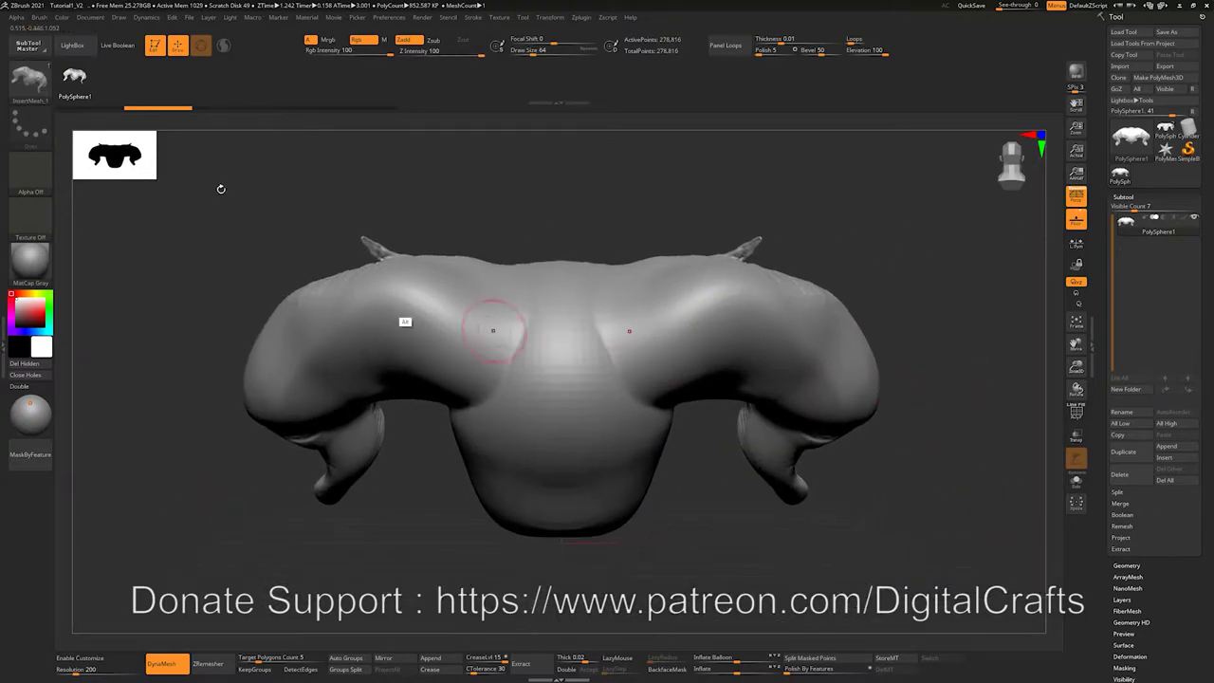
left_click(62, 17)
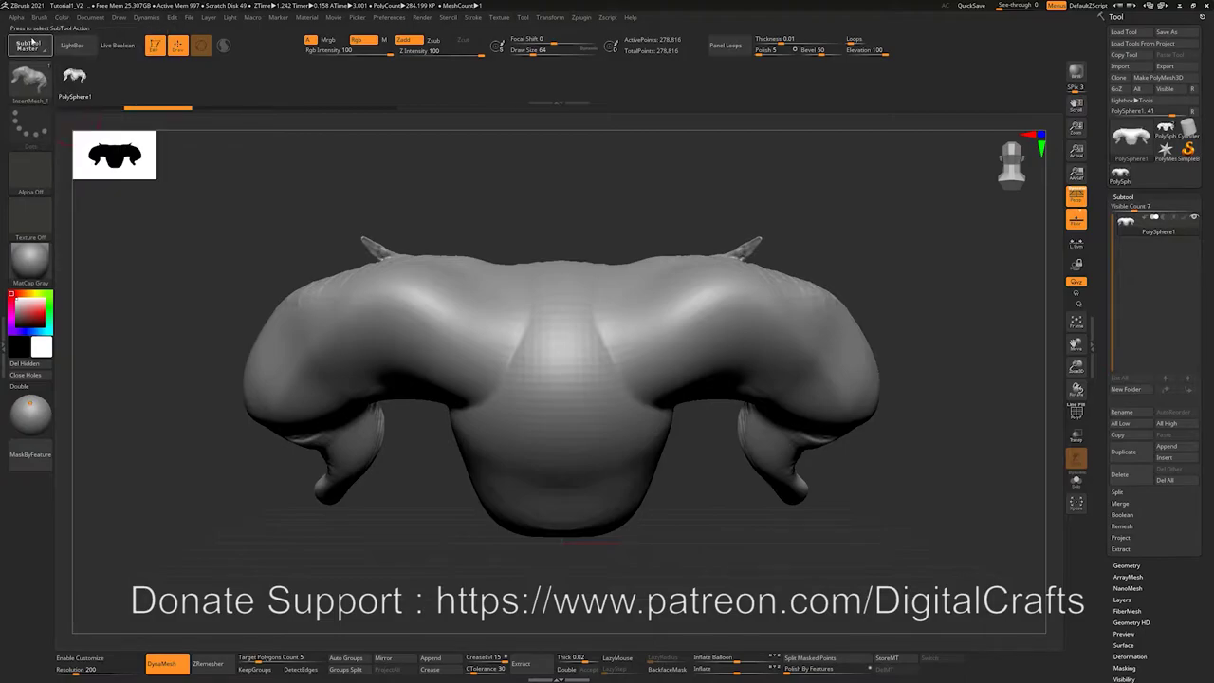
left_click(39, 17)
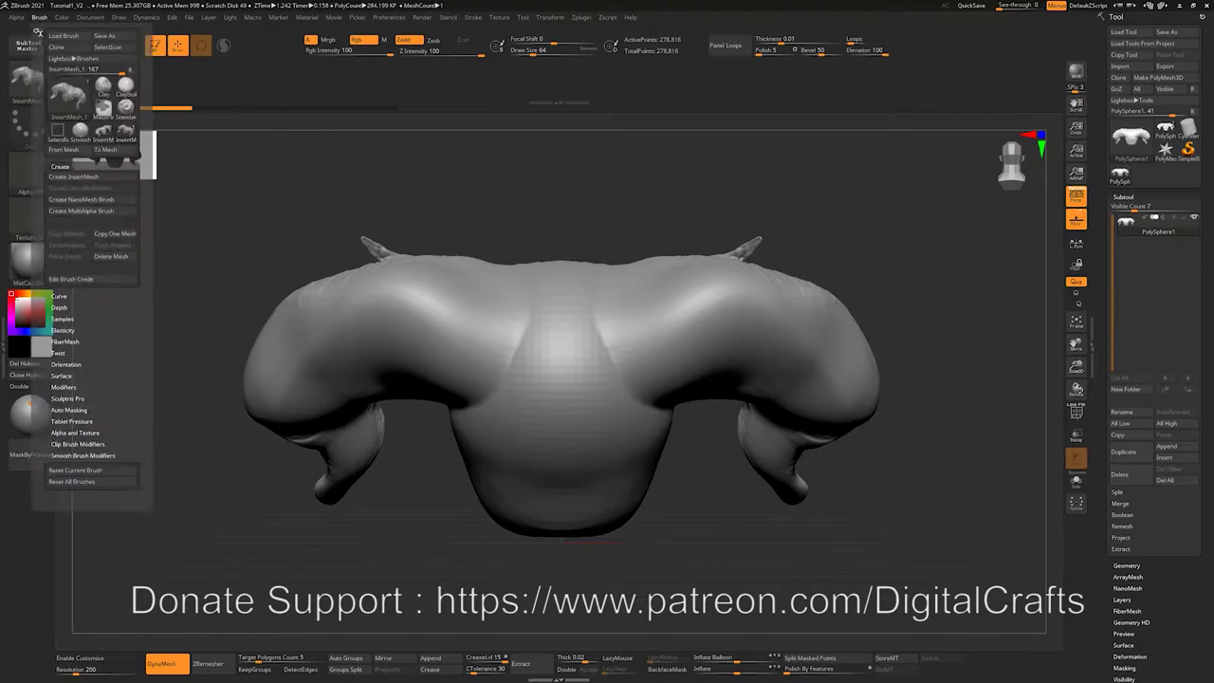
left_click(72, 178)
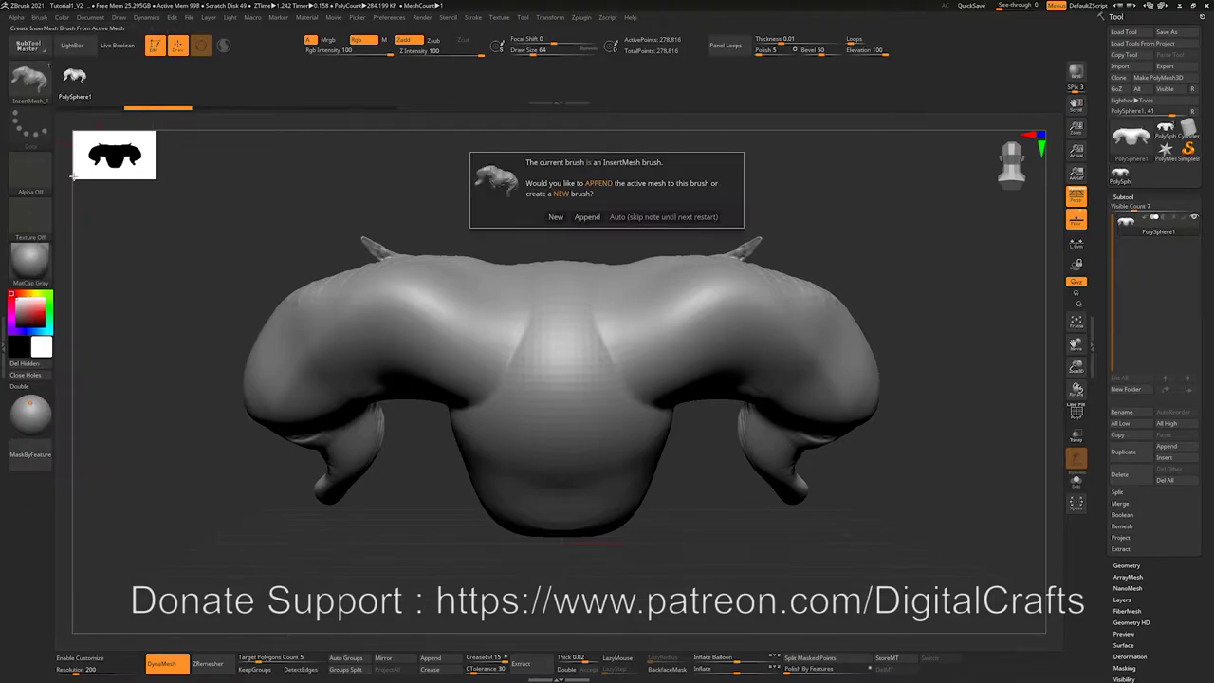
left_click(584, 217)
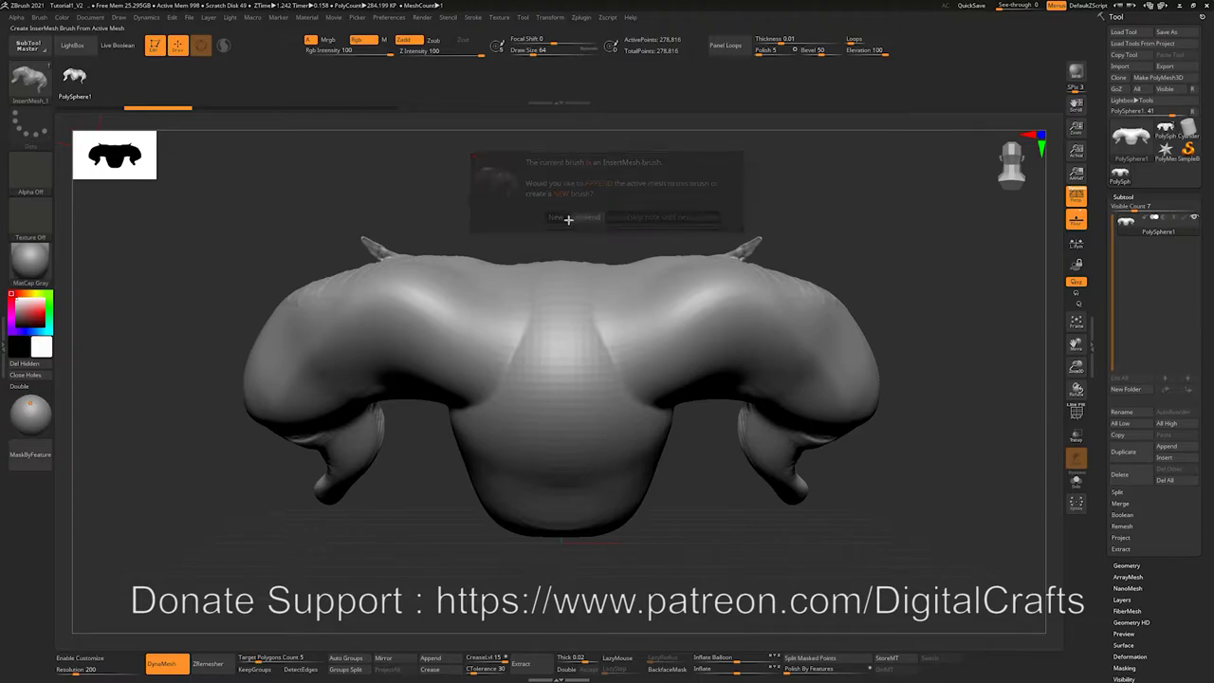
left_click(105, 198)
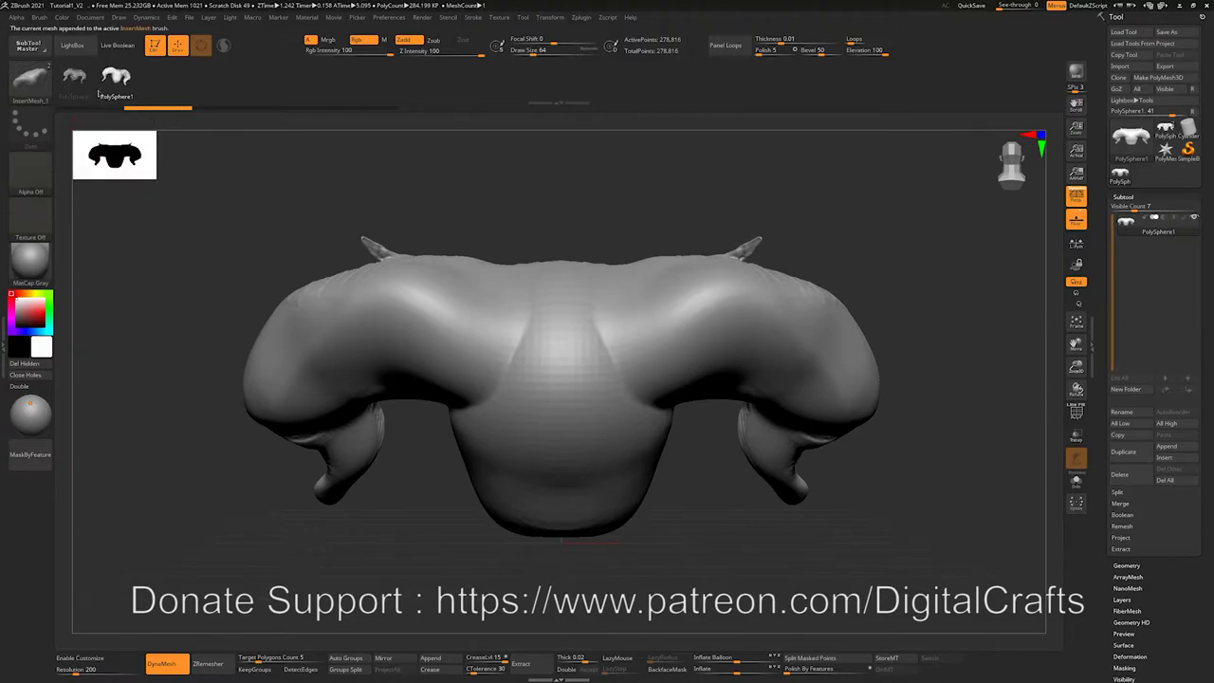
Append the horned head in top view to the InsertMesh brush as its third mesh.
left_click_drag(300, 183, 484, 197)
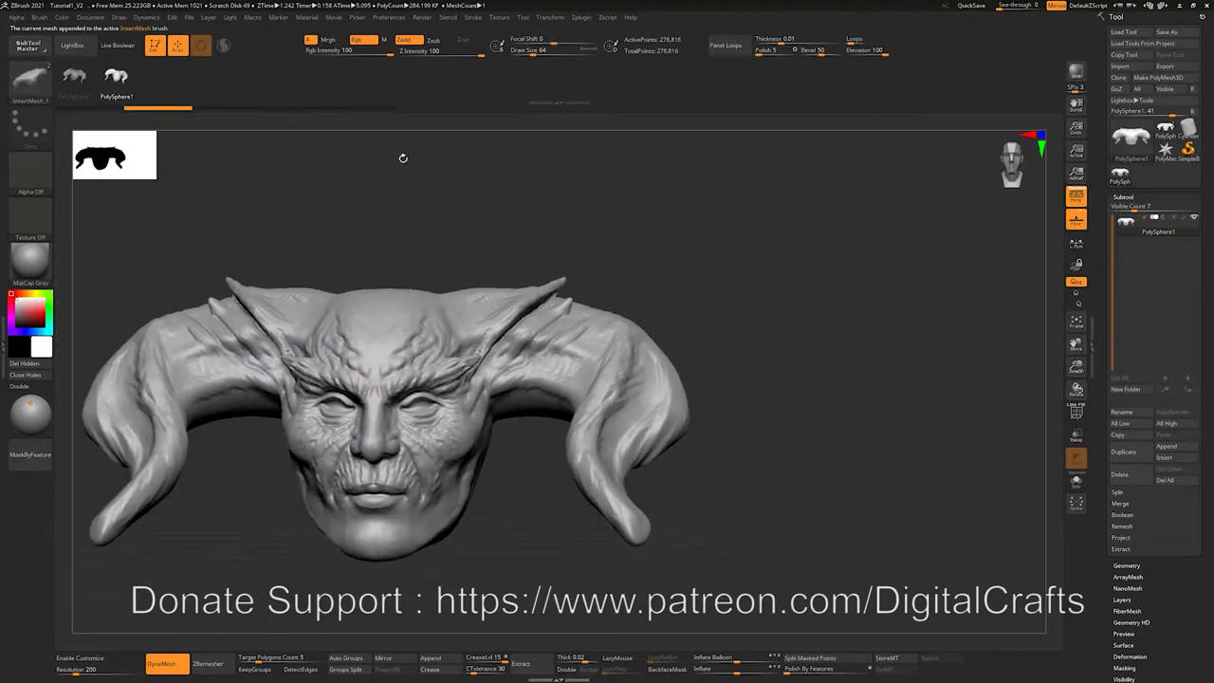
left_click_drag(638, 248, 801, 356)
left_click(40, 20)
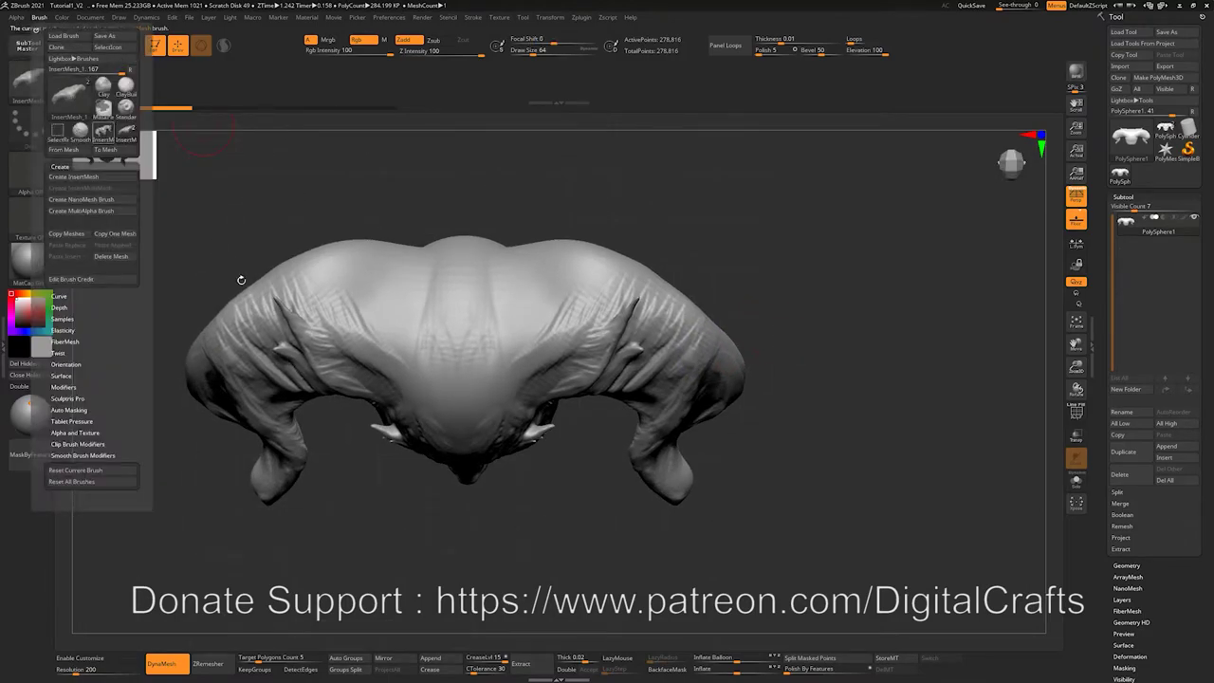
left_click(47, 71)
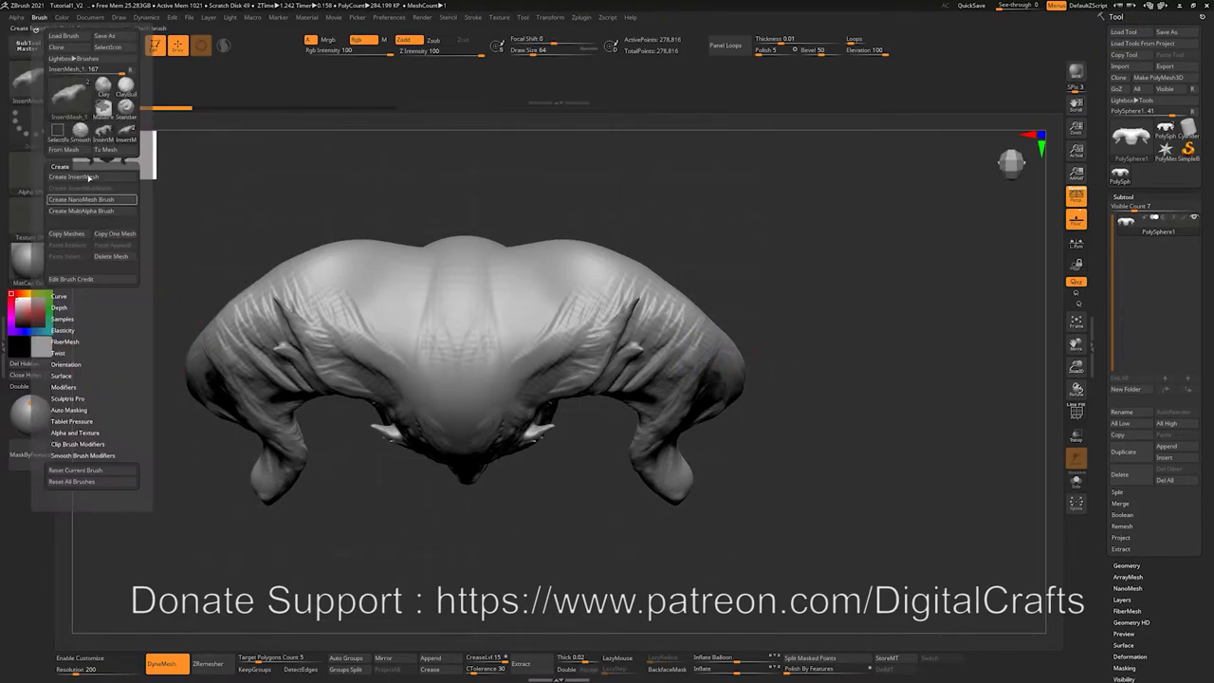
left_click(92, 176)
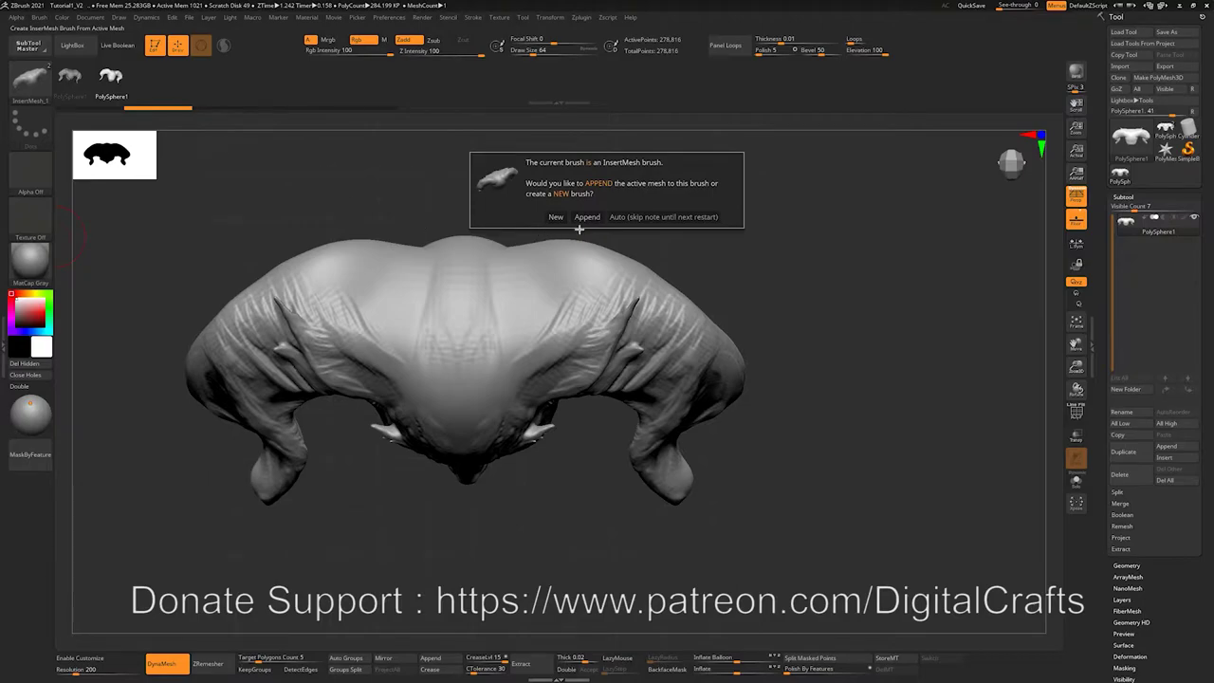
left_click(585, 218)
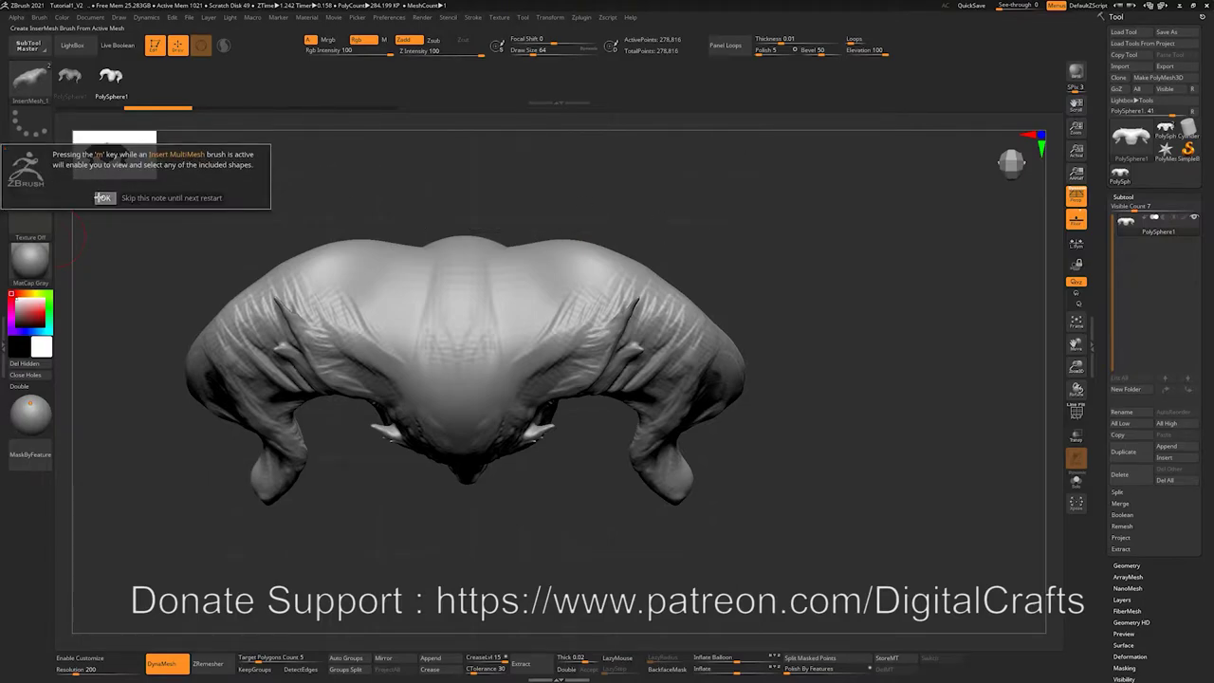
left_click(103, 197)
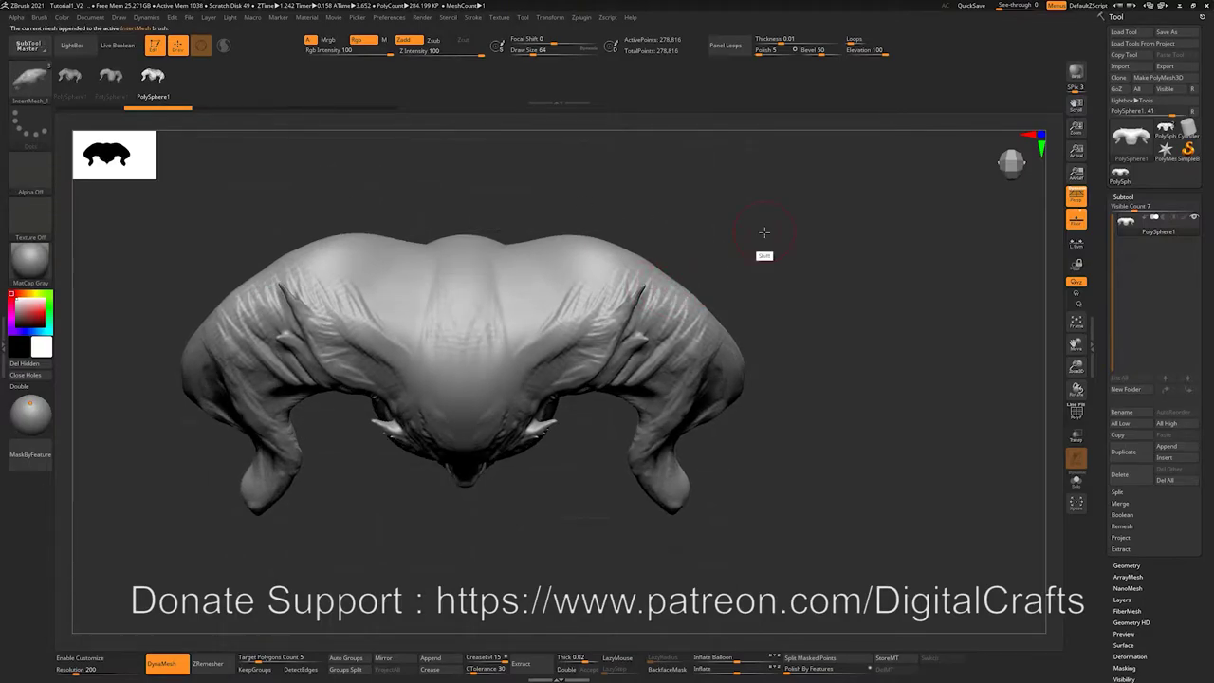
Place mirrored head copies on the horns and above the brows using the meshes stored in the multi-mesh brush.
left_click_drag(763, 232, 831, 309, "shift")
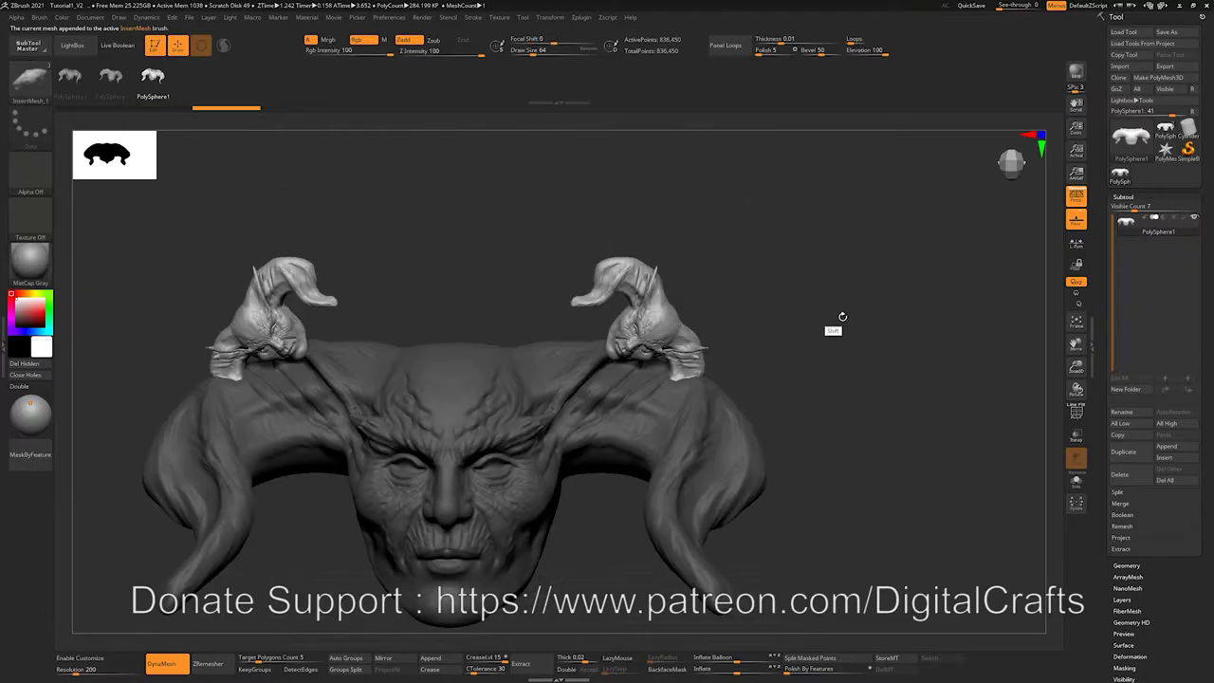
left_click_drag(788, 347, 835, 278, "alt")
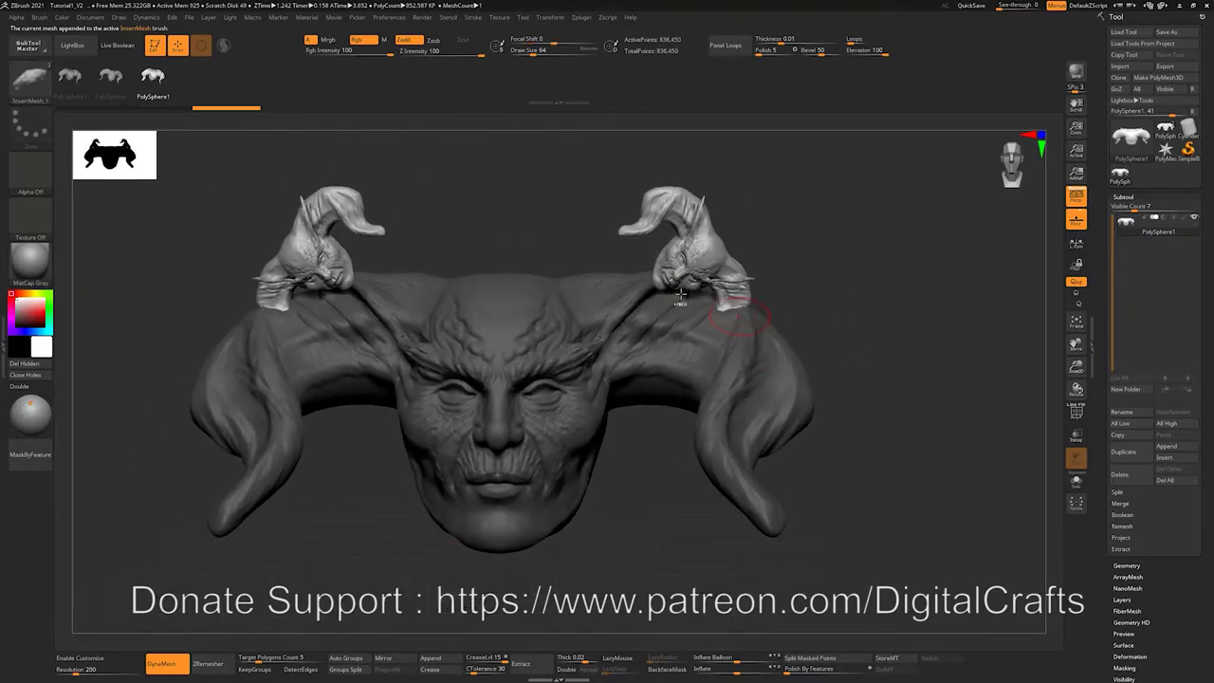
key("ctrl+z")
left_click_drag(717, 311, 750, 483)
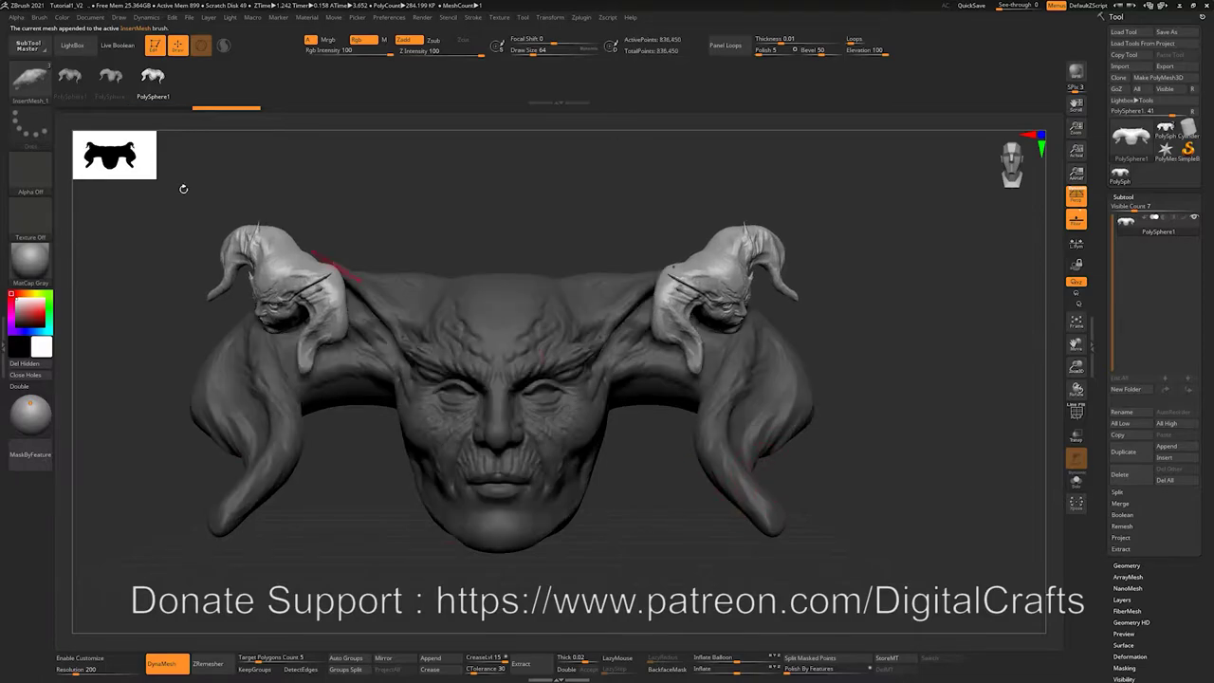
left_click_drag(598, 311, 622, 273)
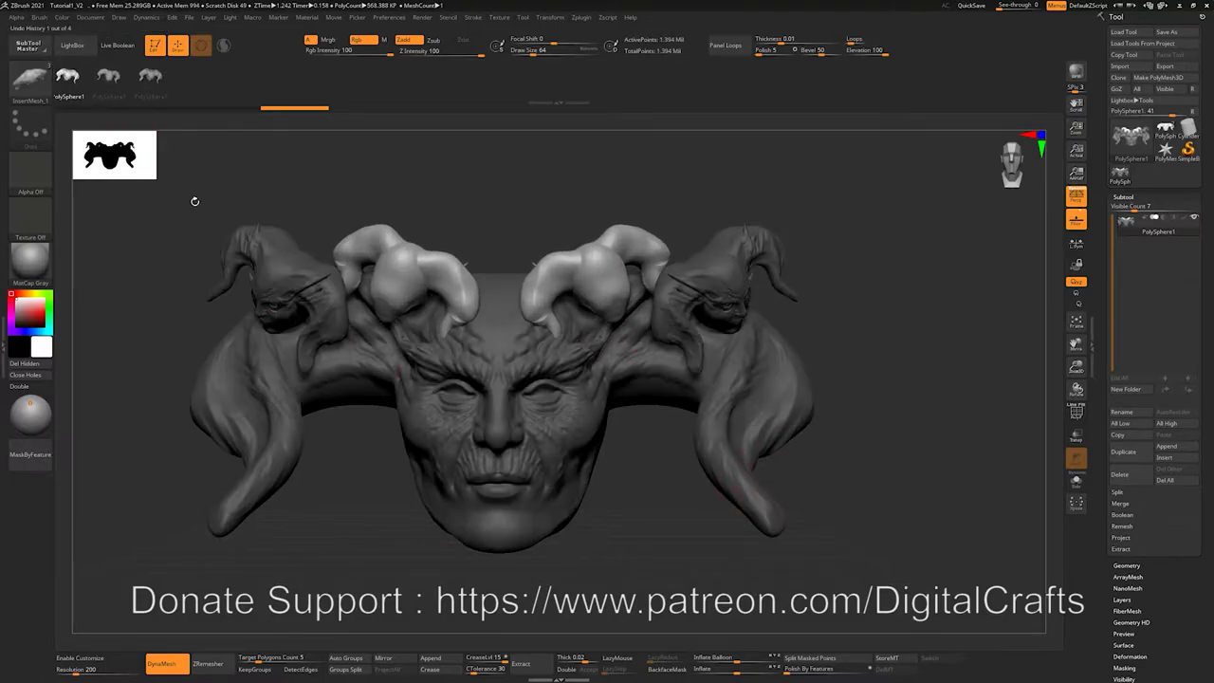
Insert more mirrored head copies over the eyes and the sides of the mouth with the brush's stored meshes.
left_click_drag(574, 408, 574, 402)
mouse_move(889, 341)
left_mouse_down()
mouse_move(875, 307)
mouse_move(897, 312)
mouse_move(886, 344)
left_mouse_up()
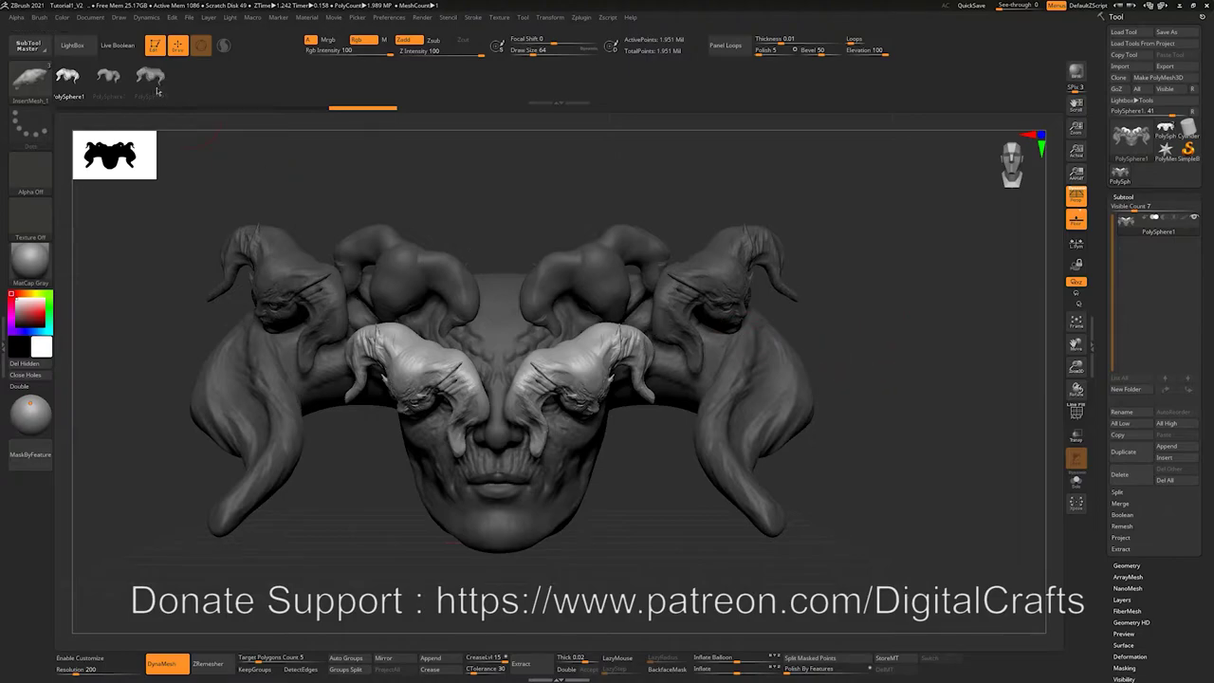
mouse_move(580, 465)
left_mouse_down()
mouse_move(631, 515)
mouse_move(684, 536)
mouse_move(634, 490)
left_mouse_up()
Undo all the head copies inserted on the horns, brows and face.
key("ctrl+z")
key("ctrl+z")
key("ctrl+z")
key("ctrl+z")
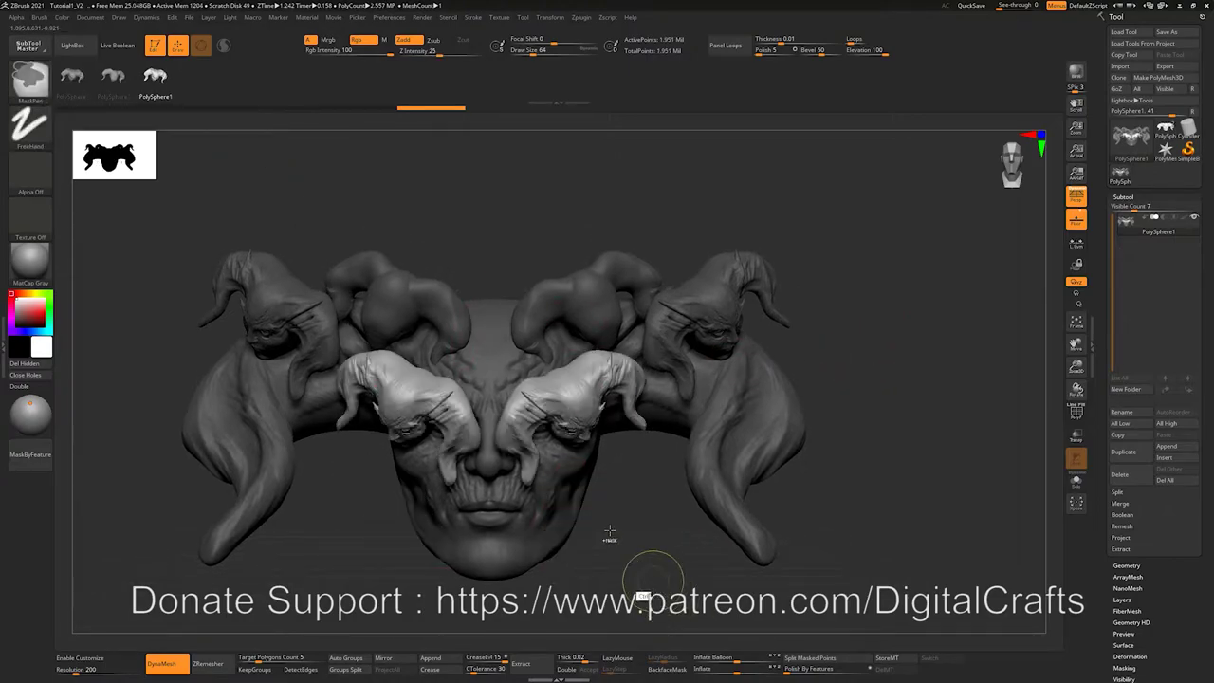
key("ctrl+z")
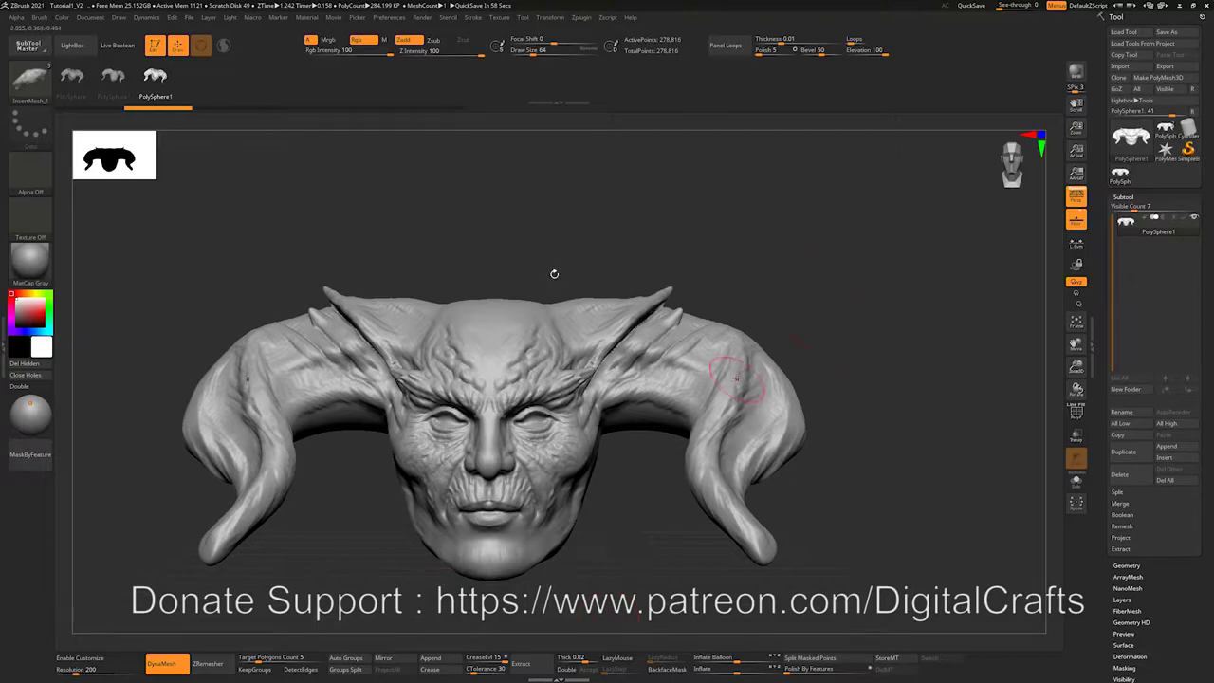
key("ctrl+z")
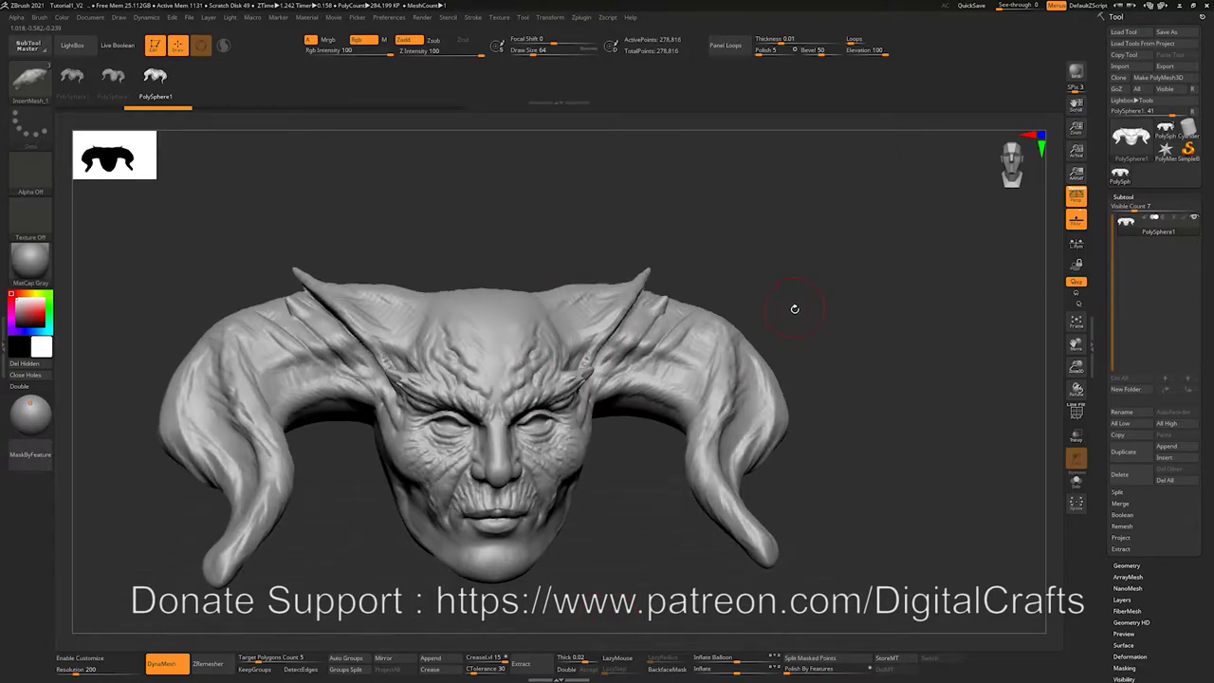
Turn off symmetry and insert a single small head copy on the forehead, viewing its offset from the surface in profile.
mouse_move(833, 252)
left_mouse_down()
mouse_move(877, 265)
mouse_move(818, 271)
mouse_move(841, 265)
left_mouse_up()
left_click_drag(541, 341, 539, 338)
left_click_drag(794, 291, 865, 249)
left_click_drag(697, 290, 651, 327)
key("ctrl+z")
key("x")
left_click_drag(557, 329, 577, 340)
left_click_drag(818, 251, 608, 323)
left_click_drag(688, 245, 596, 277)
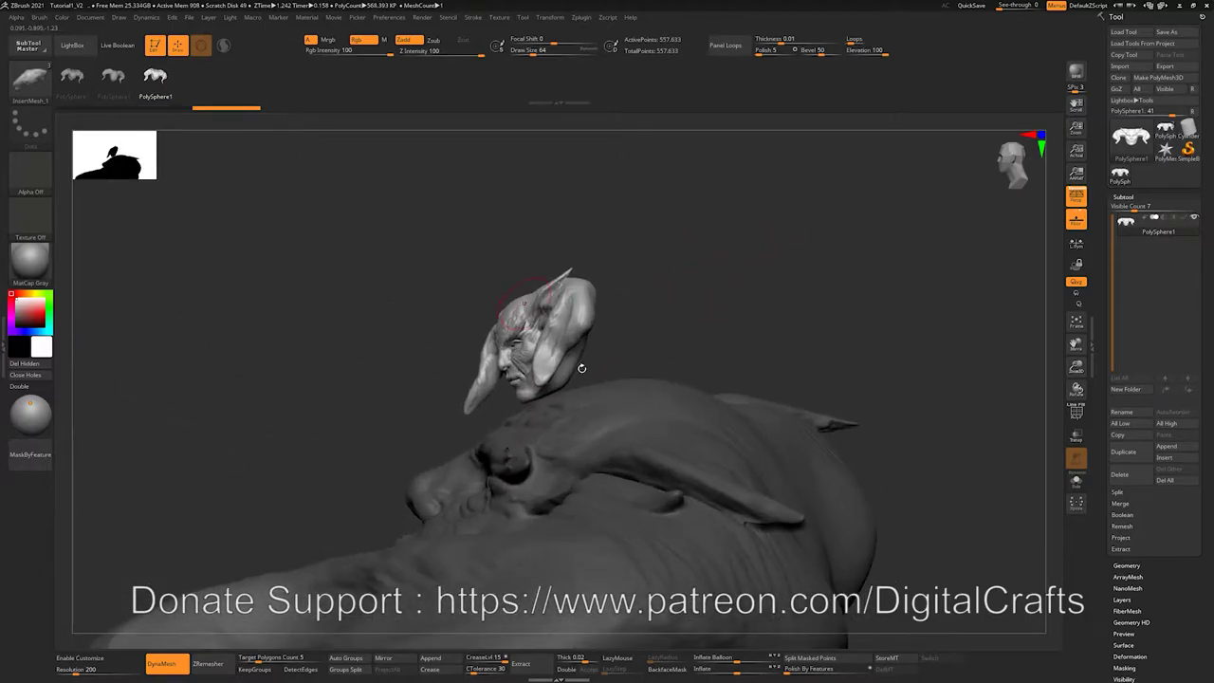
Undo the single head copy inserted above the forehead and return to Draw mode.
key("r")
left_click_drag(566, 406, 609, 514)
key("ctrl+z")
key("q")
key("ctrl+z")
Set the InsertMesh brush's Imbed depth to -12.
left_click(40, 18)
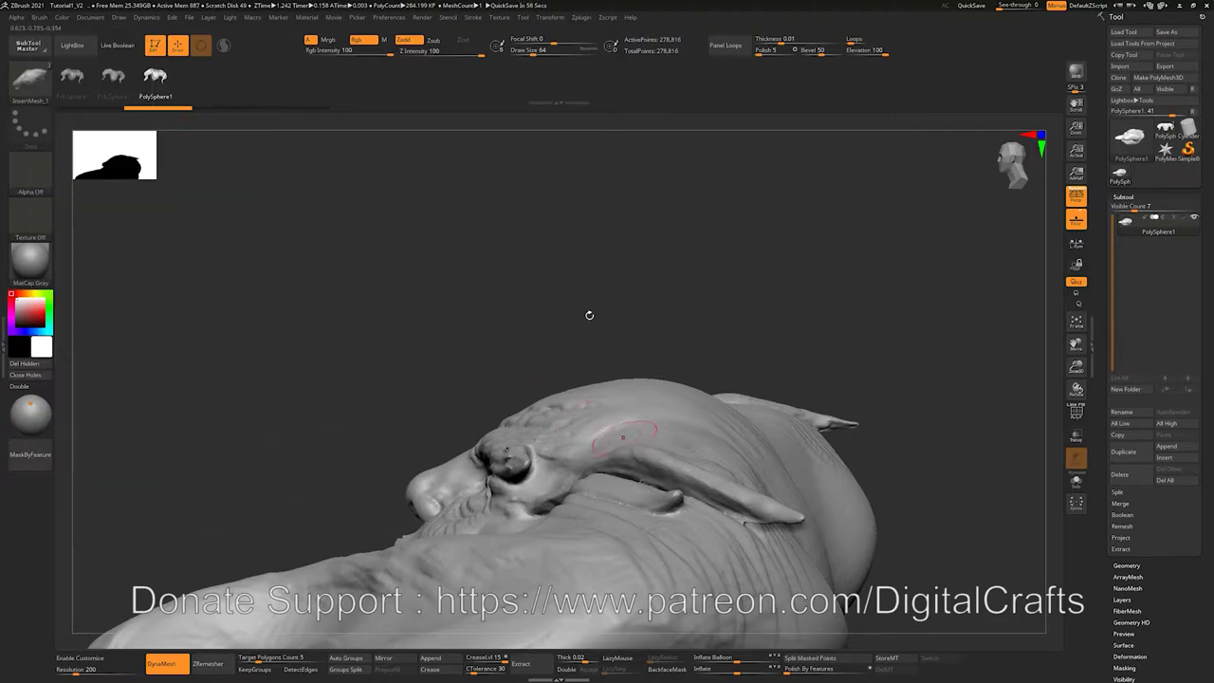
key("r")
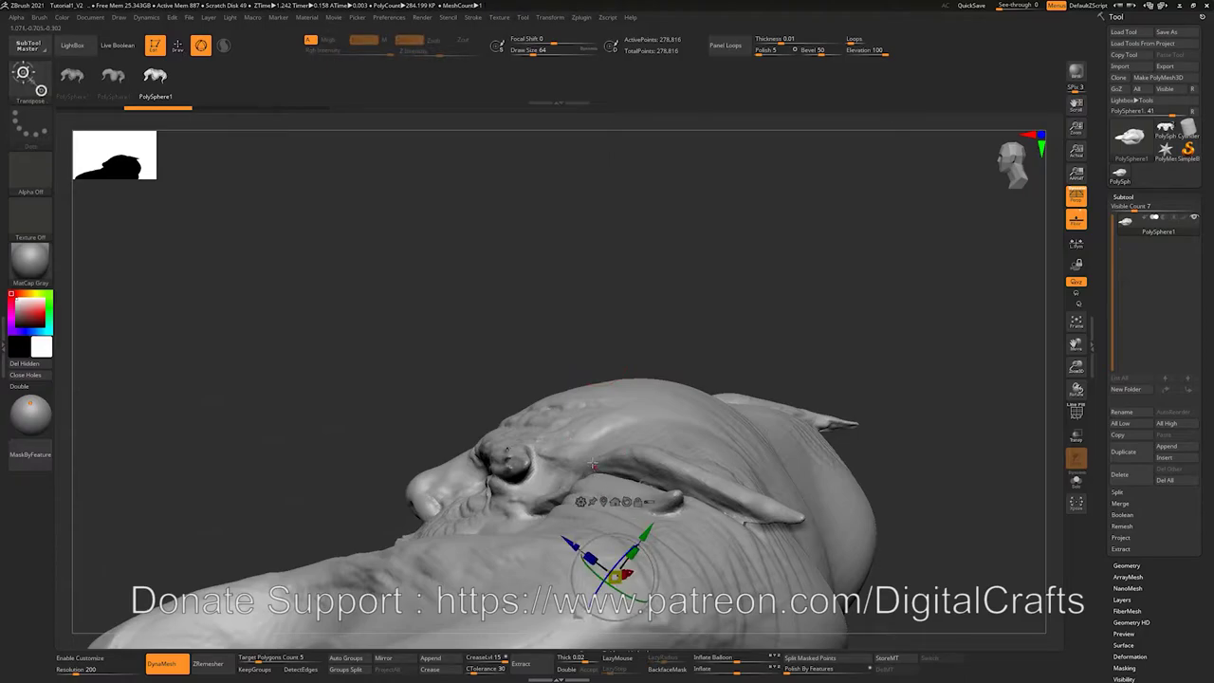
key("q")
left_click_drag(464, 279, 477, 329)
left_click(40, 18)
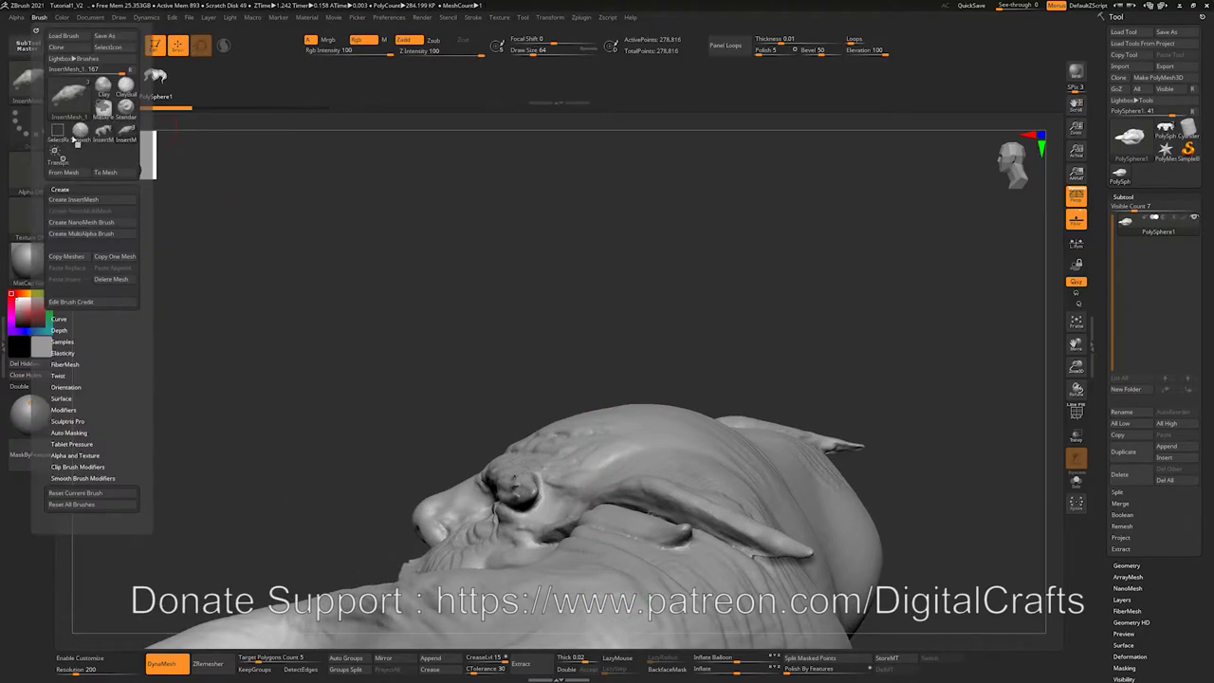
left_click(67, 329)
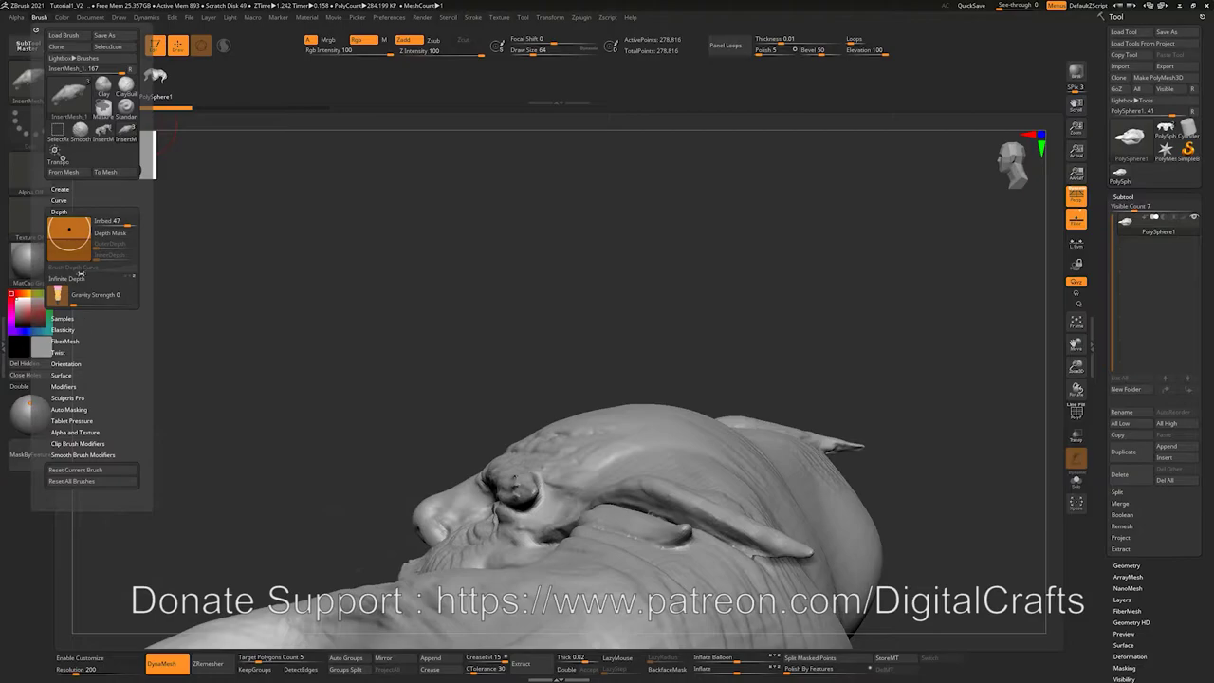
left_click_drag(70, 225, 69, 240)
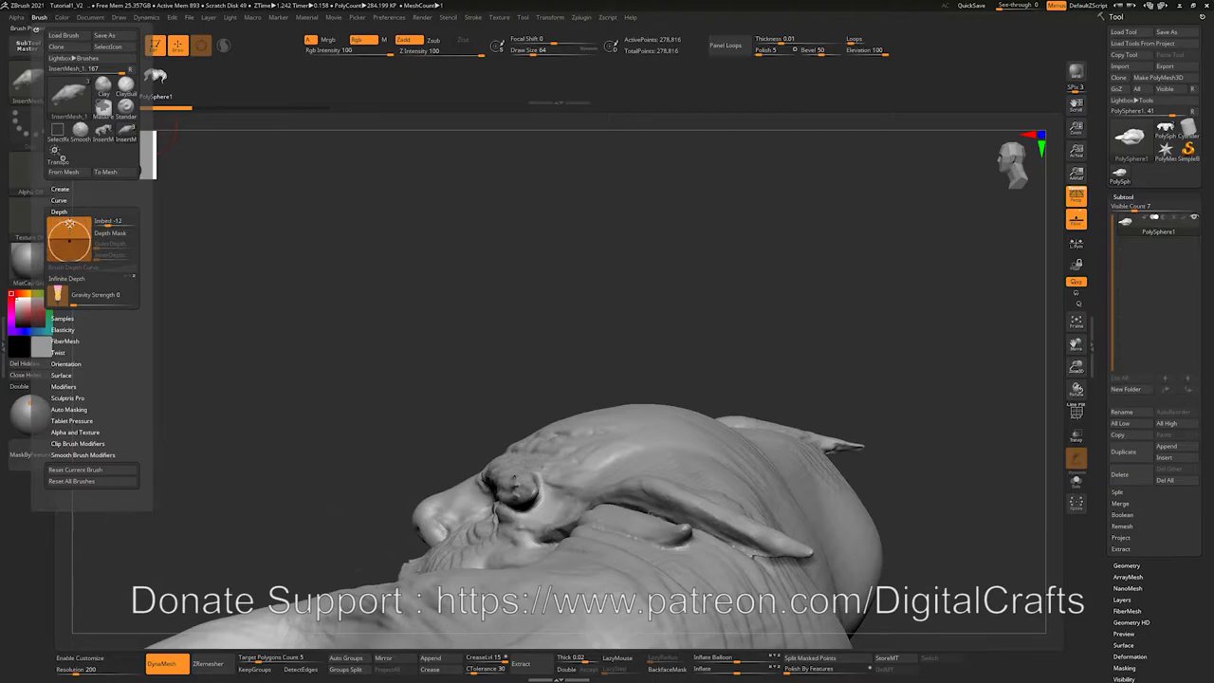
Insert a test head on the forehead with the lowered Imbed depth, examine how it sits in the surface, and undo it.
left_click_drag(458, 222, 517, 308)
left_click_drag(630, 478, 687, 531)
left_click_drag(883, 452, 725, 518)
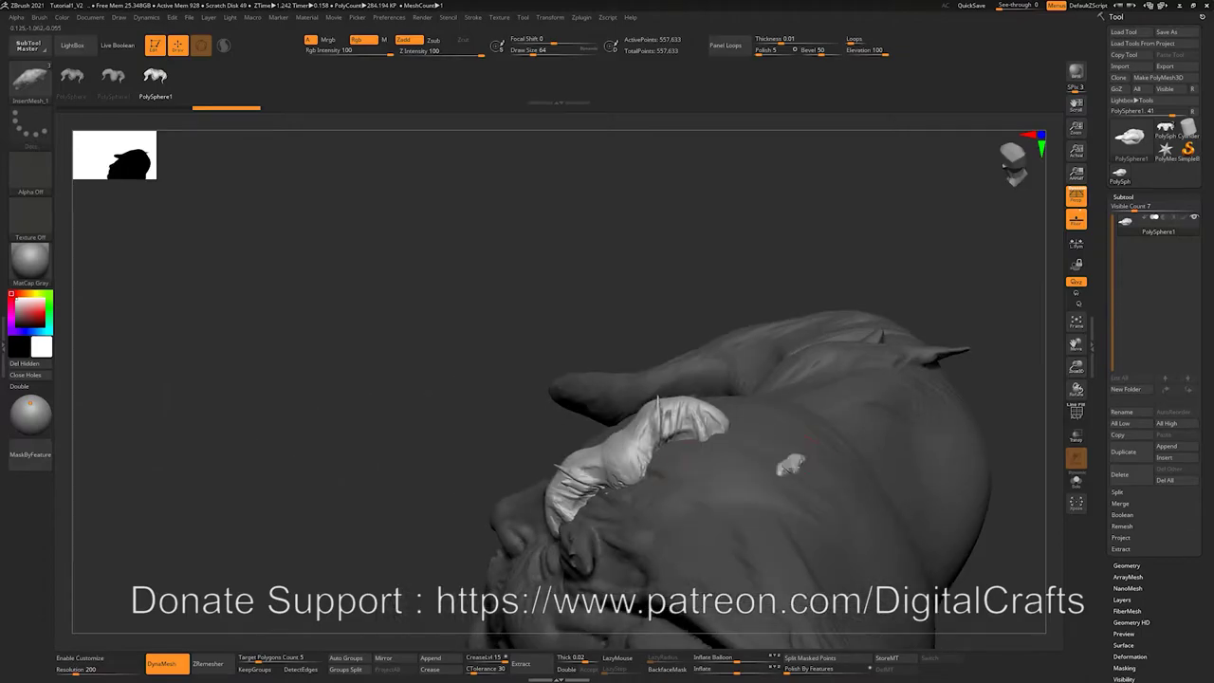
left_click_drag(805, 442, 759, 411)
left_click_drag(493, 398, 464, 406)
key("ctrl+z")
key("ctrl+z")
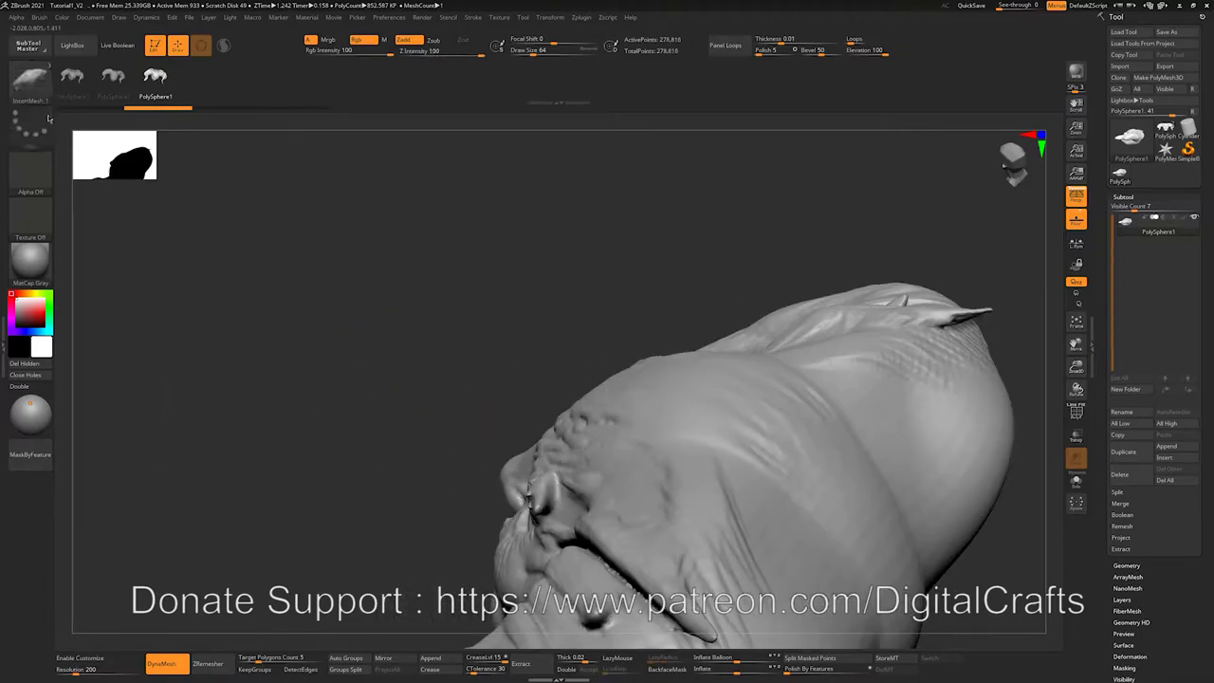
Try other Imbed depths such as 7, inserting a test head on the forehead and undoing it each time.
left_click(39, 17)
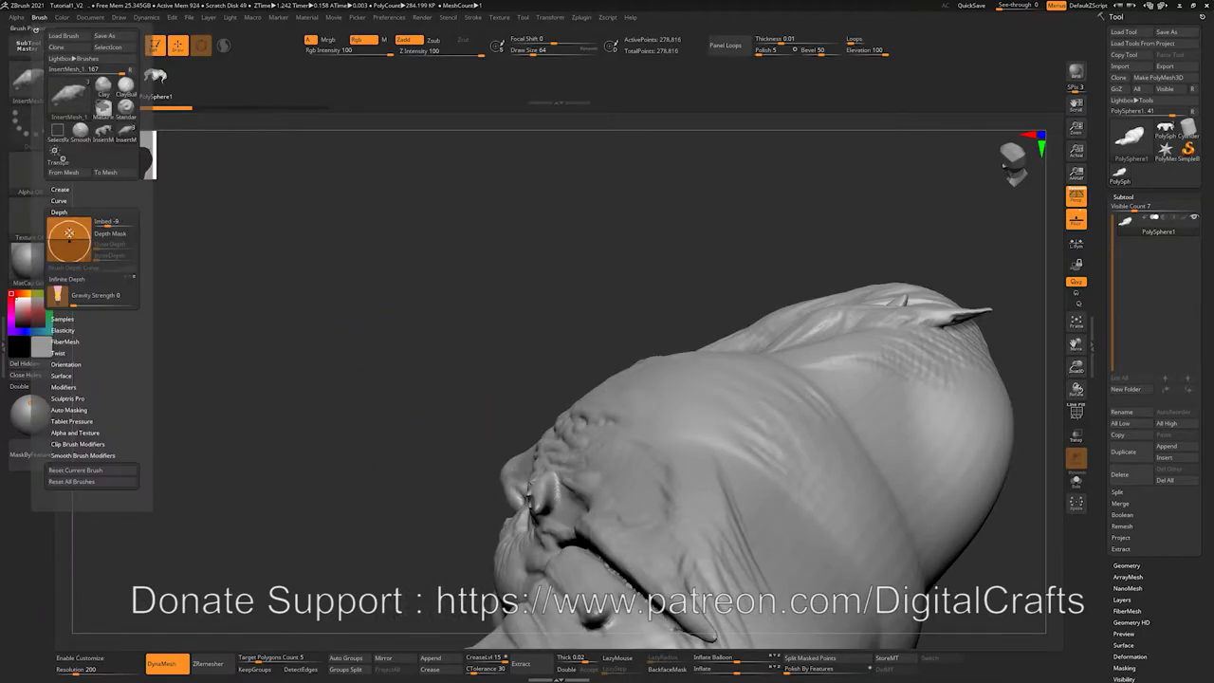
left_click_drag(768, 396, 751, 408)
left_click_drag(556, 304, 252, 244)
key("ctrl+z")
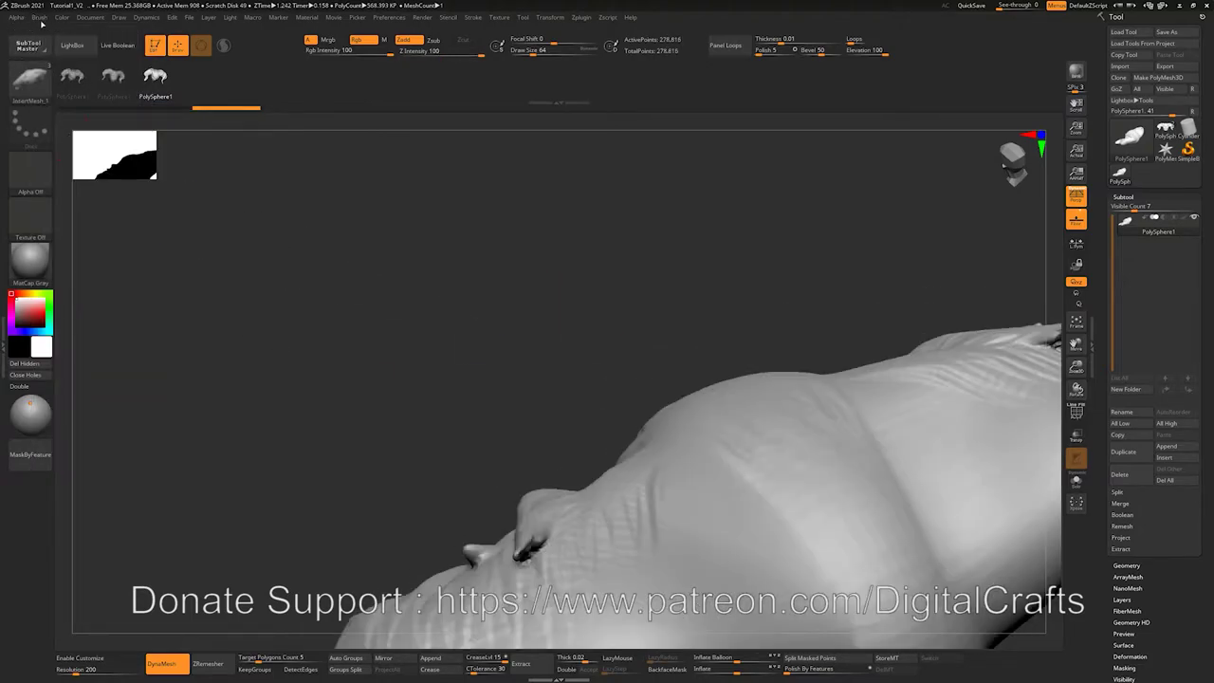
left_click(41, 19)
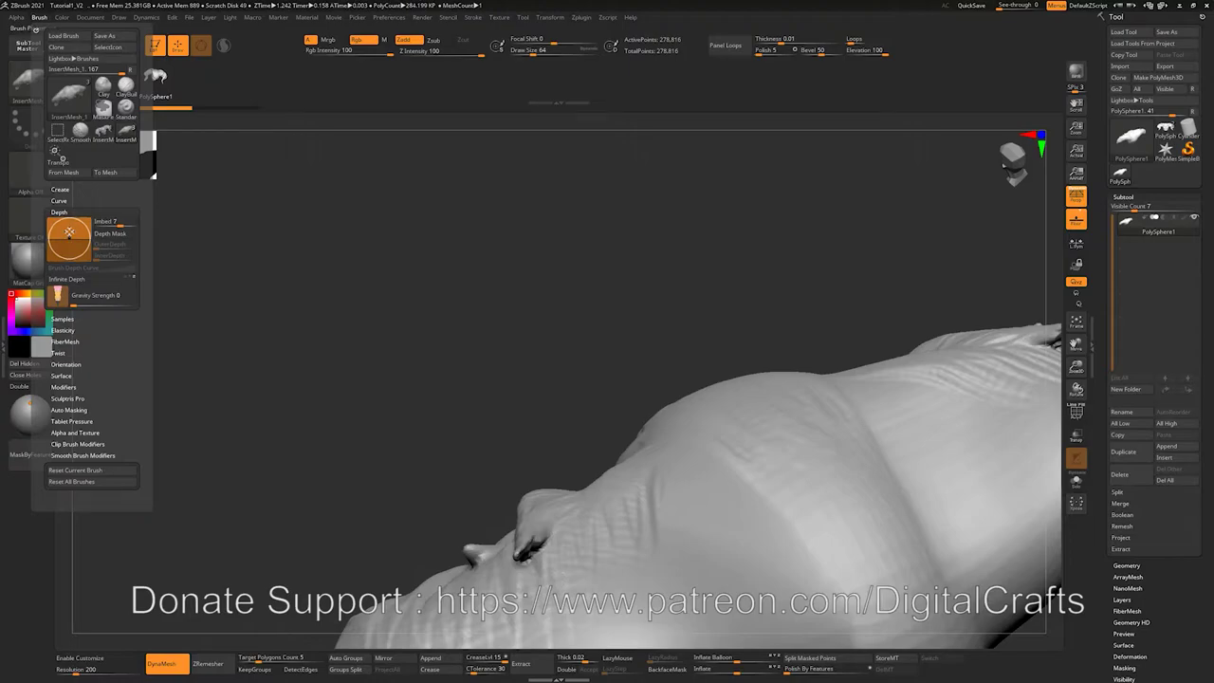
left_click_drag(757, 402, 739, 411)
key("ctrl+z")
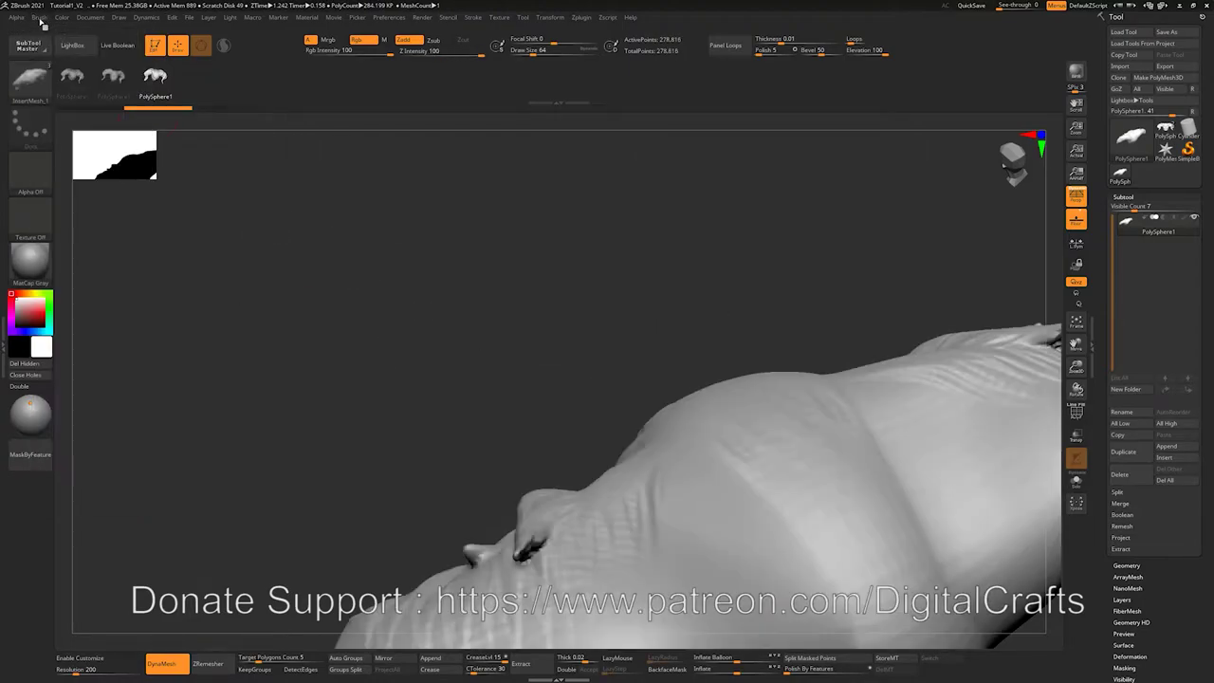
left_click(40, 19)
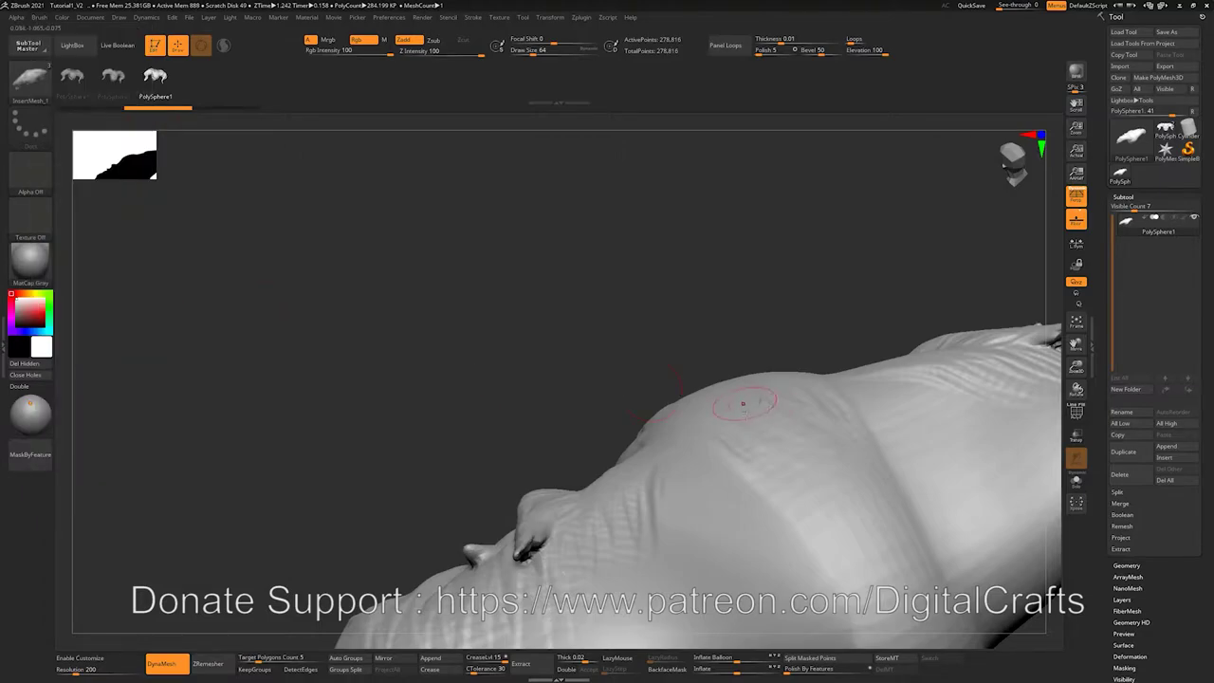
left_click_drag(759, 403, 701, 389)
key("ctrl+z")
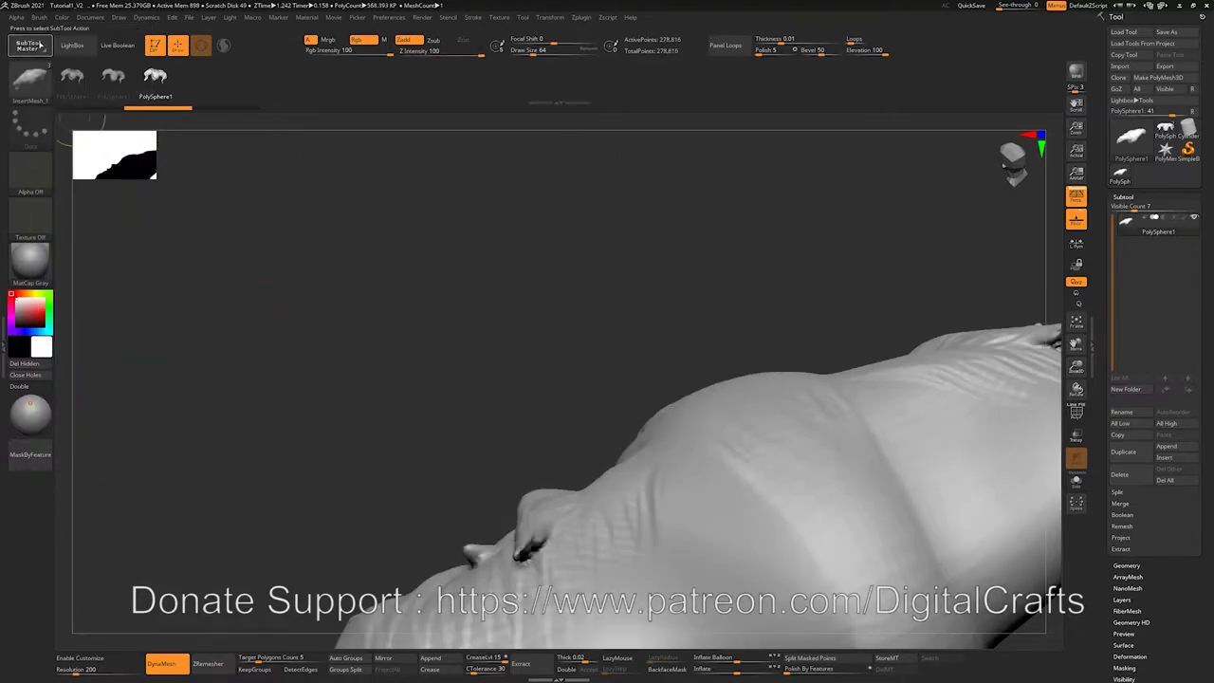
Set the brush's Imbed depth to 42 and insert a test head on the forehead to examine its height above the surface.
left_click(39, 17)
left_click(68, 227)
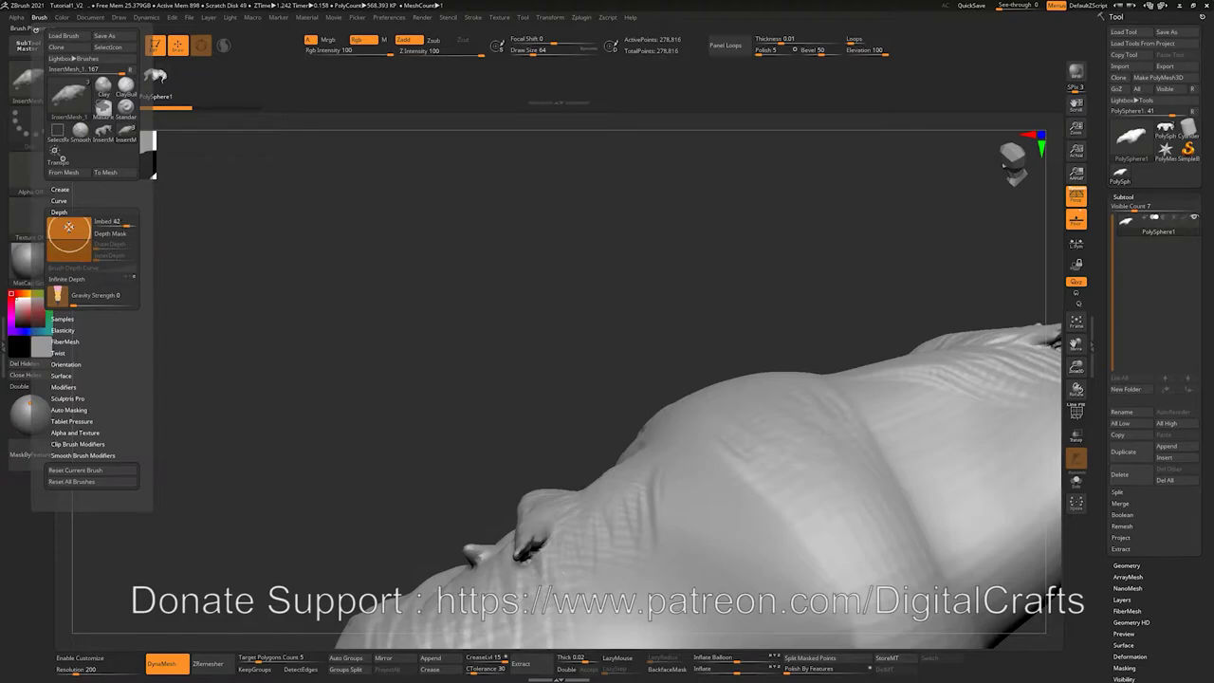
left_click_drag(786, 413, 792, 412)
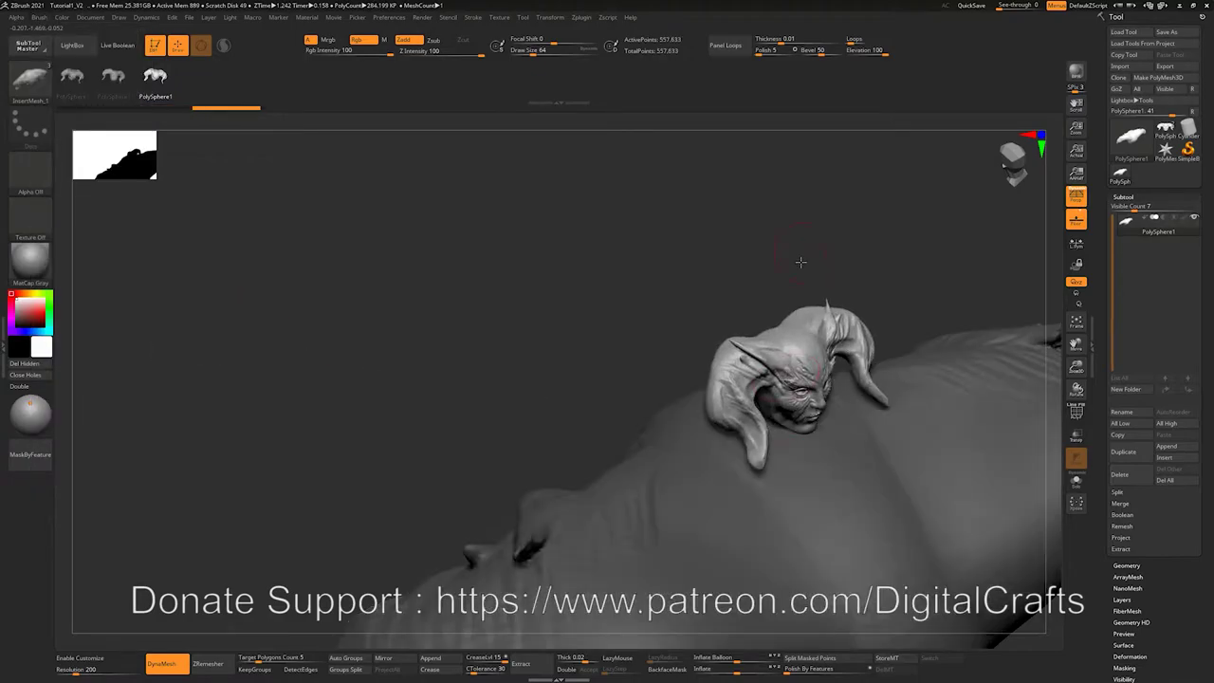
left_click_drag(778, 230, 810, 309)
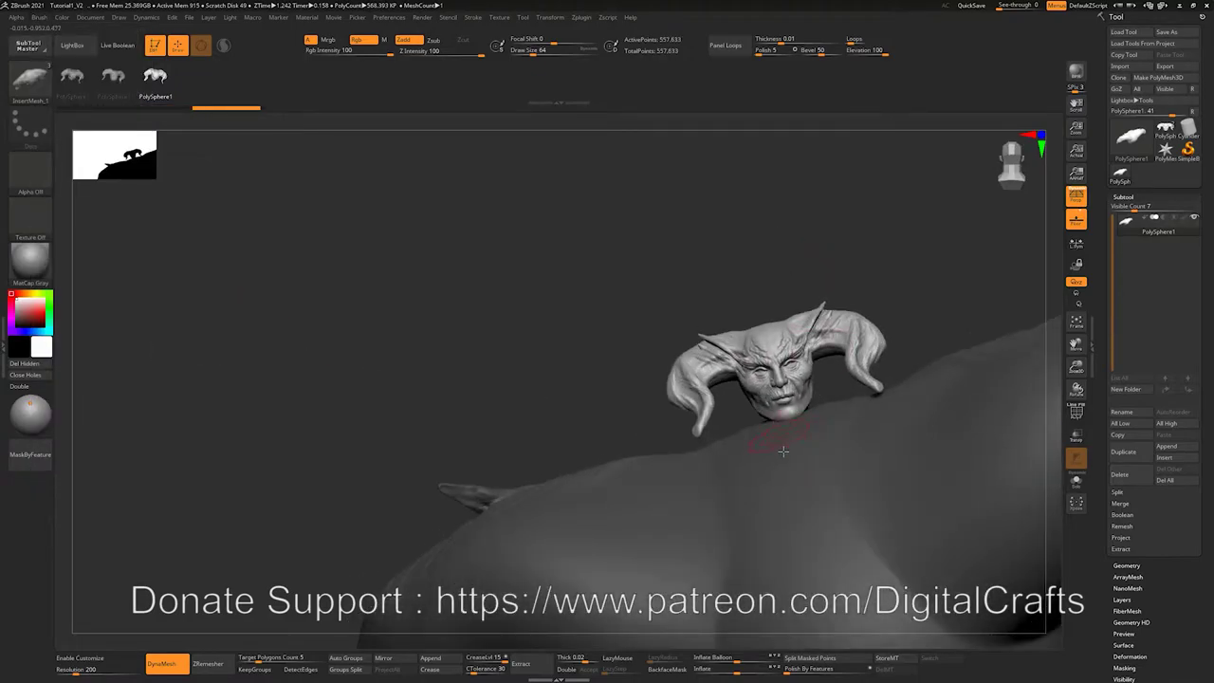
left_click_drag(715, 227, 764, 289)
Undo the test head and return the horned head to a centred front view.
key("ctrl+z")
left_click_drag(839, 368, 754, 315, "alt")
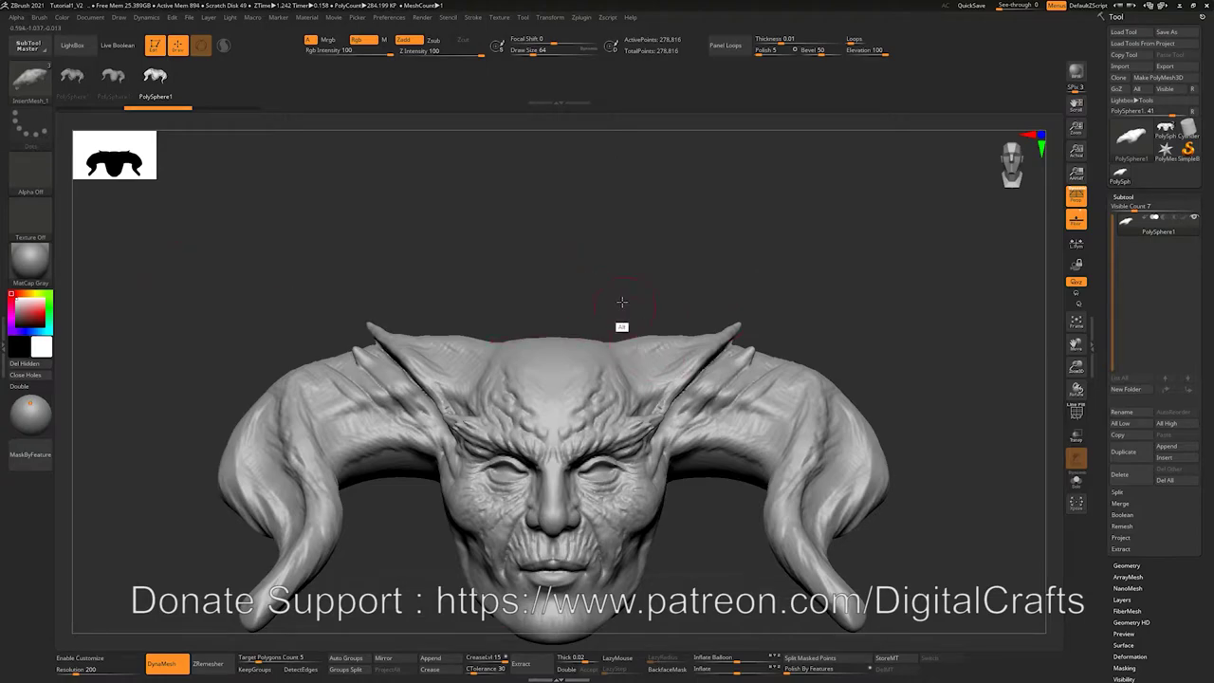
left_click_drag(620, 306, 586, 299, "alt")
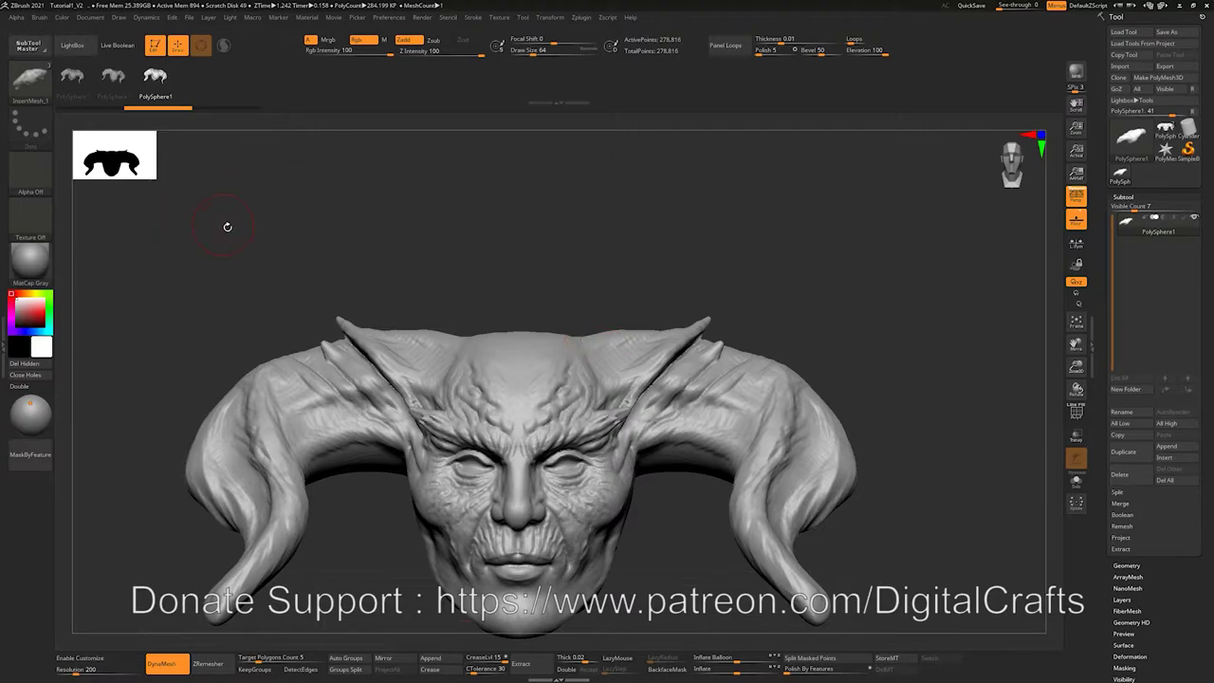
left_click_drag(252, 258, 218, 250, "alt")
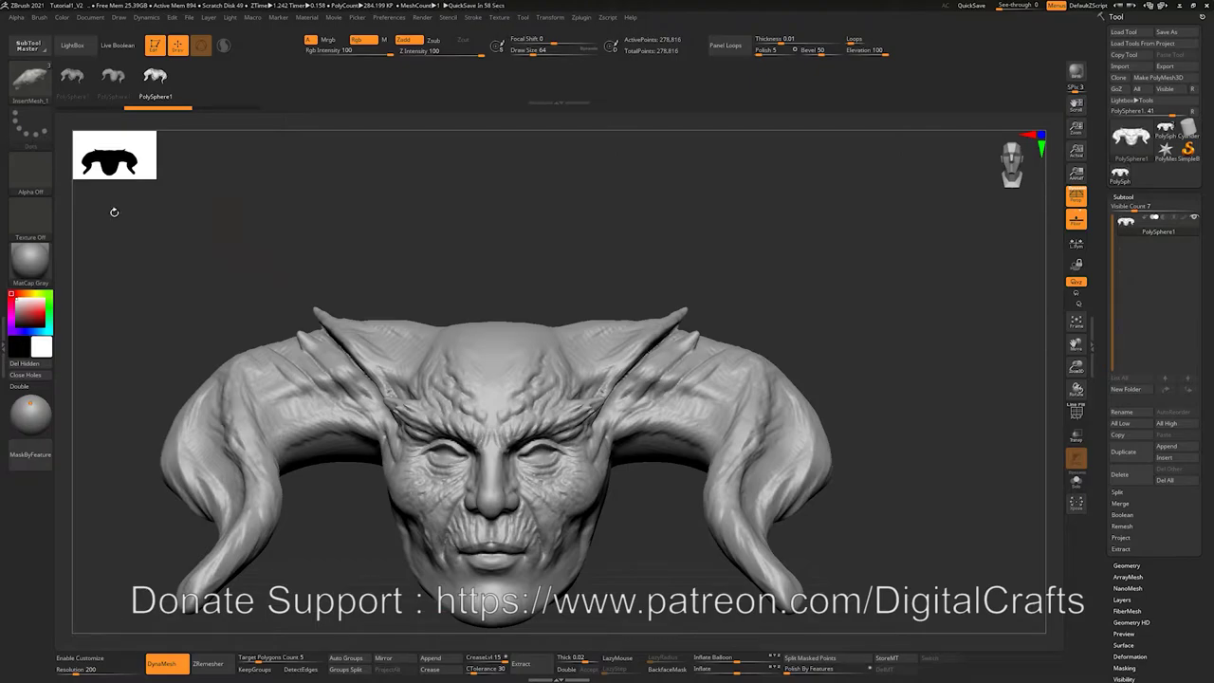
Save the multi-mesh brush to the Desktop as the brush preset InsertMesh_2.ZBP.
left_click(40, 20)
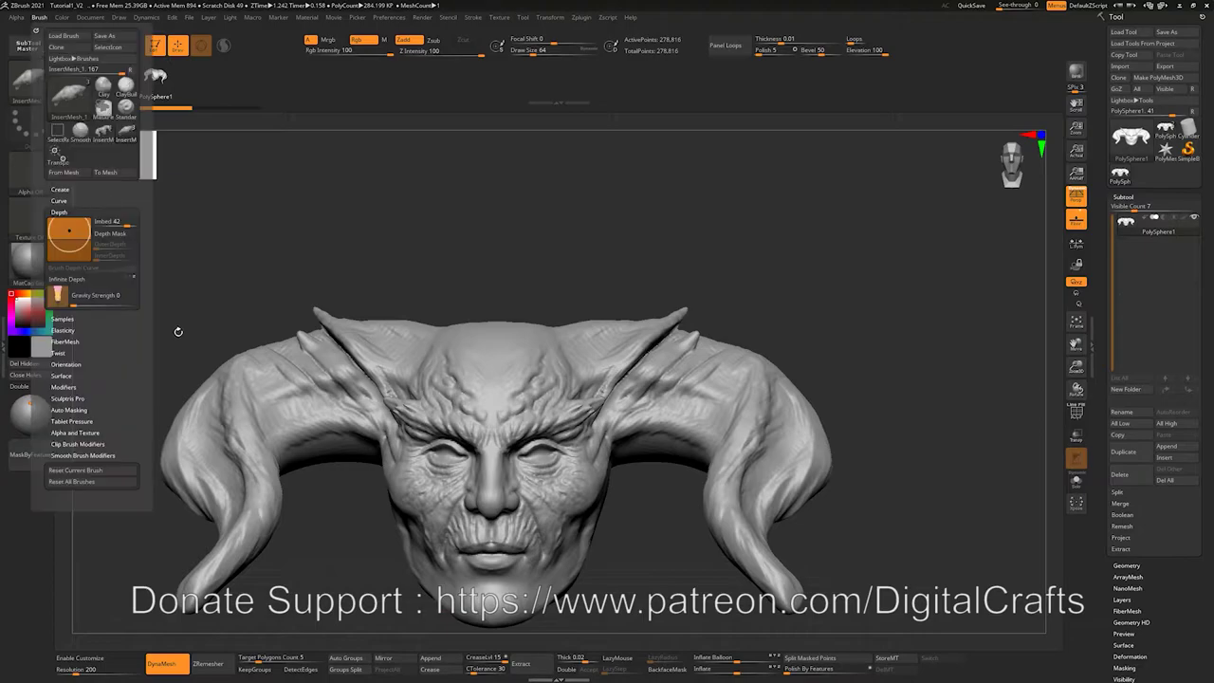
left_click(39, 17)
left_click(111, 37)
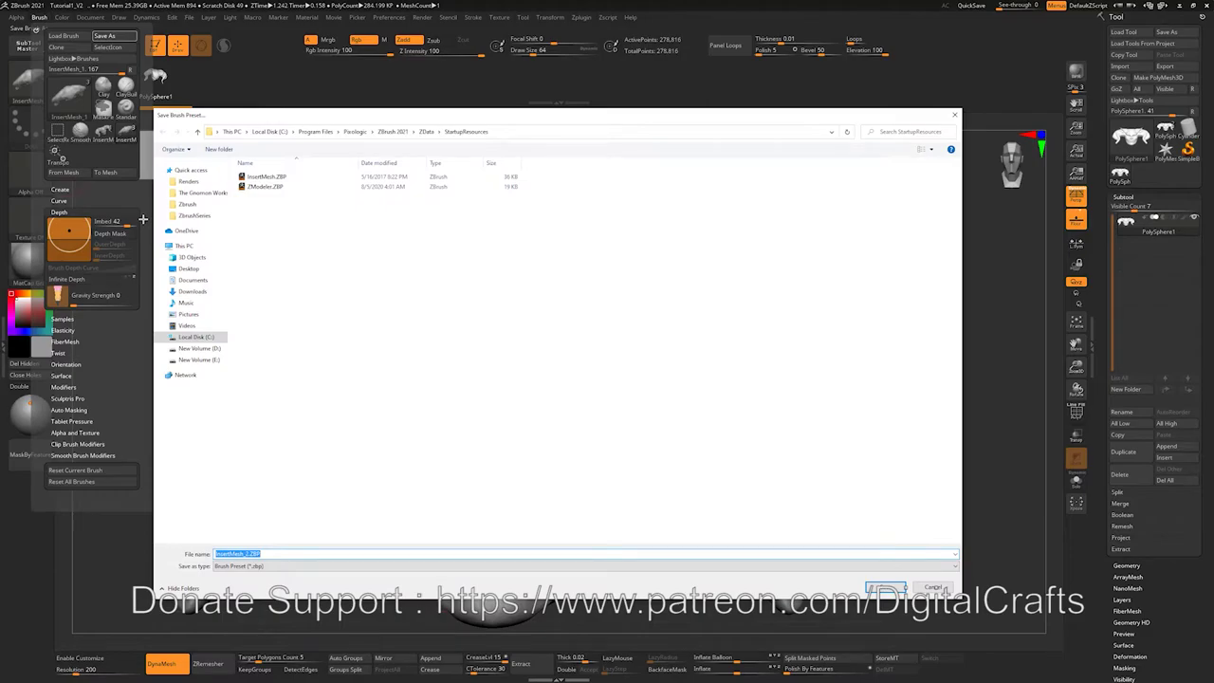
left_click(189, 269)
left_click(246, 554)
left_click(885, 588)
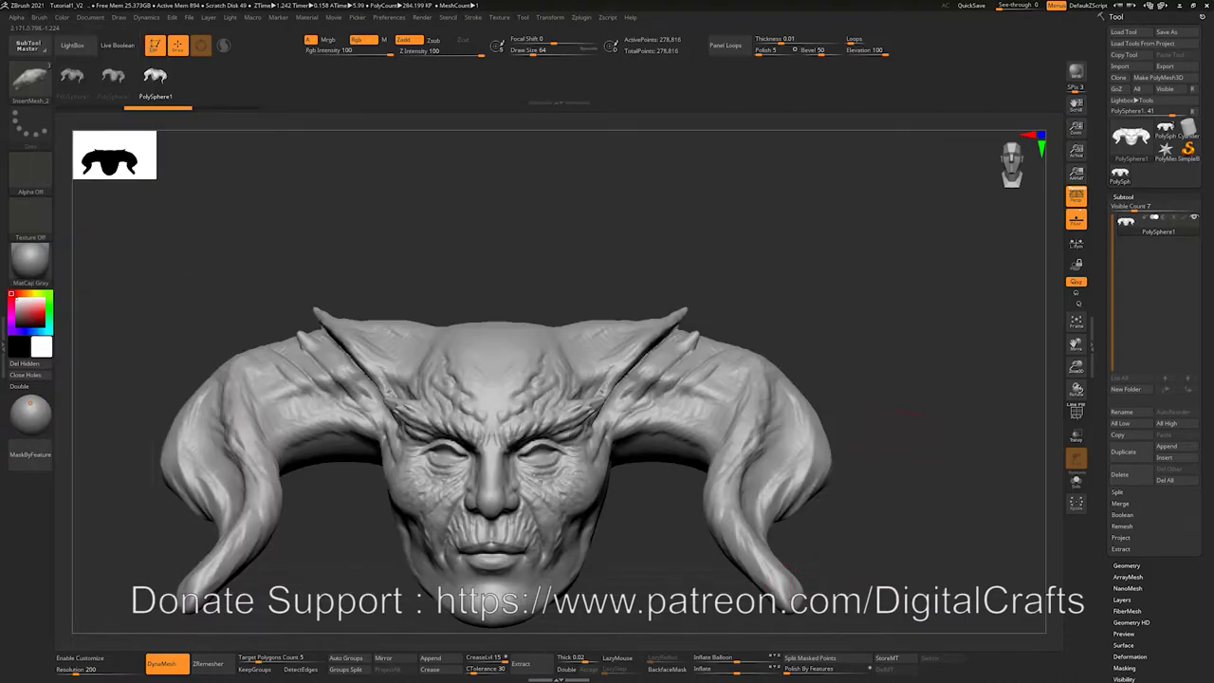
Restart ZBrush and load the DynaMesh_Sphere_32 project.
left_click(1206, 5)
left_click(625, 371)
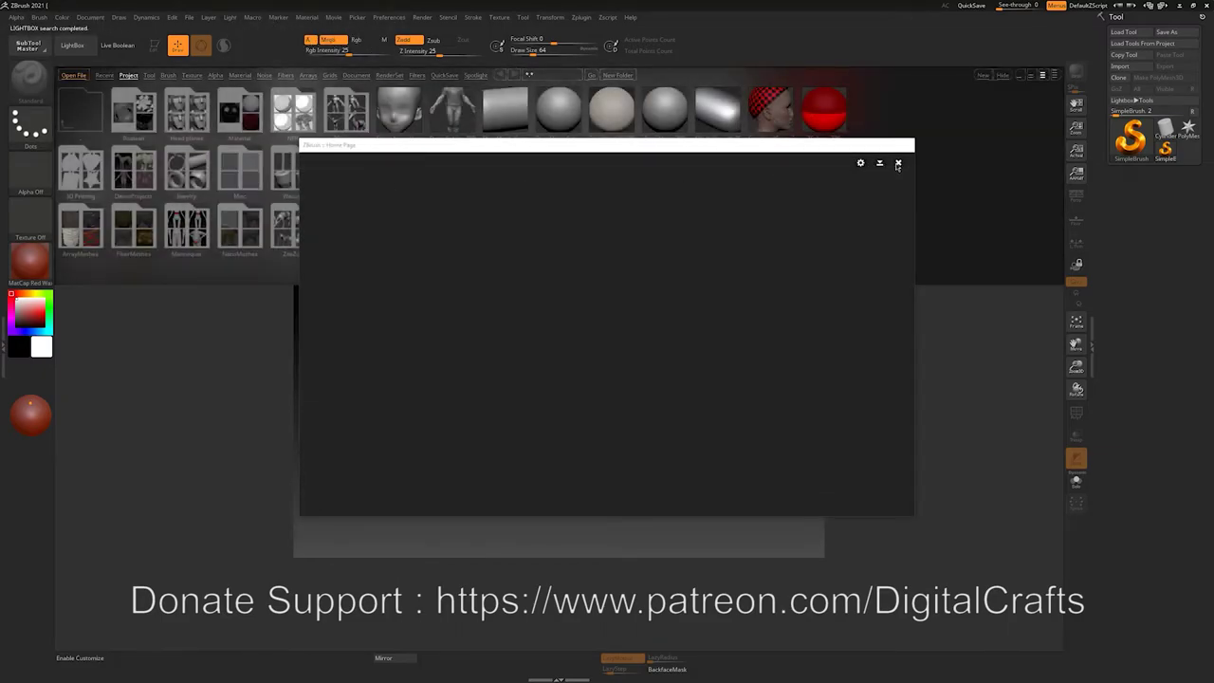
left_click(897, 163)
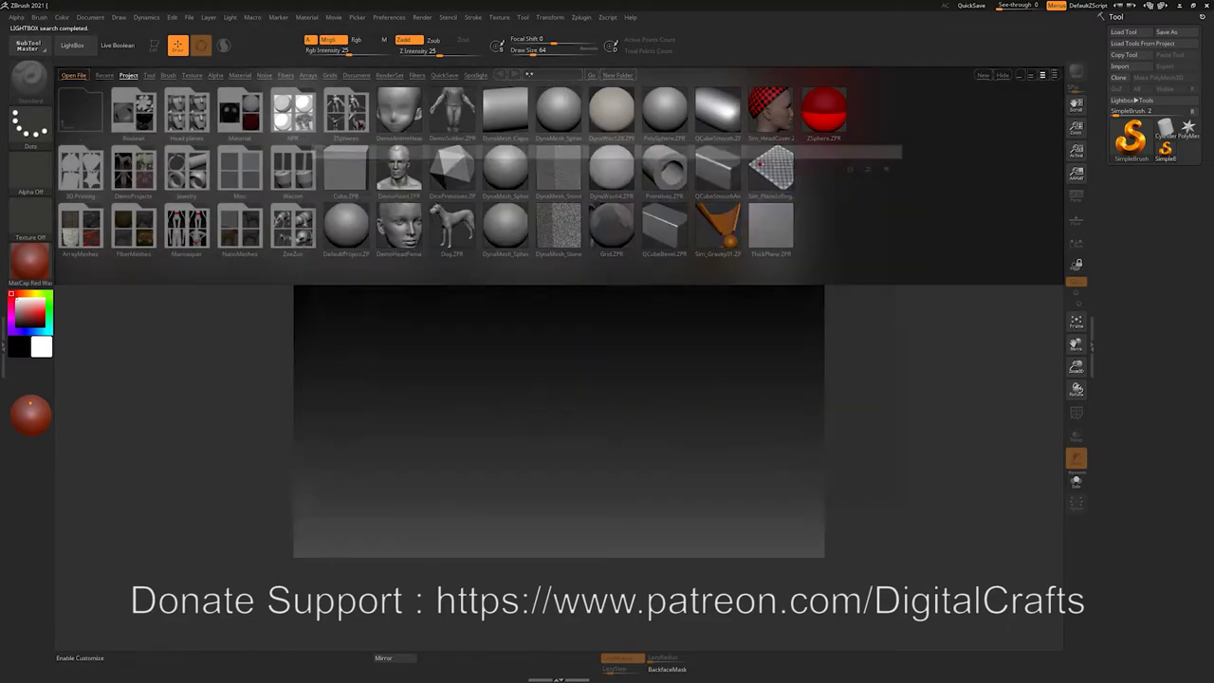
double_click(505, 236)
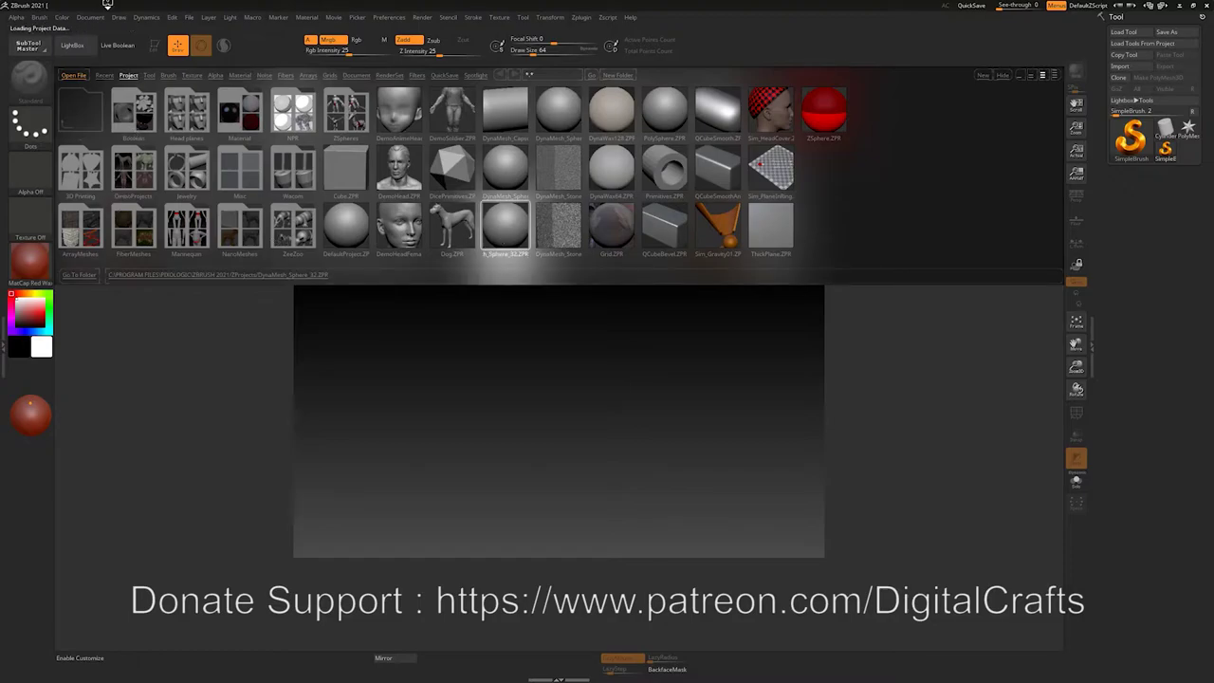
Load the saved brush preset InsertMesh_2.zbp from the Desktop.
left_click(38, 18)
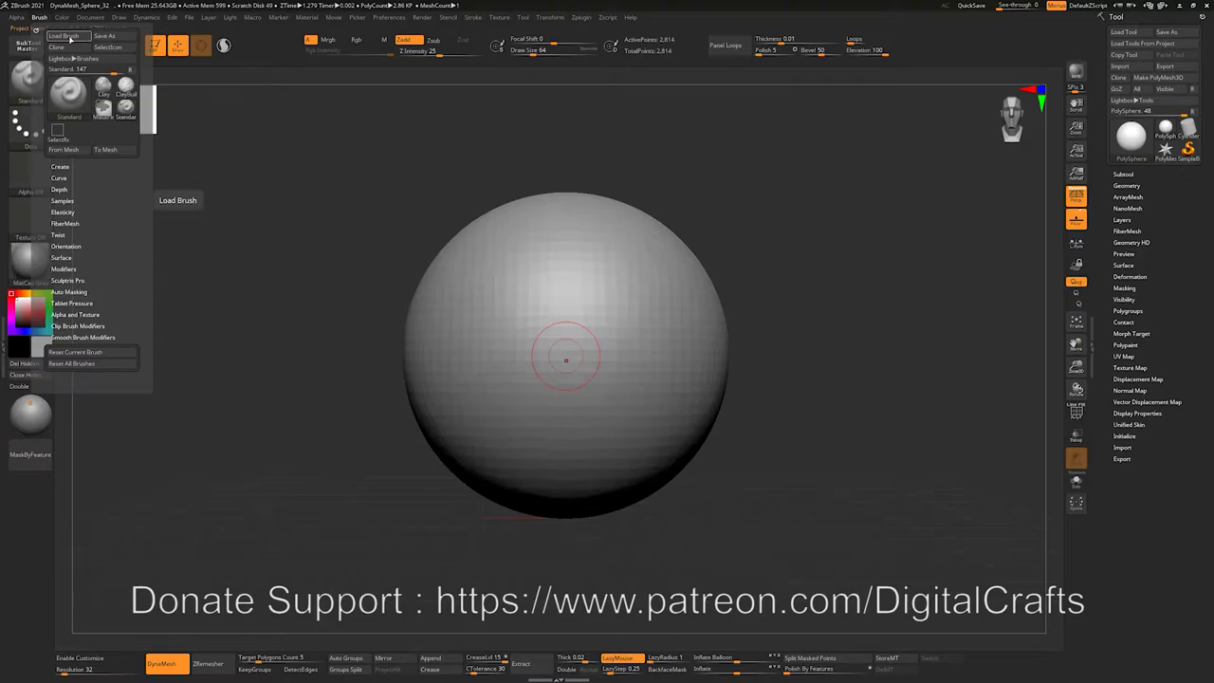
key("b")
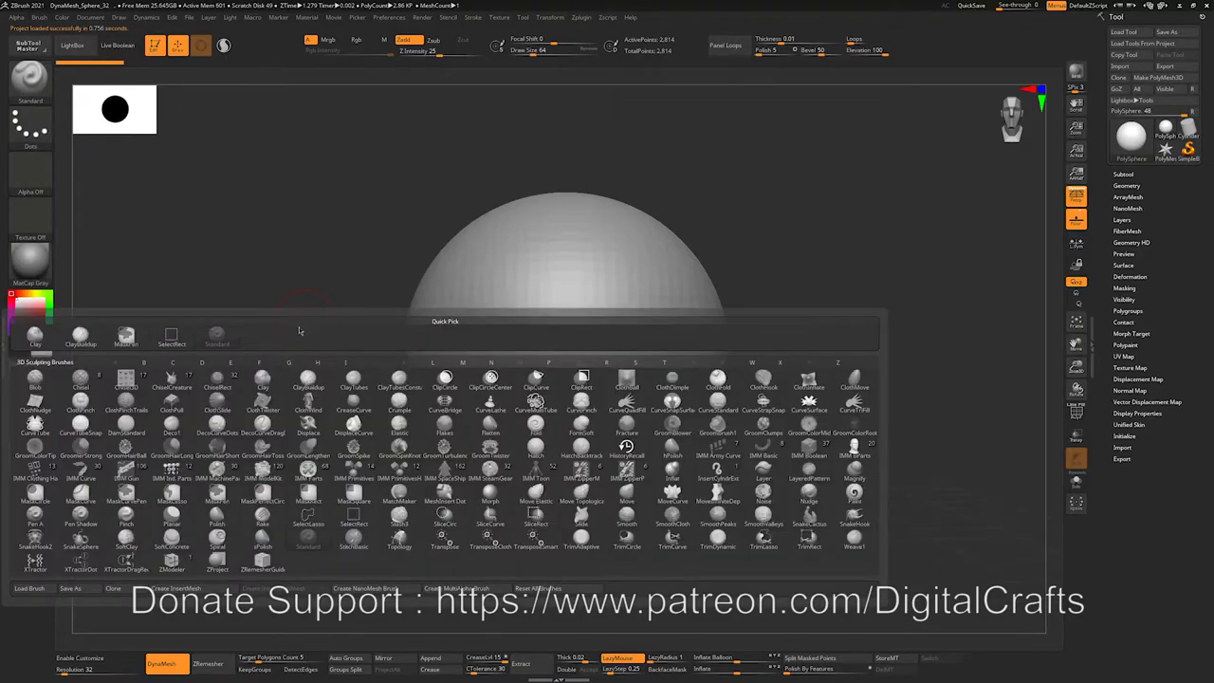
left_click(28, 588)
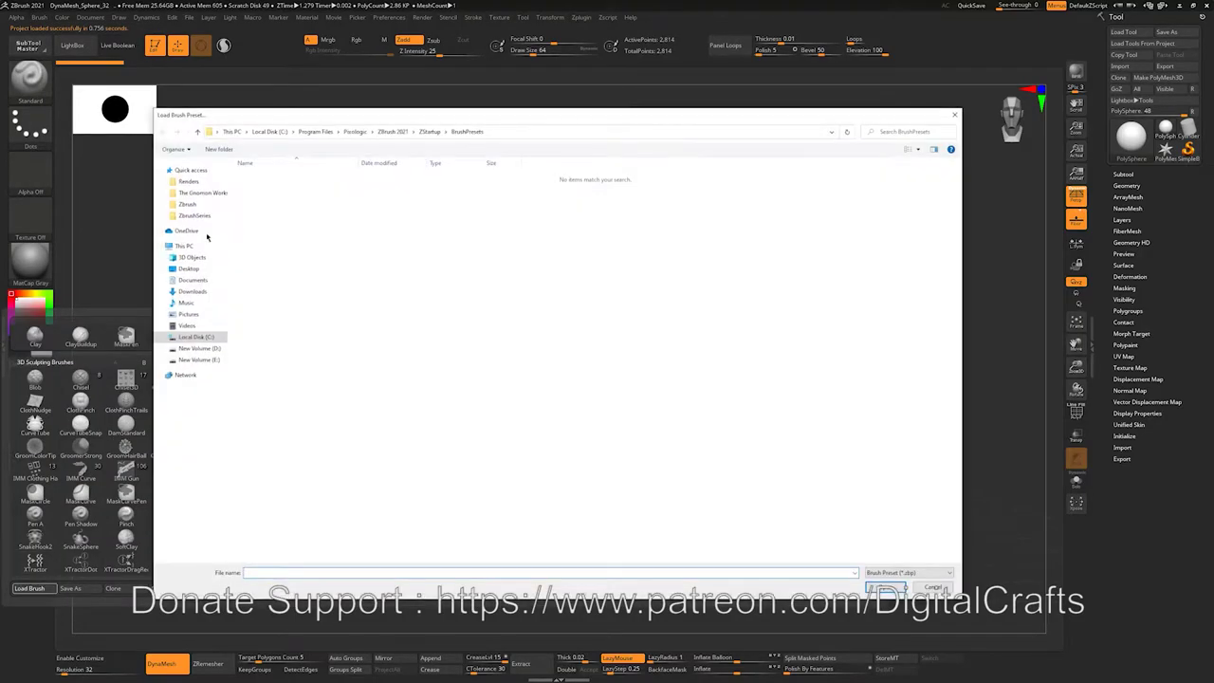
left_click(189, 269)
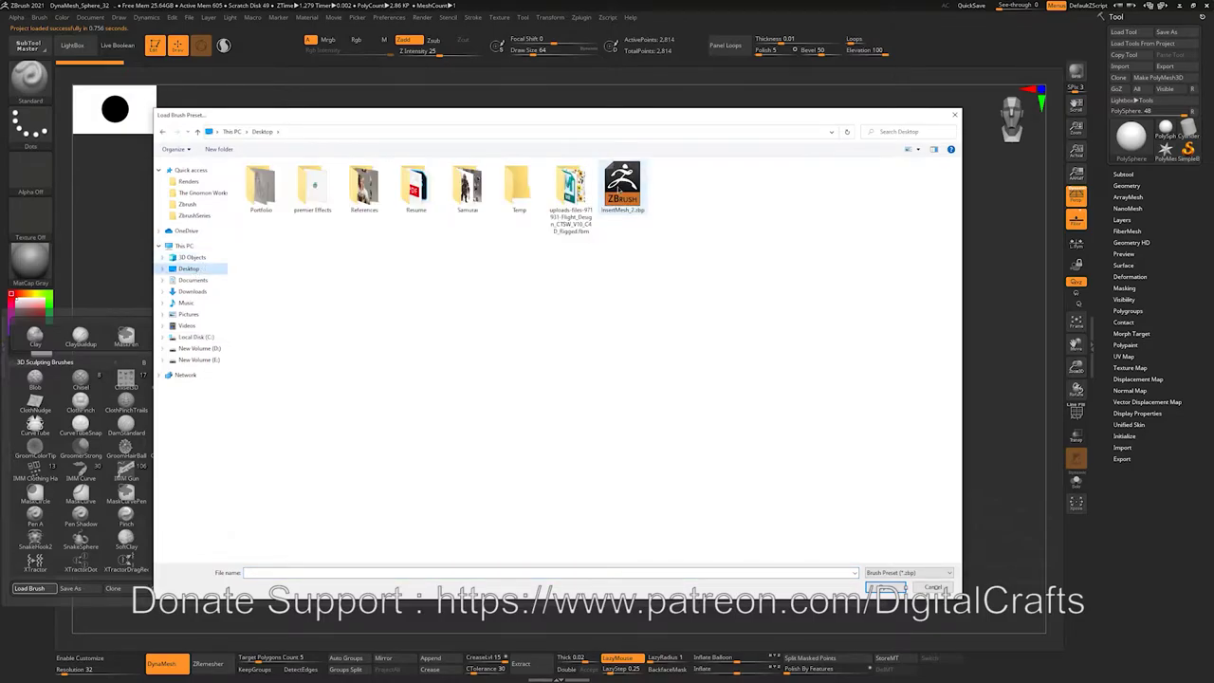
double_click(622, 186)
Insert mirrored head copies on the sphere to test the loaded brush.
left_click_drag(640, 327, 734, 433)
mouse_move(785, 427)
left_mouse_down()
mouse_move(788, 442)
mouse_move(785, 399)
mouse_move(822, 446)
left_mouse_up()
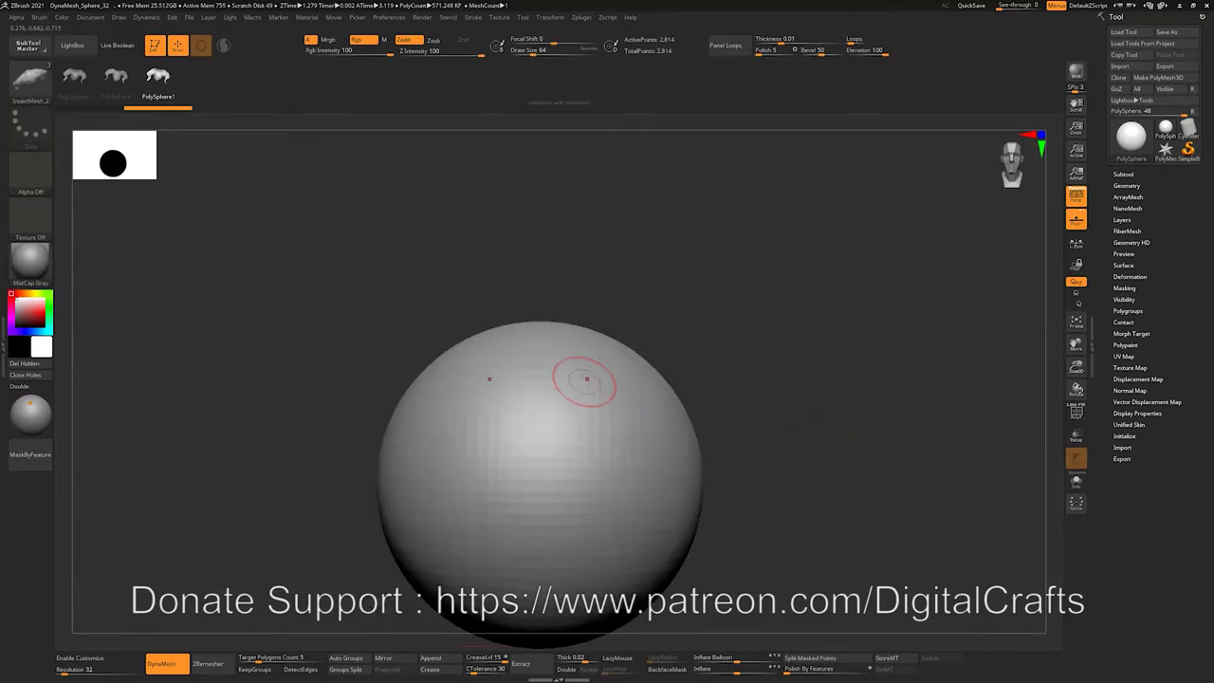
Try inserting another mirrored pair of heads on the sphere with the loaded brush.
left_click_drag(583, 379, 774, 476)
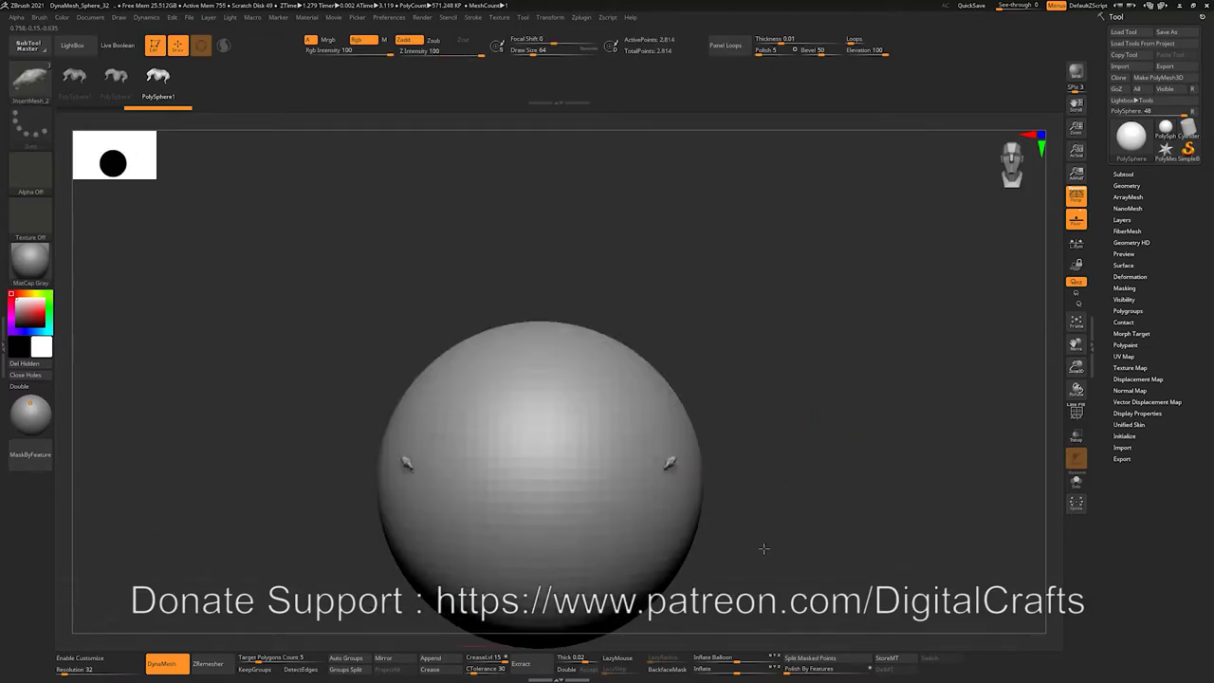
mouse_move(711, 465)
left_mouse_down()
mouse_move(859, 442)
mouse_move(822, 396)
mouse_move(842, 438)
left_mouse_up()
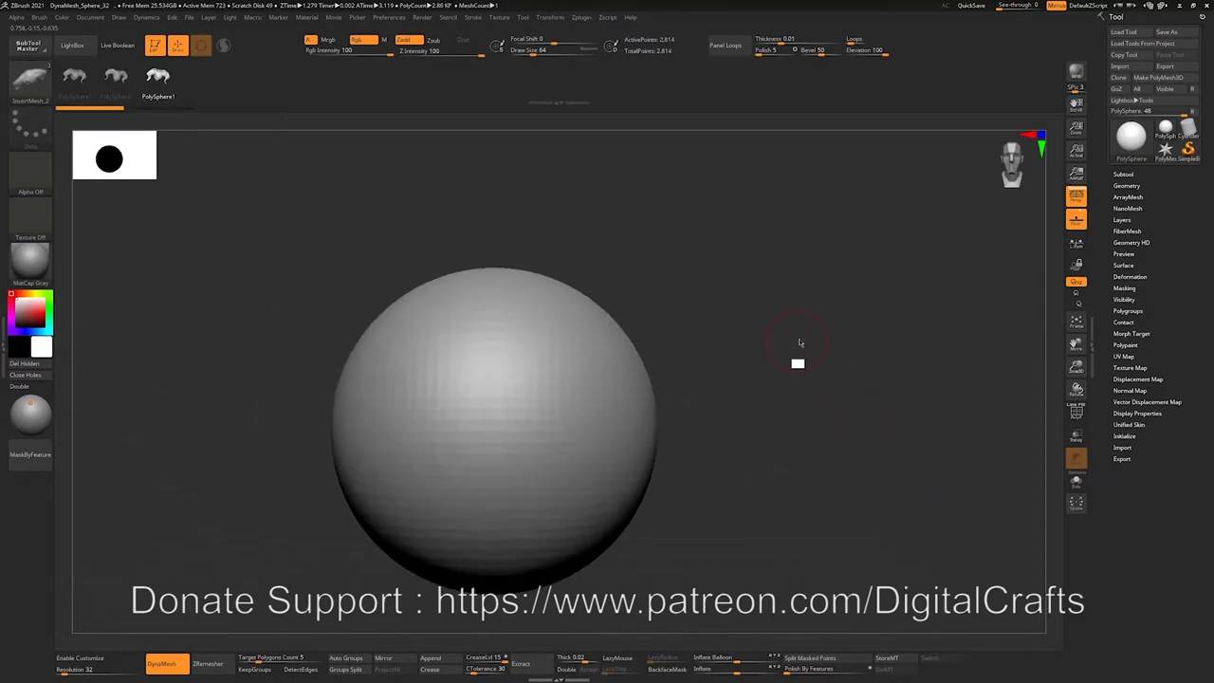
left_click_drag(799, 360, 807, 325, "alt")
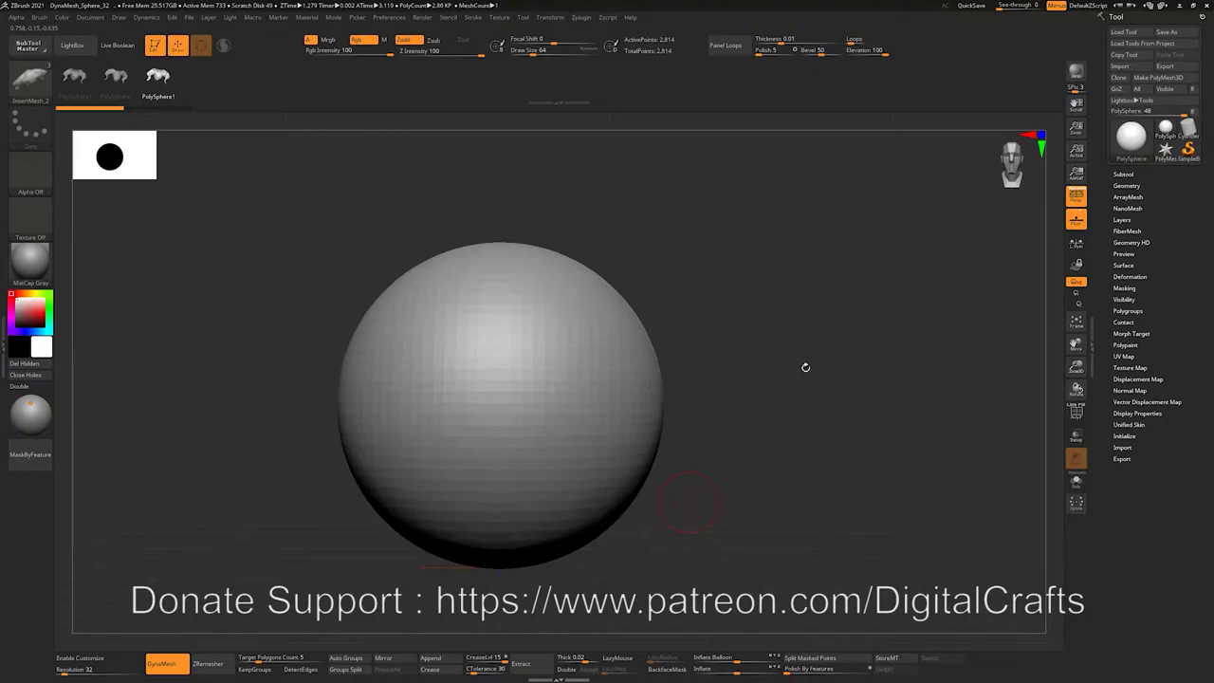
left_click_drag(814, 386, 810, 415)
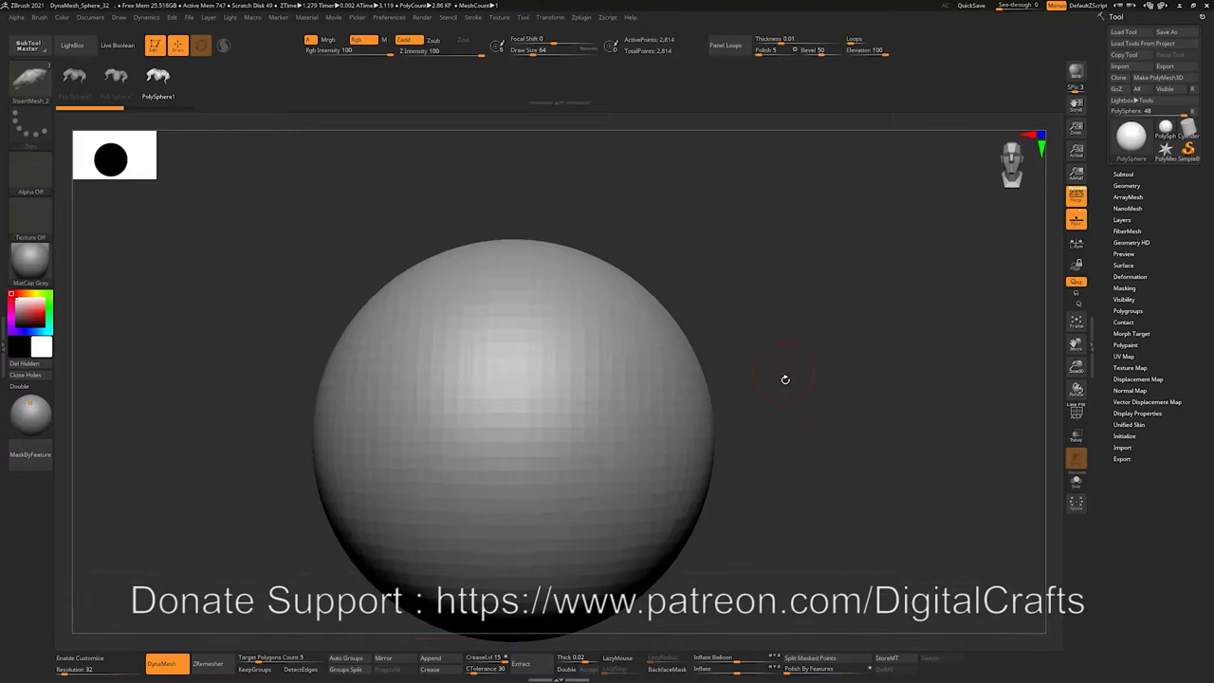
left_click_drag(794, 371, 855, 438, "alt")
Set the brush draw size to 39.
key("s")
mouse_move(710, 265)
left_mouse_down()
mouse_move(750, 314)
mouse_move(737, 366)
mouse_move(723, 363)
left_mouse_up()
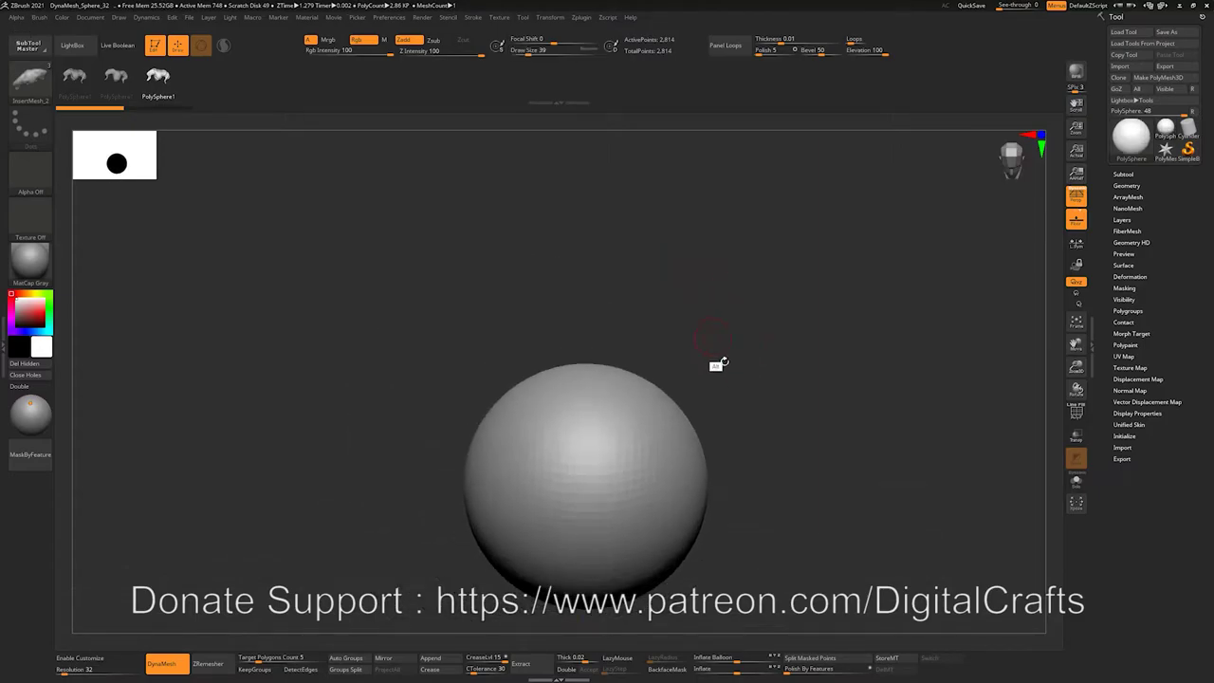
mouse_move(756, 388)
left_mouse_down("alt")
mouse_move(772, 403)
mouse_move(759, 406)
left_mouse_up("alt")
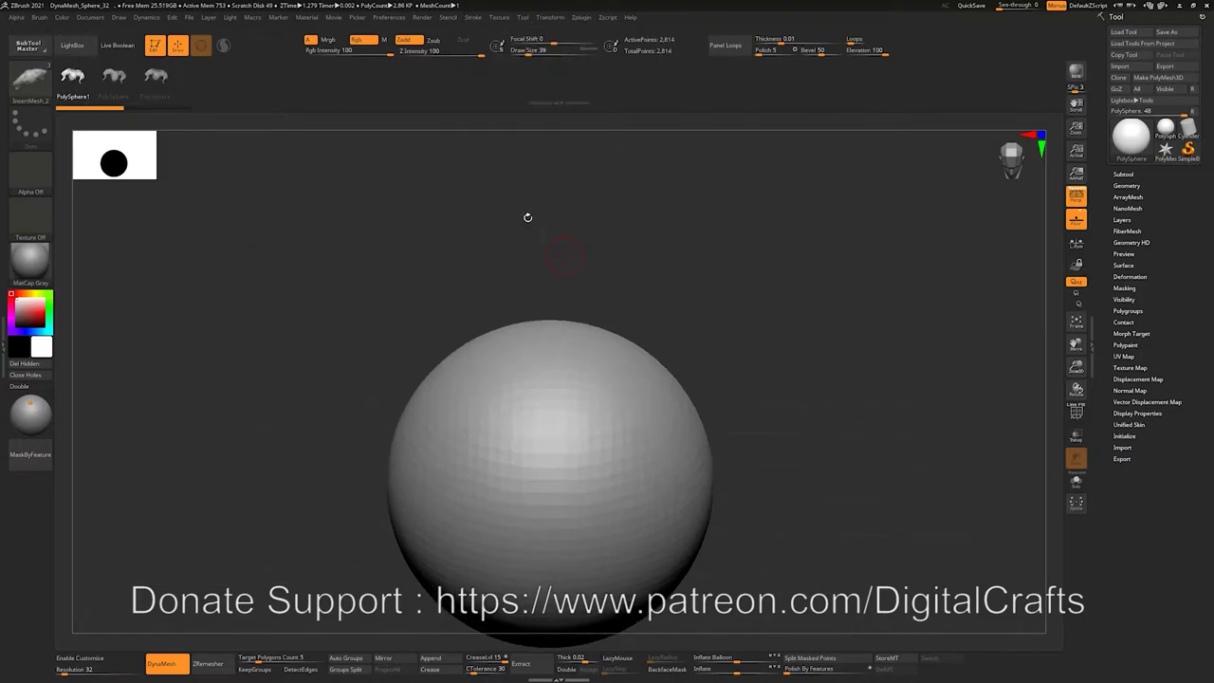
Turn on Curve Mode for the head brush's stroke and dock the Stroke palette above the Tool palette.
left_click(474, 18)
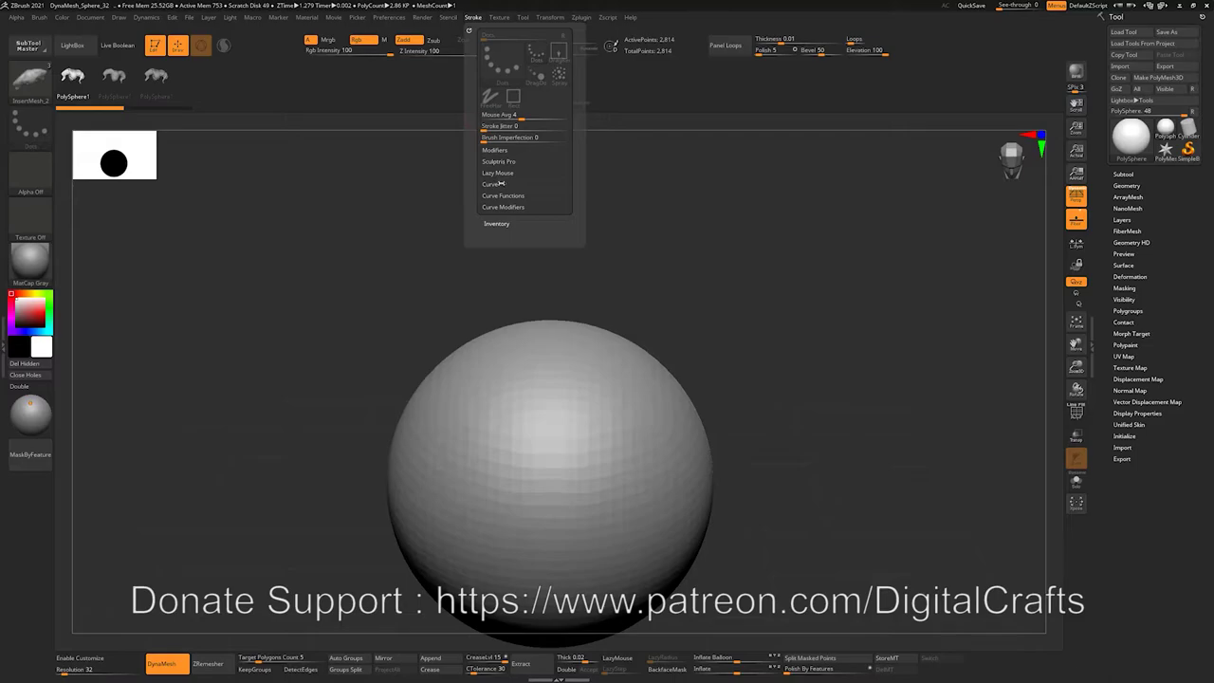
left_click(503, 184)
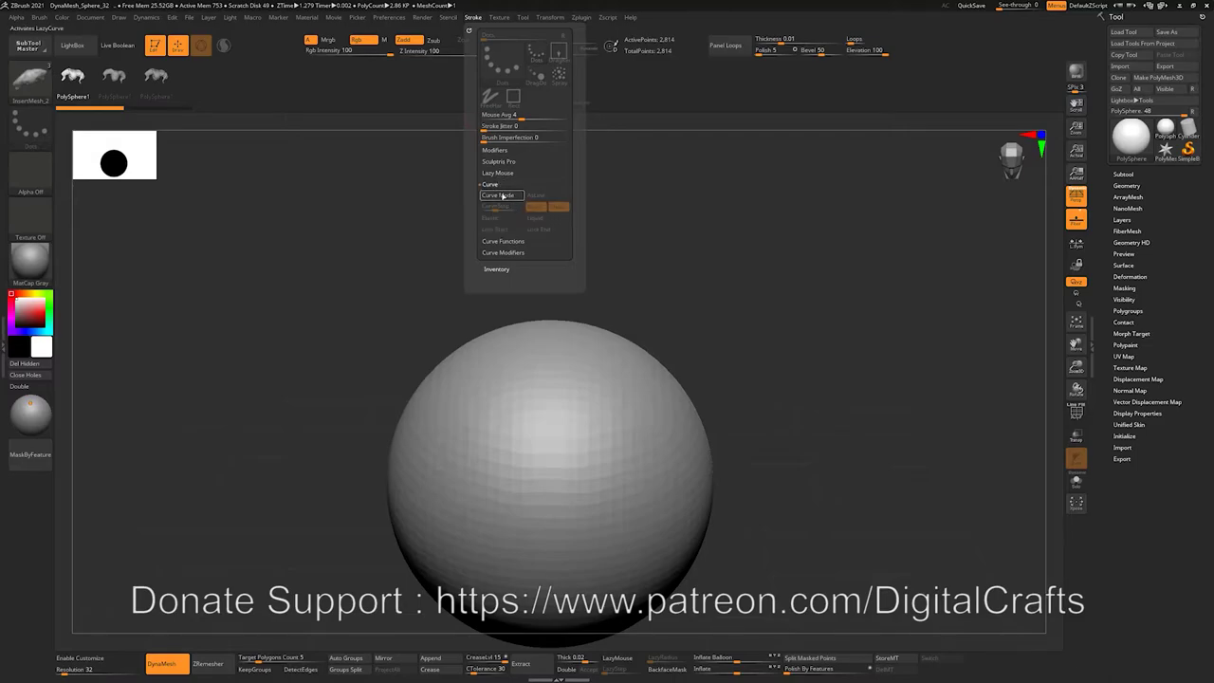
left_click(503, 196)
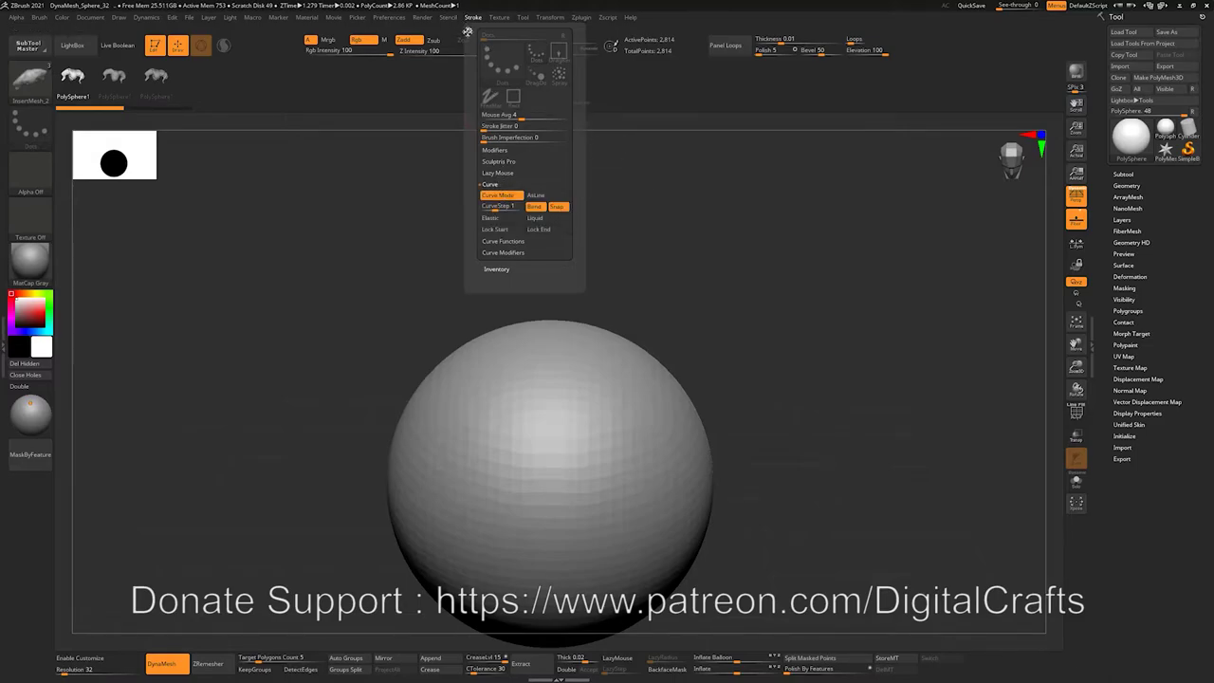
mouse_move(469, 29)
left_mouse_down()
mouse_move(986, 45)
mouse_move(1150, 36)
left_mouse_up()
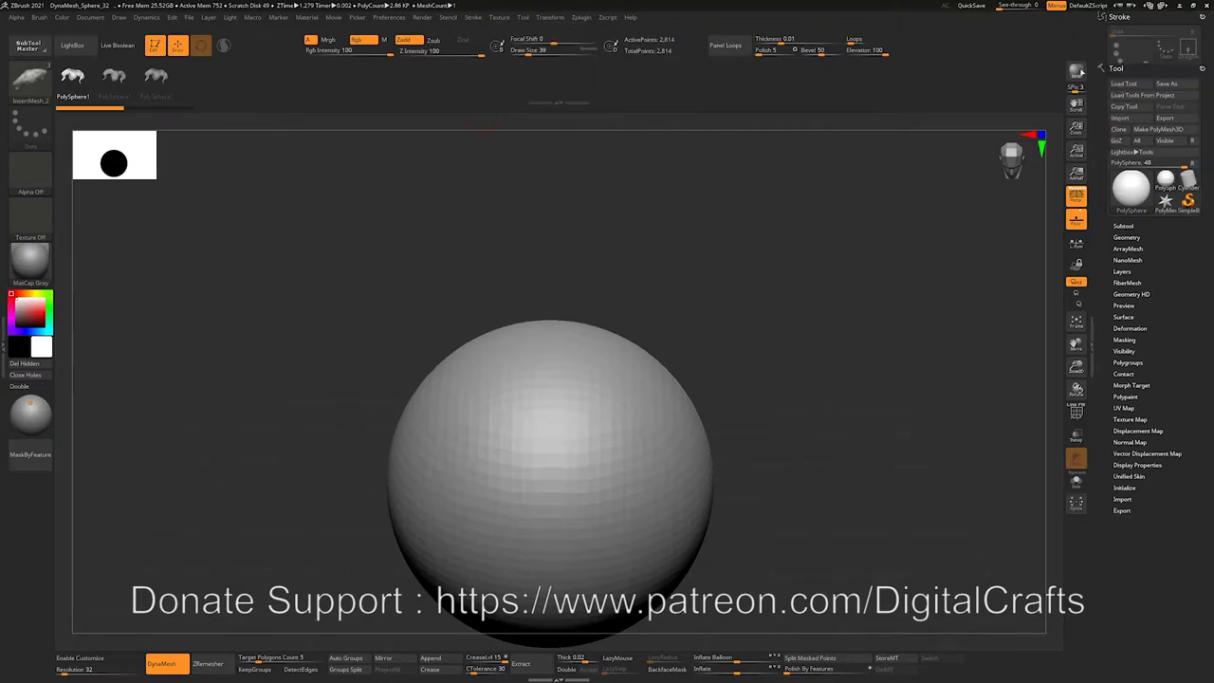
Try drawing head copies along curves across the sphere and past its edge, and undo the curves.
left_click_drag(823, 397, 793, 327, "alt")
left_click_drag(530, 441, 805, 204)
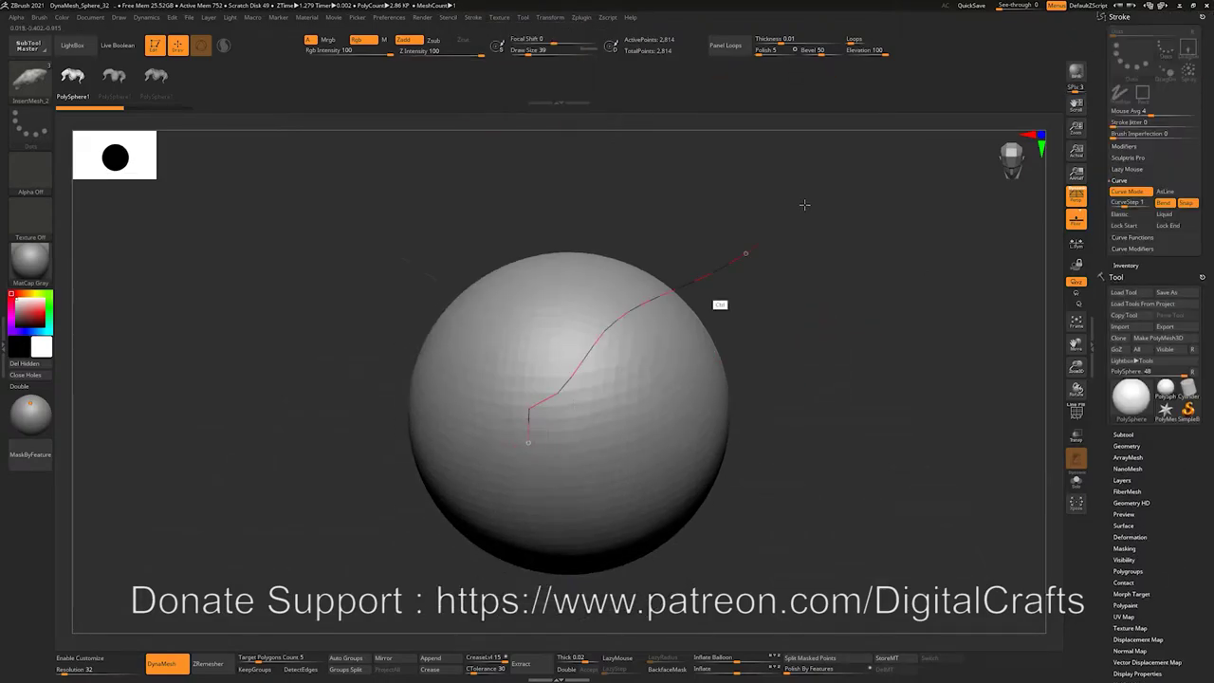
key("ctrl+z")
left_click_drag(791, 360, 754, 370)
left_click_drag(492, 438, 725, 205)
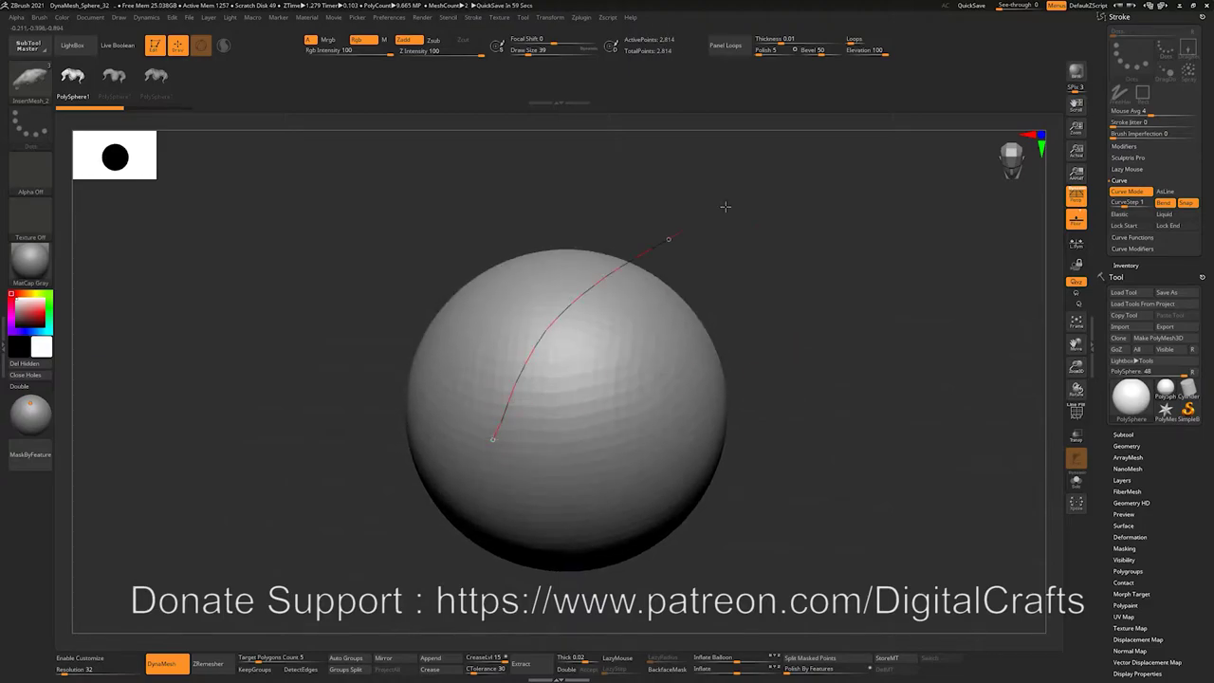
left_click_drag(801, 309, 686, 402)
left_click_drag(442, 540, 515, 351)
mouse_move(995, 274)
left_mouse_down()
mouse_move(884, 320)
mouse_move(859, 370)
mouse_move(804, 347)
mouse_move(653, 455)
left_mouse_up()
key("ctrl+z")
key("ctrl+z")
left_click_drag(881, 343, 950, 348, "alt")
Create a new InsertMesh brush from the active sphere mesh instead of appending it to the current brush.
left_click(39, 18)
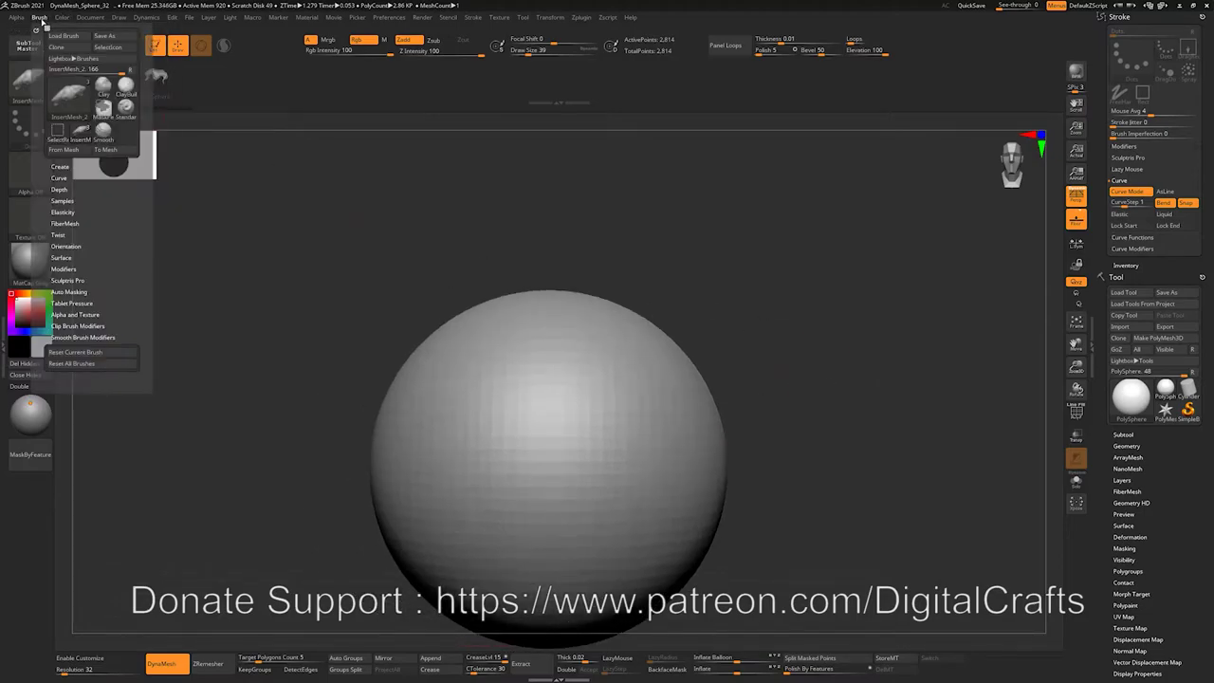
left_click(80, 170)
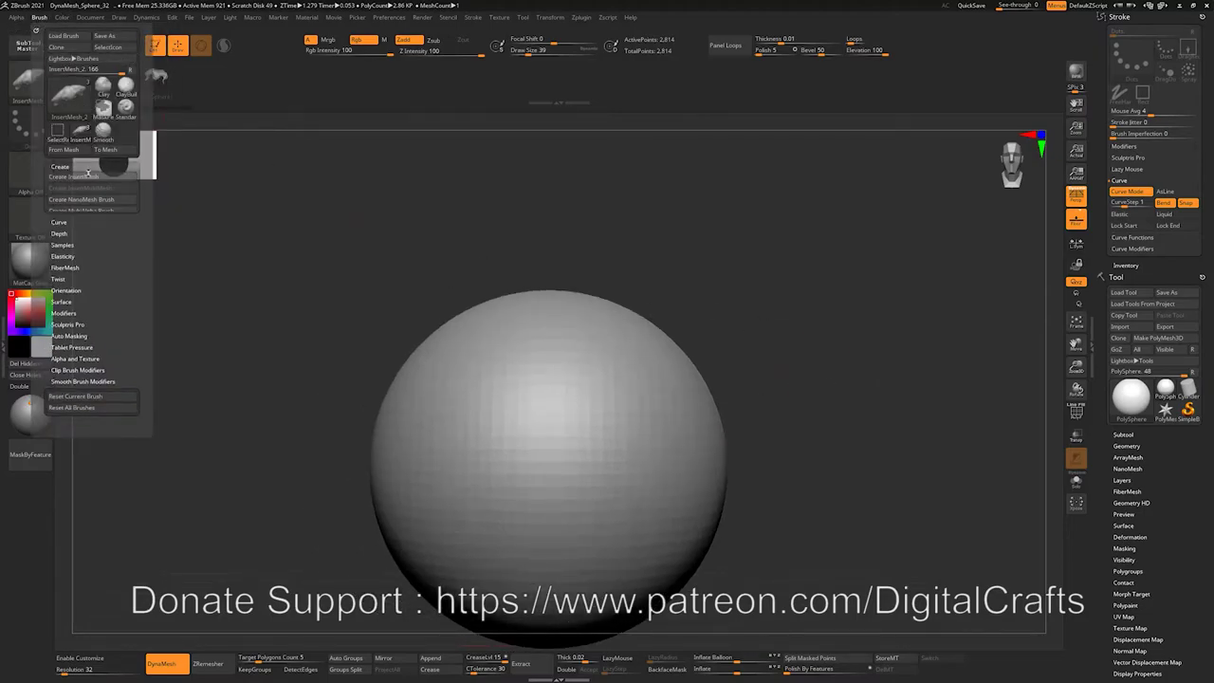
left_click(79, 178)
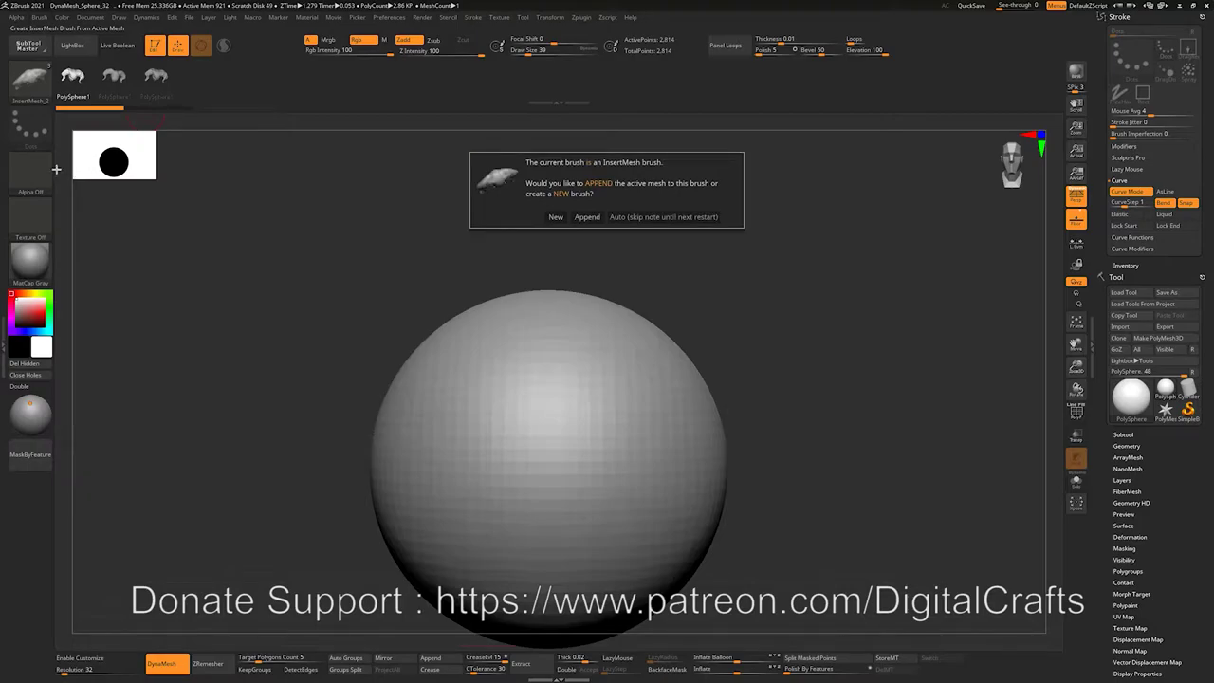
left_click(550, 215)
Test the new brush by inserting spheres of various sizes on the base sphere, and undo all the insertions.
mouse_move(420, 225)
left_mouse_down()
mouse_move(433, 181)
mouse_move(655, 213)
mouse_move(727, 314)
mouse_move(736, 310)
left_mouse_up()
left_click_drag(436, 303, 588, 446)
left_click_drag(660, 521, 651, 473)
left_click_drag(602, 425, 559, 493)
left_click_drag(623, 284, 557, 342)
key("ctrl+z")
key("ctrl+z")
key("ctrl+z")
key("ctrl+z")
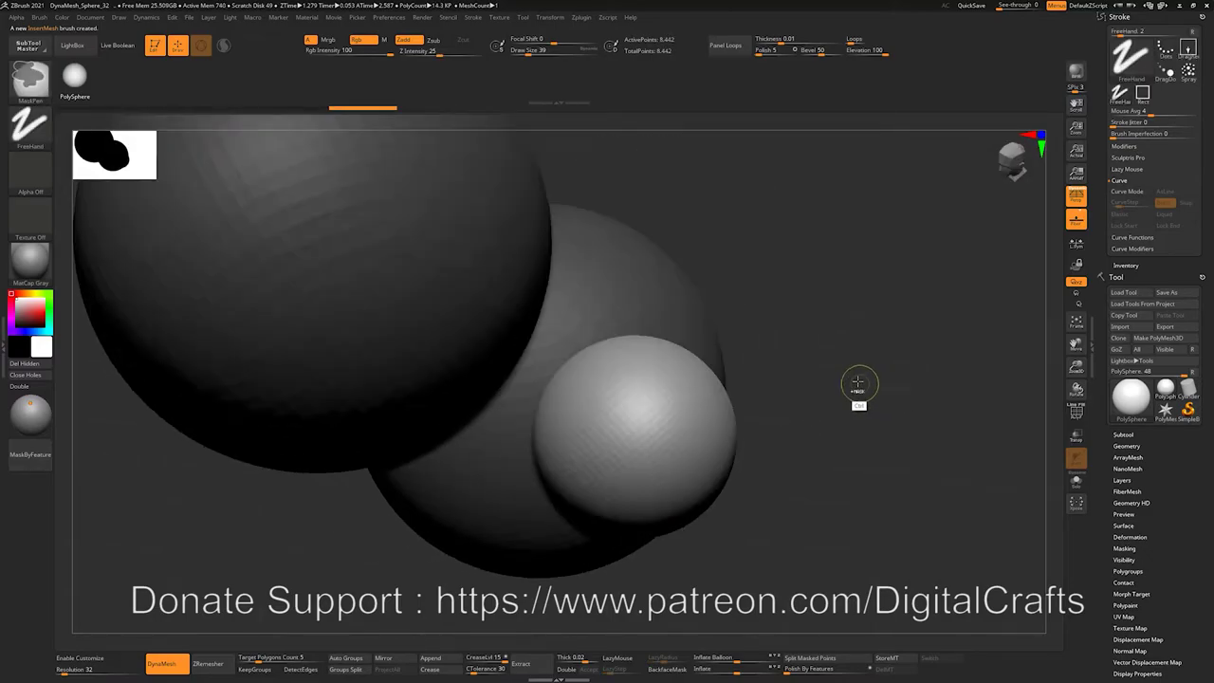
left_click_drag(818, 360, 802, 403)
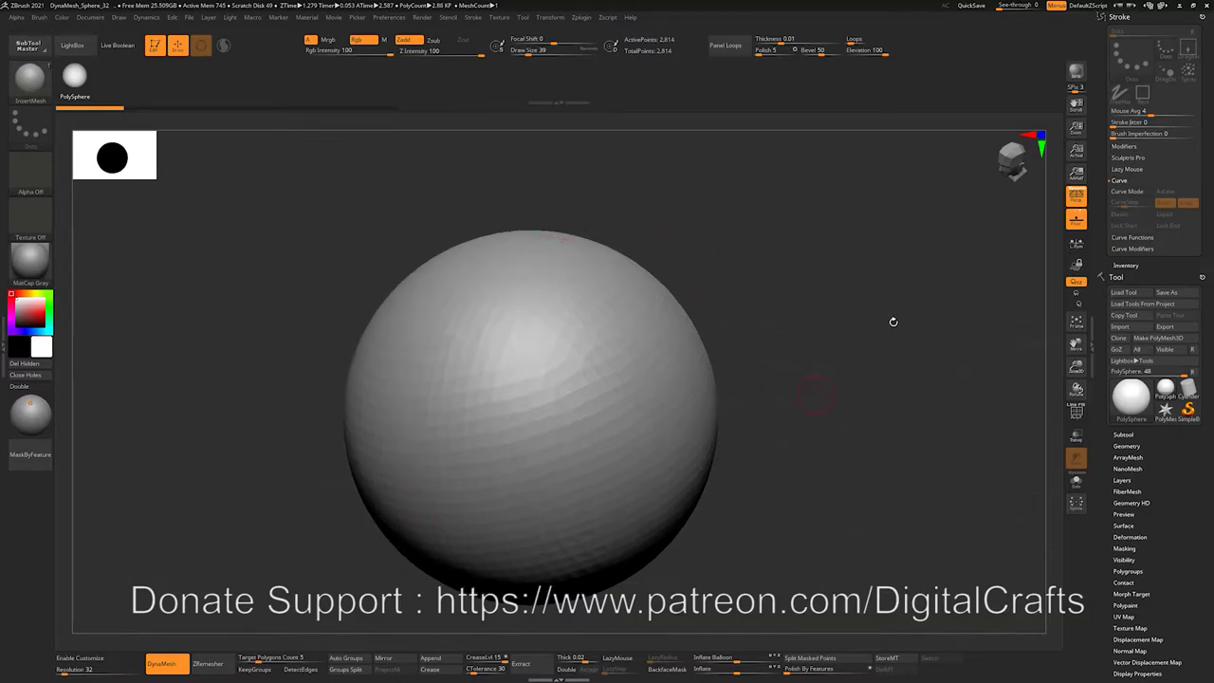
Turn on Curve Mode for the sphere brush and draw a curve of spheres over the base sphere, extending past its edge.
left_click(1127, 193)
mouse_move(868, 331)
left_mouse_down("alt")
mouse_move(840, 340)
mouse_move(860, 344)
left_mouse_up("alt")
left_click_drag(453, 476, 759, 243)
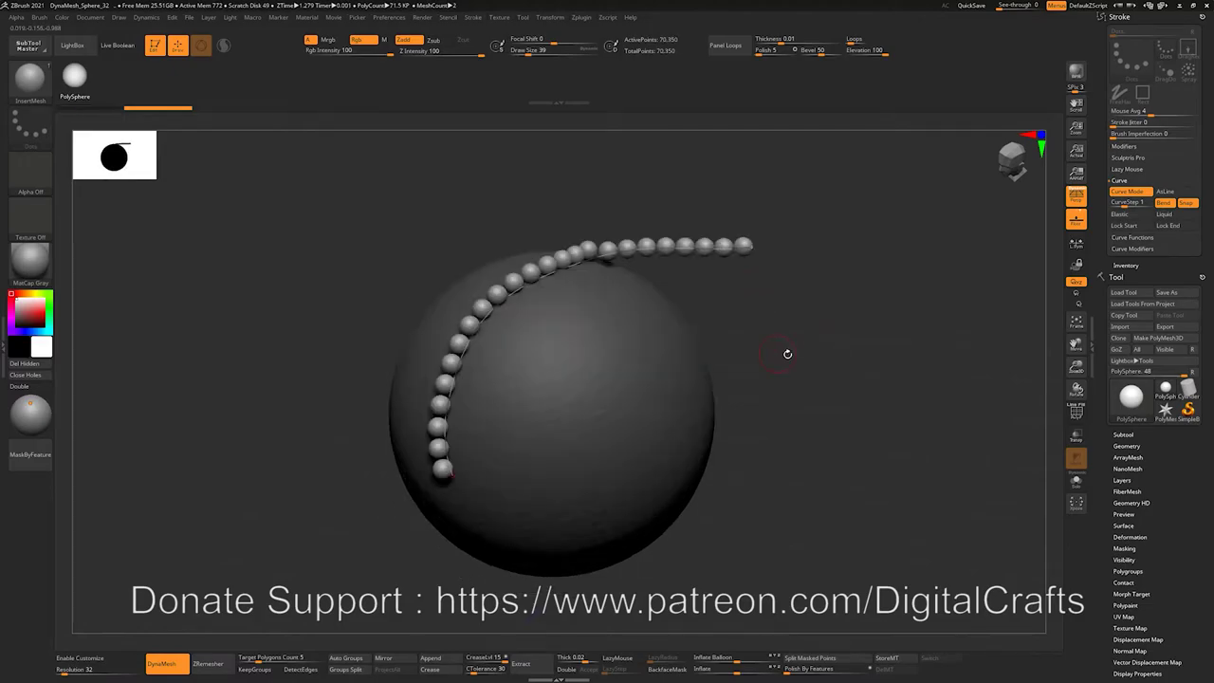
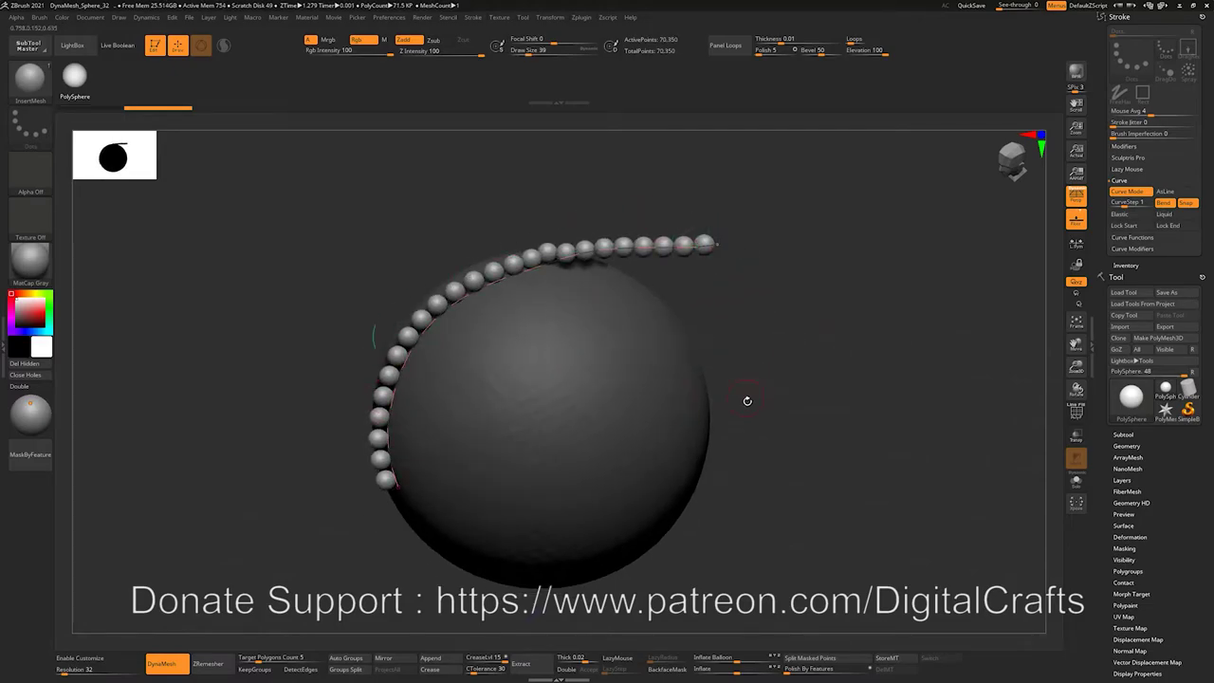
left_click_drag(789, 396, 756, 223)
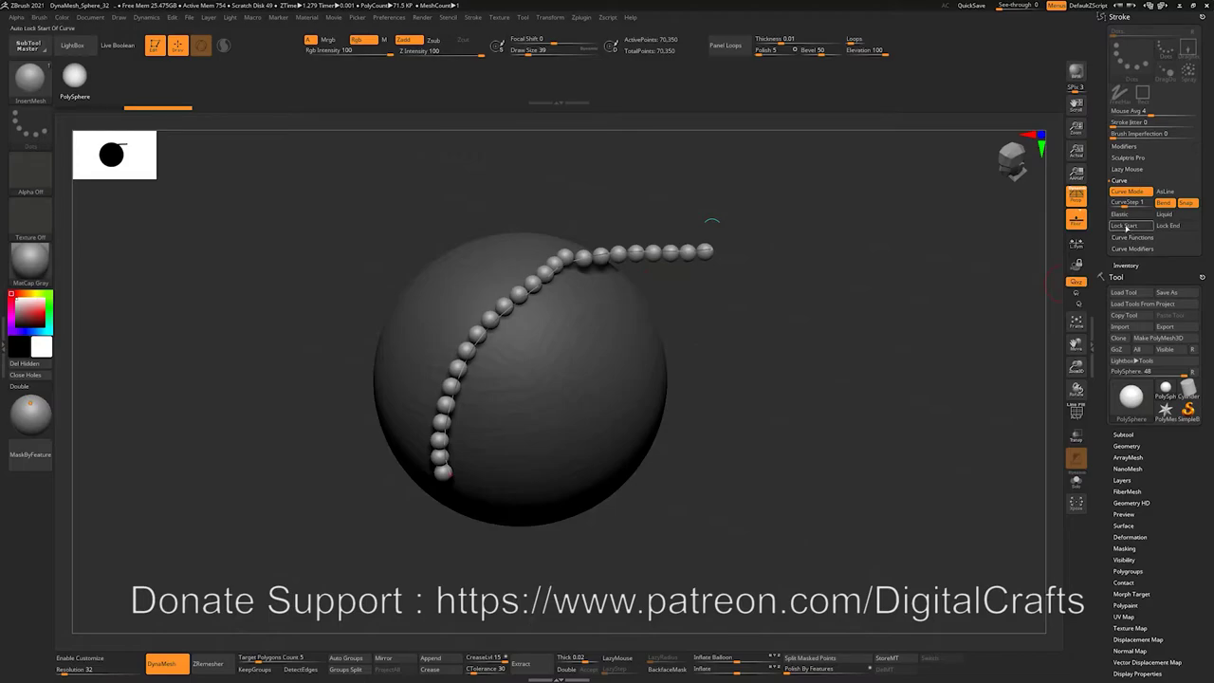
Turn on Lock Start and Lock End, try moving the middle of the sphere curve at draw size 71, and undo the move.
left_click(1126, 228)
left_click(1168, 227)
key("s")
mouse_move(518, 298)
left_mouse_down()
mouse_move(638, 265)
mouse_move(499, 300)
mouse_move(583, 393)
mouse_move(532, 309)
mouse_move(561, 293)
mouse_move(526, 281)
left_mouse_up()
key("ctrl+z")
mouse_move(800, 409)
left_mouse_down()
mouse_move(796, 390)
mouse_move(773, 384)
left_mouse_up()
key("ctrl+shift+z")
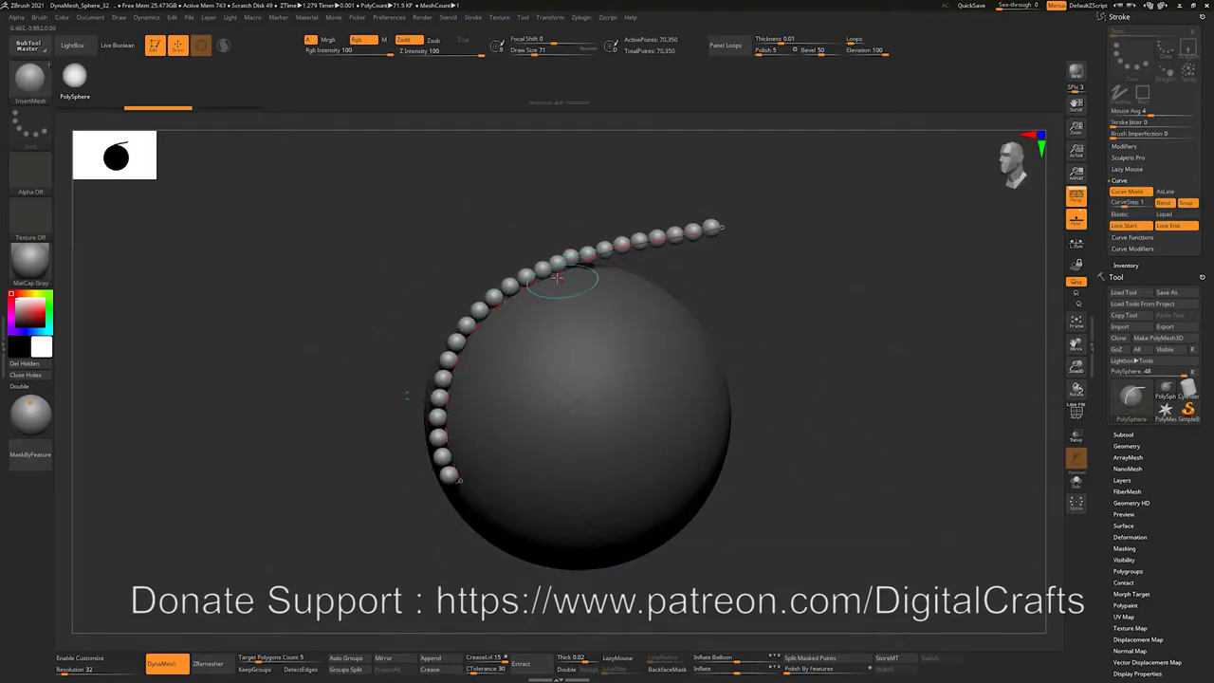
key("ctrl+z")
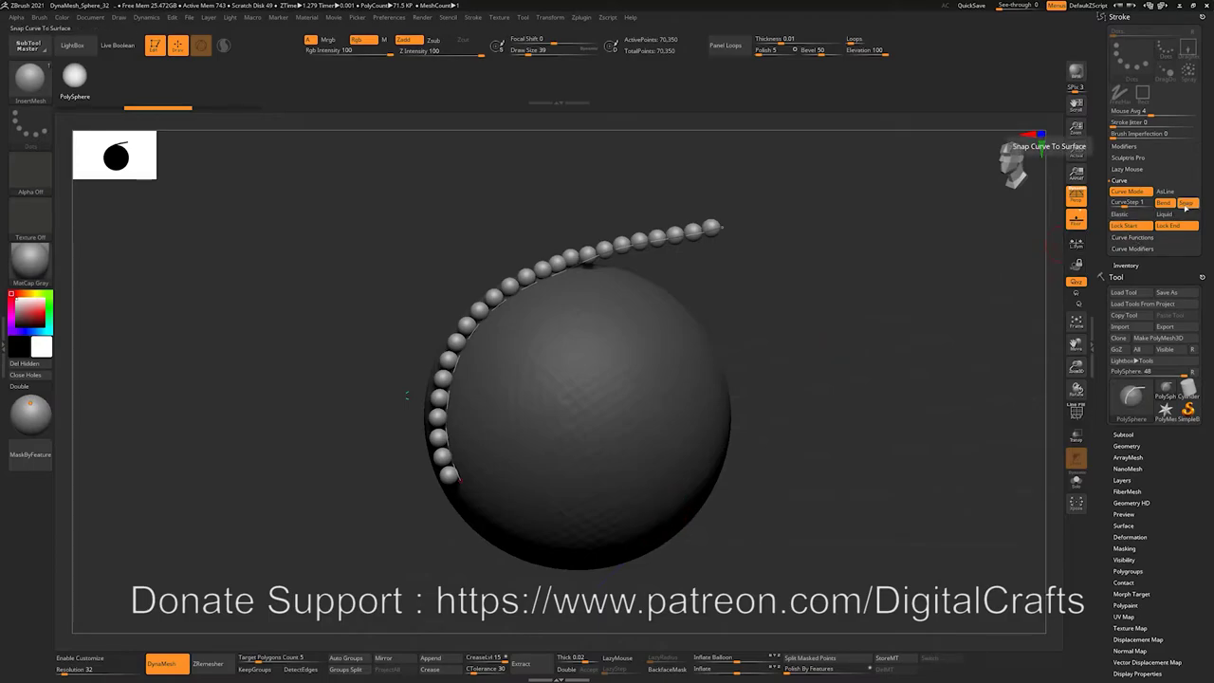
Turn off curve Snap and draw a second curve of spheres from the base sphere outward.
left_click(1187, 202)
left_click_drag(586, 436, 906, 209)
mouse_move(867, 429)
left_mouse_down()
mouse_move(862, 417)
mouse_move(844, 440)
left_mouse_up()
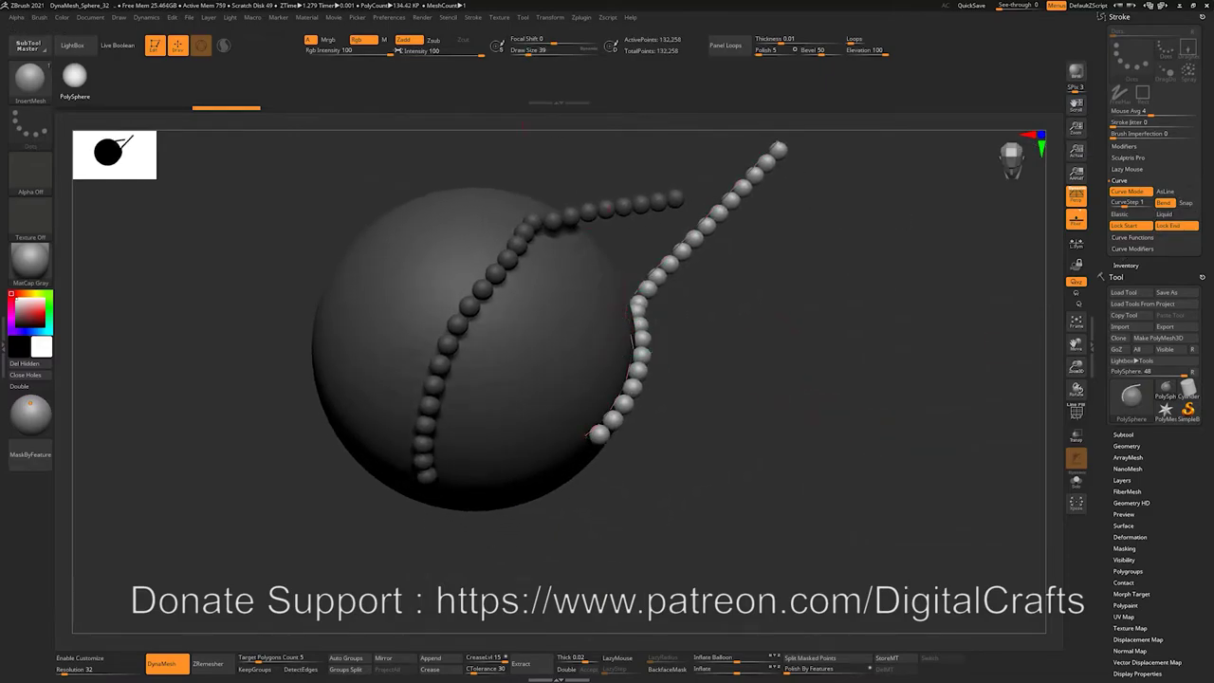
Set the Picker depth to Once Z and draw a third curve of spheres from the base sphere outward.
left_click(360, 18)
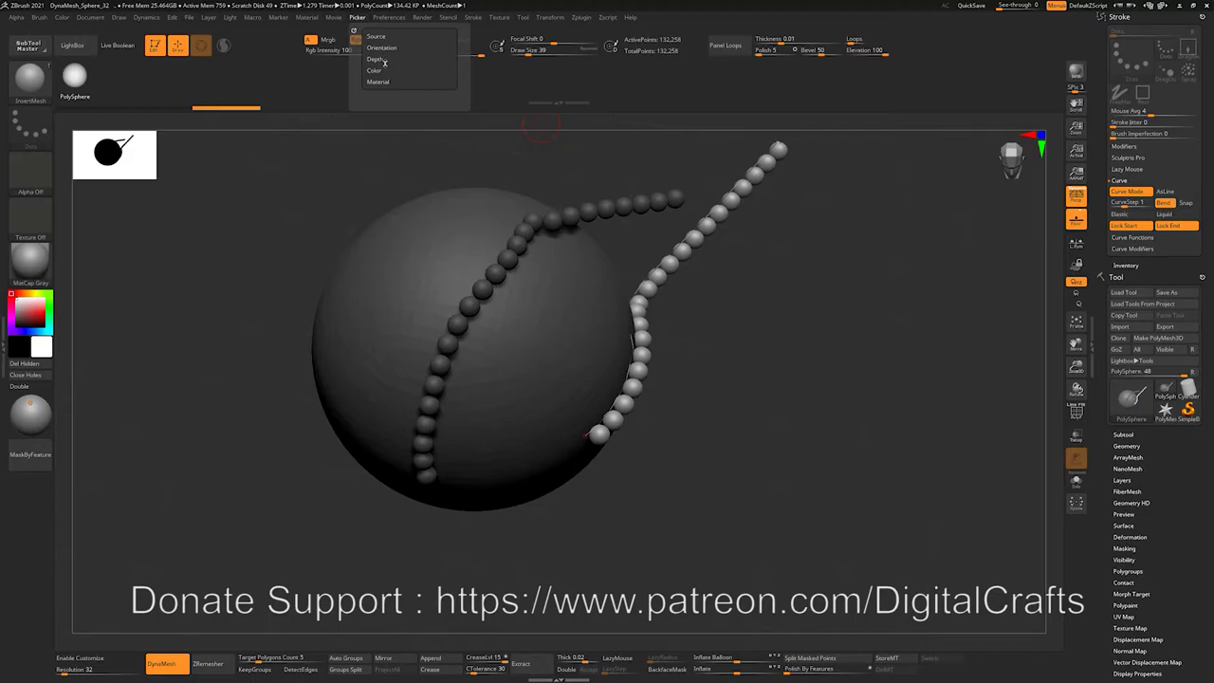
left_click(376, 58)
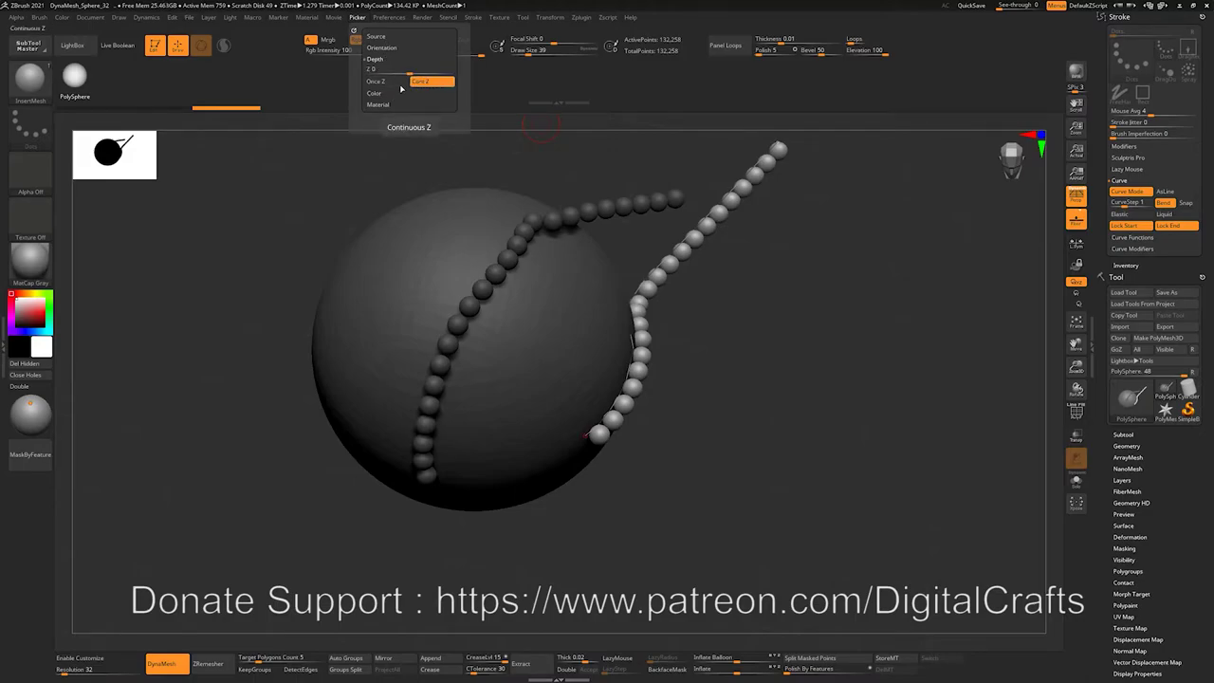
left_click(385, 85)
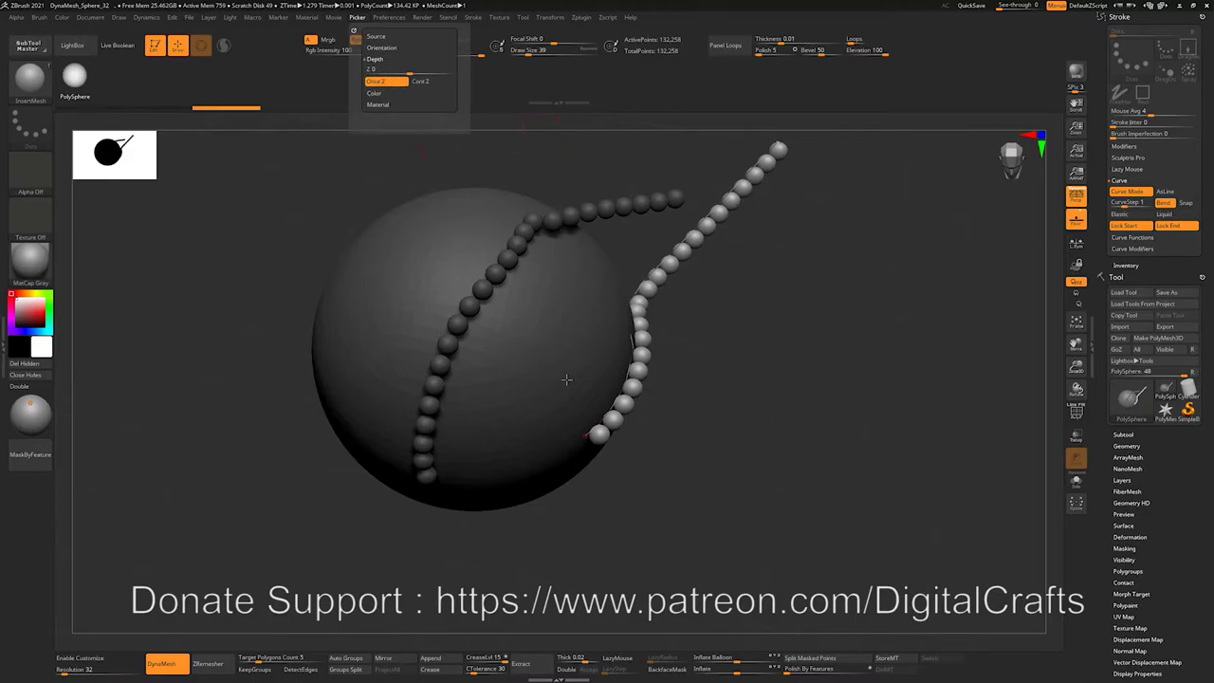
left_click(735, 436)
left_click_drag(893, 126, 893, 125)
mouse_move(838, 337)
left_mouse_down()
mouse_move(915, 326)
mouse_move(925, 342)
left_mouse_up()
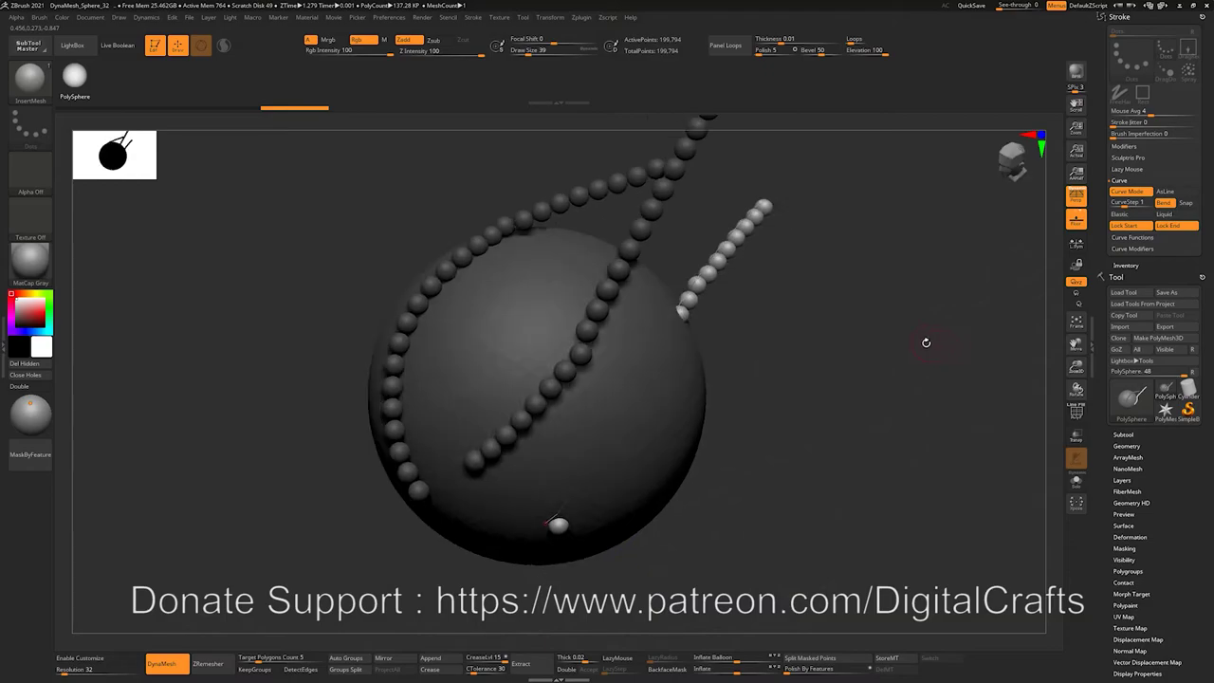
left_click_drag(844, 365, 795, 372)
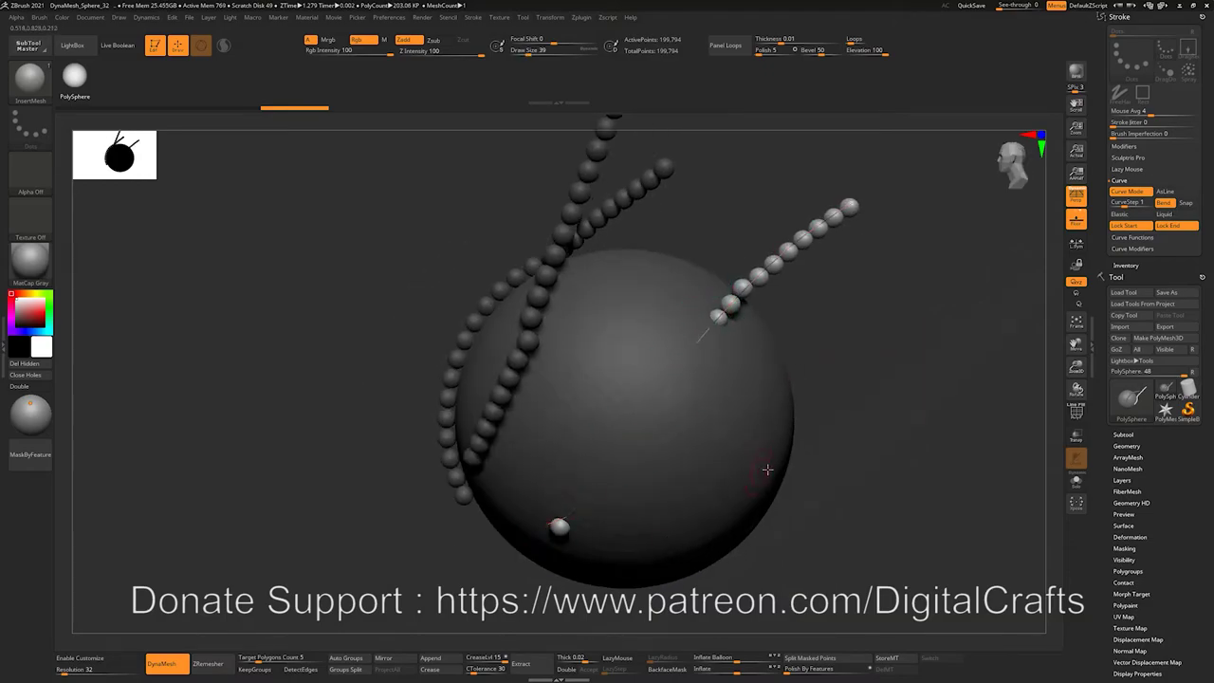
Turn curve Snap back on and draw a fourth curve of spheres along the base sphere's side.
left_click(1187, 203)
left_click_drag(637, 517, 821, 276)
mouse_move(921, 385)
left_mouse_down()
mouse_move(843, 363)
mouse_move(847, 408)
mouse_move(764, 415)
mouse_move(803, 455)
mouse_move(758, 432)
mouse_move(759, 460)
mouse_move(764, 442)
mouse_move(778, 462)
left_mouse_up()
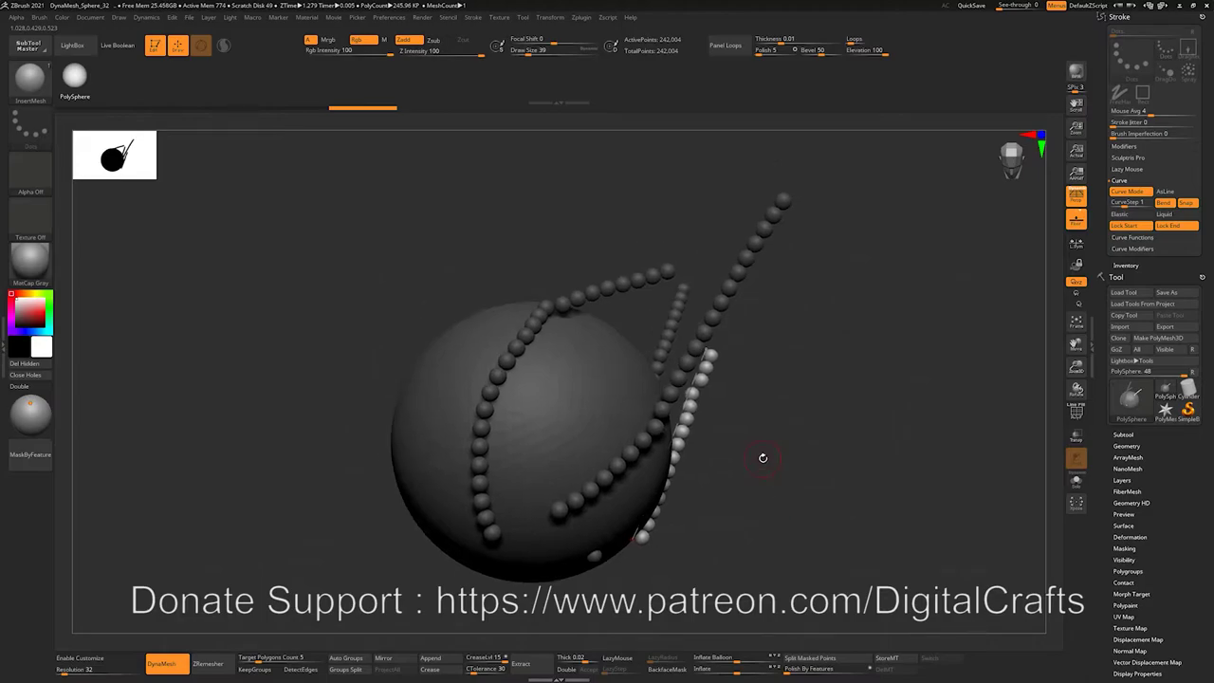
left_click_drag(837, 436, 952, 321)
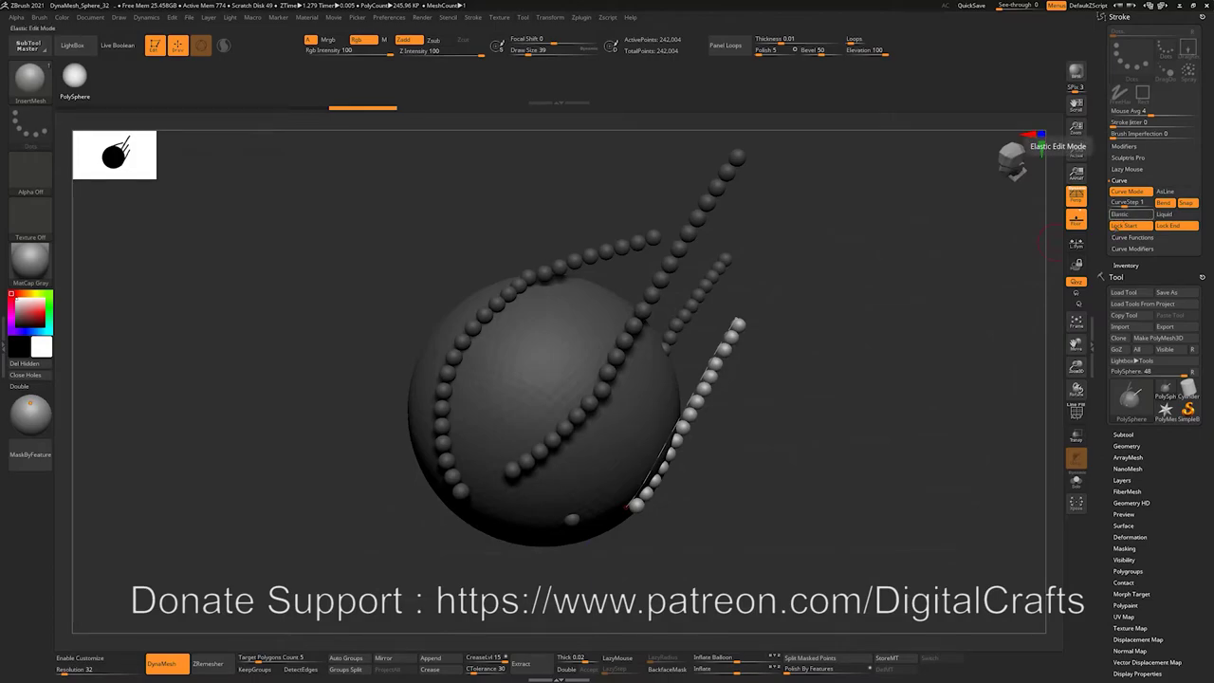
Turn on Elastic and stretch the last sphere curve into several long spikes beside and below the base sphere.
left_click(1127, 214)
mouse_move(676, 419)
left_mouse_down()
mouse_move(728, 423)
mouse_move(783, 467)
mouse_move(879, 442)
mouse_move(996, 373)
mouse_move(989, 239)
mouse_move(964, 177)
mouse_move(903, 449)
mouse_move(920, 529)
mouse_move(1023, 495)
mouse_move(713, 414)
mouse_move(977, 398)
mouse_move(1003, 379)
mouse_move(925, 517)
mouse_move(755, 367)
mouse_move(707, 379)
mouse_move(825, 325)
mouse_move(857, 122)
left_mouse_up()
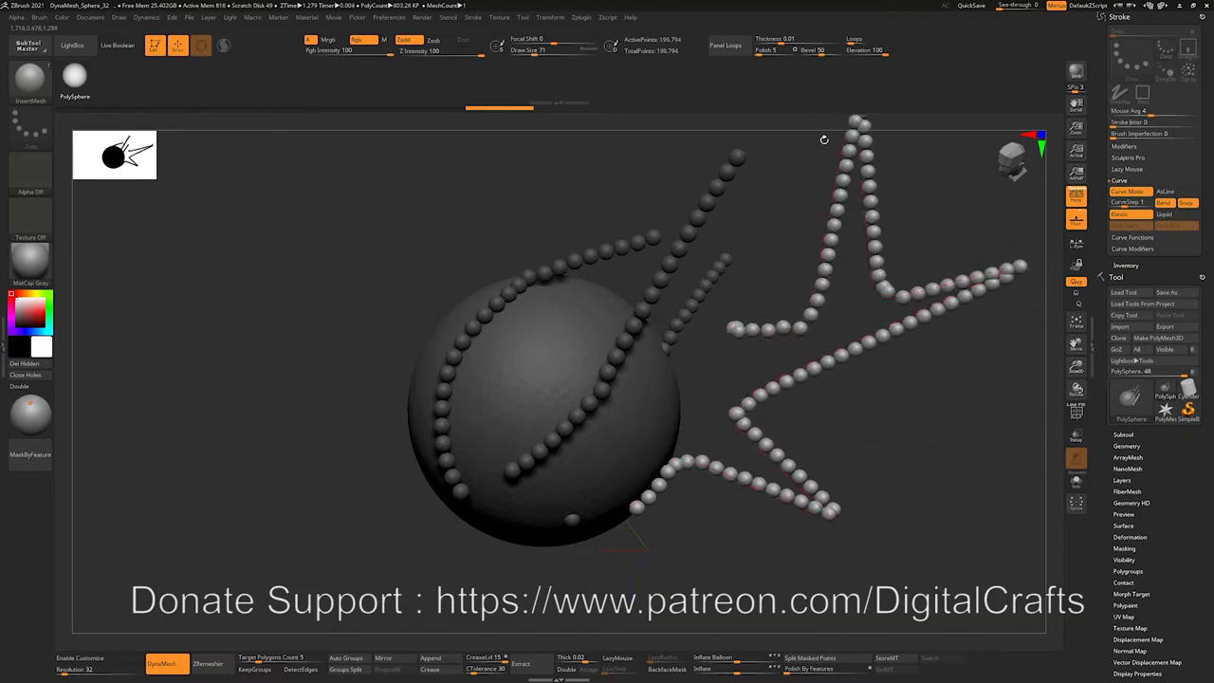
mouse_move(845, 353)
left_mouse_down()
mouse_move(1000, 548)
mouse_move(767, 409)
mouse_move(995, 531)
mouse_move(766, 384)
left_mouse_up()
left_click_drag(854, 463, 946, 567)
mouse_move(750, 484)
left_mouse_down()
mouse_move(730, 569)
mouse_move(697, 618)
left_mouse_up()
key("ctrl+z")
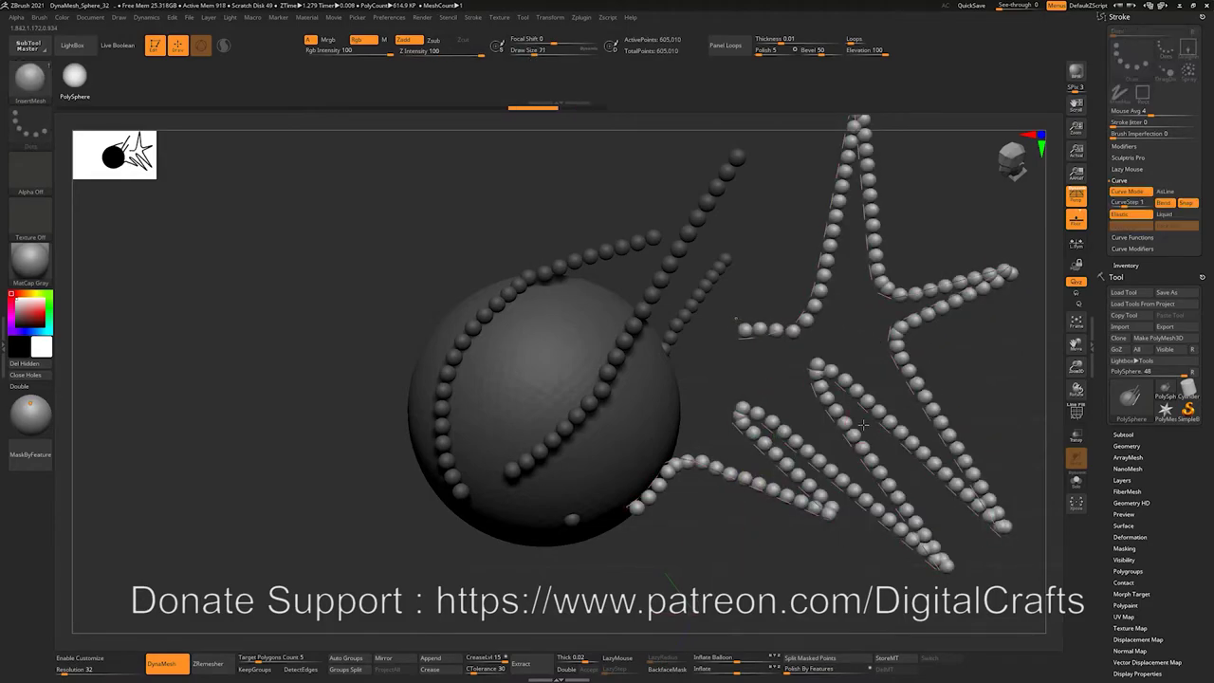
left_click_drag(745, 486, 657, 590)
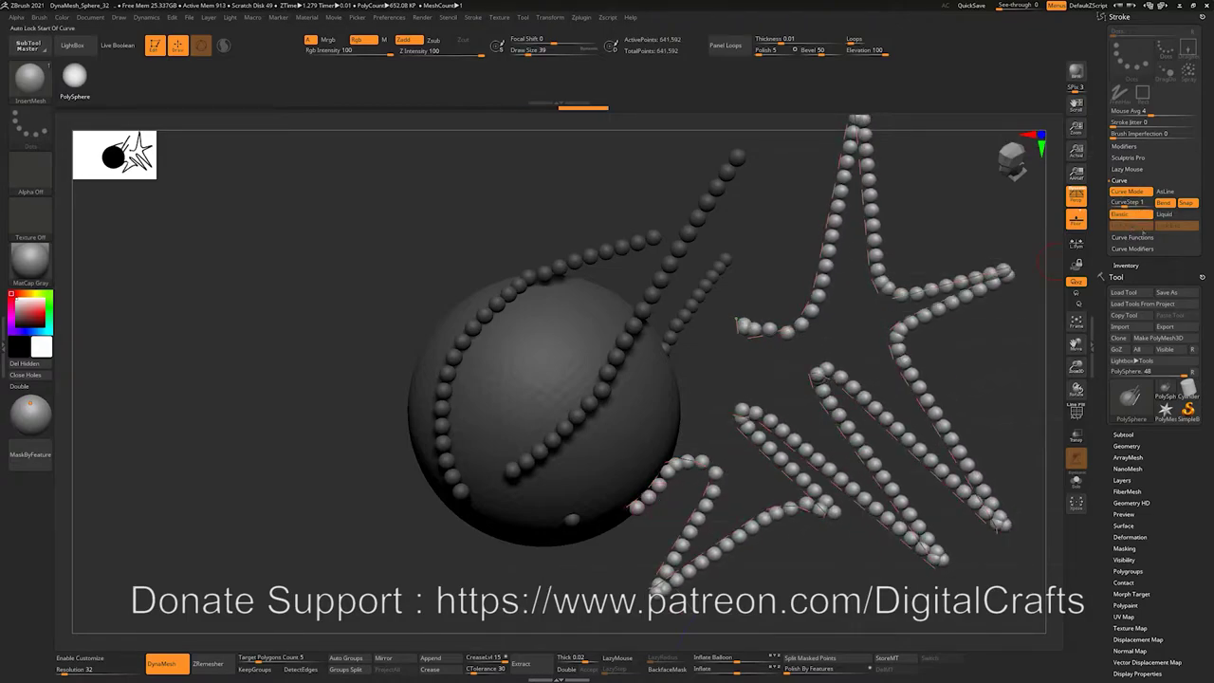
Extend the elastic curve from its end near the base sphere across the lower surface, undoing unwanted edits.
key("bracketright")
key("bracketright")
key("bracketright")
mouse_move(632, 507)
left_mouse_down()
mouse_move(594, 528)
mouse_move(461, 499)
mouse_move(656, 471)
mouse_move(733, 227)
mouse_move(949, 189)
mouse_move(1029, 145)
mouse_move(449, 500)
mouse_move(285, 217)
left_mouse_up()
key("ctrl+z")
key("ctrl+z")
key("ctrl+z")
key("ctrl+z")
key("ctrl+z")
key("ctrl+z")
key("ctrl+z")
key("ctrl+z")
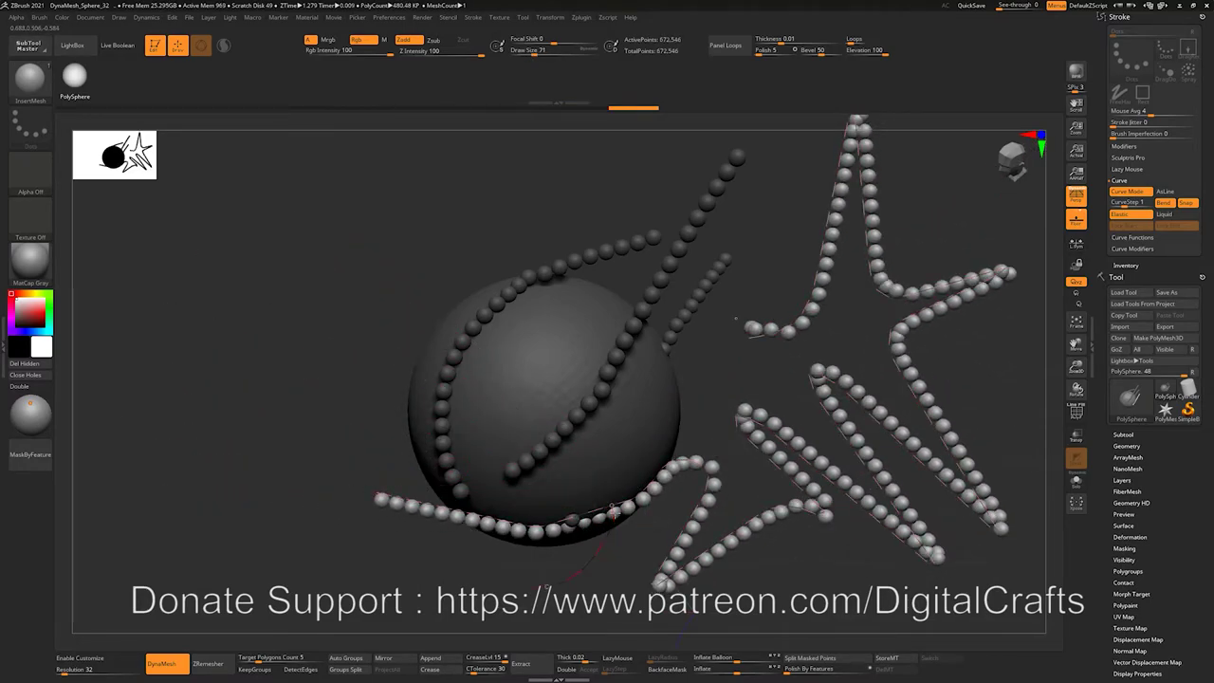
key("ctrl+z")
Pull the extended curve into another spike below the base sphere and smooth the curve's sharp bends.
left_click_drag(647, 493, 499, 587)
left_click(582, 529)
key("ctrl+z")
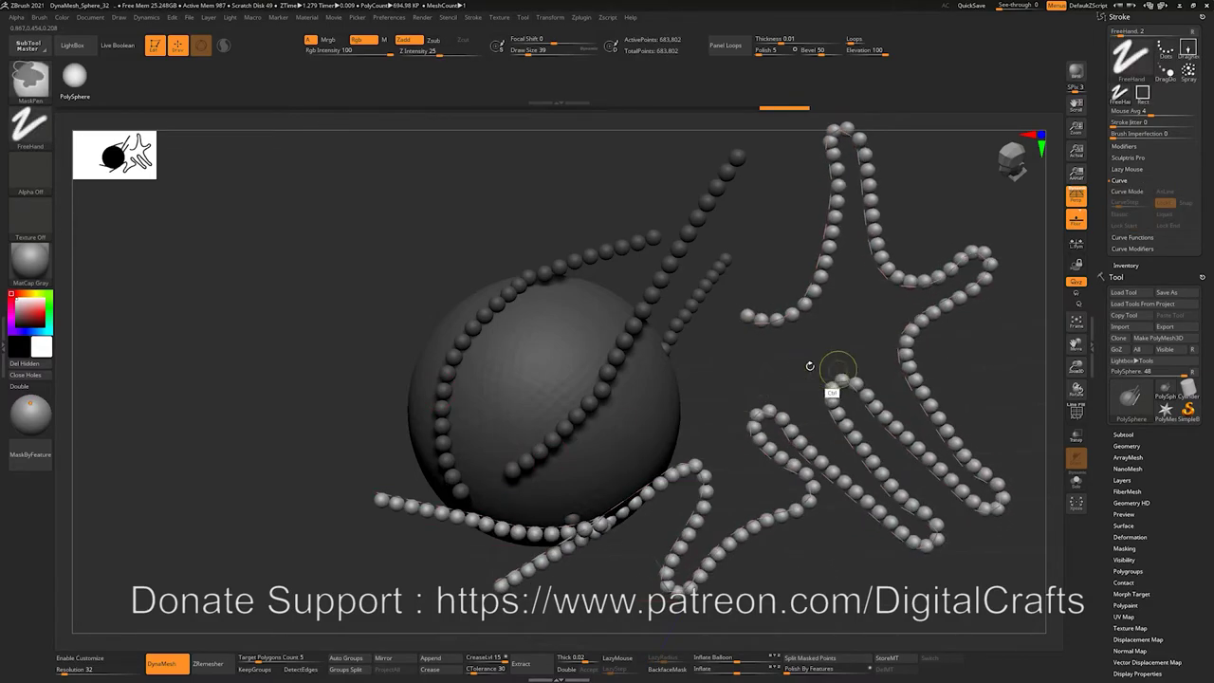
Switch the curve editing mode from Elastic to Liquid, and turn Liquid off again.
left_click_drag(730, 392, 775, 379)
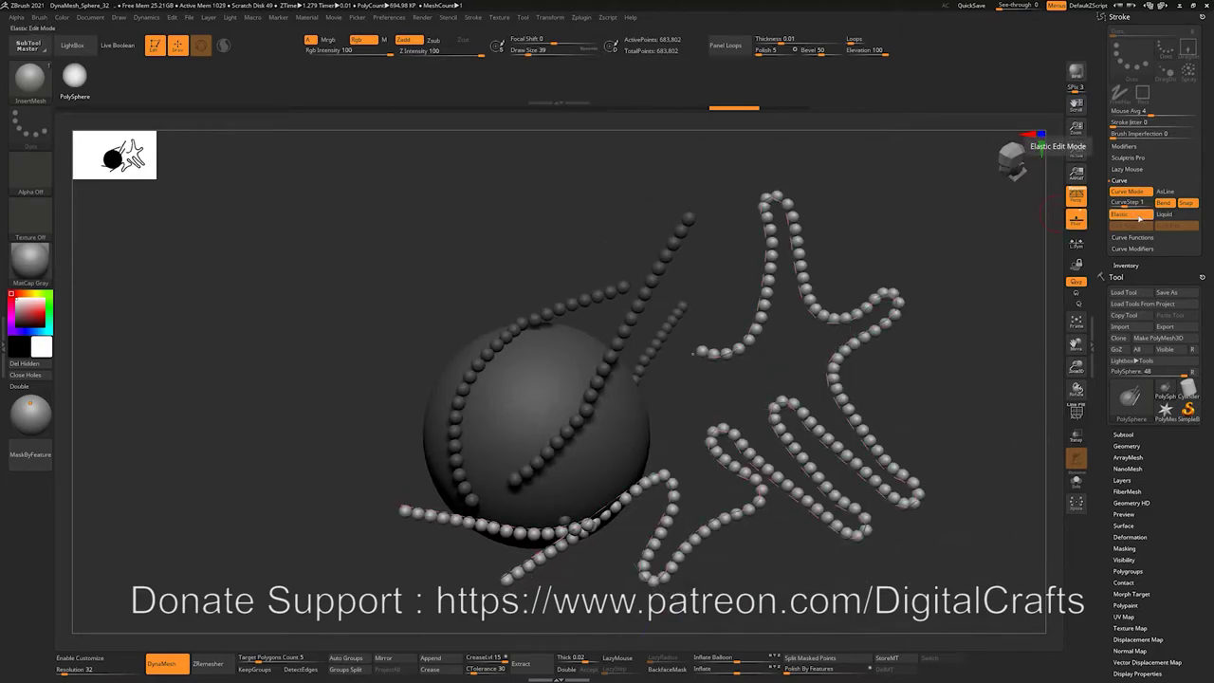
left_click(1164, 215)
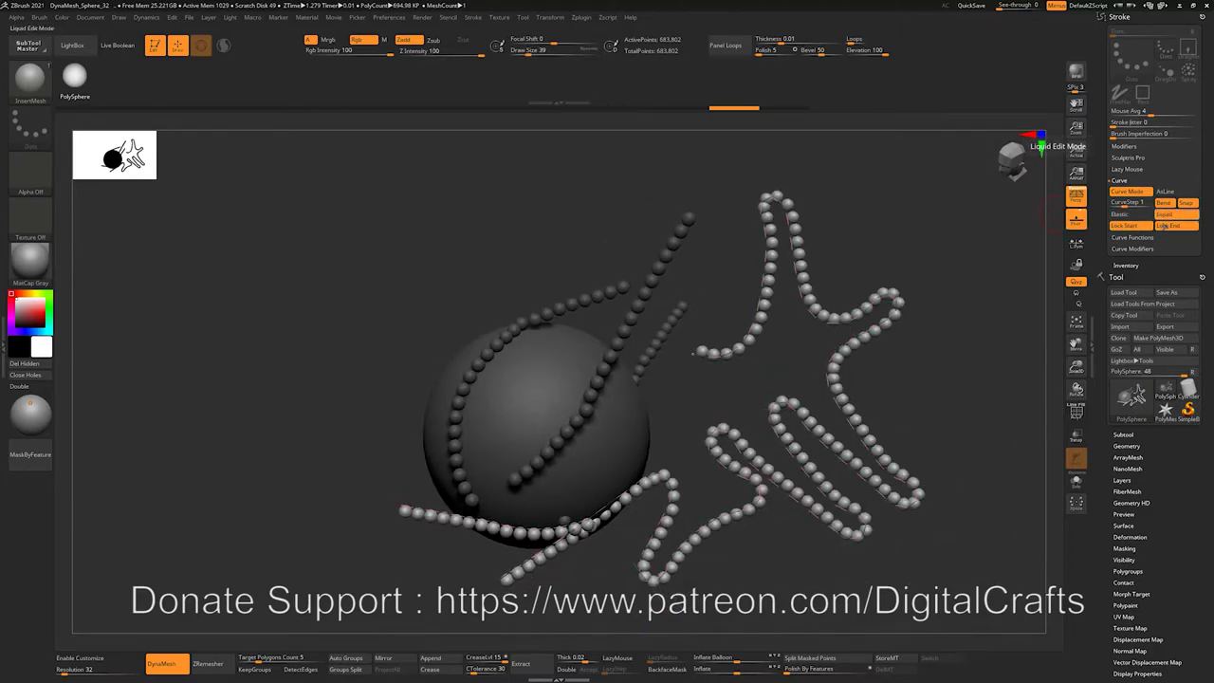
left_click_drag(801, 302, 803, 289)
mouse_move(920, 193)
left_mouse_down()
mouse_move(1004, 313)
mouse_move(875, 432)
mouse_move(740, 326)
mouse_move(558, 377)
left_mouse_up()
left_click_drag(802, 289, 802, 289)
left_click(913, 404)
mouse_move(943, 436)
left_mouse_down()
mouse_move(935, 455)
mouse_move(898, 420)
mouse_move(757, 427)
mouse_move(750, 491)
mouse_move(952, 318)
left_mouse_up()
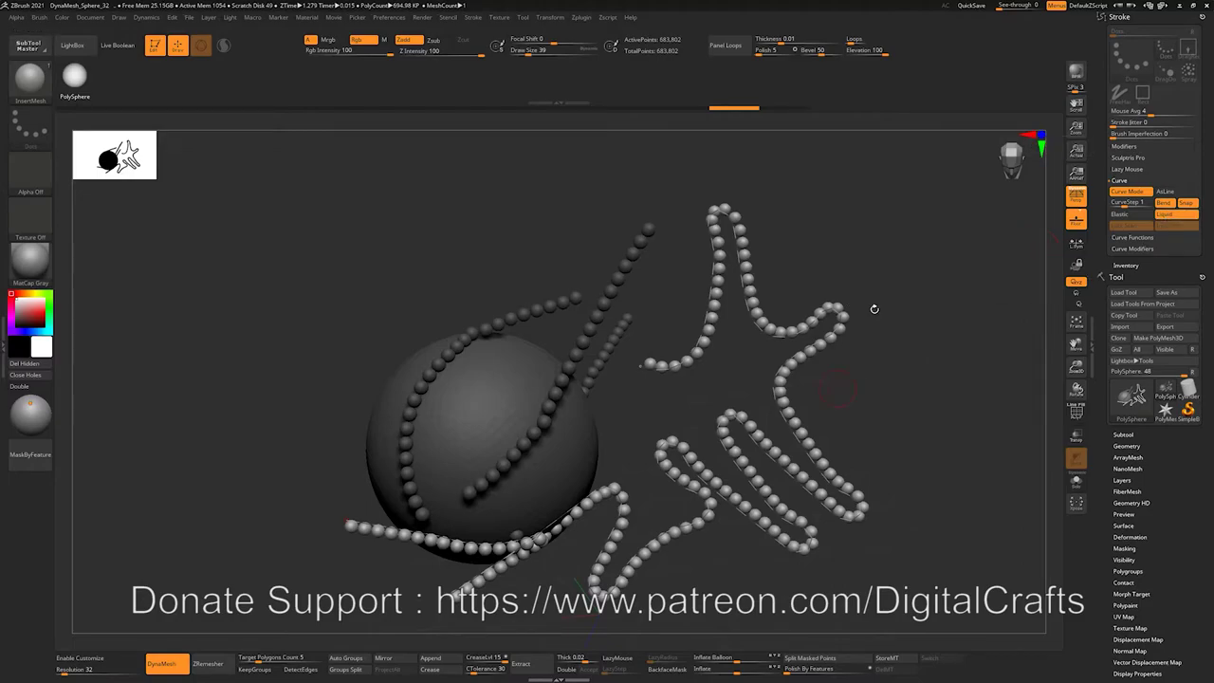
left_click(1172, 215)
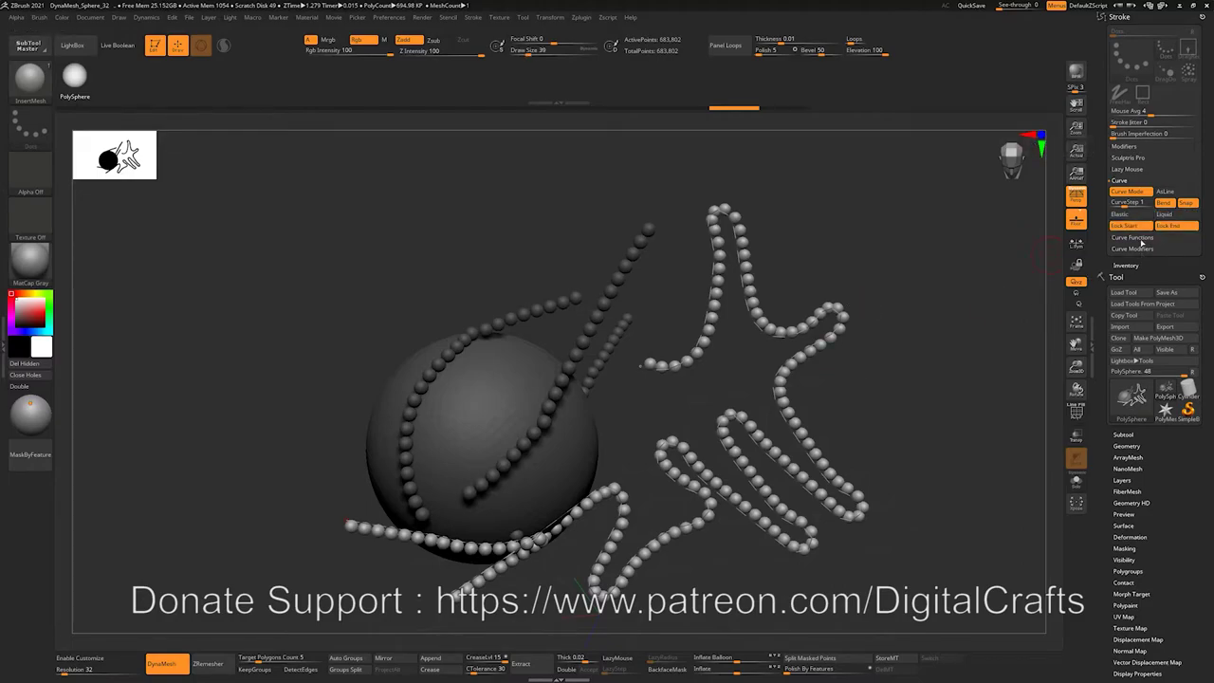
Look through the brush's Curve Functions options and its Curve Modifiers options.
left_click(1141, 239)
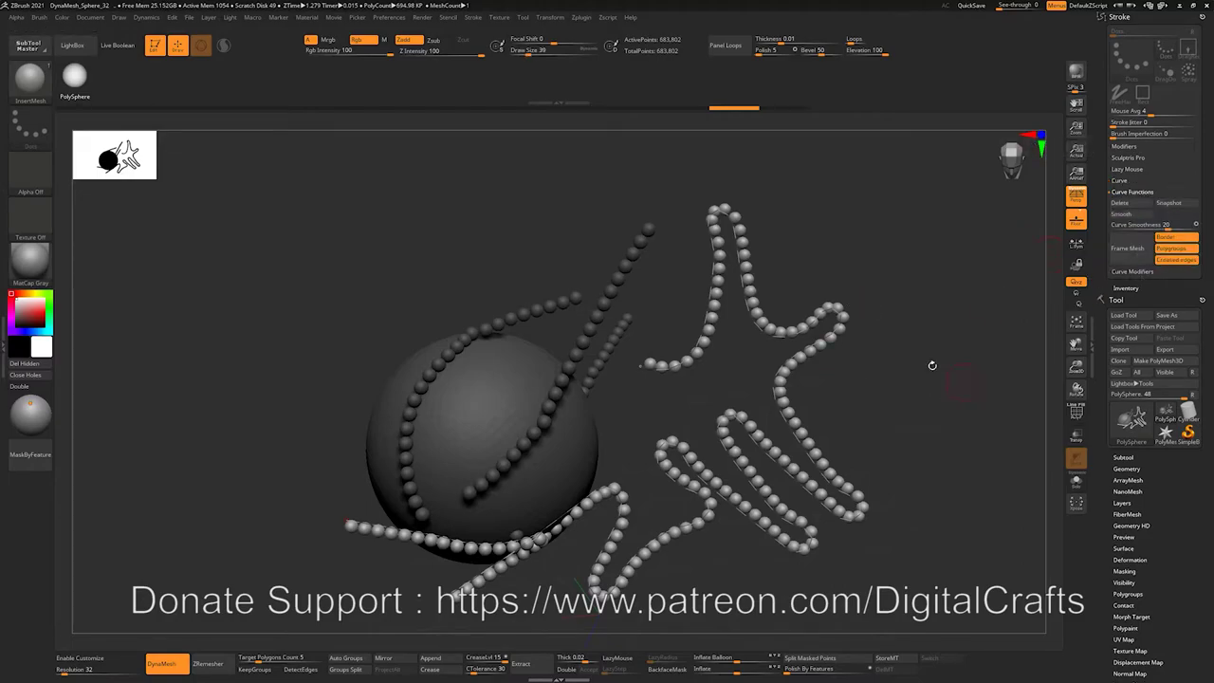
left_click(1133, 271)
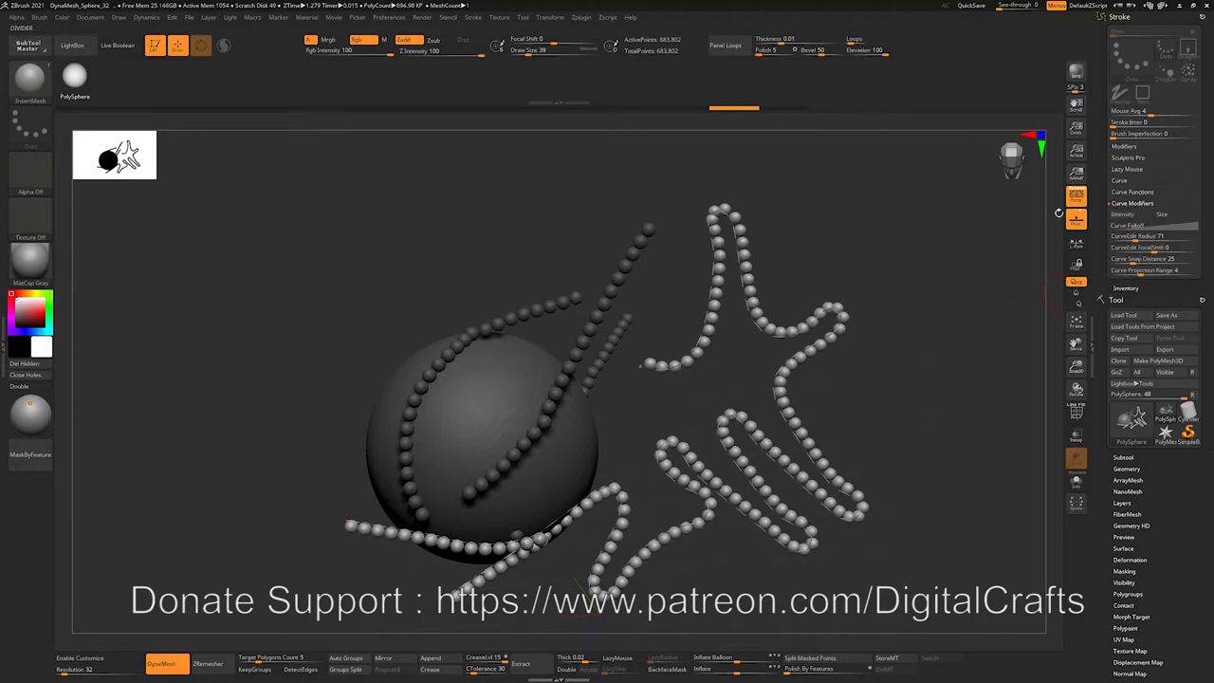
left_click_drag(957, 343, 961, 320, "alt")
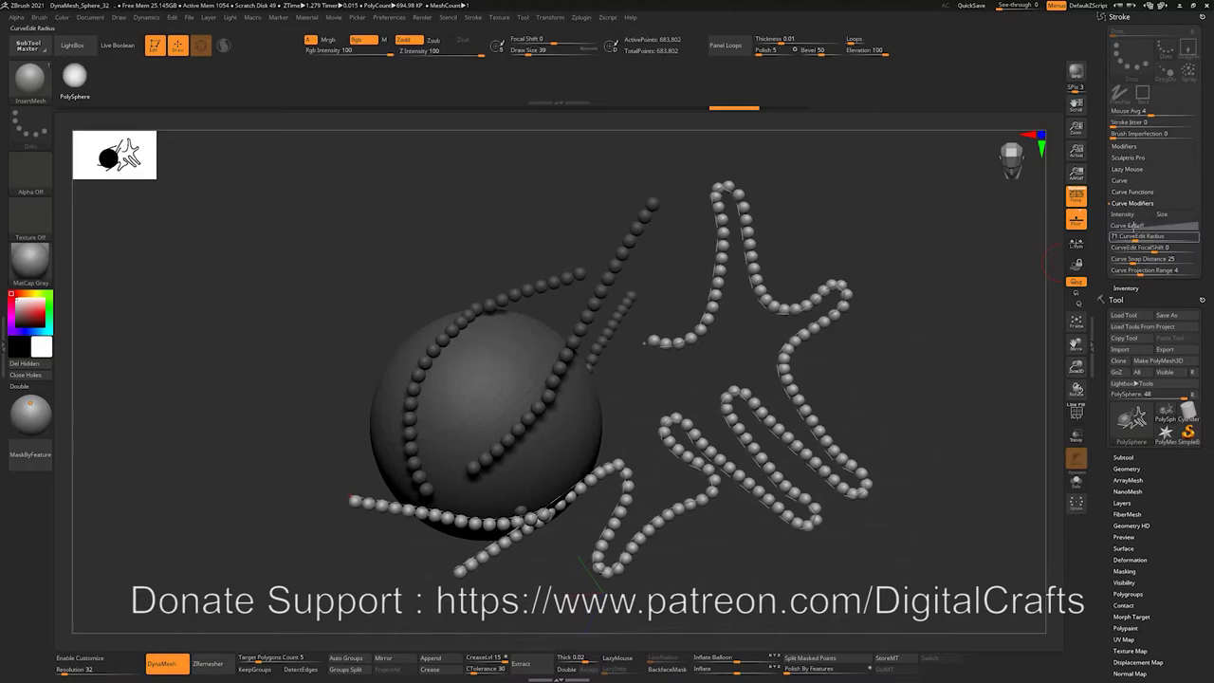
mouse_move(913, 253)
left_mouse_down("alt")
mouse_move(934, 296)
mouse_move(921, 284)
left_mouse_up("alt")
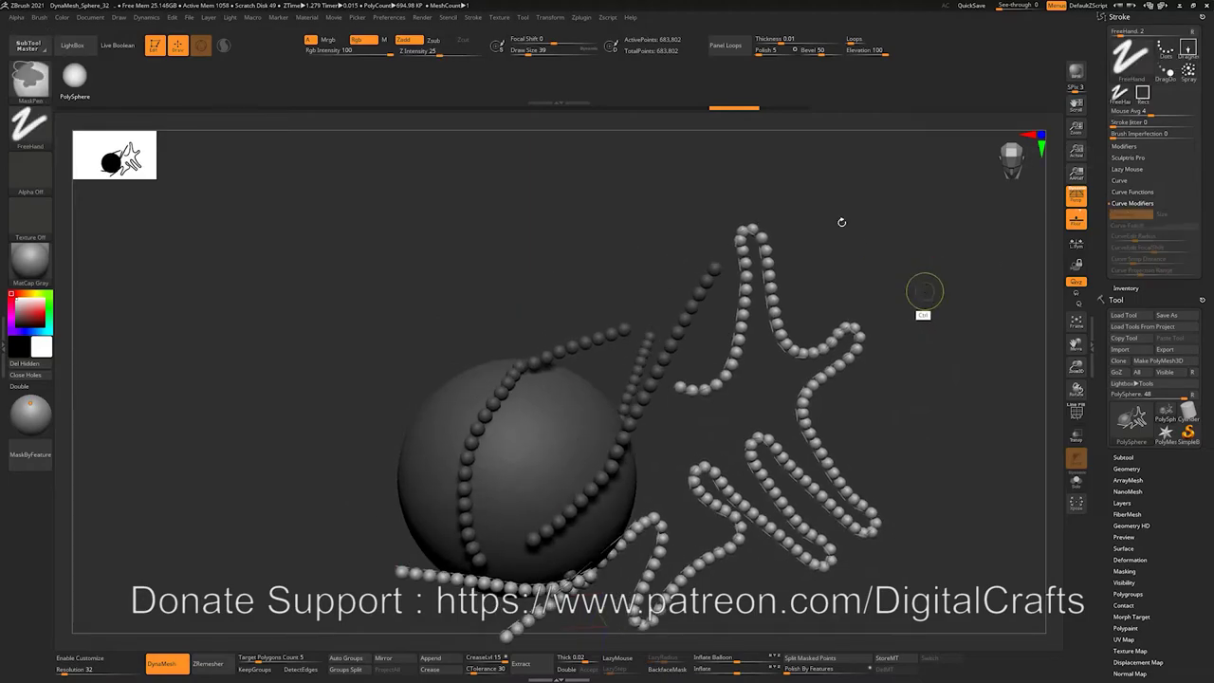
Undo the curve edits back to the first sphere curve running over the base sphere.
key("ctrl+z")
key("ctrl+z")
key("ctrl+z")
key("ctrl+z")
key("ctrl+z")
key("ctrl+z")
key("ctrl+z")
key("ctrl+z")
key("ctrl+z")
key("ctrl+z")
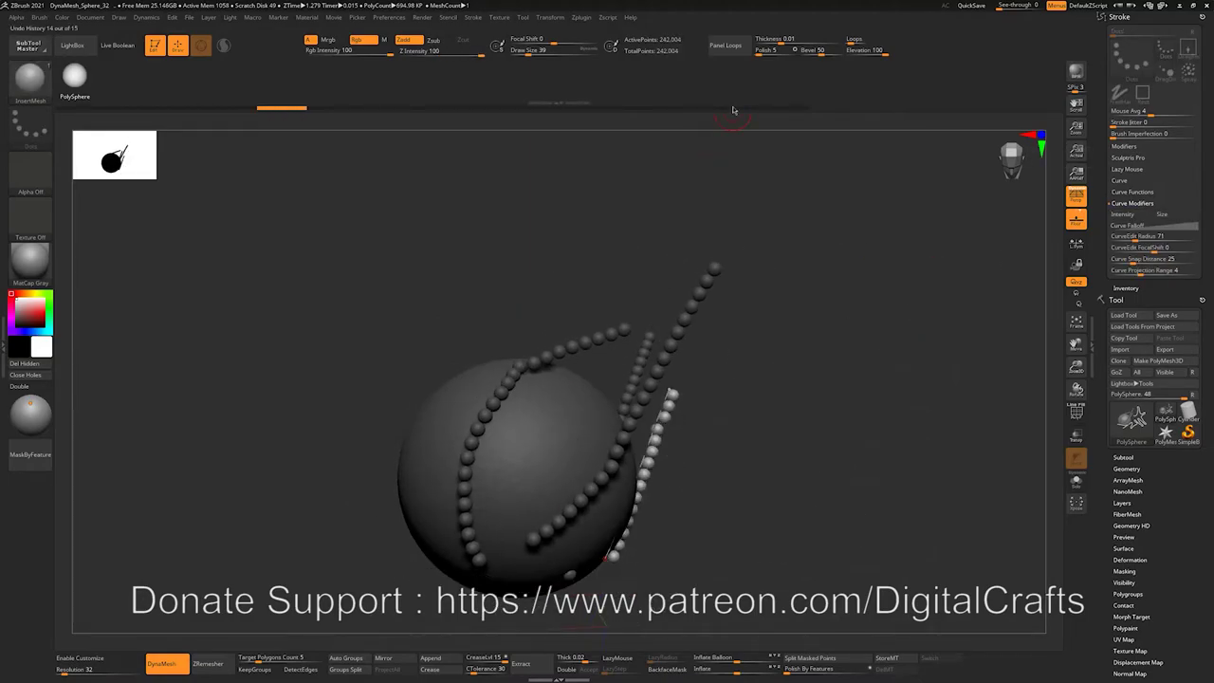
key("ctrl+z")
key("ctrl+z")
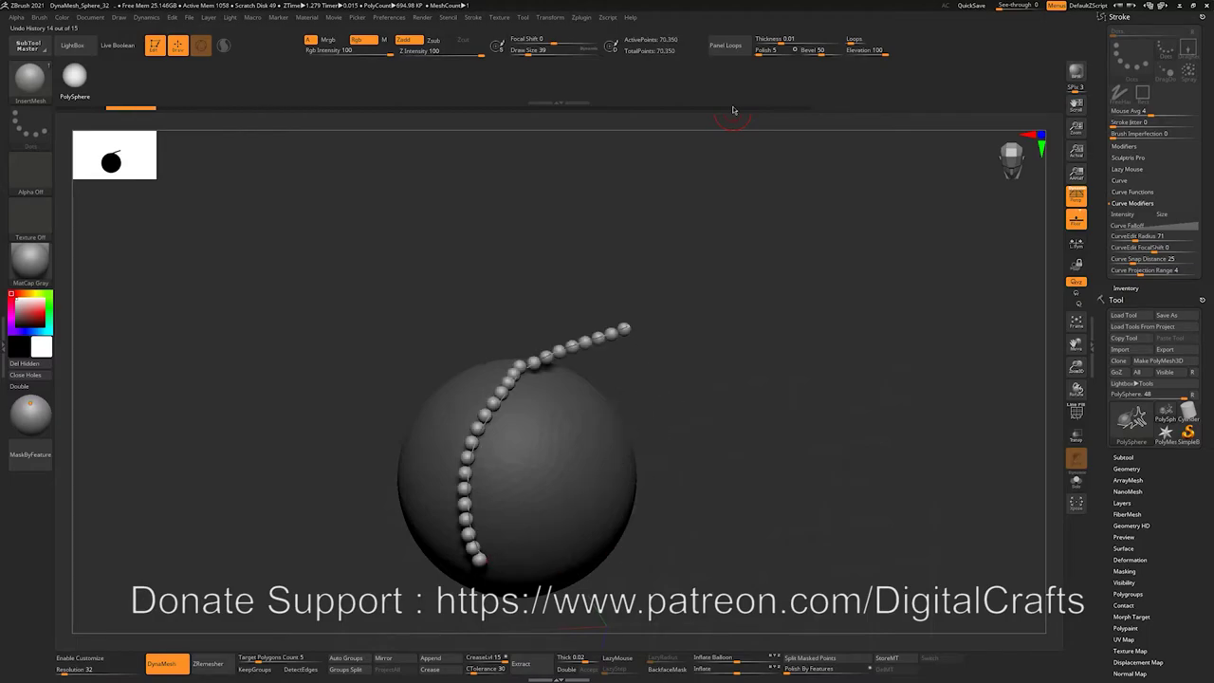
Set the draw size to 116 and update the sphere curve with it.
left_click_drag(731, 360, 821, 314)
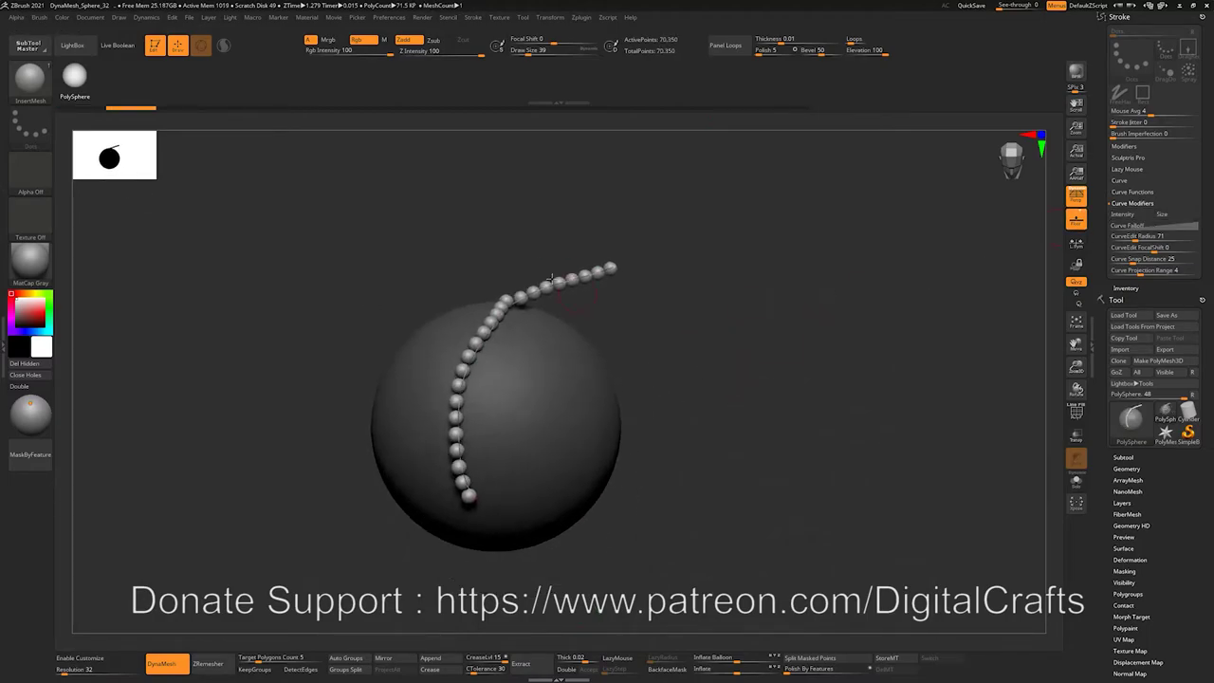
key("s")
left_click_drag(654, 286, 666, 286)
left_click(507, 311)
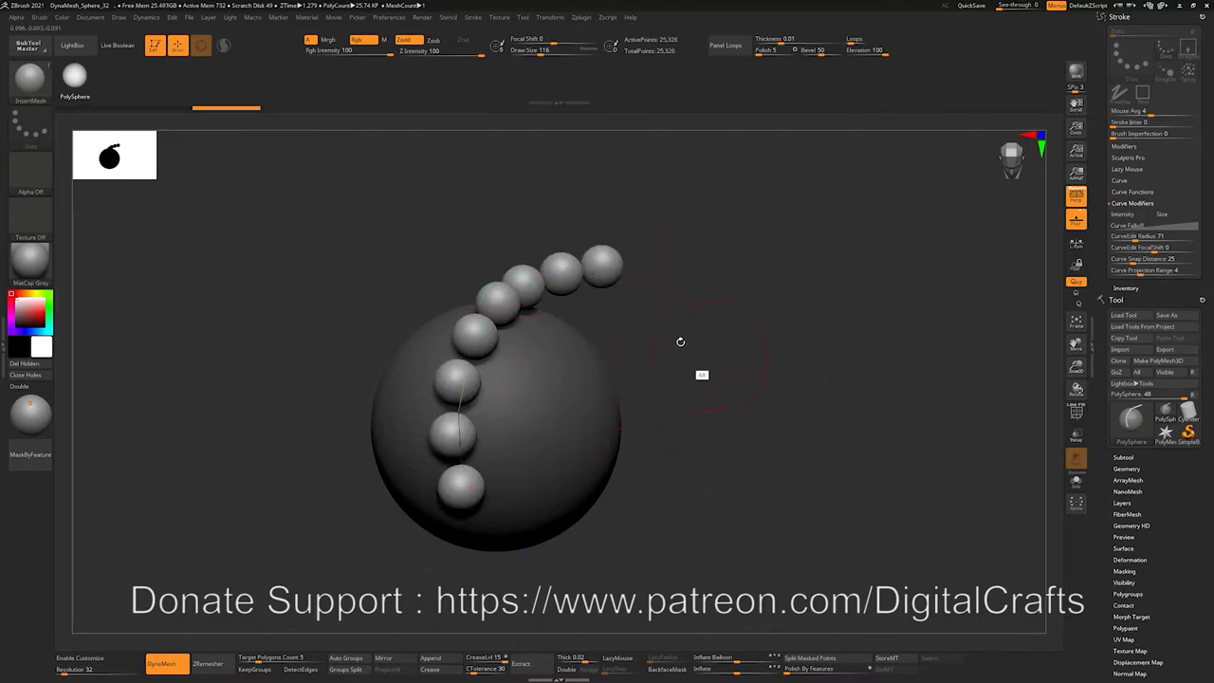
Enlarge the spheres along the curve further by updating it with a draw size of 202.
left_click_drag(701, 374, 683, 393, "alt")
key("s")
left_click_drag(623, 331, 631, 331)
left_click(535, 289)
left_click_drag(740, 356, 724, 353, "alt")
Expand the Curve Falloff graph, turn on the Size curve modifier and apply it to the sphere curve.
left_click(1128, 225)
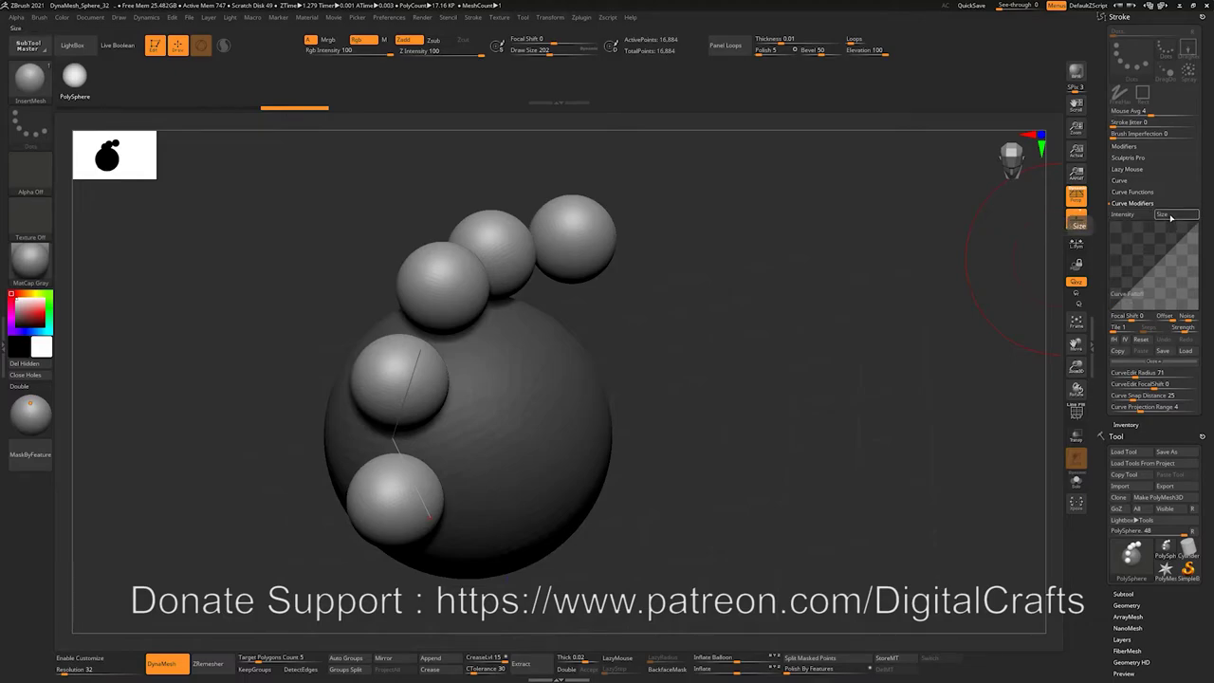
left_click(1163, 218)
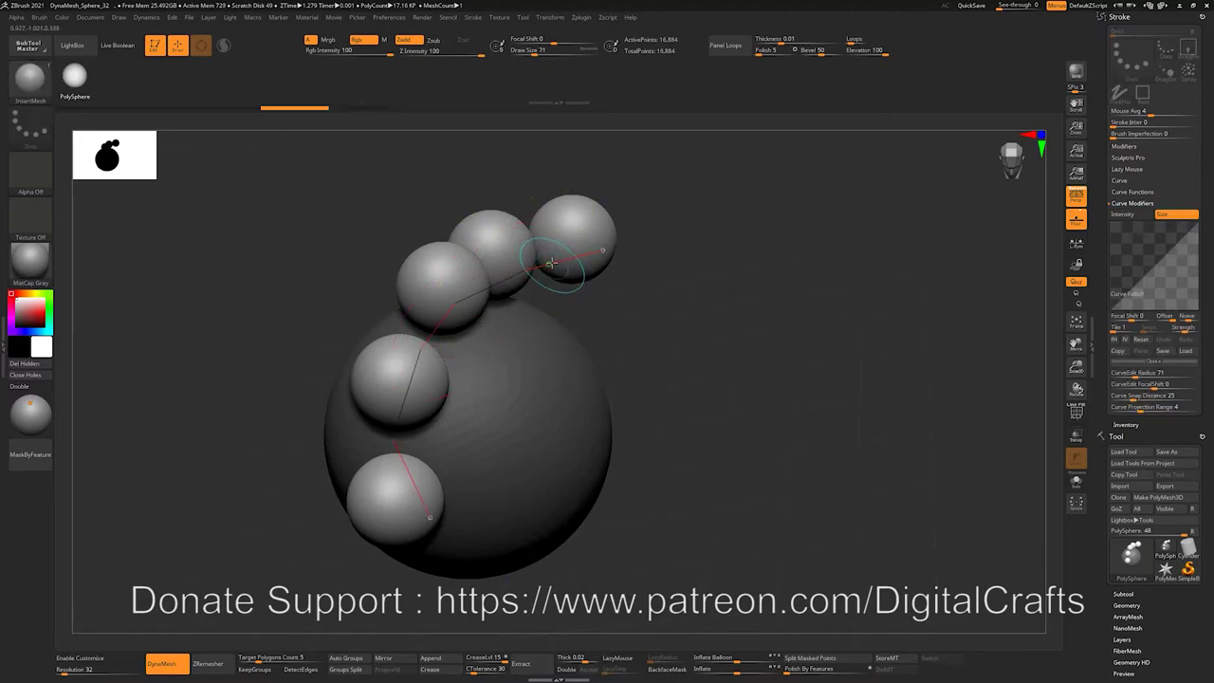
left_click(561, 266)
left_click_drag(637, 325, 708, 273)
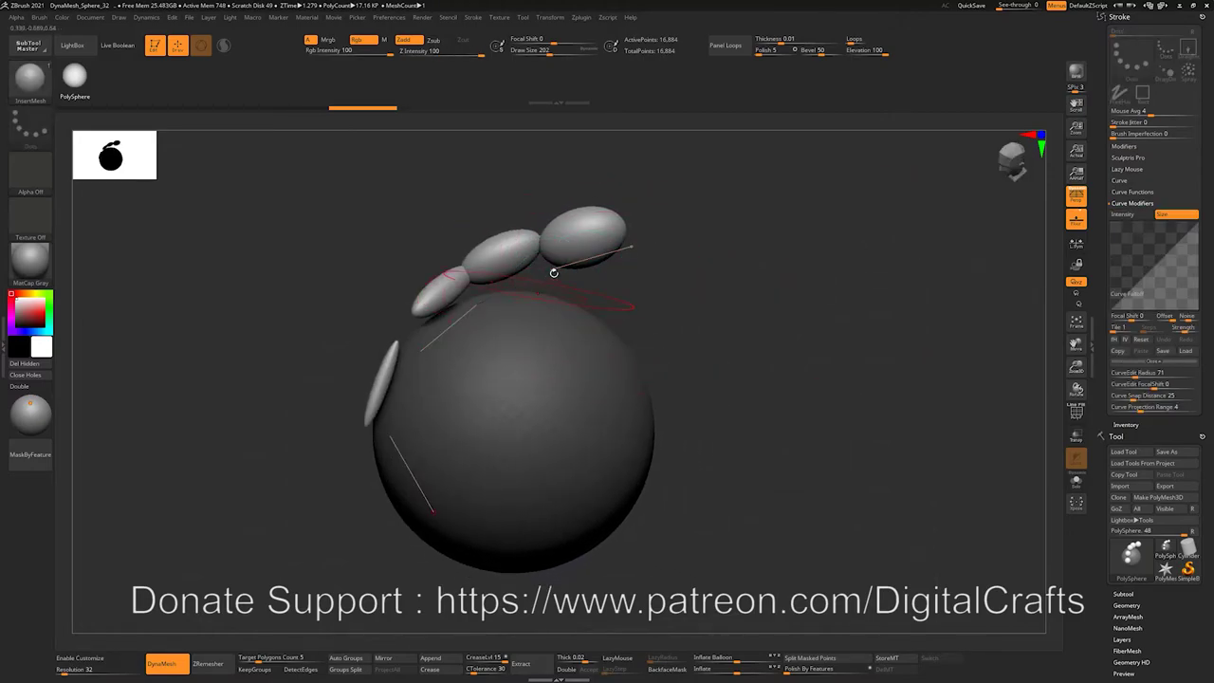
Reduce the draw size to 29 and update the tapered sphere curve.
key("s")
mouse_move(644, 282)
left_mouse_down()
mouse_move(621, 283)
mouse_move(660, 316)
left_mouse_up()
left_click(608, 264)
left_click_drag(660, 316, 664, 301, "alt")
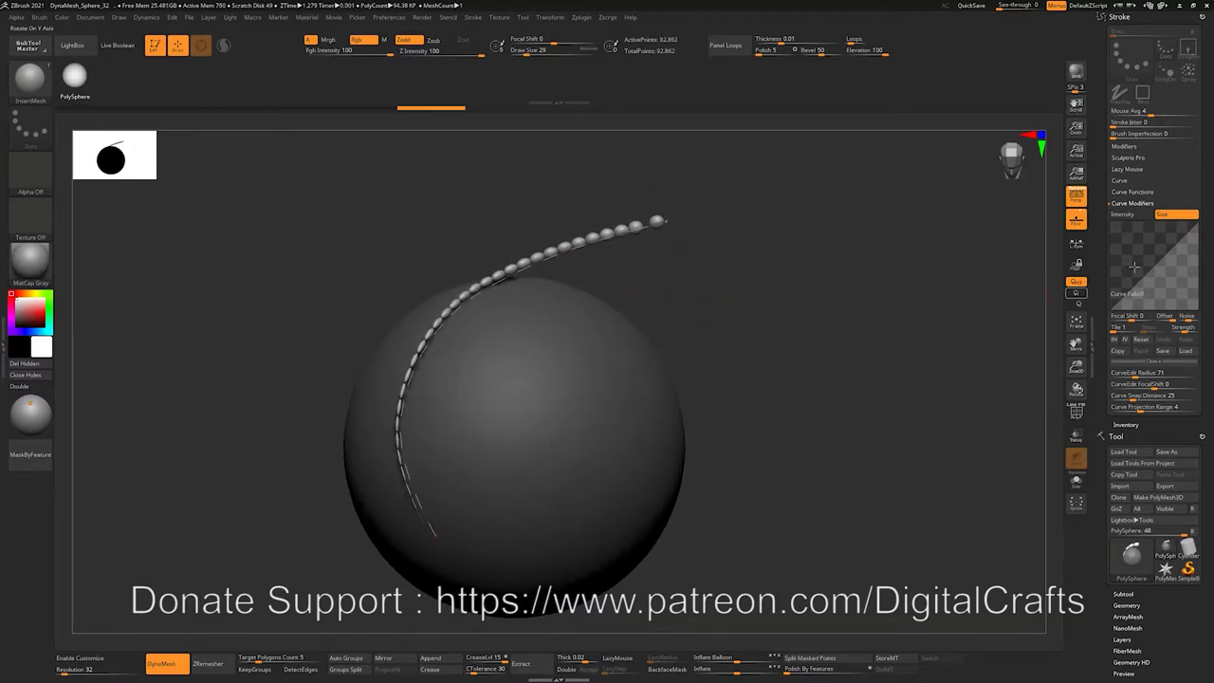
Bend the Curve Falloff profile upward into a convex arc and update the sphere curve.
left_click_drag(1138, 282, 1129, 248)
left_click(632, 236)
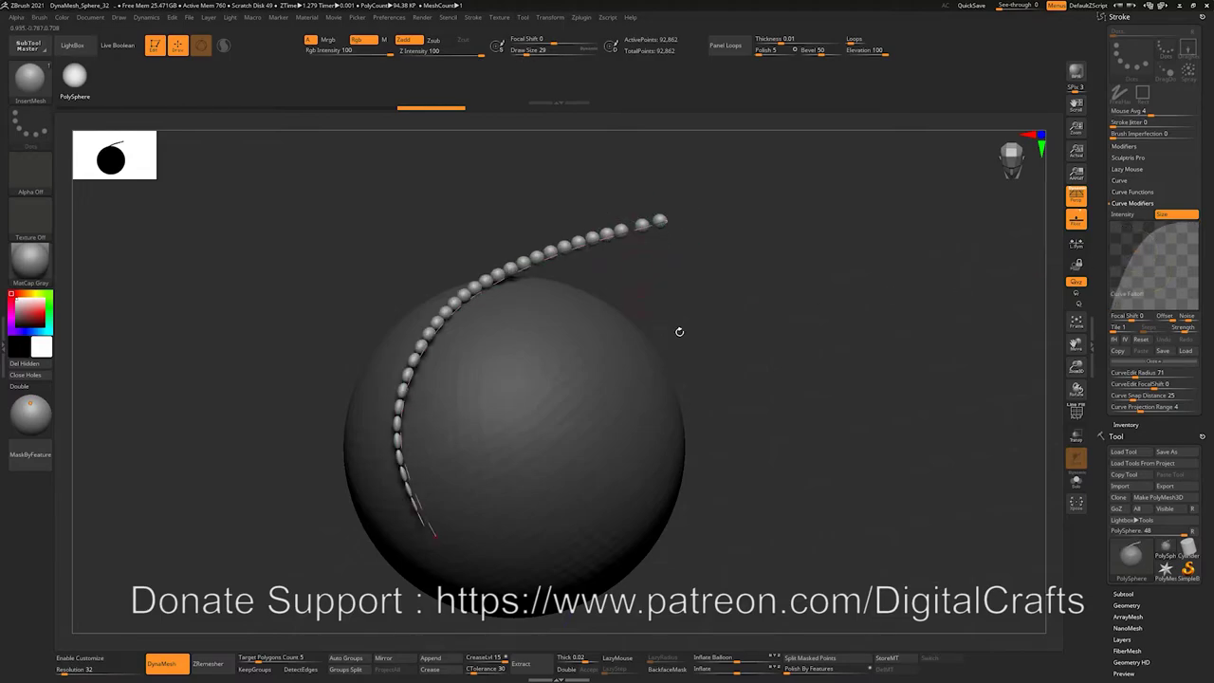
left_click_drag(686, 299, 691, 318, "alt")
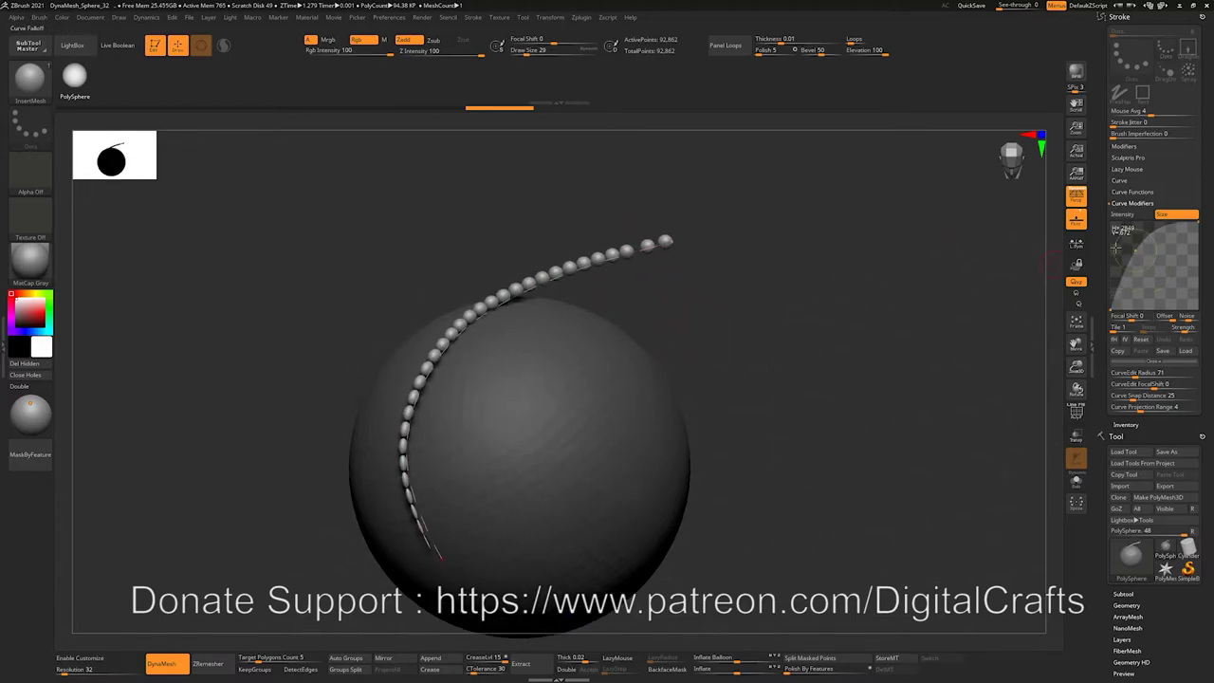
Set the draw size to 51 and update the tapered curve on the base sphere.
key("s")
left_click_drag(661, 284, 695, 341)
left_click(627, 254)
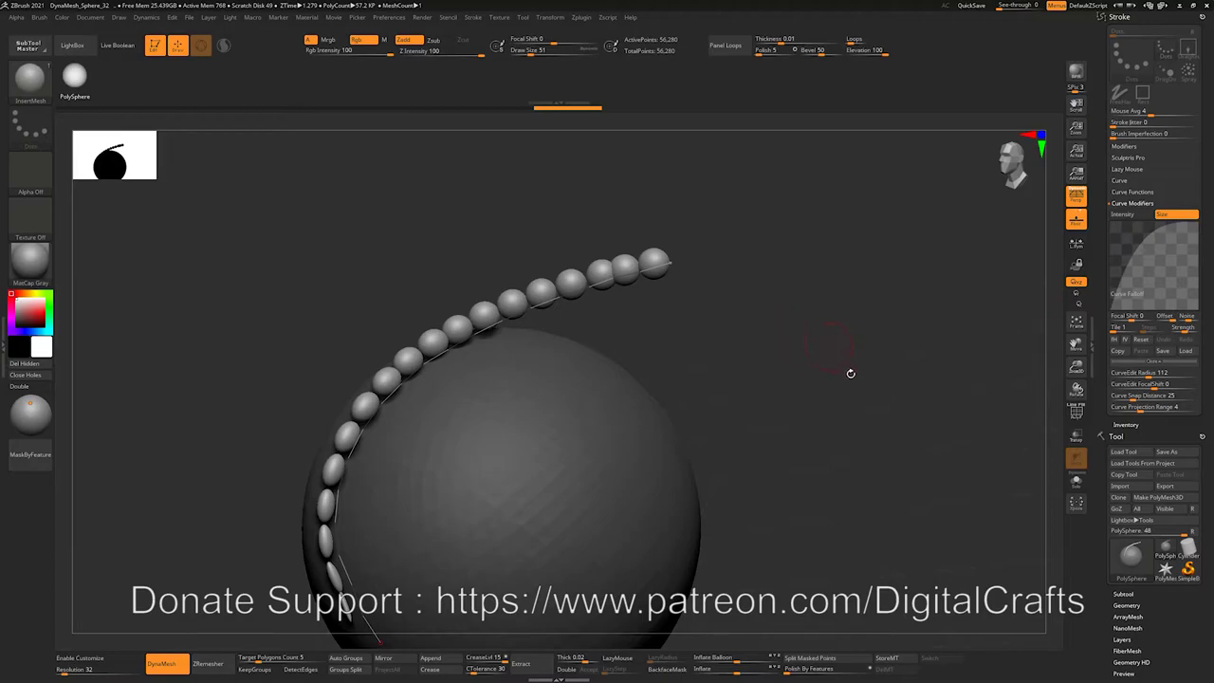
Flip the Curve Falloff profile horizontally and reapply it so the curve's taper direction reverses.
left_click(1125, 340)
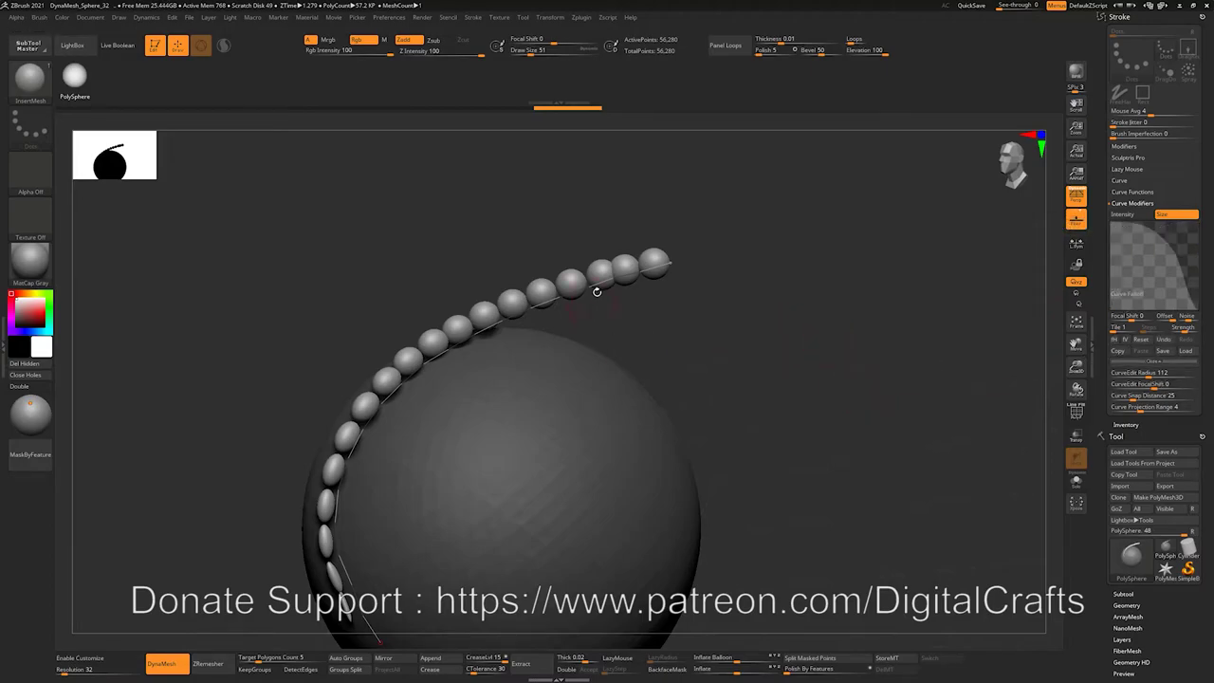
left_click_drag(738, 393, 789, 334, "alt")
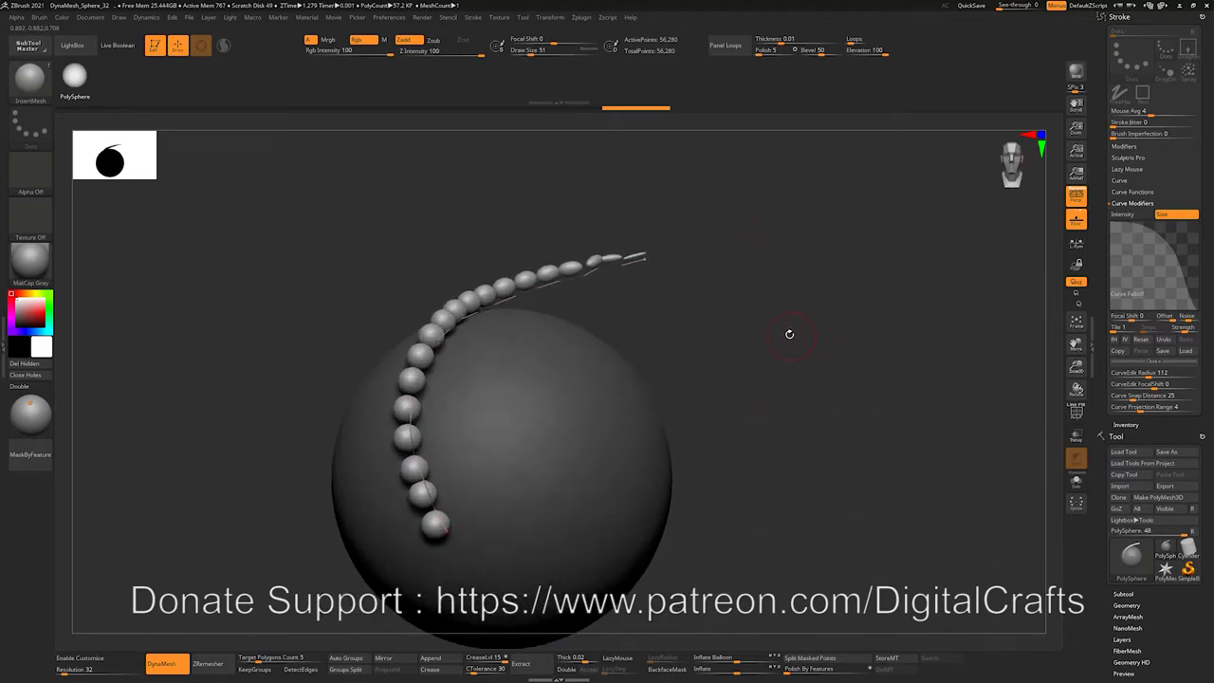
Reshape the Curve Falloff into a valley with high ends and apply it to the sphere curve.
mouse_move(1198, 307)
left_mouse_down()
mouse_move(1198, 239)
mouse_move(1149, 276)
left_mouse_up()
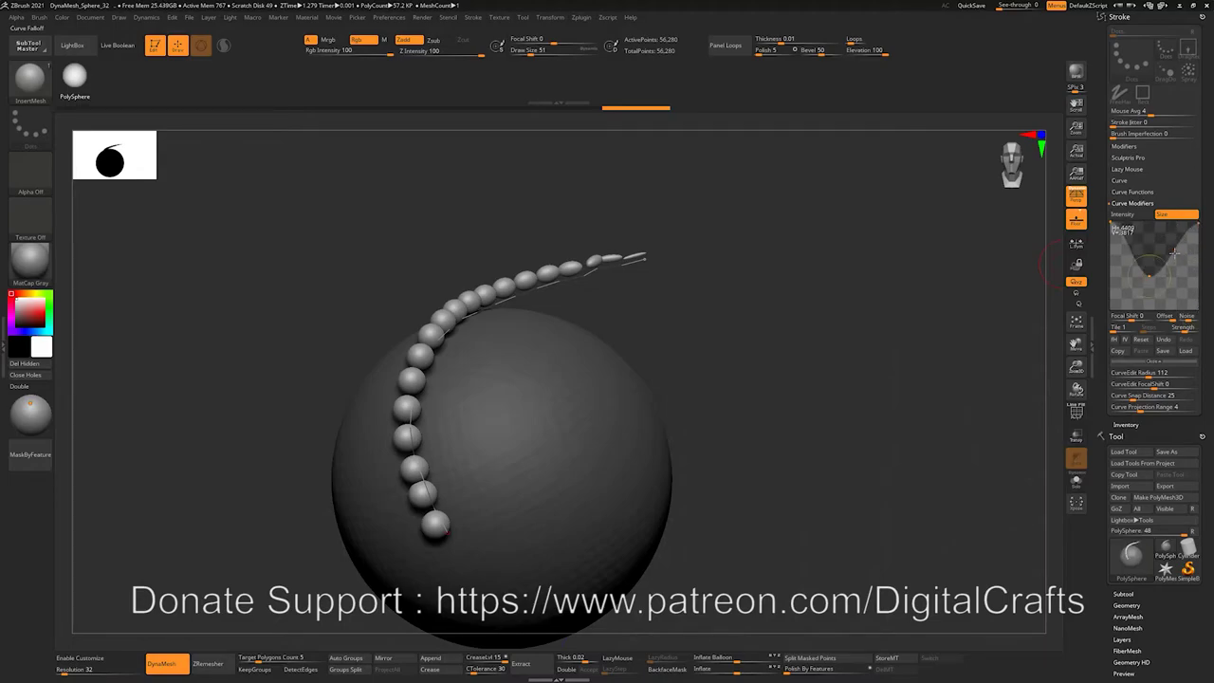
left_click(538, 285)
left_click_drag(692, 384, 629, 320)
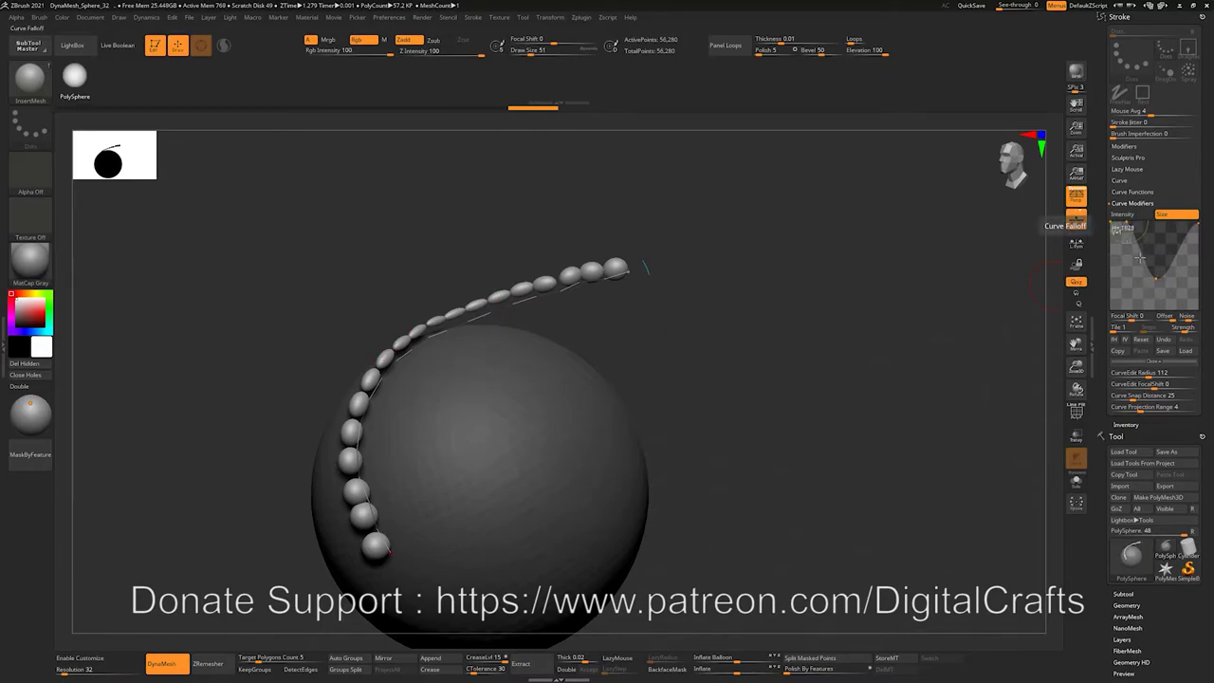
Add more points to the Curve Falloff to form several peaks and valleys, and update the sphere curve.
left_click(1140, 257)
left_click_drag(1117, 223, 1156, 238)
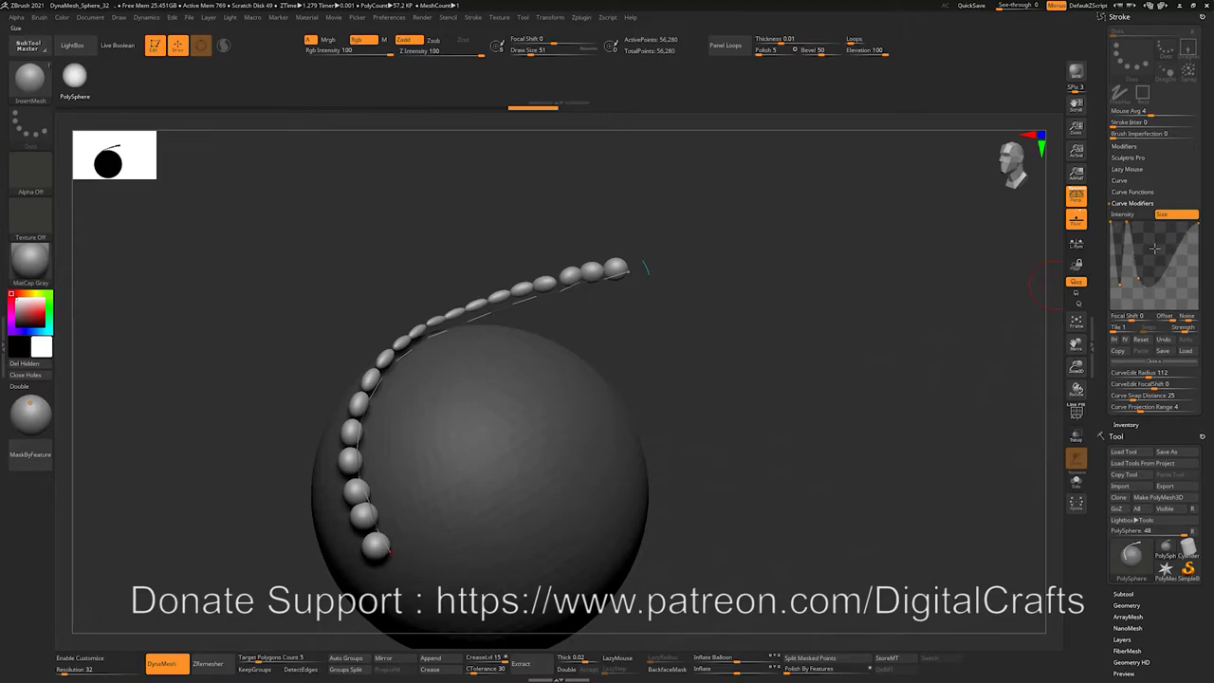
left_click(1170, 264)
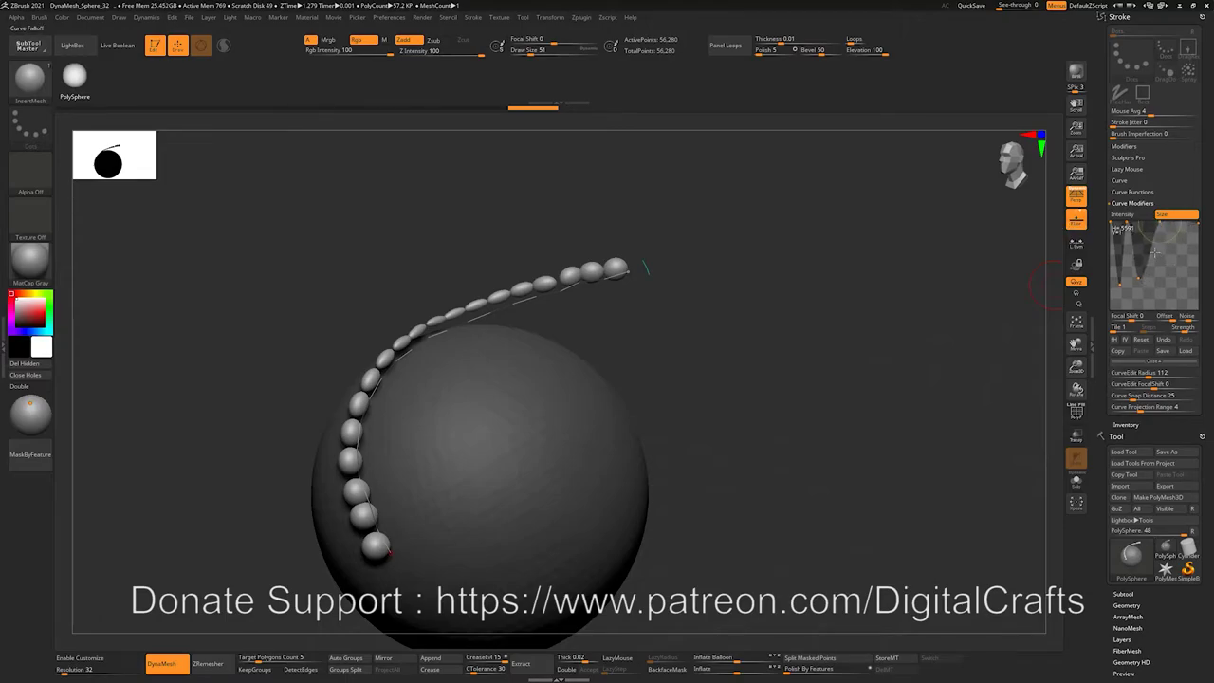
left_click_drag(1153, 246, 1157, 259)
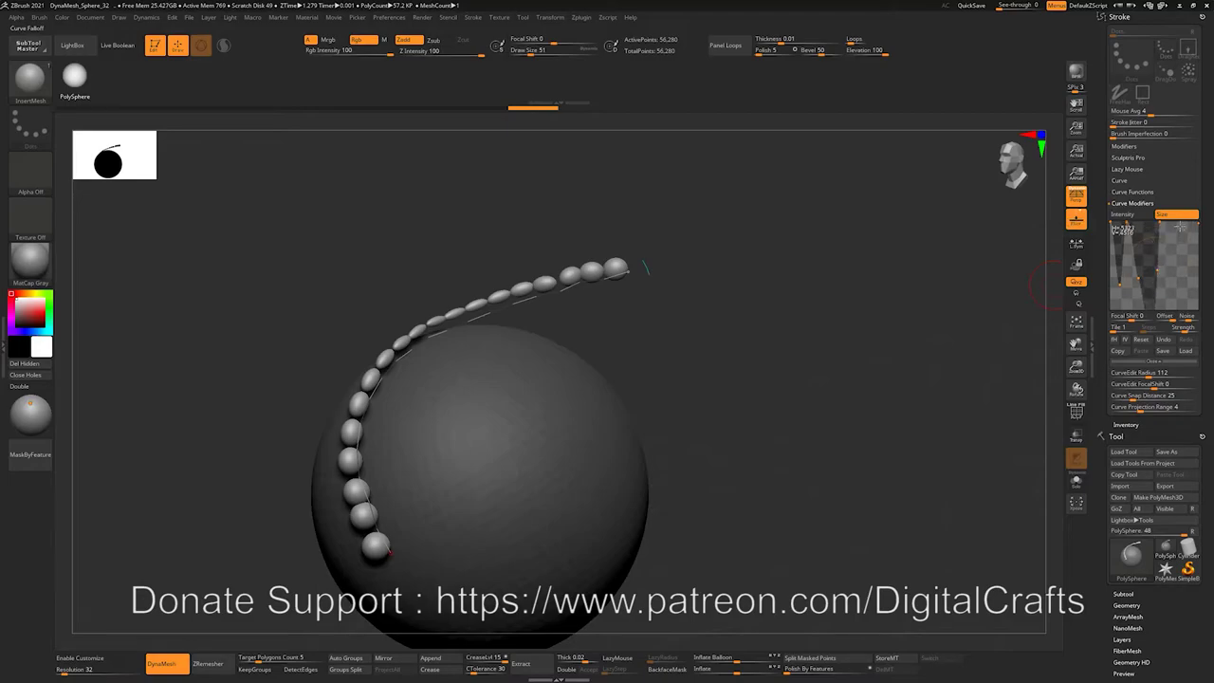
mouse_move(1180, 224)
left_mouse_down()
mouse_move(1183, 308)
mouse_move(1169, 222)
left_mouse_up()
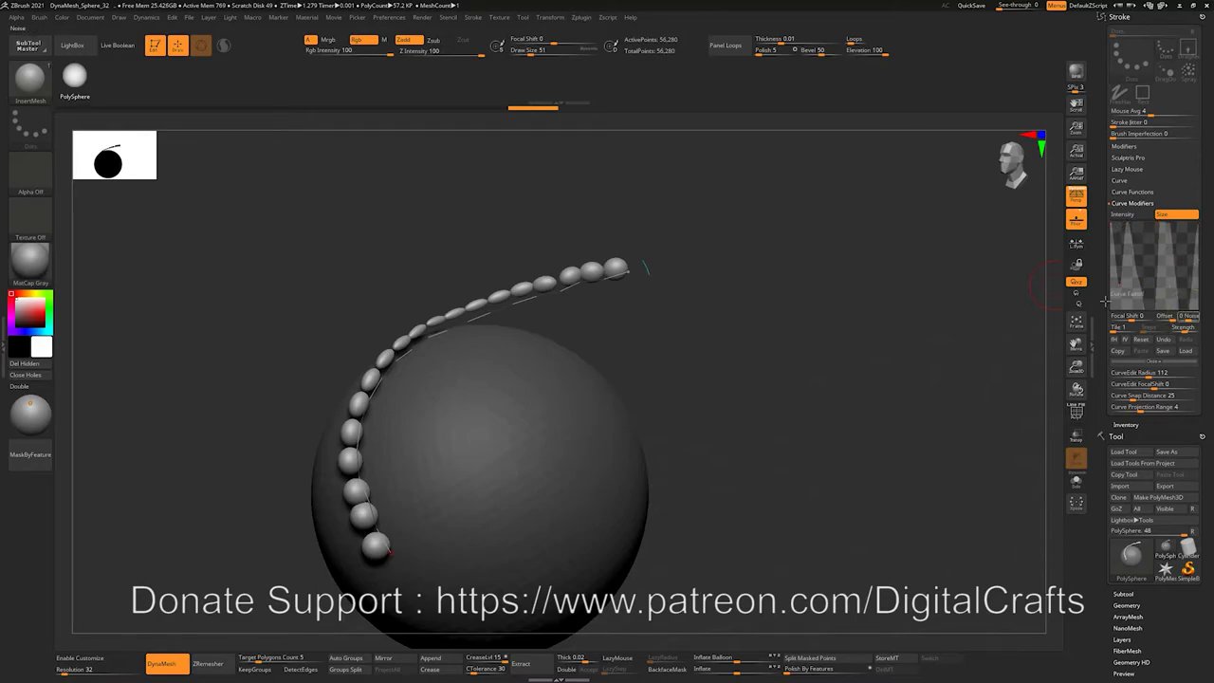
left_click(495, 312)
right_click_drag(713, 343, 835, 312)
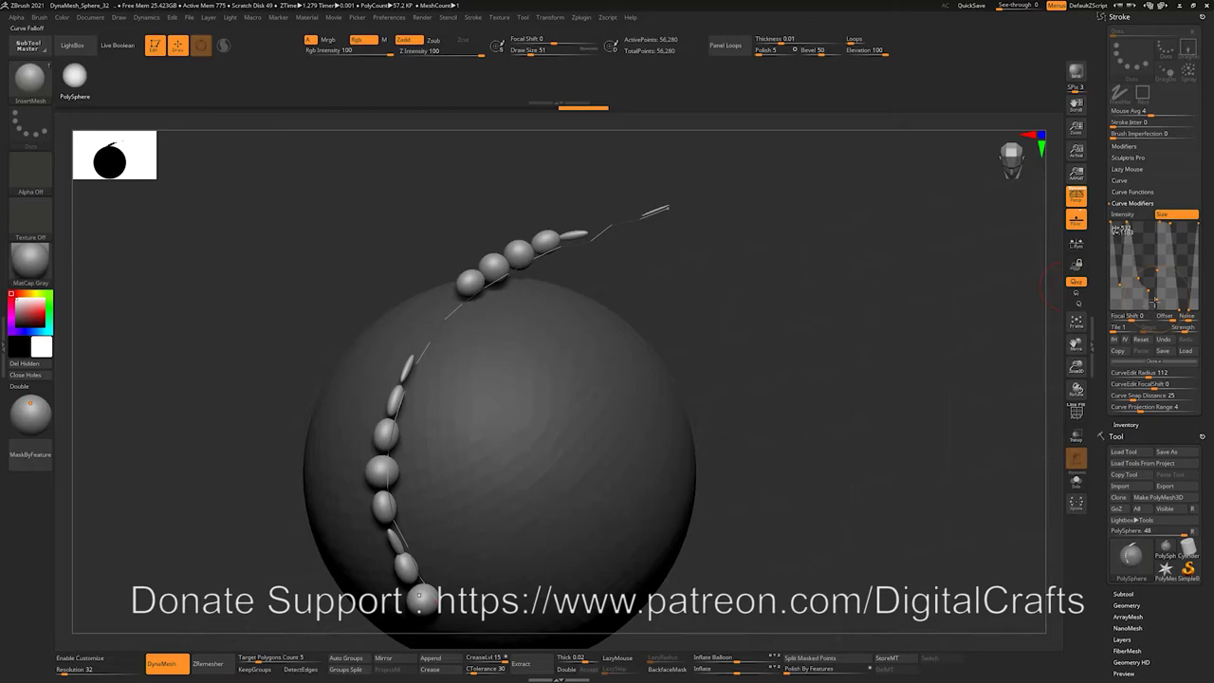
Adjust the Curve Falloff's low points into a smoother, more even wave and apply it to the sphere curve.
left_click_drag(1153, 298, 1139, 310)
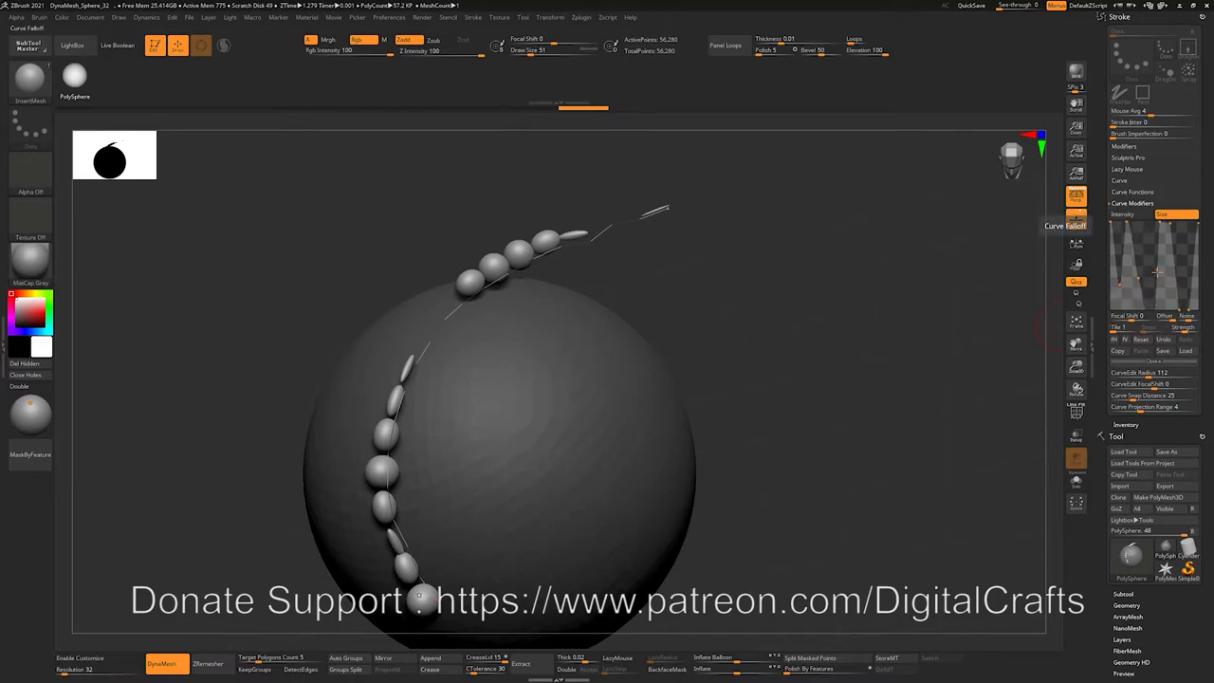
left_click(1156, 273)
left_click_drag(1148, 276, 1140, 276)
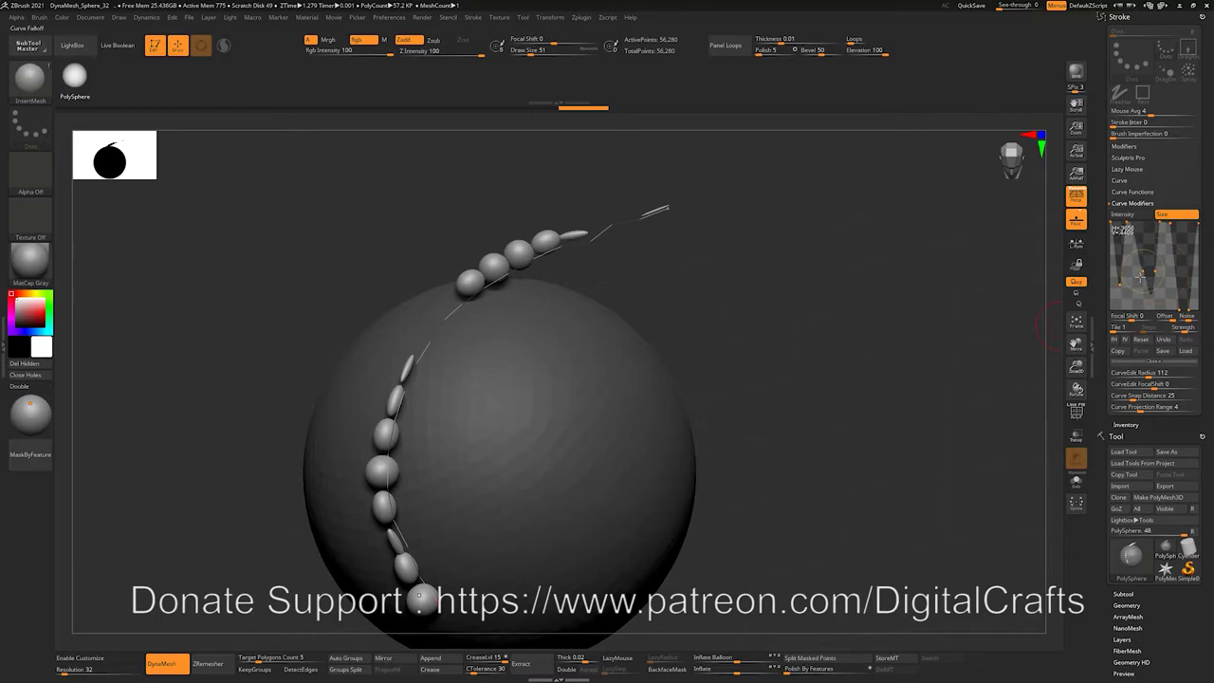
left_click(1189, 307)
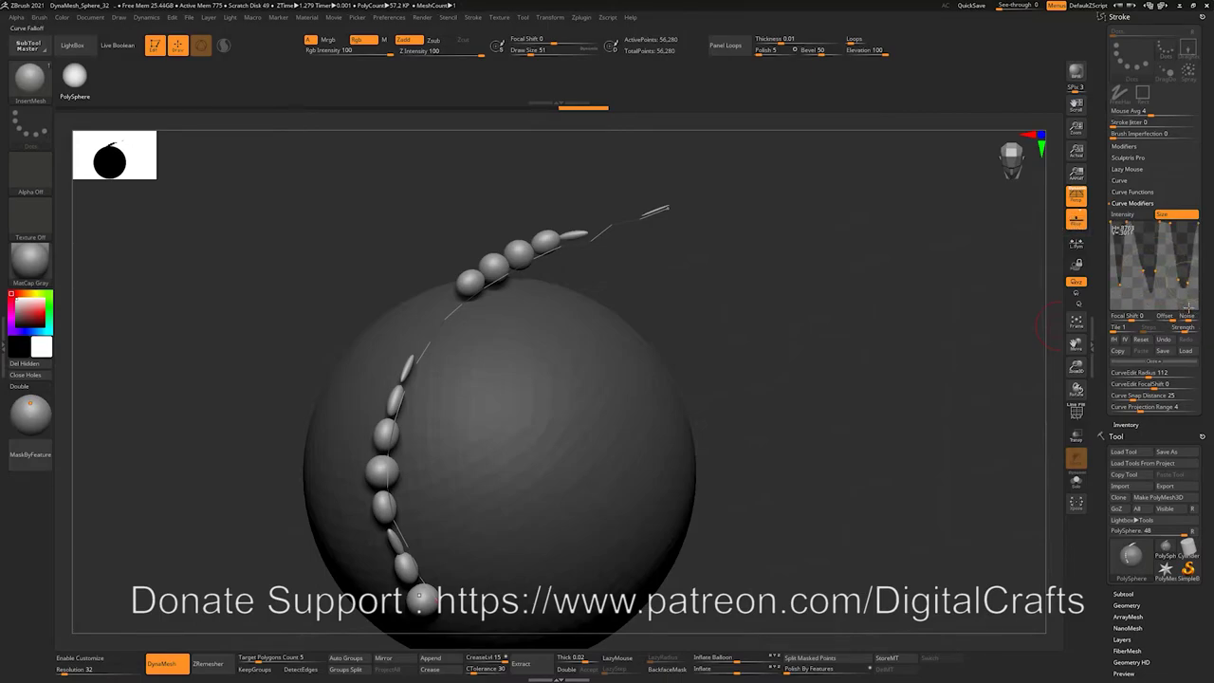
left_click(455, 317)
mouse_move(705, 320)
left_mouse_down("alt")
mouse_move(687, 298)
mouse_move(713, 300)
left_mouse_up("alt")
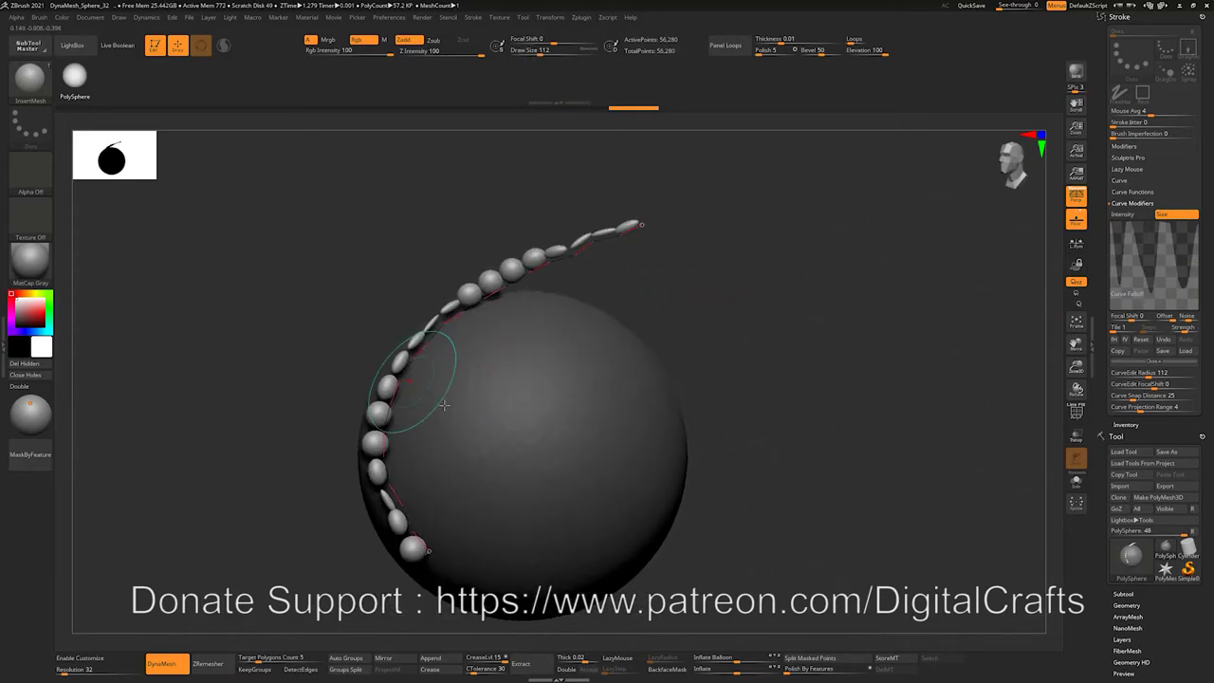
Undo all sphere curve edits until only the plain base sphere remains.
left_click_drag(515, 290, 569, 253)
left_click_drag(702, 422, 761, 333)
key("ctrl+z")
key("ctrl+z")
key("ctrl+z")
key("ctrl+z")
key("ctrl+z")
key("ctrl+z")
key("ctrl+z")
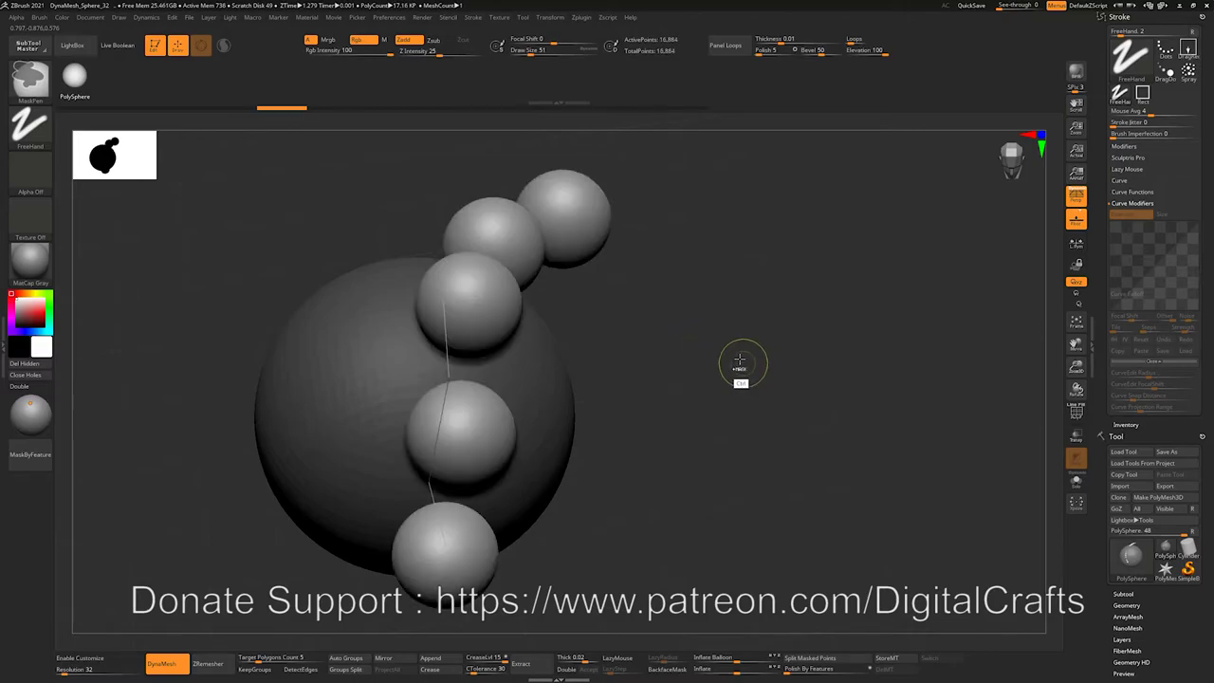
key("ctrl+z")
key("ctrl+z")
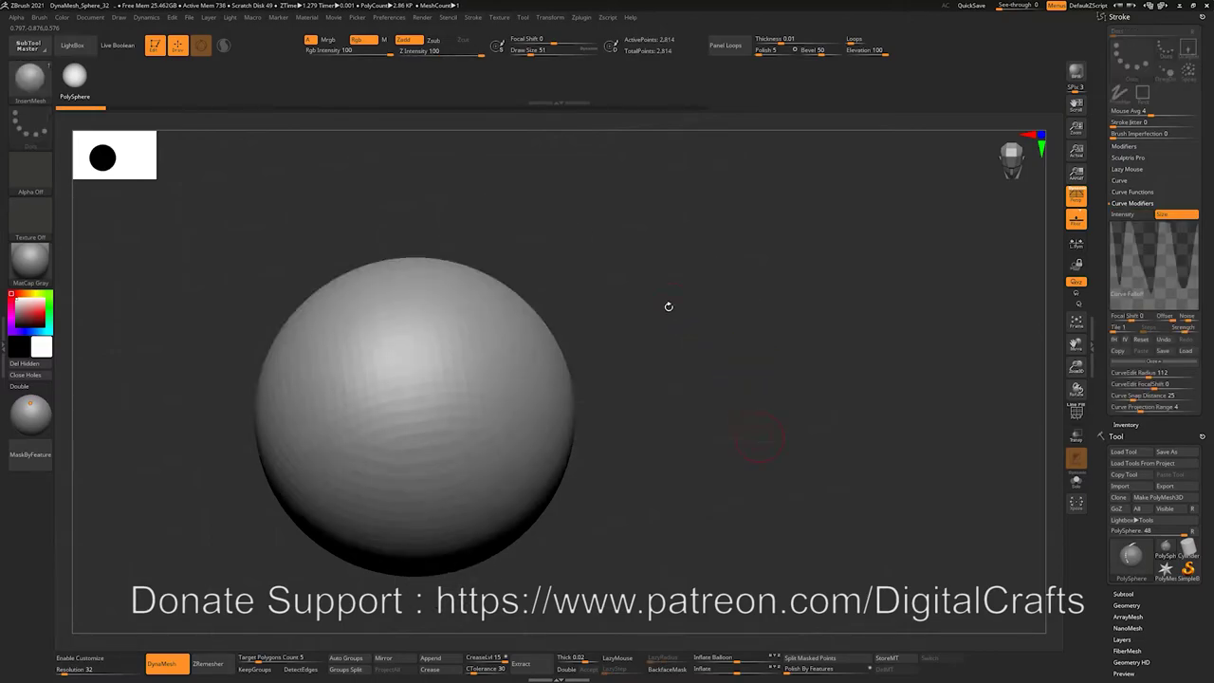
Choose the IMM ZipperM brush and draw a closed zipper across the sphere, extending beyond its edge.
key("b")
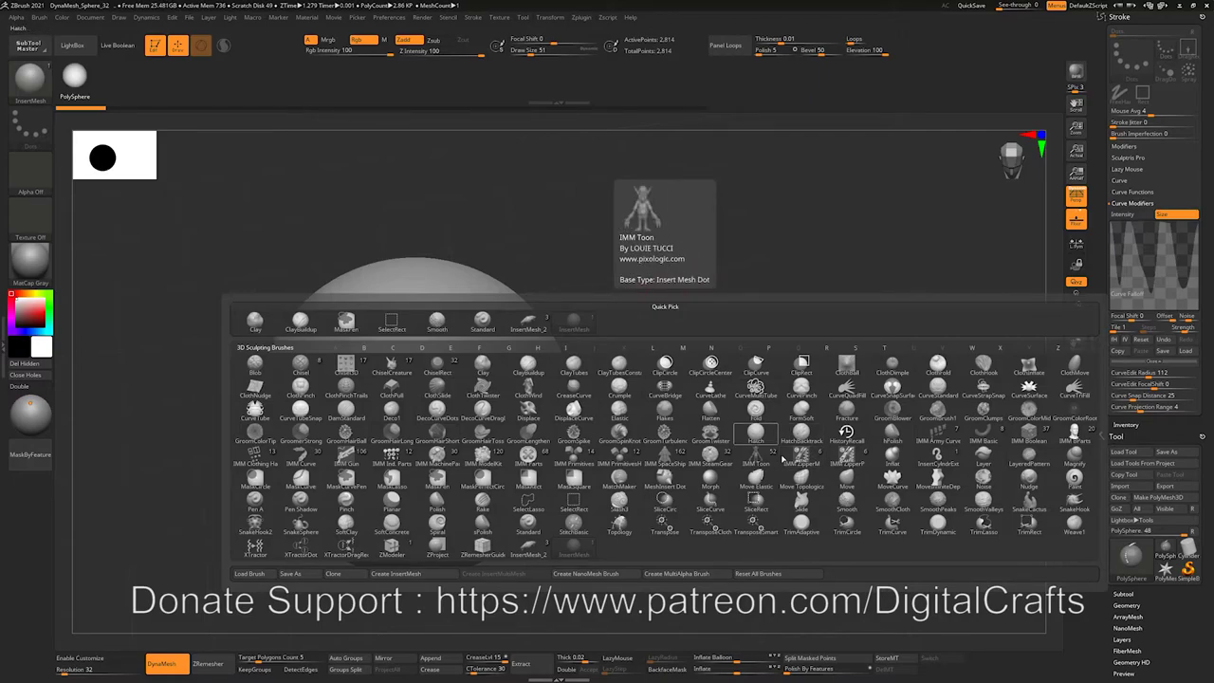
left_click(798, 457)
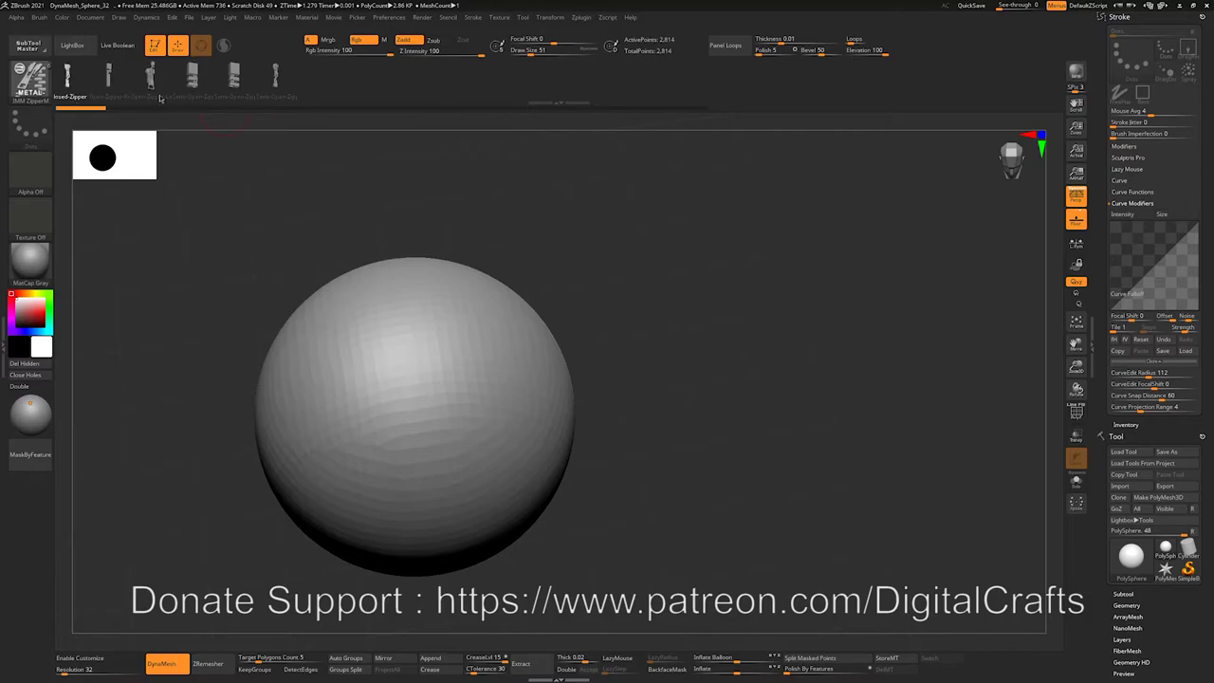
mouse_move(789, 438)
left_mouse_down("alt")
mouse_move(751, 390)
mouse_move(769, 388)
mouse_move(751, 403)
mouse_move(435, 375)
left_mouse_up("alt")
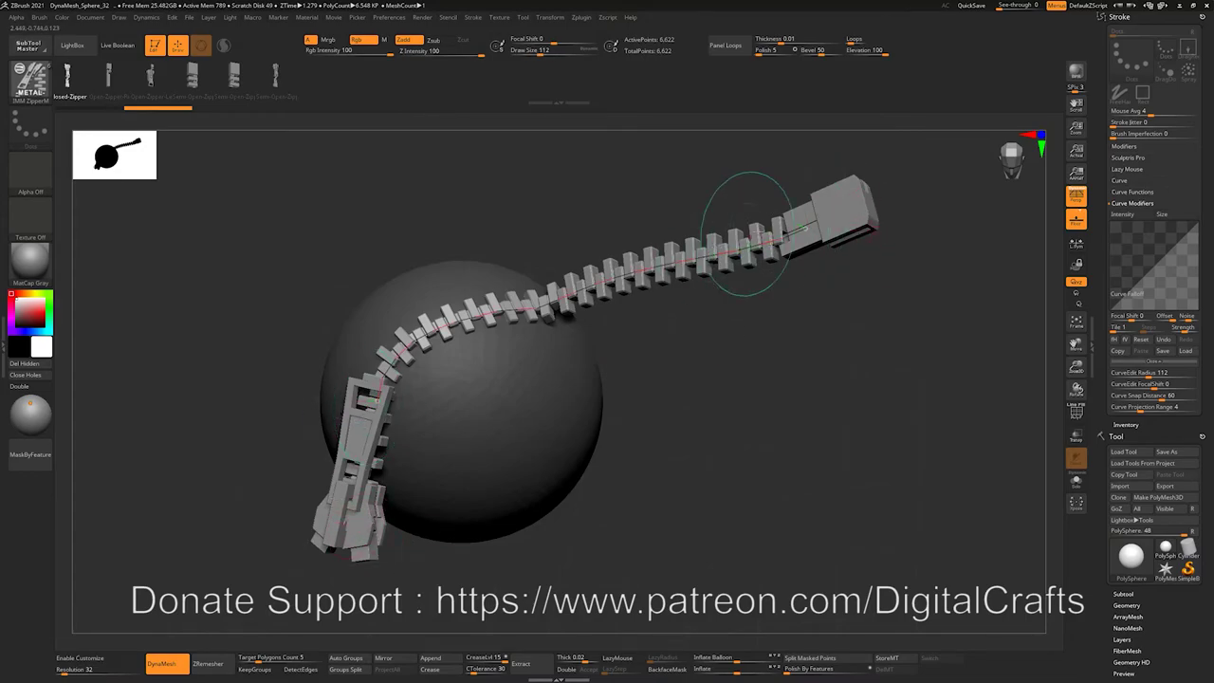
Examine the zipper's start, repeating and end pieces with the polyframe display, then restore plain shading.
key("bracketleft")
key("bracketleft")
key("bracketleft")
key("bracketleft")
key("shift")
key("shift+f")
mouse_move(680, 355)
left_mouse_down()
mouse_move(715, 395)
mouse_move(672, 366)
mouse_move(663, 262)
left_mouse_up()
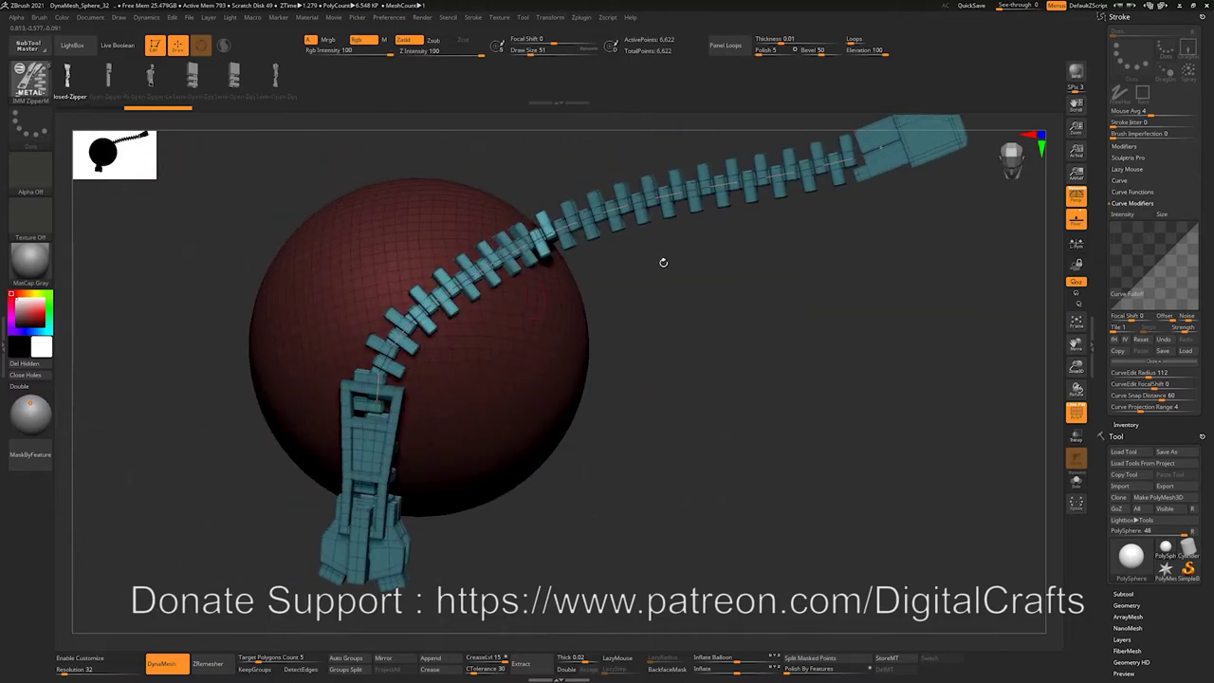
left_click_drag(708, 376, 539, 325)
key("shift+f")
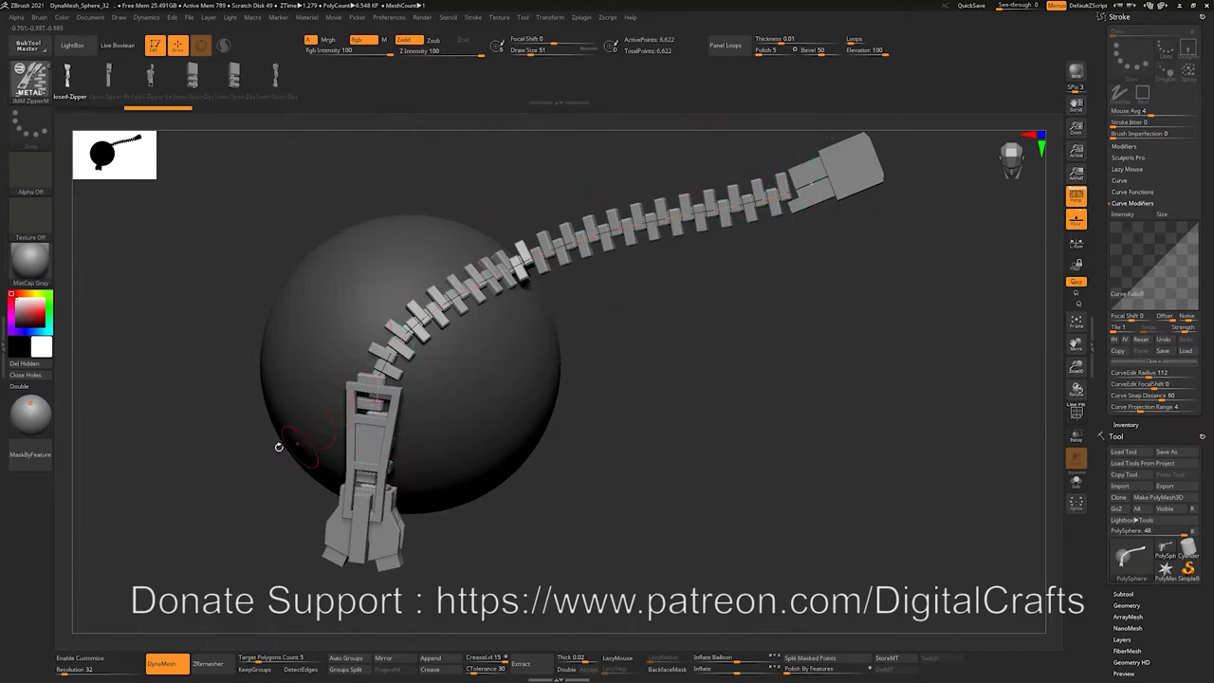
Undo the zipper so only the base sphere remains, viewed squarely from the front.
left_click_drag(650, 369, 616, 330, "alt")
key("ctrl+z")
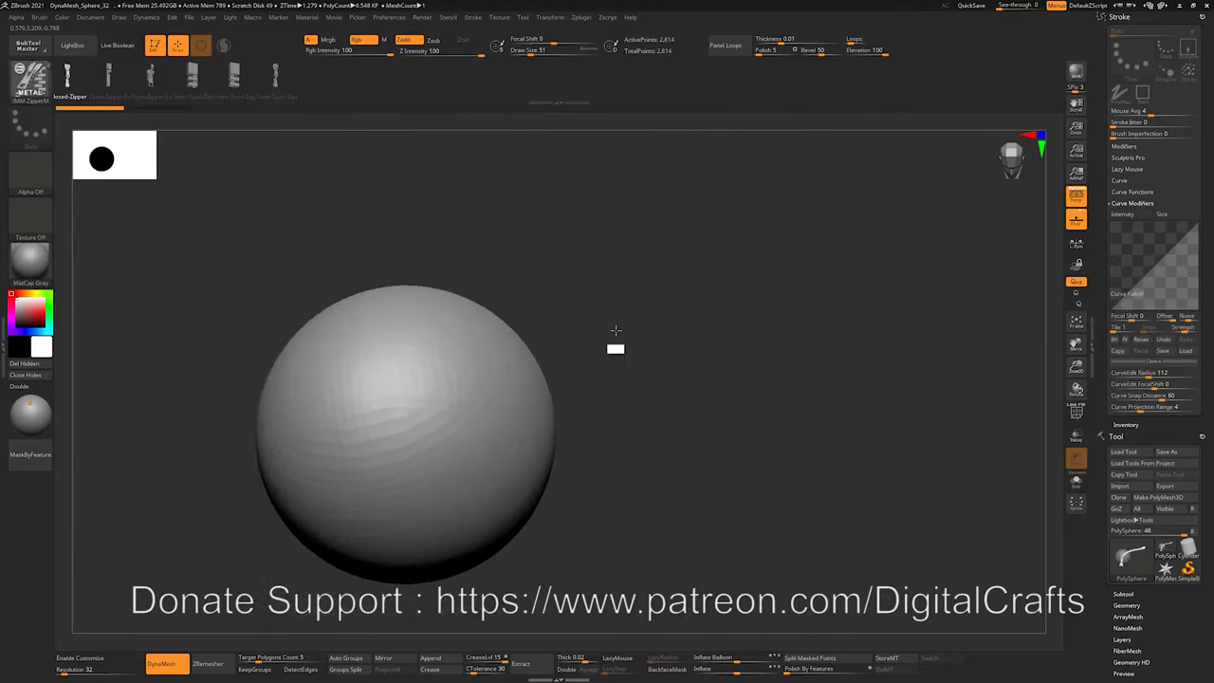
left_click_drag(683, 310, 812, 279, "shift")
left_click_drag(738, 372, 774, 342, "alt")
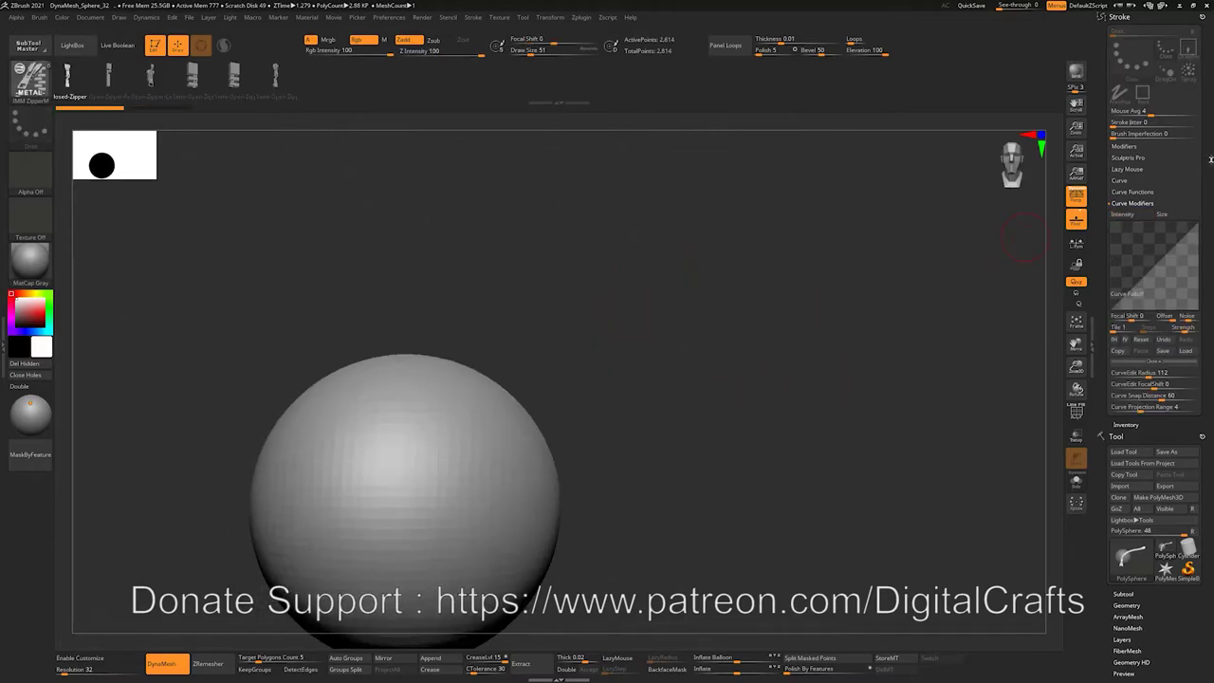
Switch to the PolyMesh3D star and replace it with a Ring 3D primitive using the gizmo.
scroll(1180, 283, "down", 5)
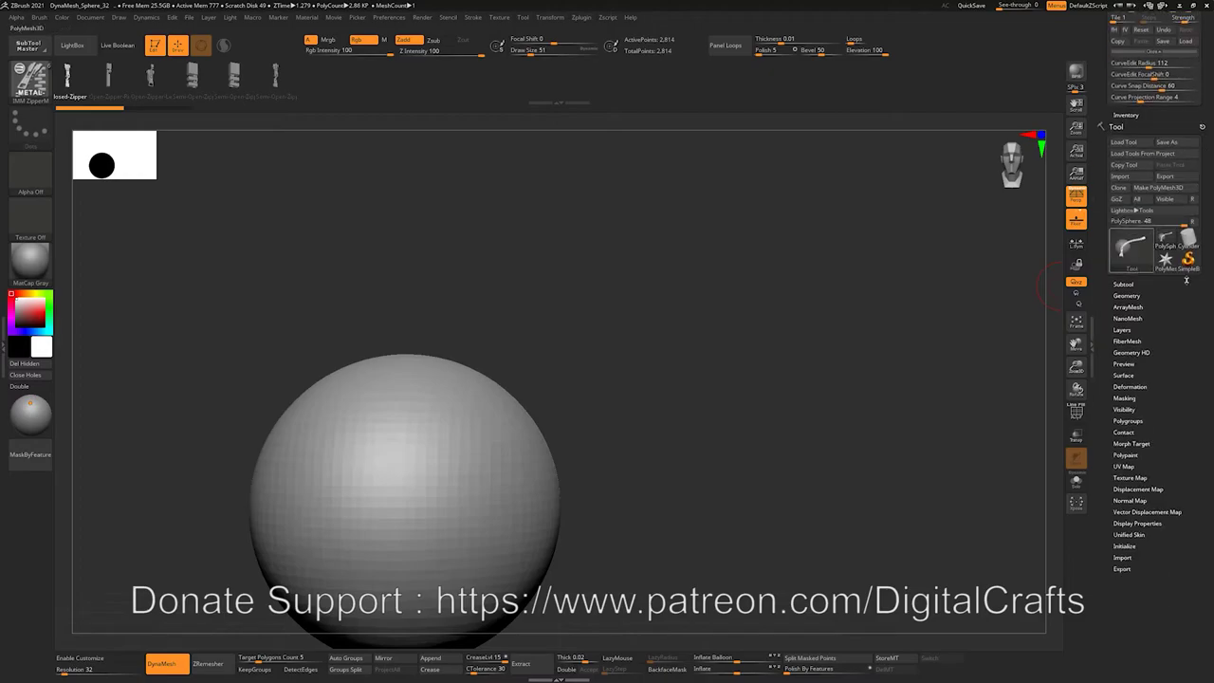
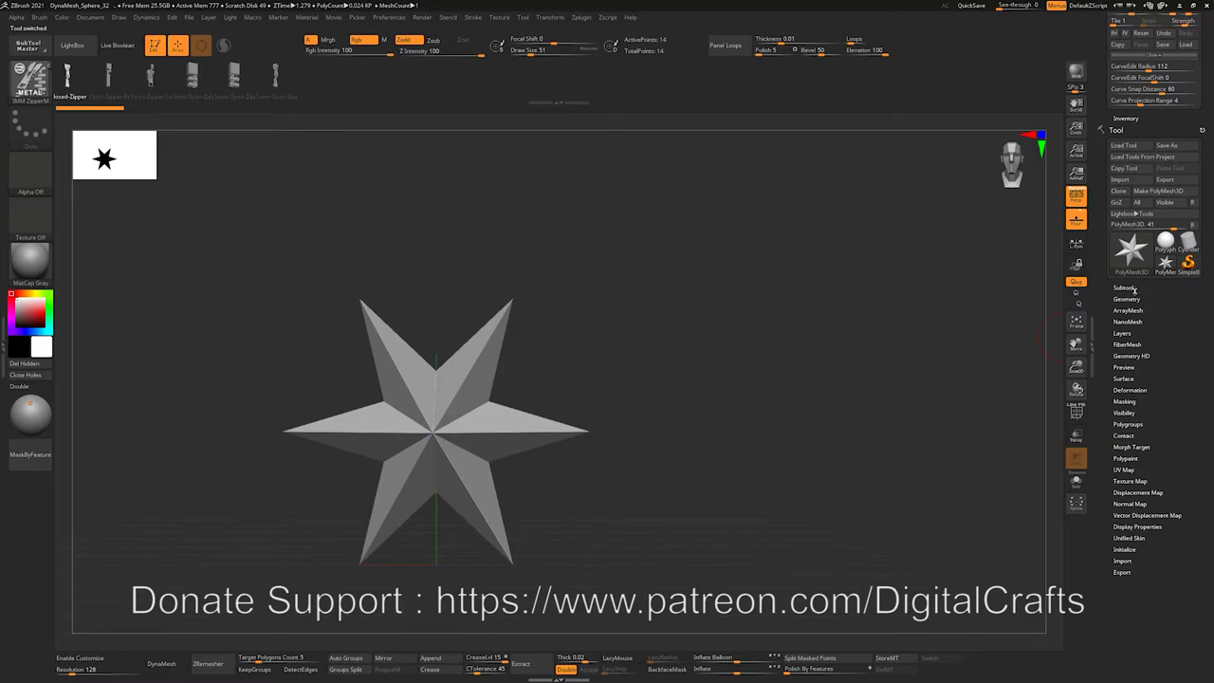
key("w")
left_click_drag(617, 370, 691, 347, "alt")
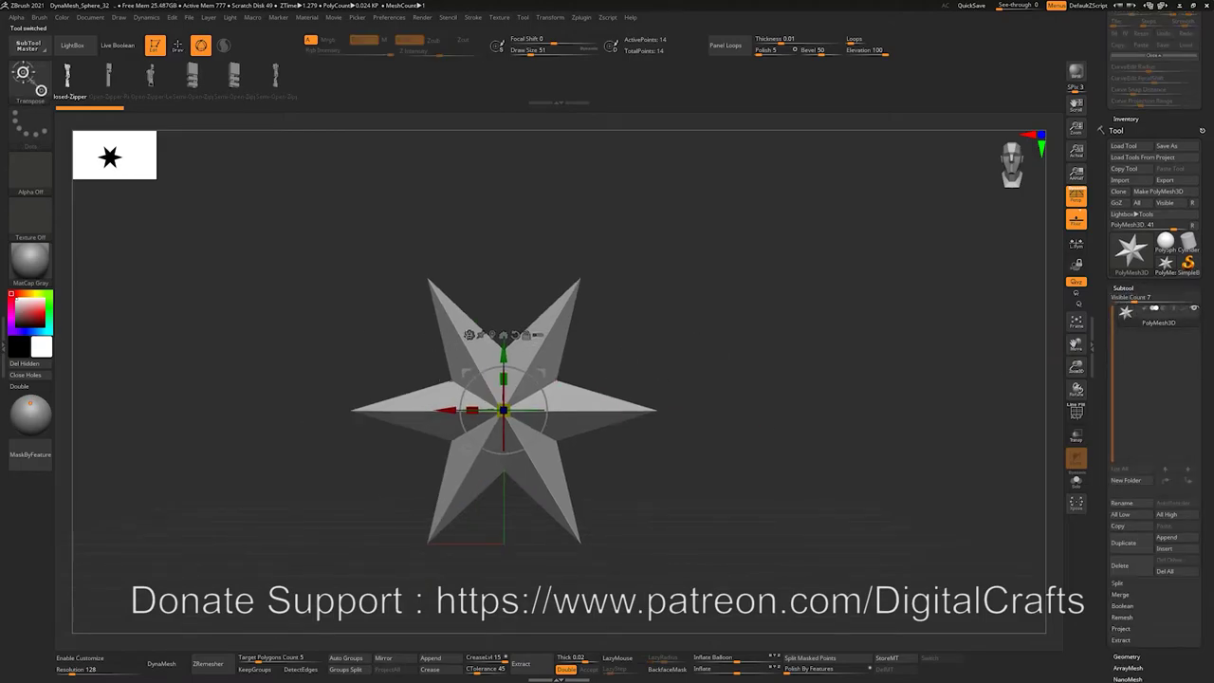
left_click(468, 336)
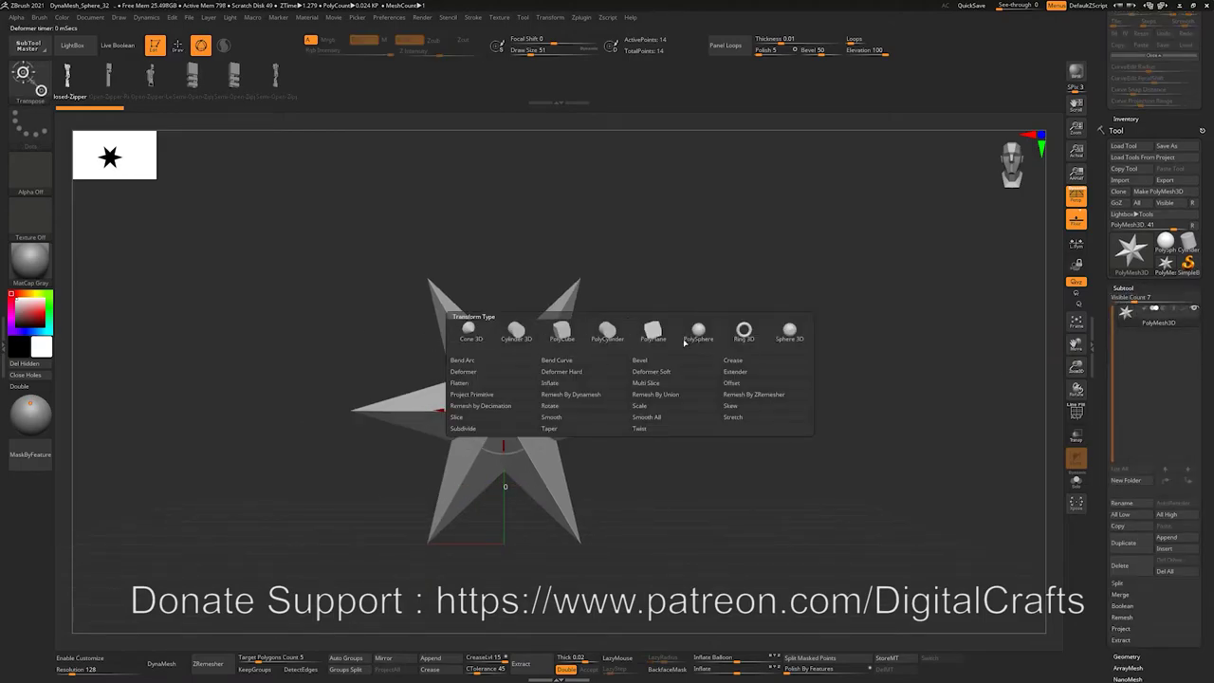
left_click(742, 336)
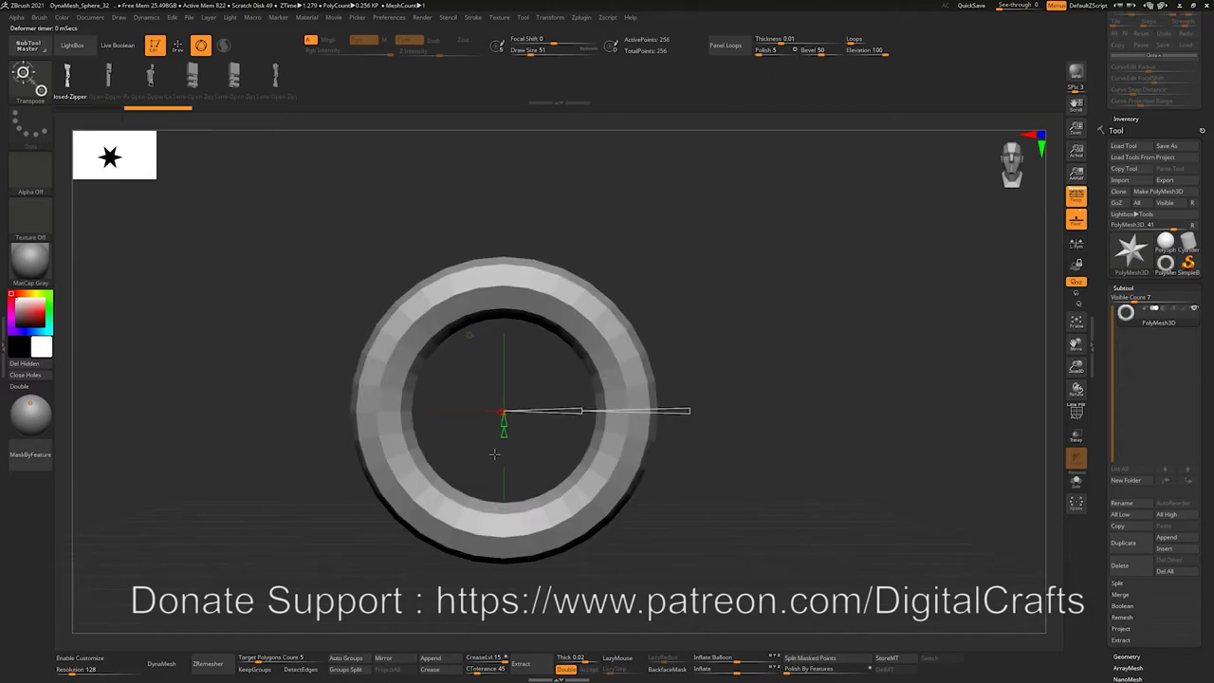
Convert the ring with Make PolyMesh3D and move it along X to one side of the center.
left_click(468, 335)
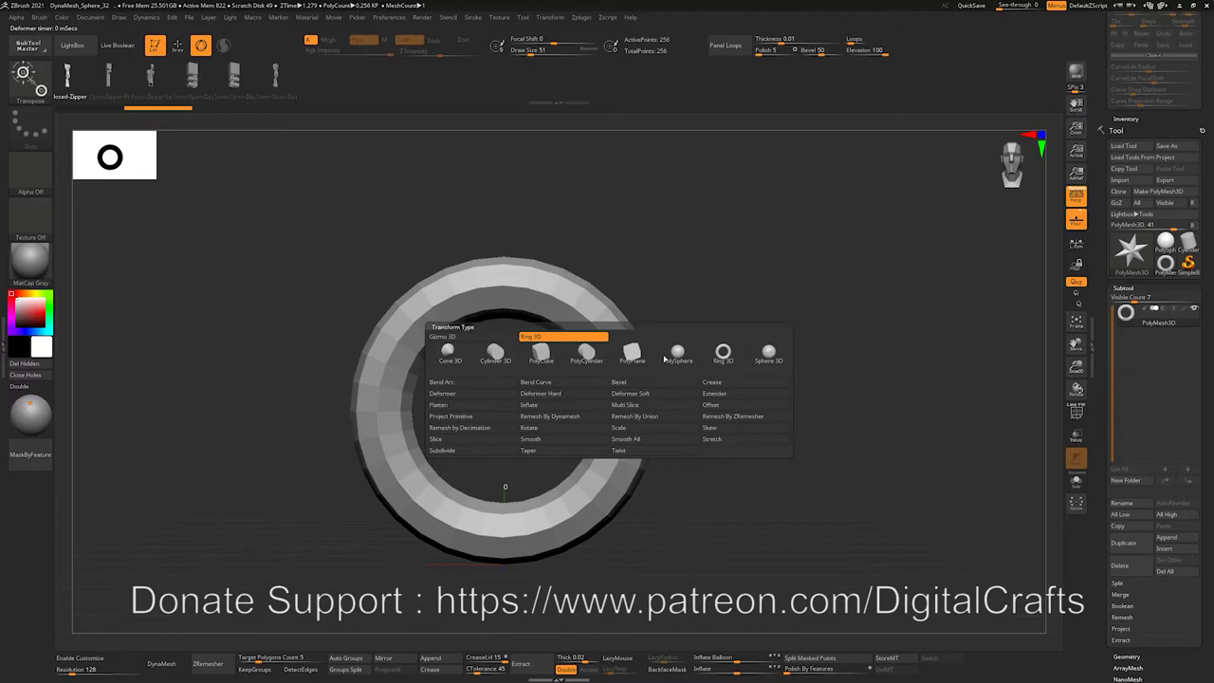
left_click(1167, 192)
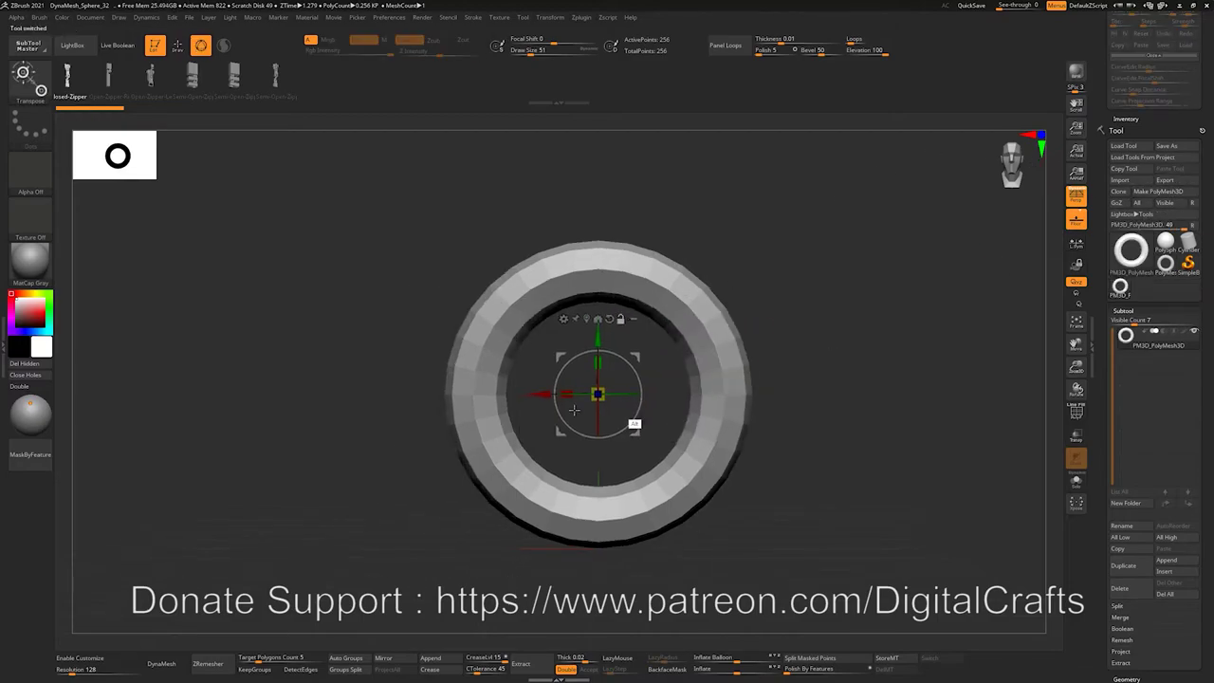
left_click_drag(542, 393, 151, 393)
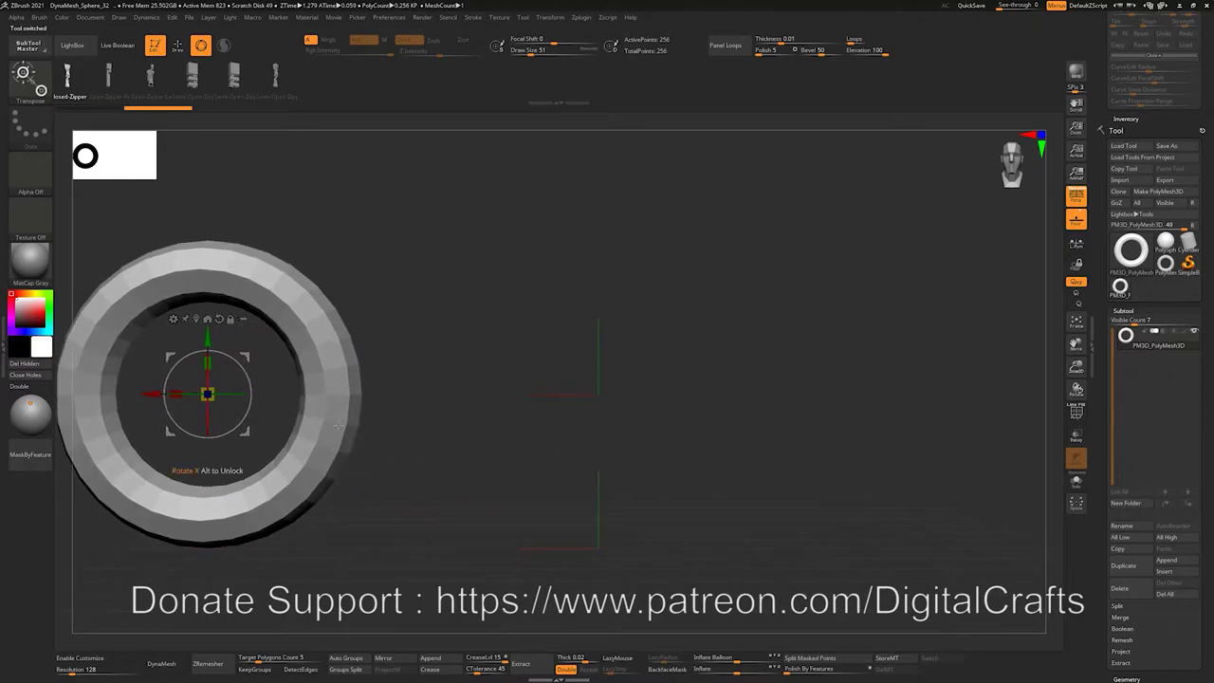
left_click_drag(757, 478, 924, 463, "alt")
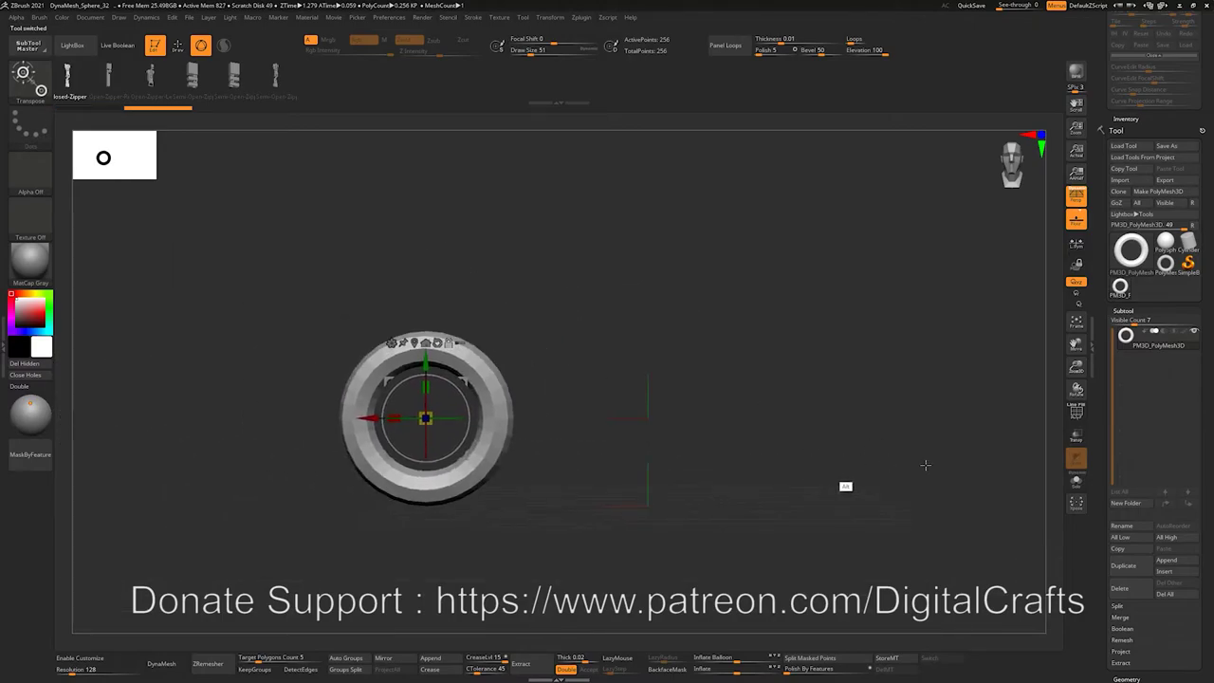
left_click(1124, 565)
left_click_drag(368, 419, 721, 432)
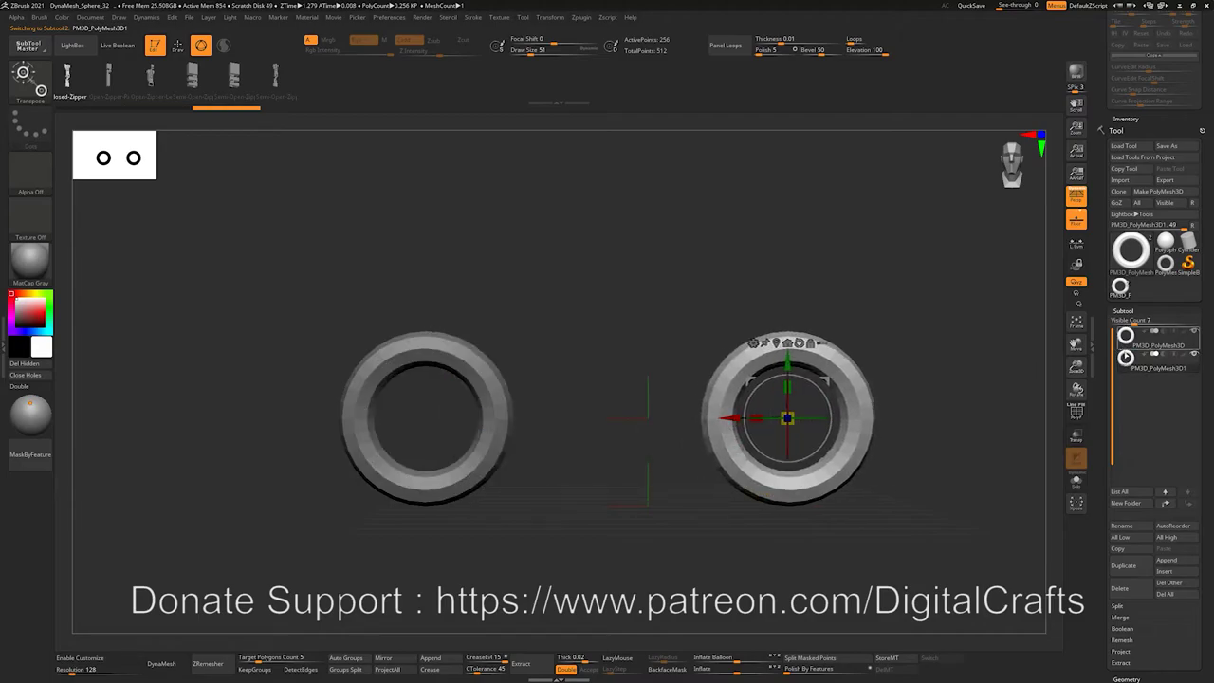
left_click(1119, 588)
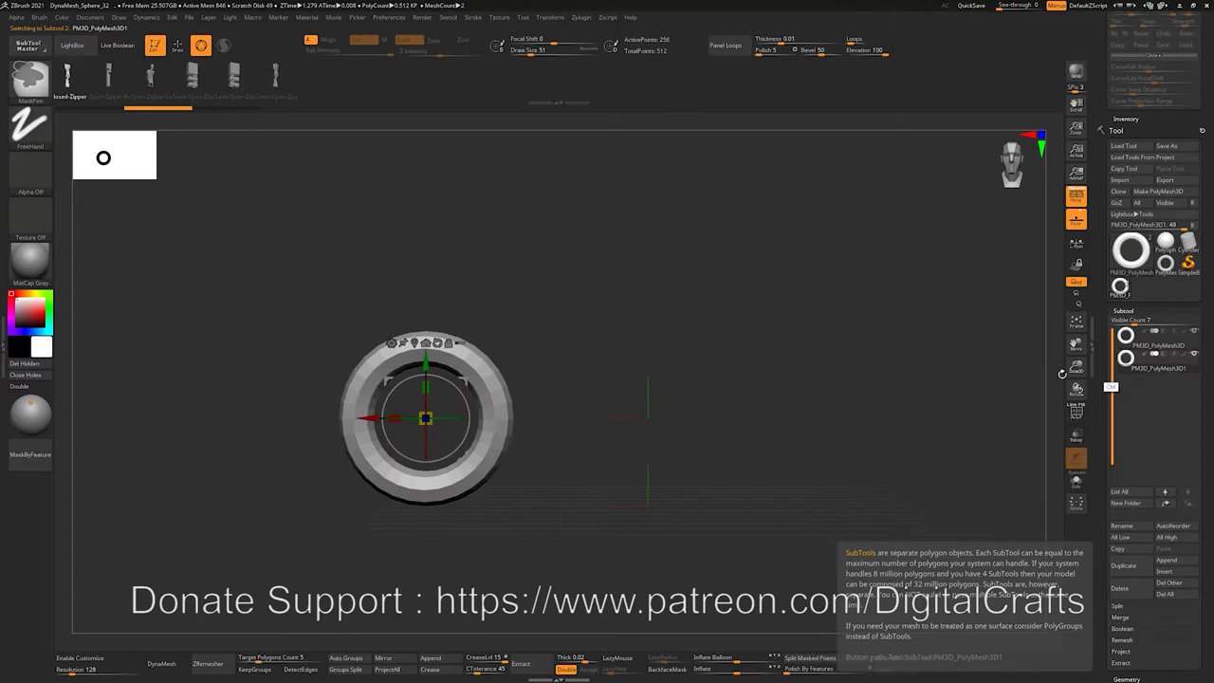
left_click(1117, 584)
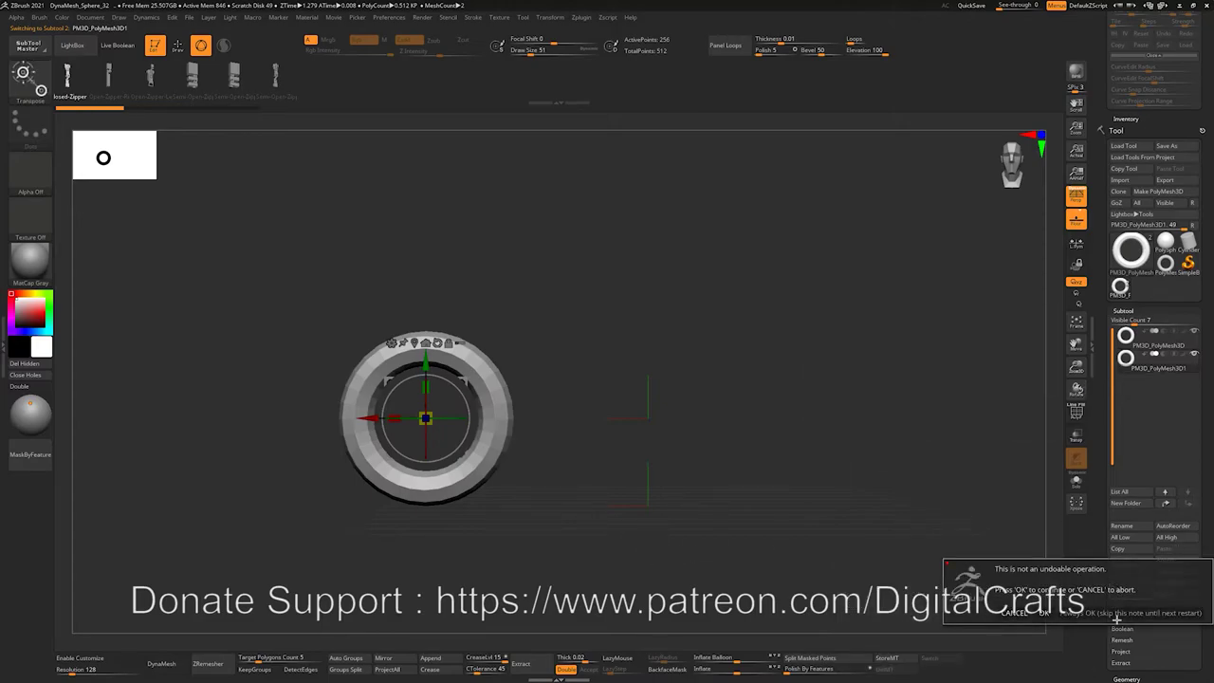
left_click(1042, 611)
Copy the ring within its subtool along X to the opposite side of the center, and clear the mask on the original.
key("r")
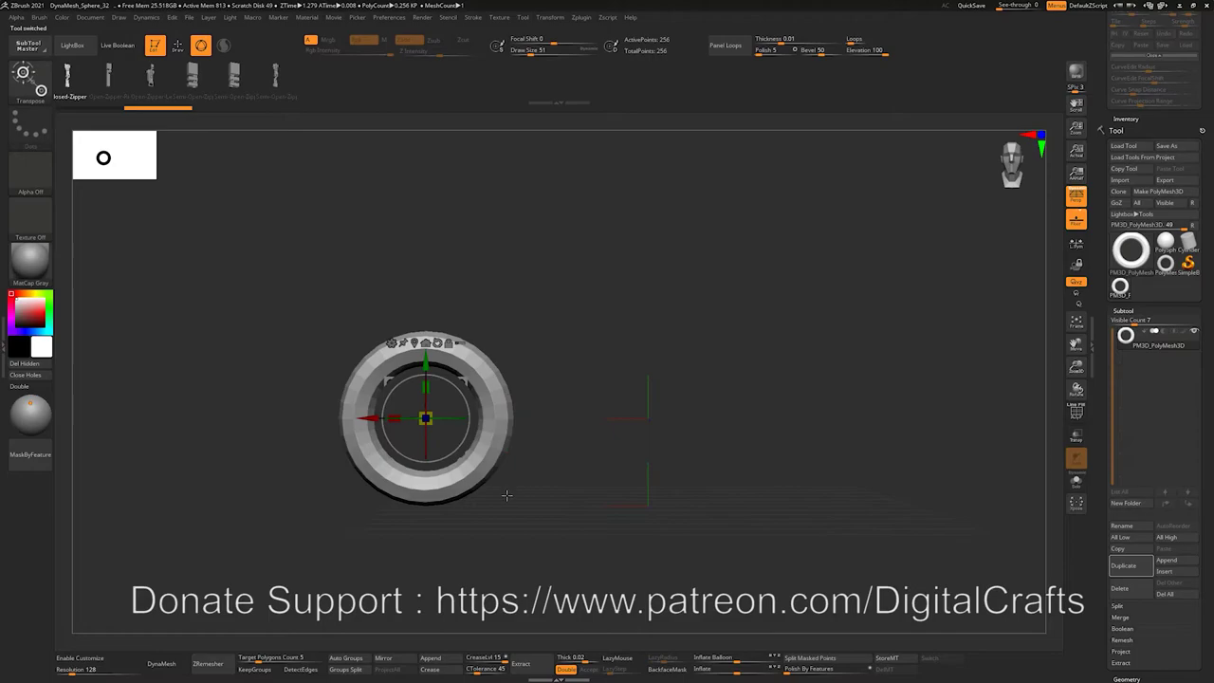
left_click_drag(368, 418, 749, 419, "ctrl")
left_click_drag(750, 463, 755, 472, "ctrl")
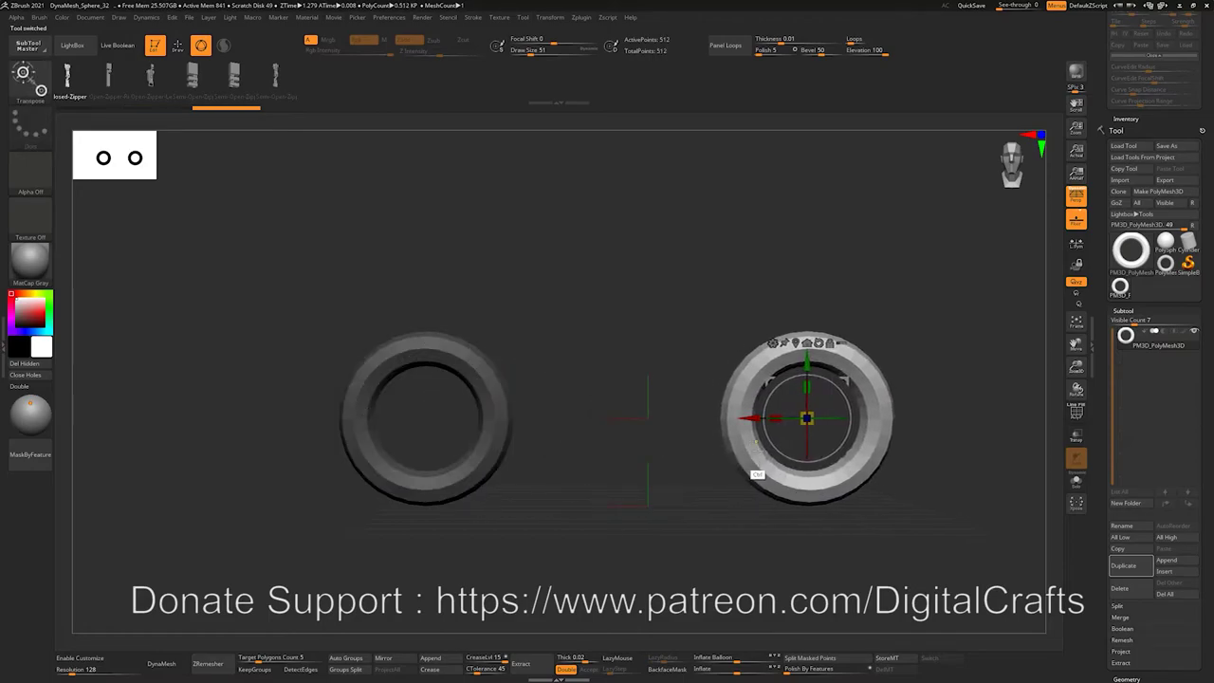
right_click_drag(811, 436, 721, 408, "alt")
right_click_drag(640, 492, 665, 519, "alt")
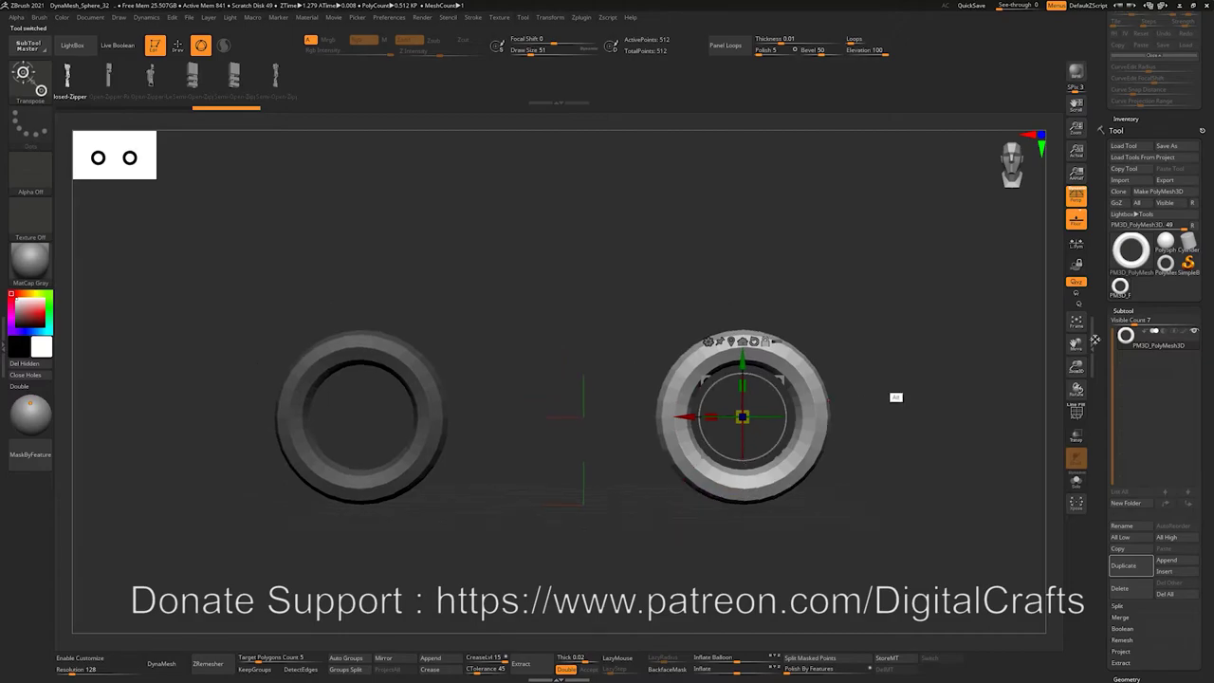
right_click_drag(968, 472, 994, 501, "alt")
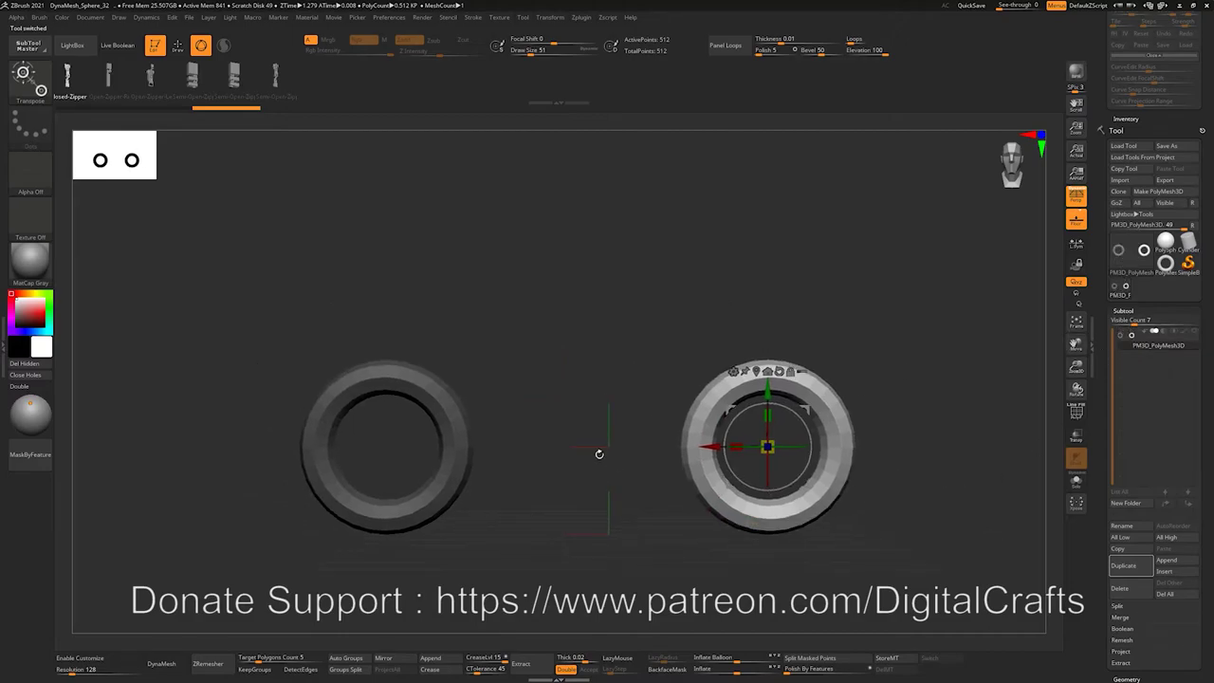
key("q")
left_click_drag(572, 336, 629, 544, "ctrl")
right_click_drag(587, 441, 546, 482, "alt")
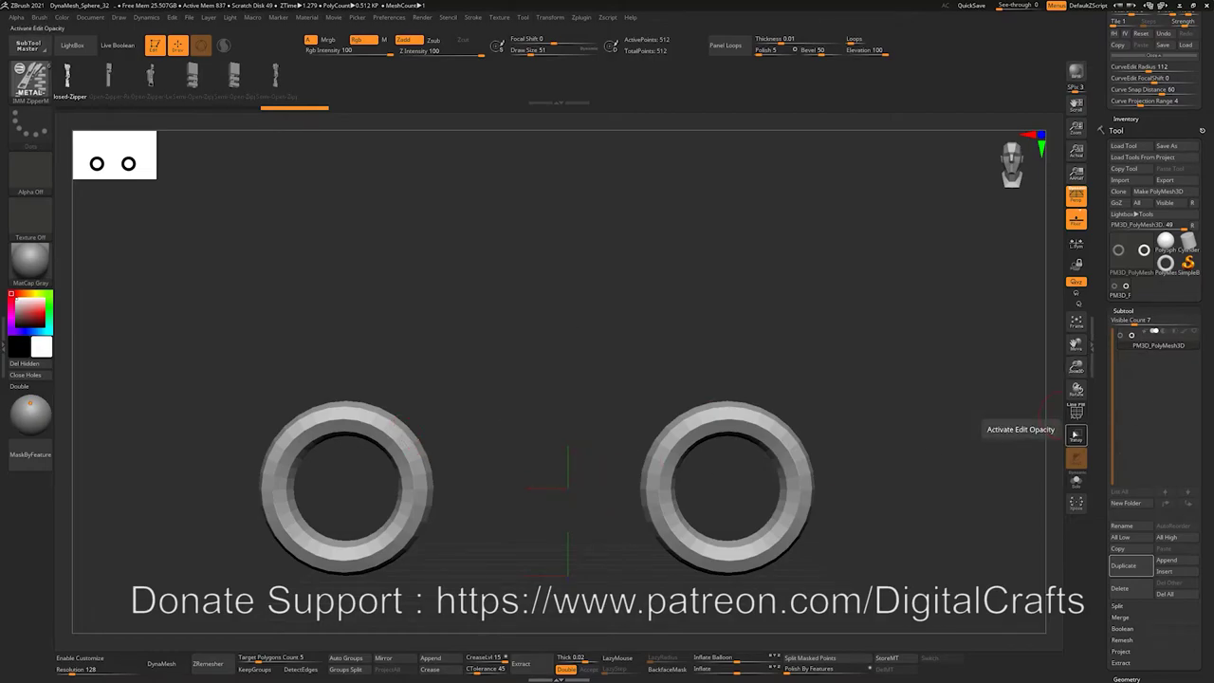
Insert a Cube3D subtool between the rings and make it the active subtool with both rings shown.
left_click(1162, 571)
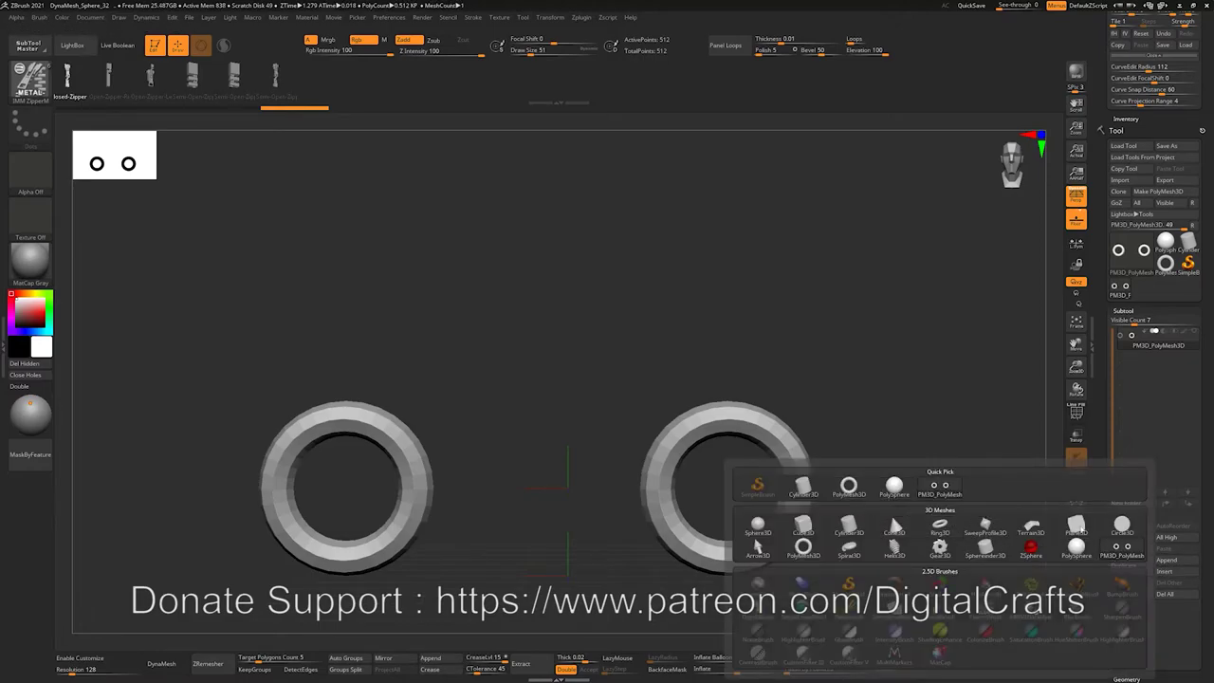
left_click(803, 524)
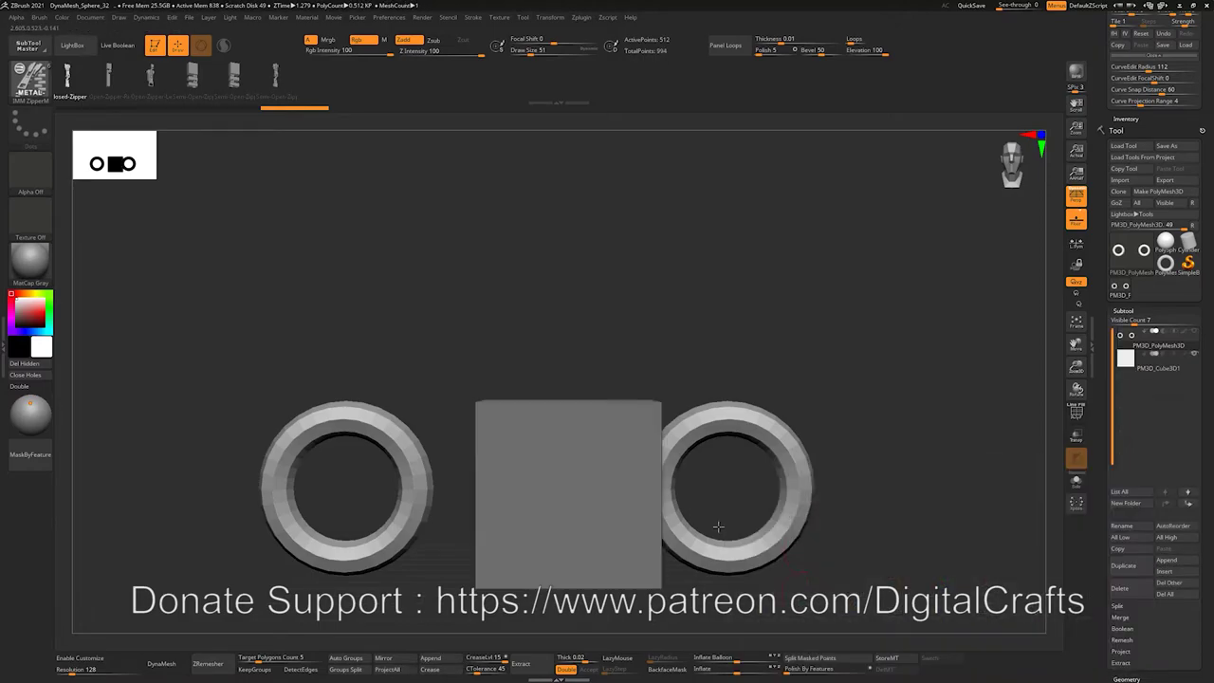
left_click_drag(604, 376, 614, 388, "alt")
left_click_drag(615, 388, 578, 488)
left_click(595, 504, "alt")
key("w")
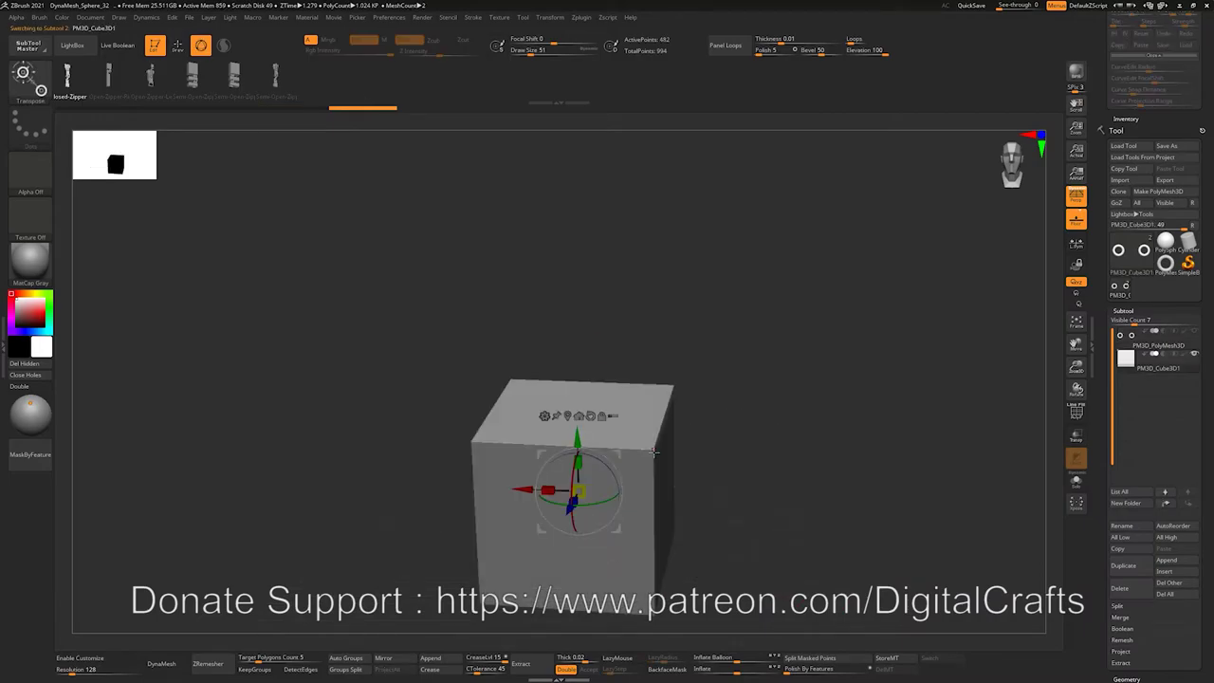
left_click(1197, 333)
left_click_drag(956, 385, 944, 390, "shift")
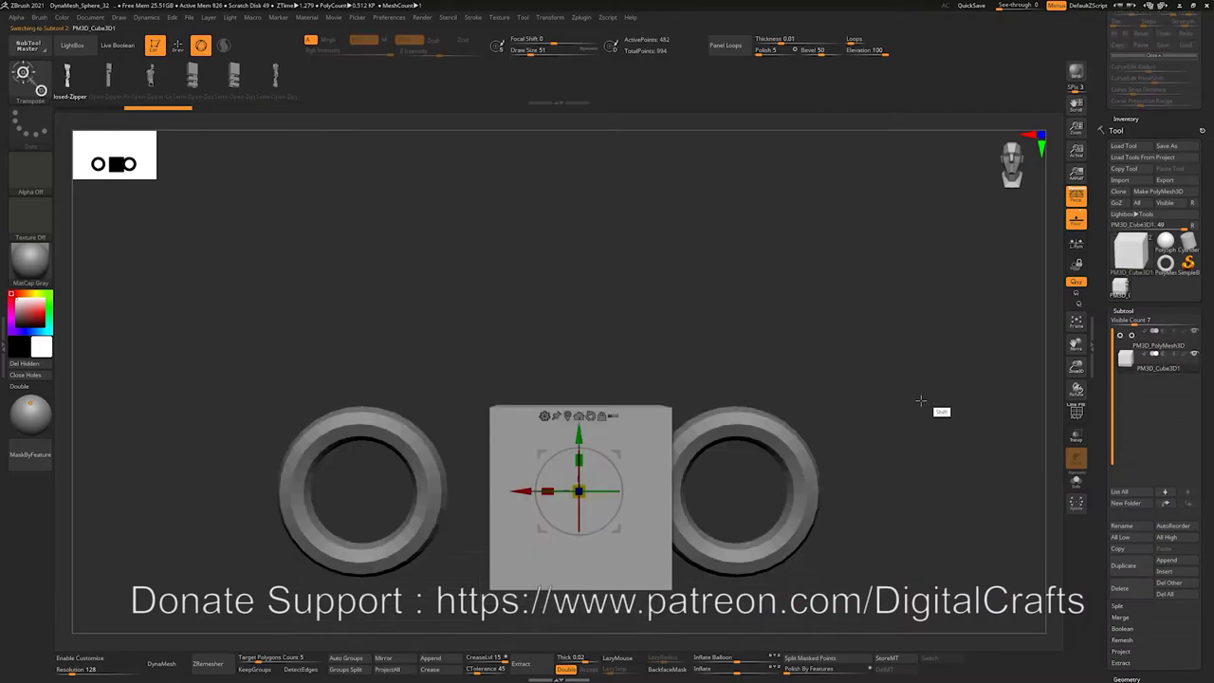
Scale the cube down to about 0.44 and stretch it along X into a horizontal bar between the rings.
left_click_drag(766, 463, 802, 458, "alt")
left_click_drag(615, 487, 564, 451)
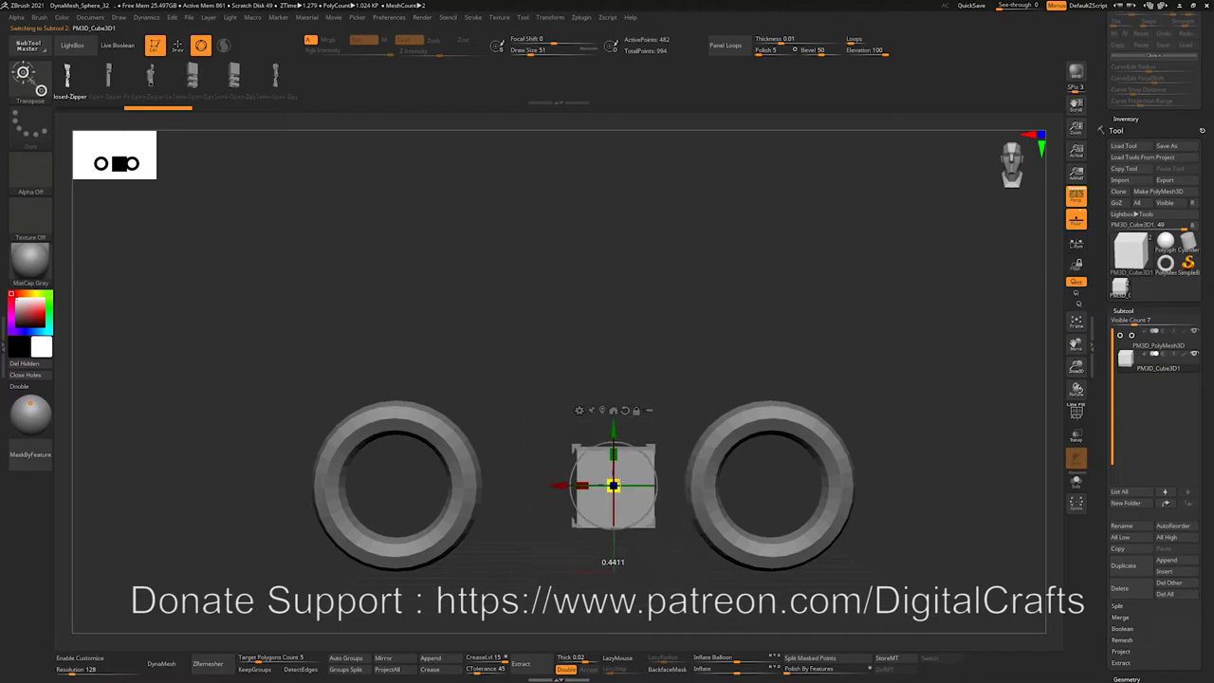
left_click_drag(528, 414, 532, 512)
left_click_drag(573, 448, 518, 485)
key("ctrl+z")
In the rings subtool, isolate one ring and move it along X until it touches the bar's end.
left_click_drag(679, 334, 592, 328, "alt")
left_click(676, 423, "alt")
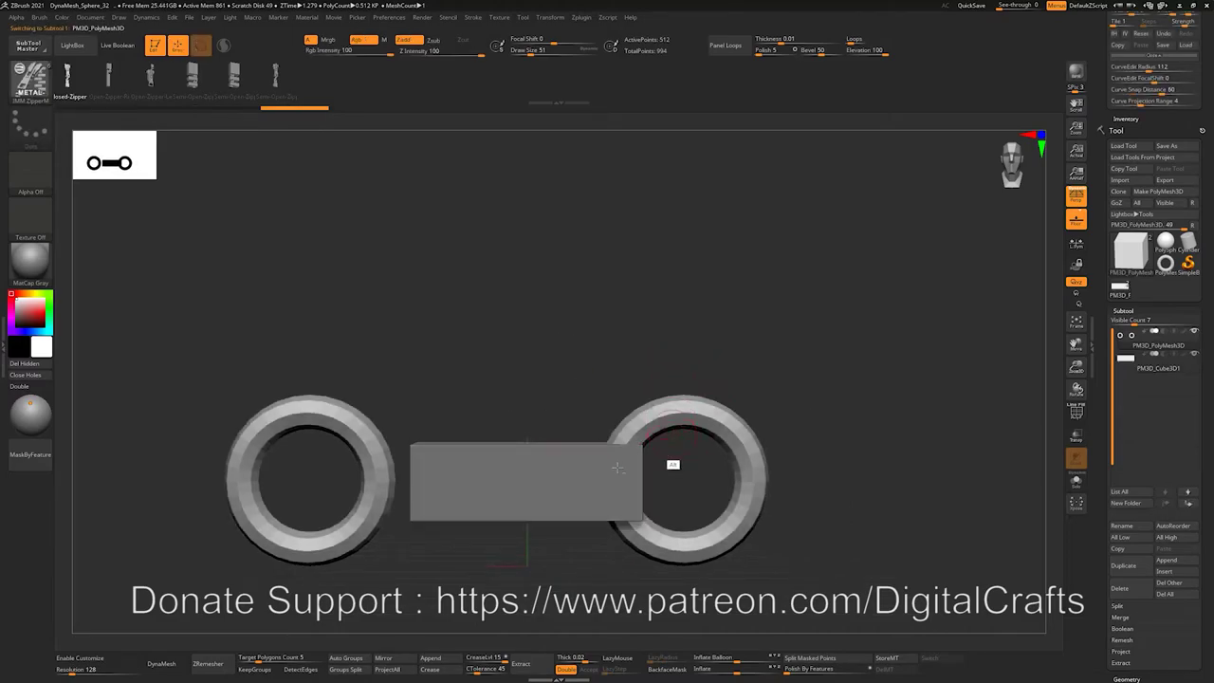
mouse_move(625, 481)
left_mouse_down()
mouse_move(658, 482)
mouse_move(625, 485)
left_mouse_up()
left_click_drag(495, 248, 199, 640, "ctrl+shift")
left_click_drag(619, 531, 433, 631, "ctrl+shift")
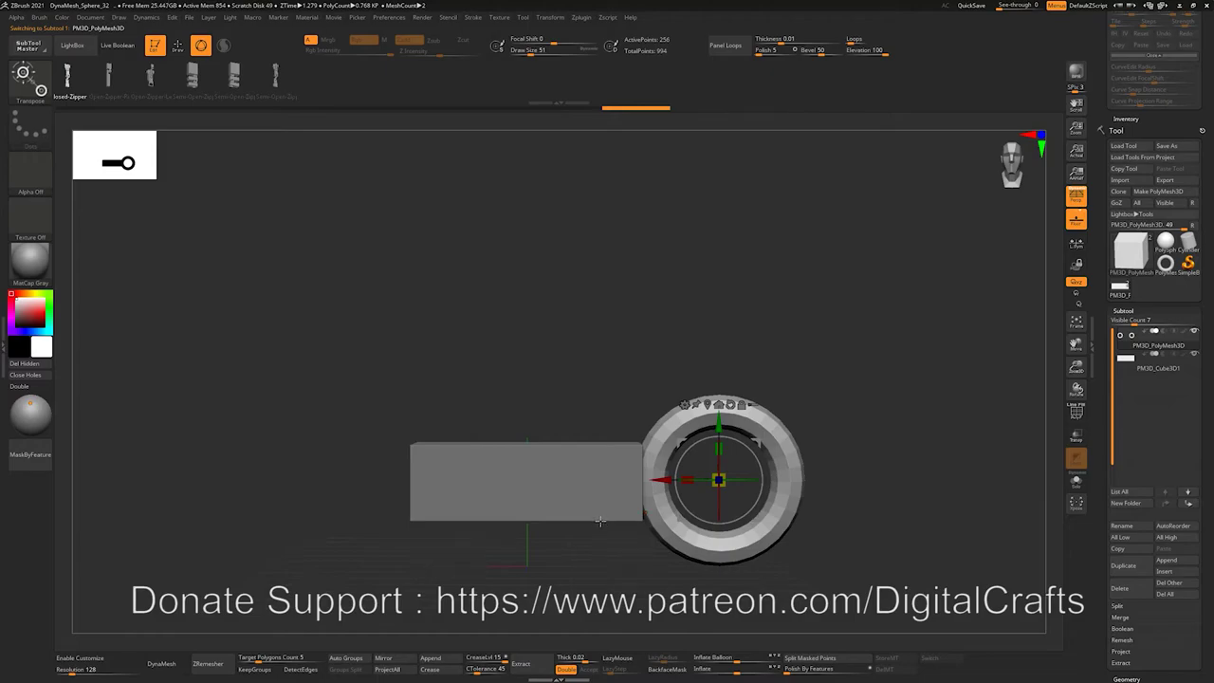
Delete the hidden ring so that the rings subtool keeps only the ring touching the bar.
left_click(384, 659)
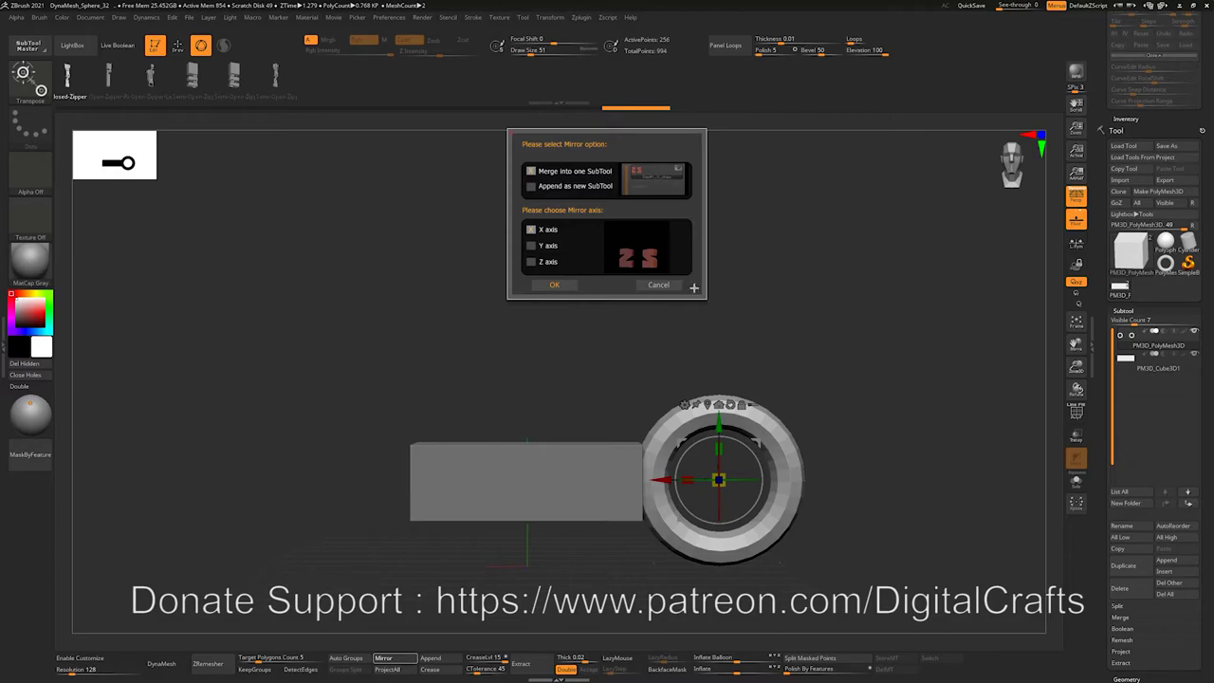
left_click(659, 285)
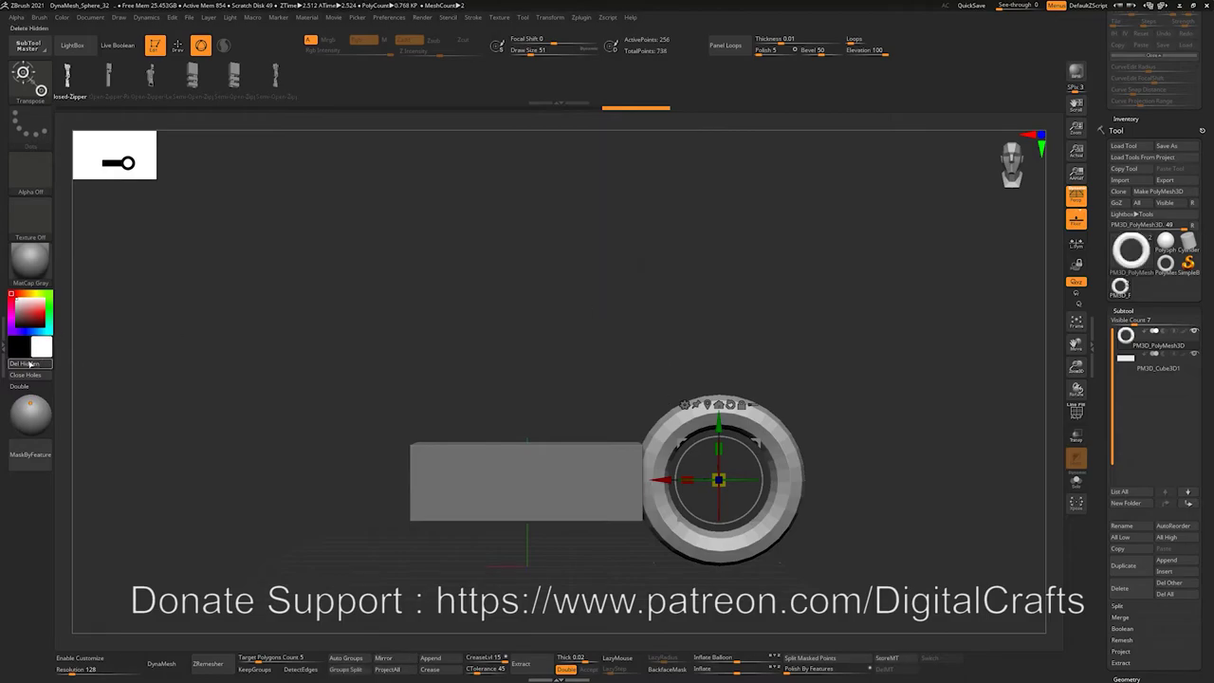
scroll(1164, 105, "down", 10)
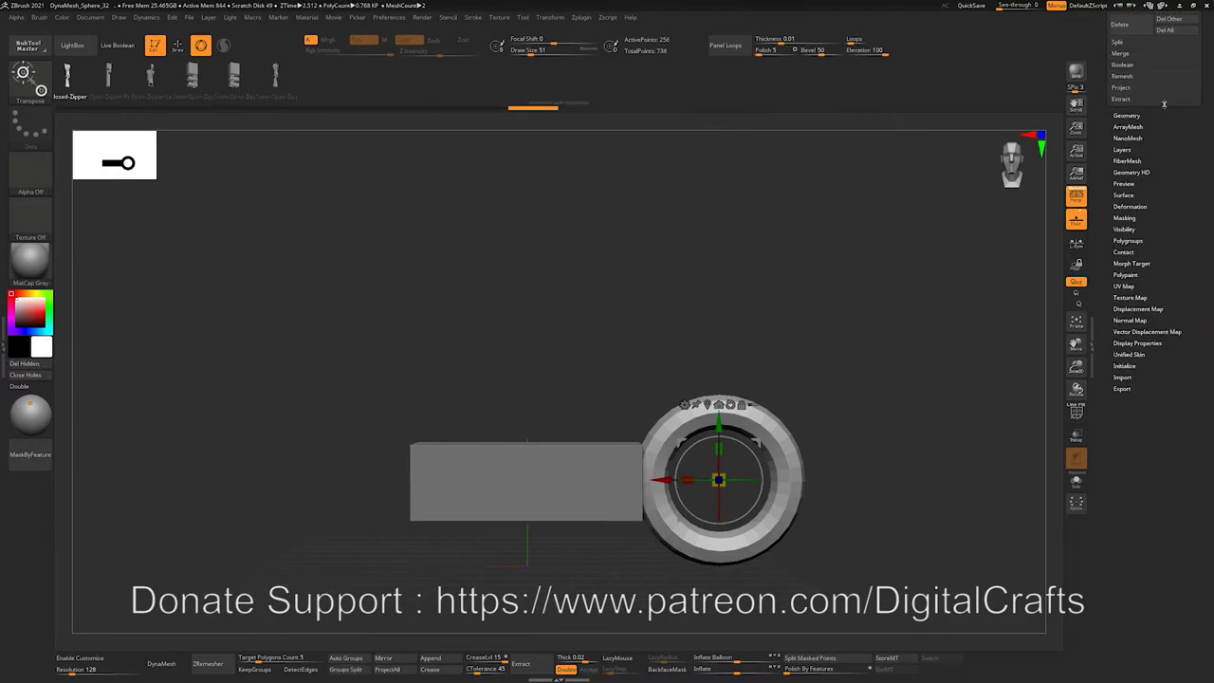
left_click(1126, 115)
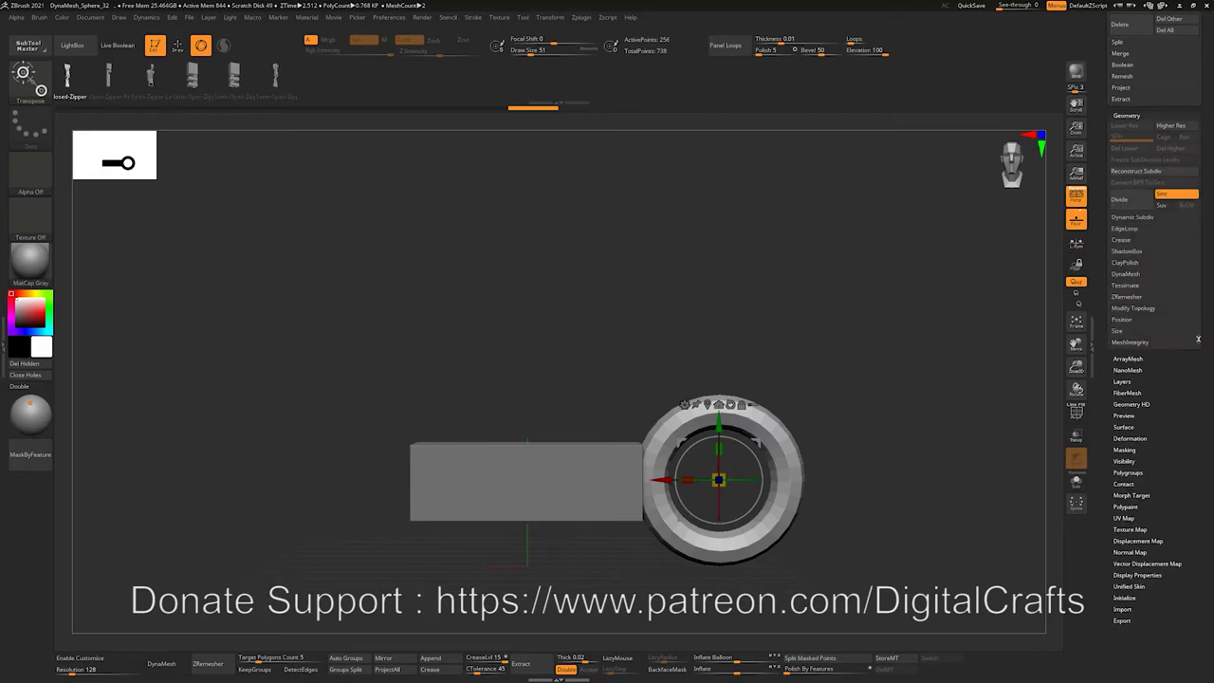
left_click(1133, 308)
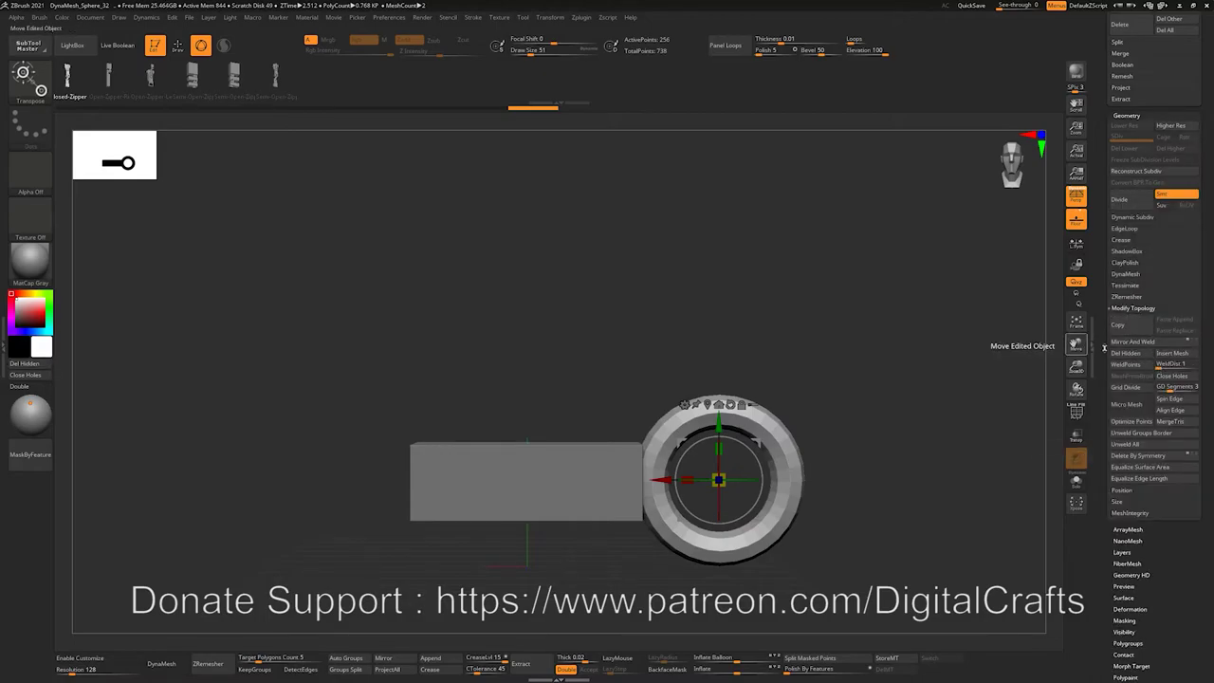
left_click(1126, 358)
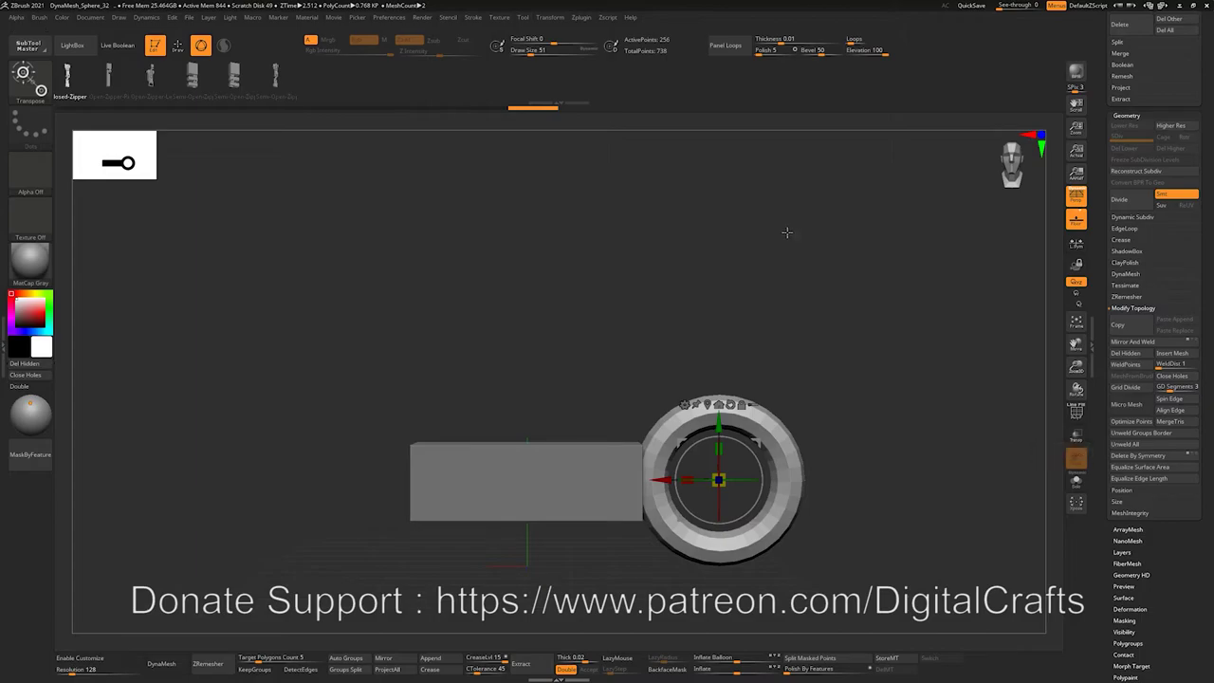
Mirror the remaining ring across the X axis to the bar's other end, merging the result into one subtool.
left_click_drag(787, 242, 860, 207, "alt")
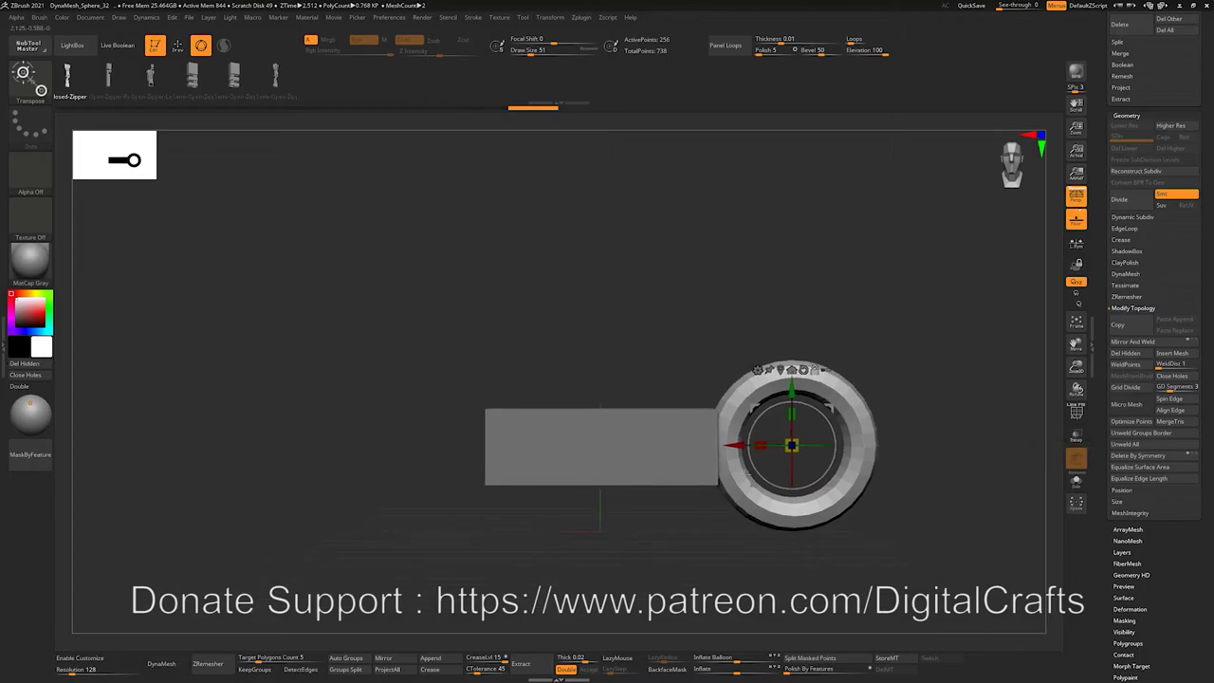
left_click(386, 657)
left_click(567, 281)
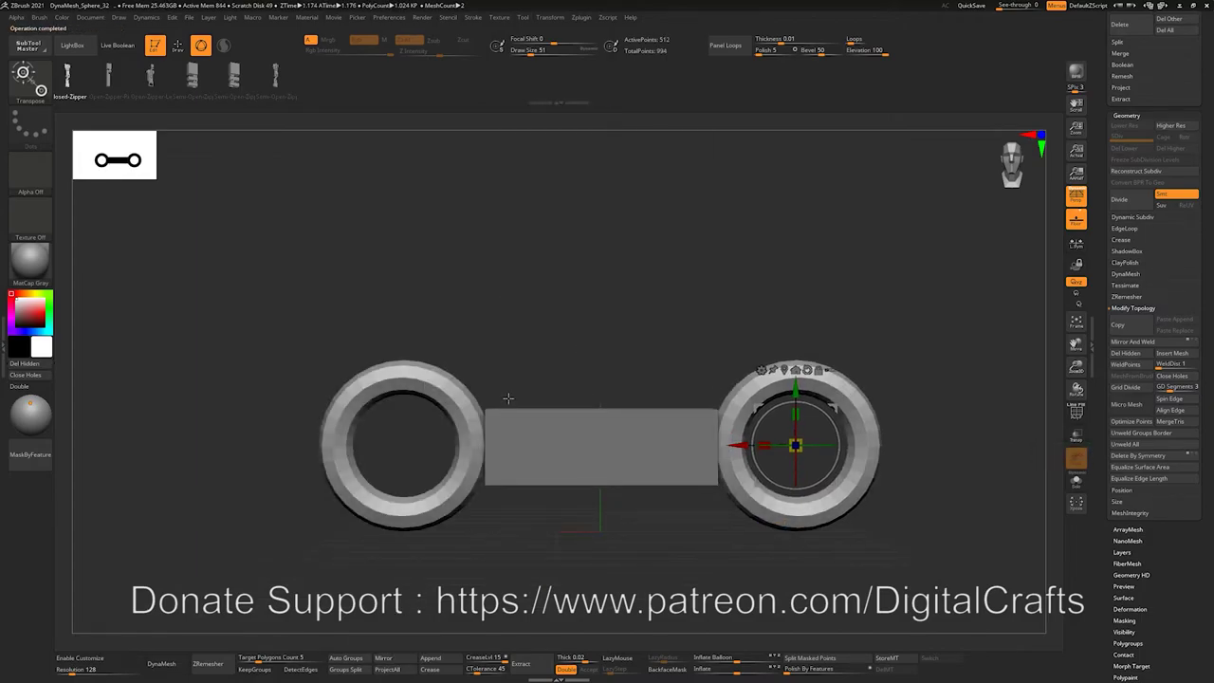
Look through the SubTool Master plugin's commands to see where its Mirror command is found.
left_click(586, 17)
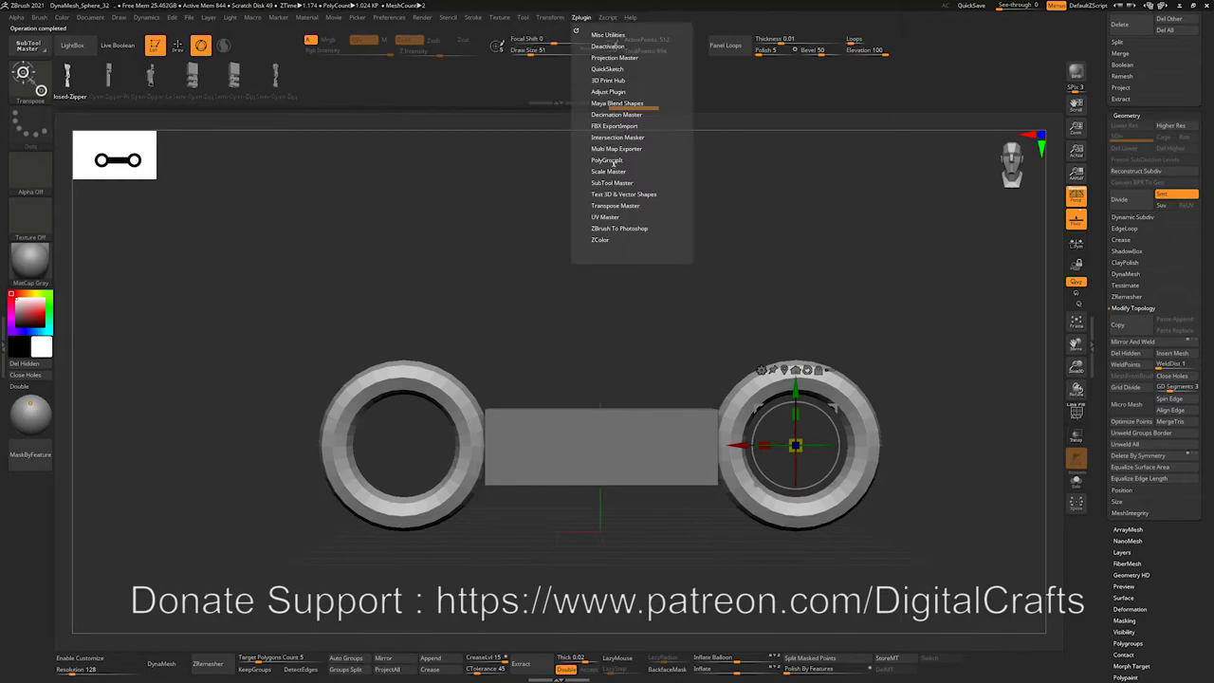
left_click(607, 182)
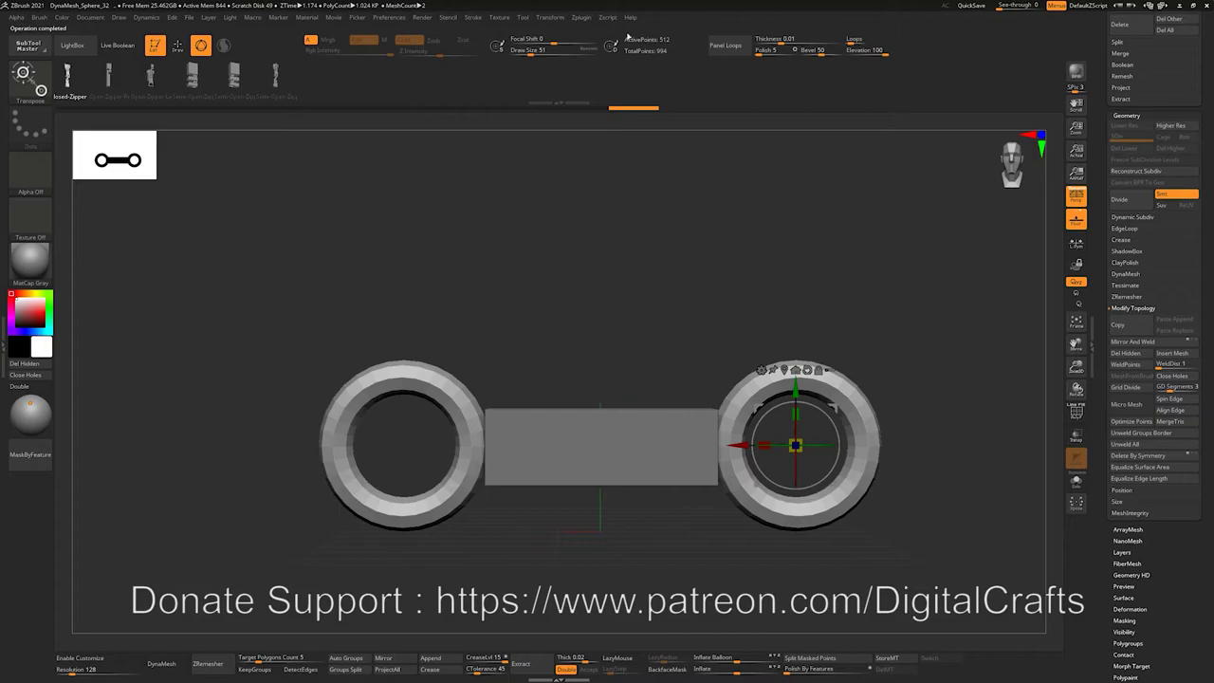
left_click(587, 17)
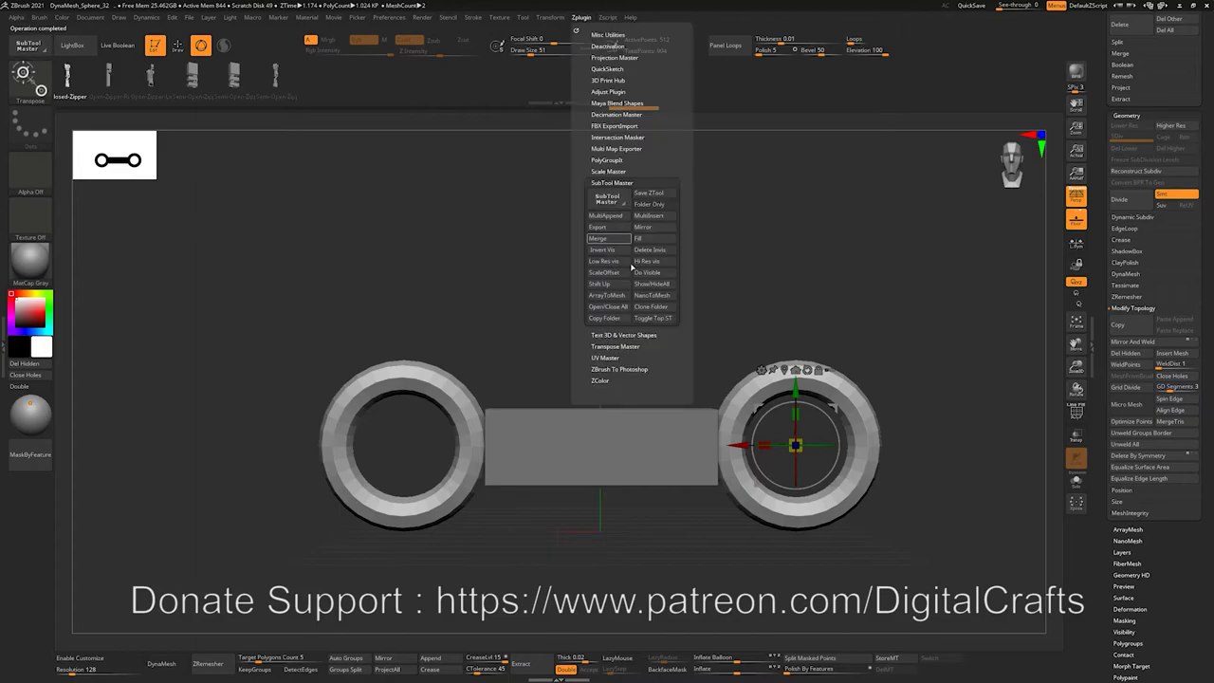
left_click(626, 229)
Turn on the PolyFrame display and give each ring its own polygroup with Auto Groups.
key("q")
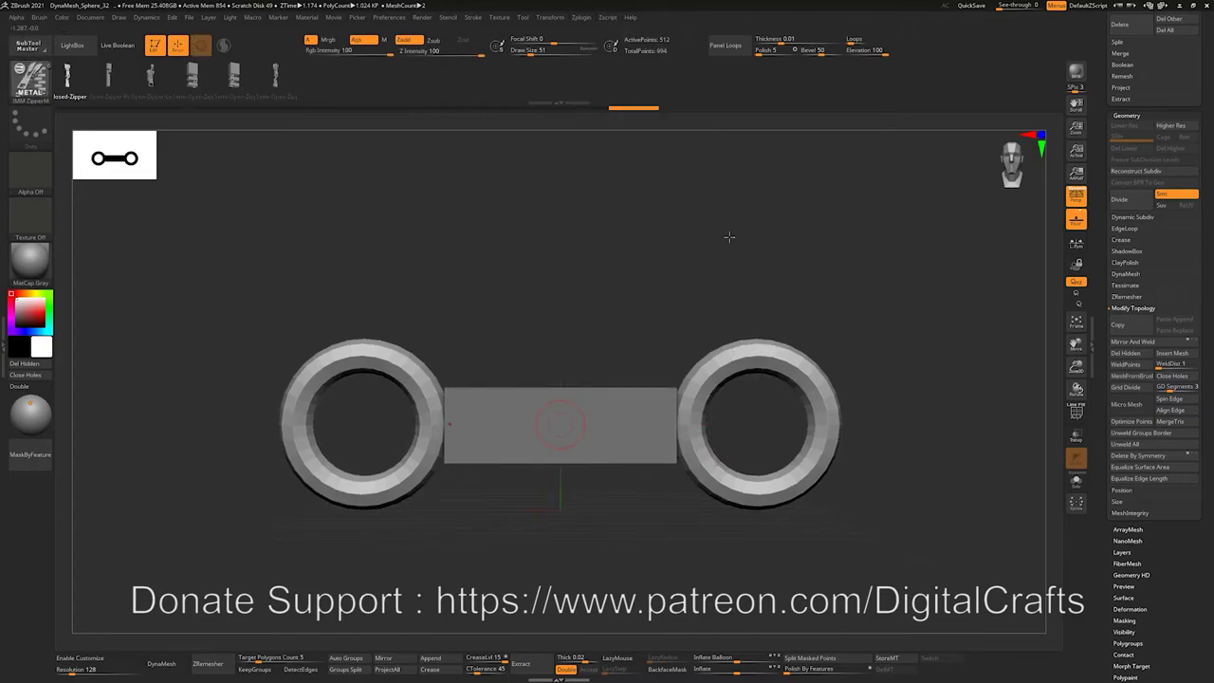
key("shift+f")
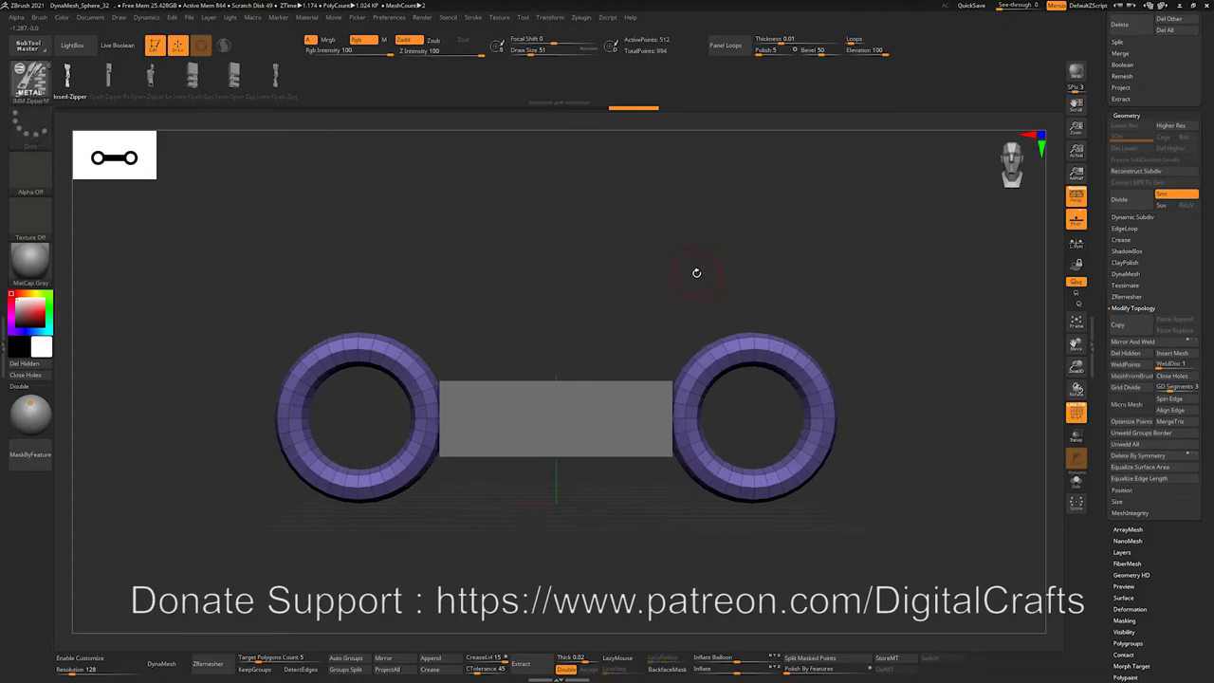
left_click(350, 659)
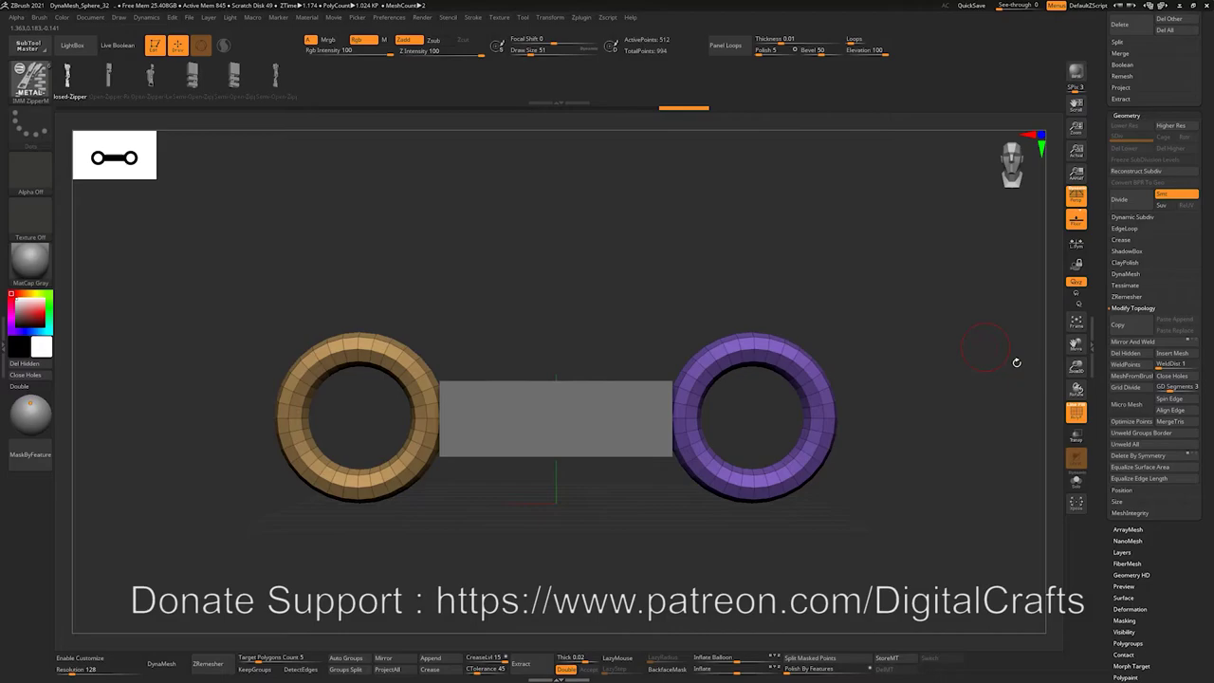
Examine the Polygroups options of the rings subtool and close them again.
scroll(1131, 375, "down", 5)
key("shift")
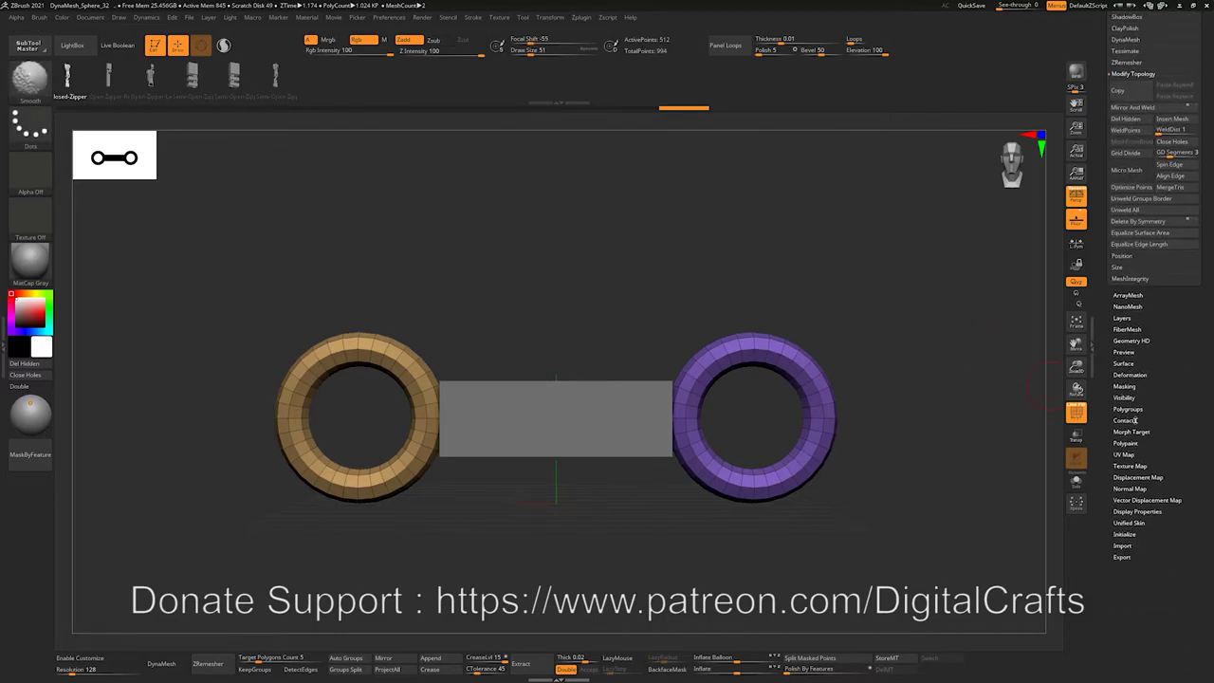
left_click(1128, 410)
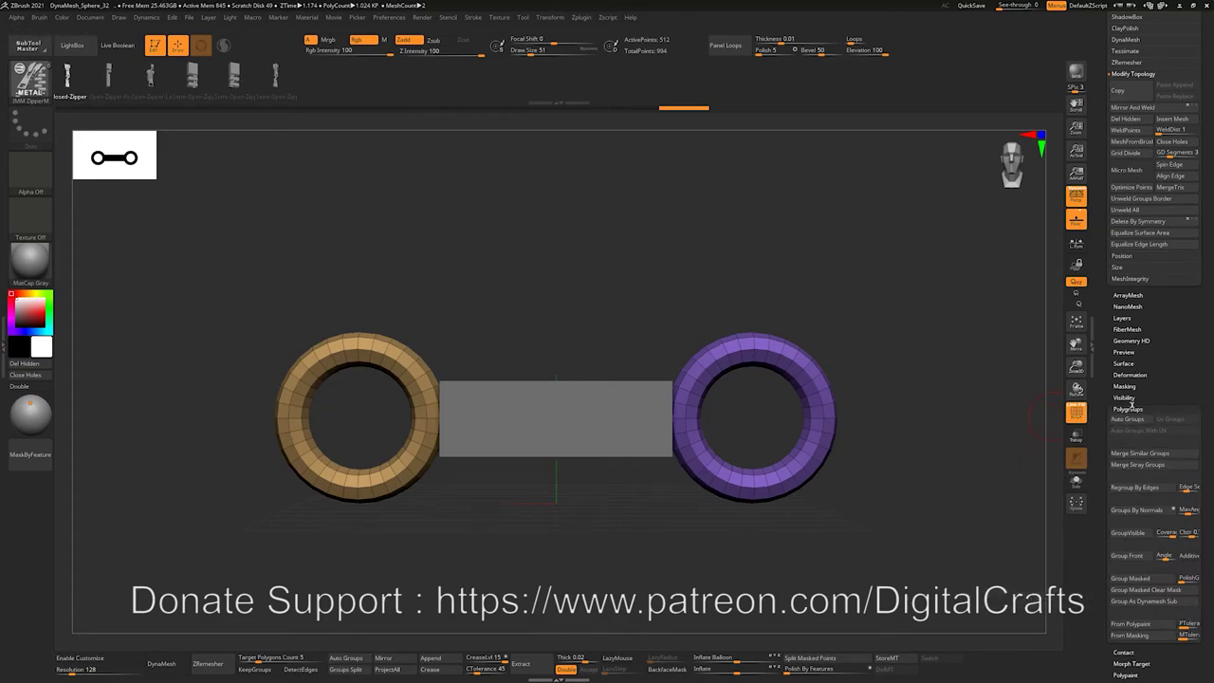
left_click_drag(671, 270, 751, 340, "alt")
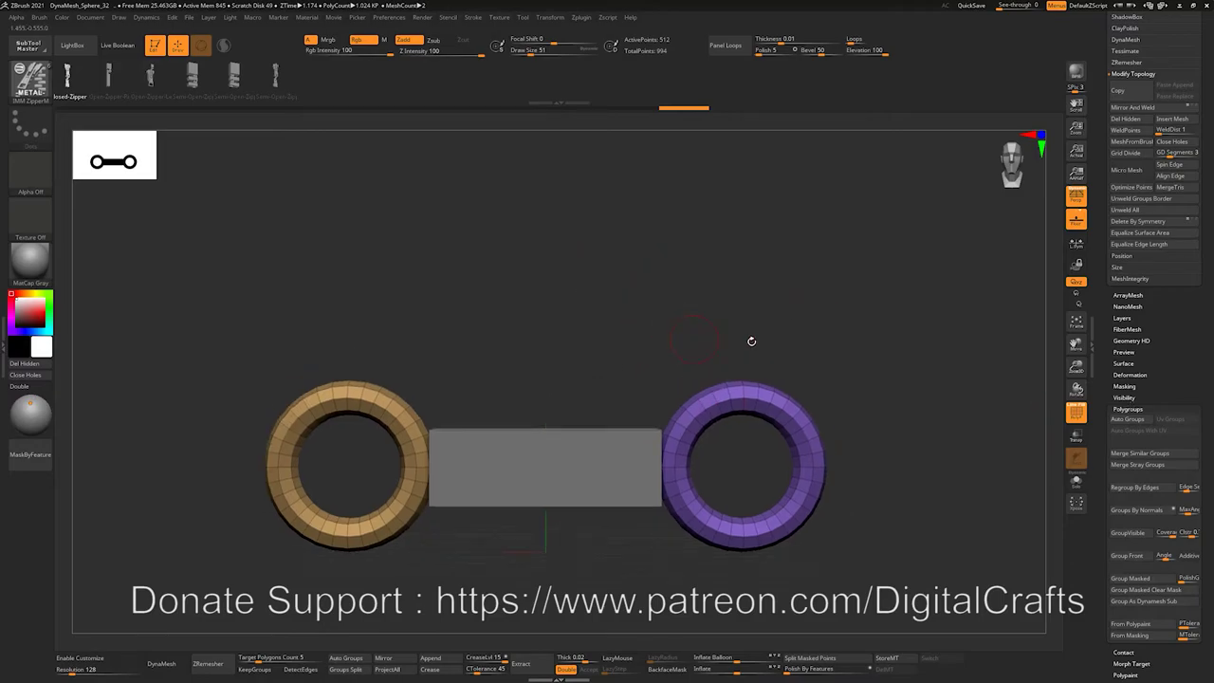
left_click(1135, 408)
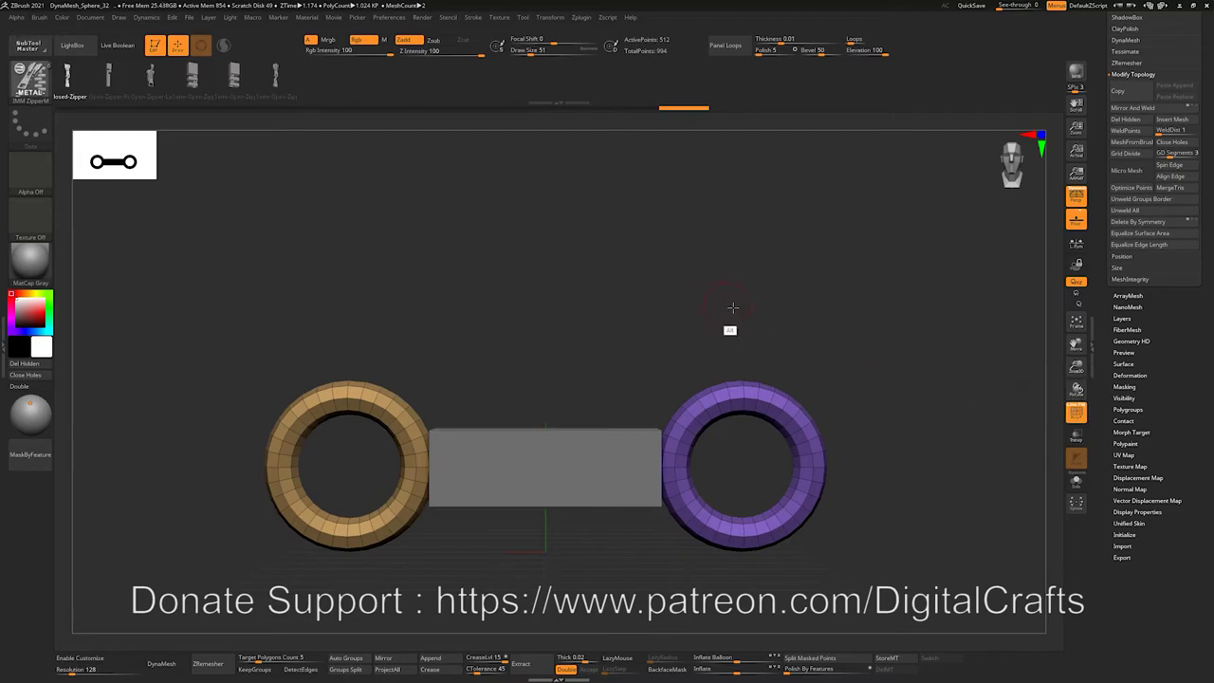
left_click_drag(729, 330, 758, 304, "alt")
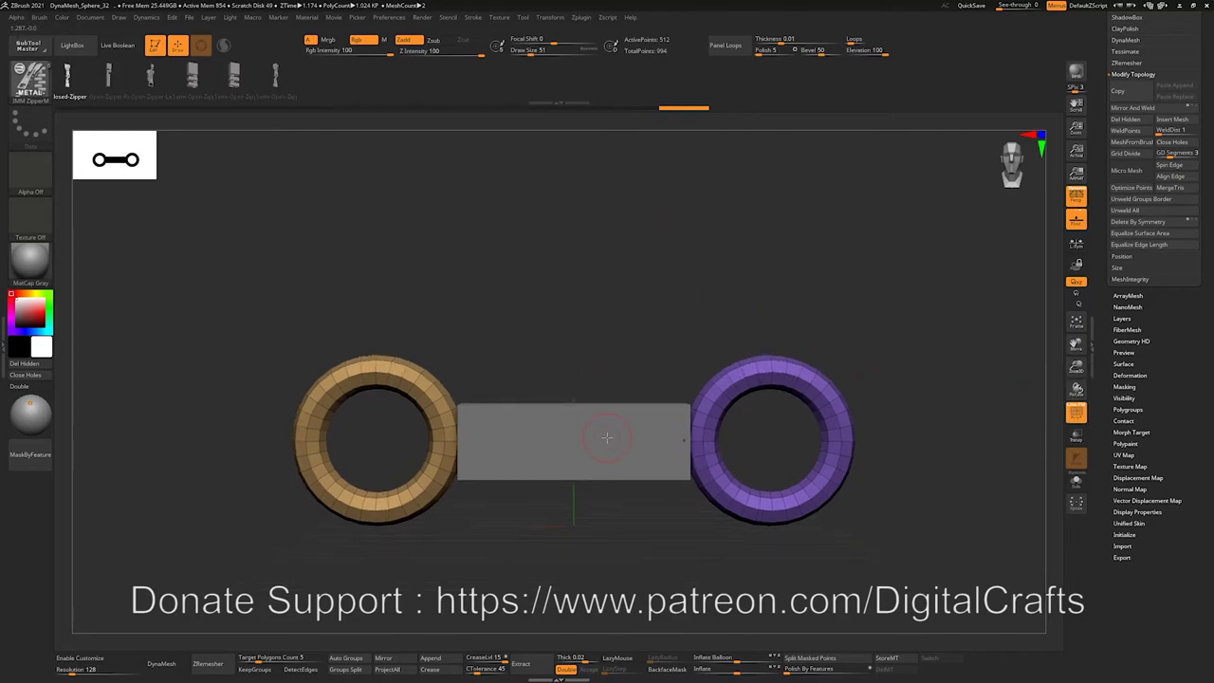
Make the bar between the two rings the active subtool.
left_click_drag(770, 320, 757, 275, "alt")
left_click(585, 459, "alt")
mouse_move(661, 298)
left_mouse_down()
mouse_move(654, 320)
mouse_move(661, 297)
mouse_move(691, 316)
mouse_move(688, 331)
mouse_move(754, 327)
mouse_move(677, 583)
left_mouse_up()
key("ctrl+shift")
left_click_drag(650, 366, 660, 364, "alt")
Isolate the bar's end face at one ring, then invert the visibility to hide that face and show the rest.
left_click_drag(681, 275, 689, 308, "ctrl+shift")
left_click_drag(623, 349, 864, 316, "alt")
left_click_drag(509, 269, 591, 573, "ctrl+shift")
left_click(707, 276, "ctrl+shift")
mouse_move(708, 277)
left_mouse_down()
mouse_move(744, 278)
mouse_move(714, 288)
left_mouse_up()
key("ctrl")
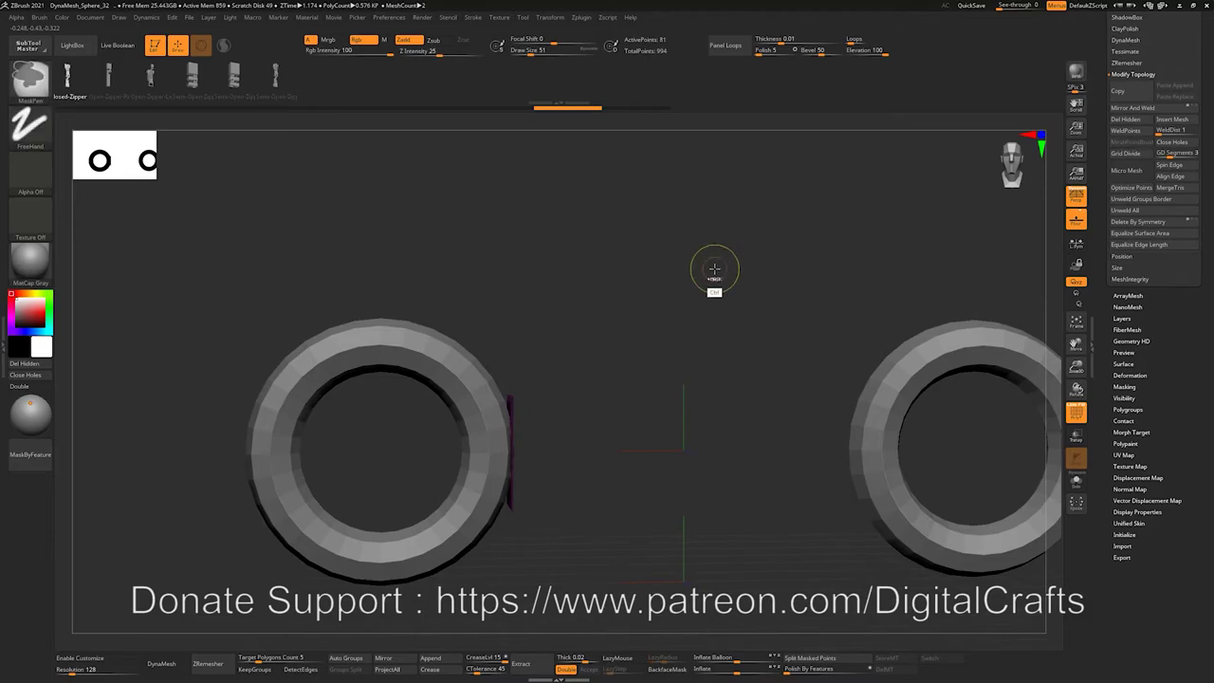
left_click(723, 270, "ctrl")
left_click(764, 278, "ctrl+shift")
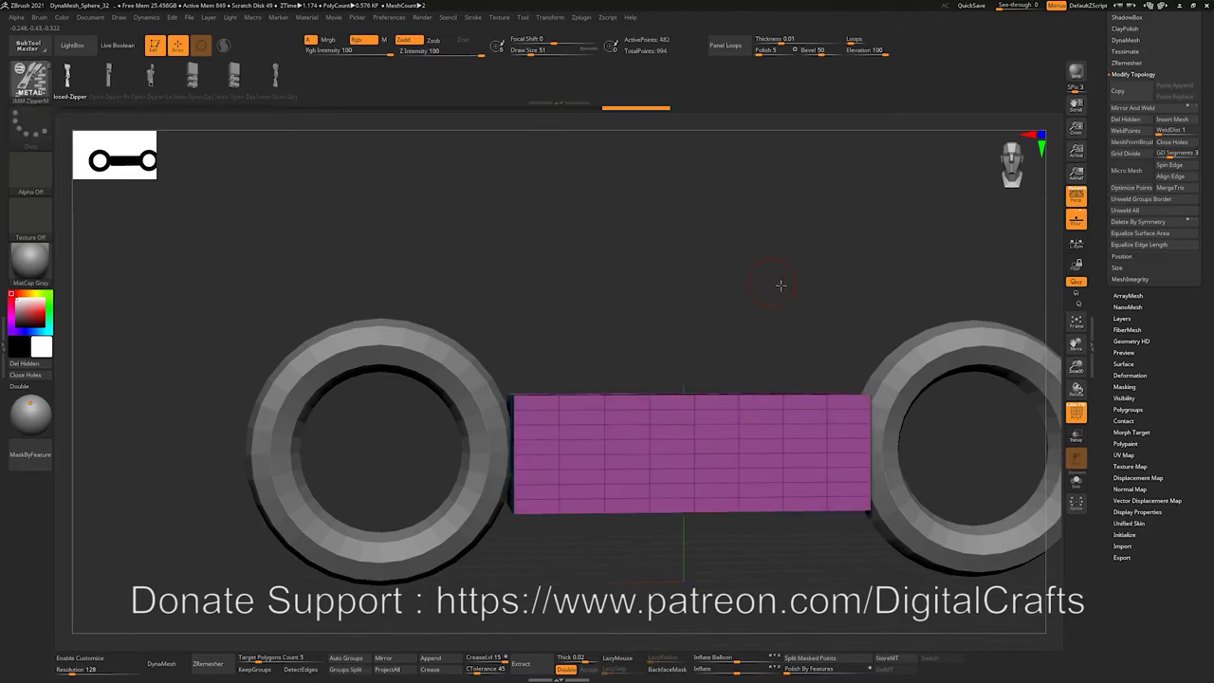
left_click_drag(781, 286, 756, 302)
Hide the bar's opposite end face too and put the remaining visible faces into one polygroup.
left_click_drag(932, 276, 834, 527, "ctrl+shift")
left_click_drag(876, 243, 905, 354)
left_click_drag(862, 226, 886, 309, "ctrl+shift")
key("ctrl+w")
left_click(865, 272, "ctrl+shift")
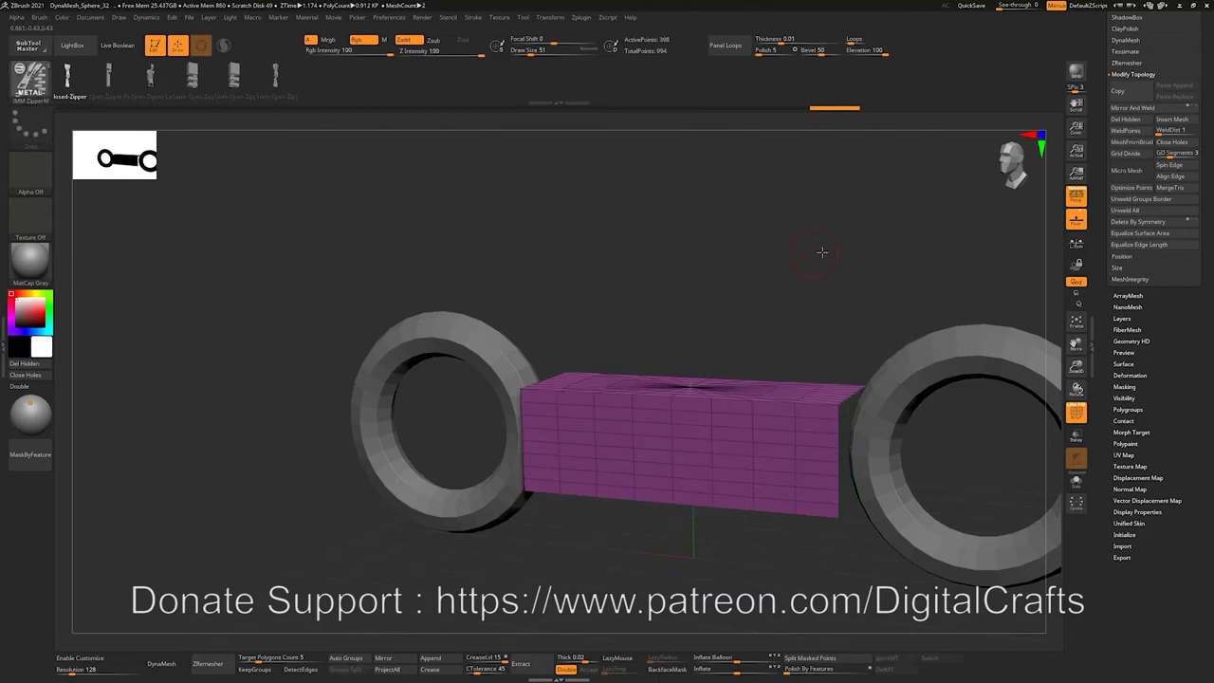
Delete the hidden end faces from the bar and turn off the PolyFrame display in front view.
left_click_drag(822, 252, 528, 428)
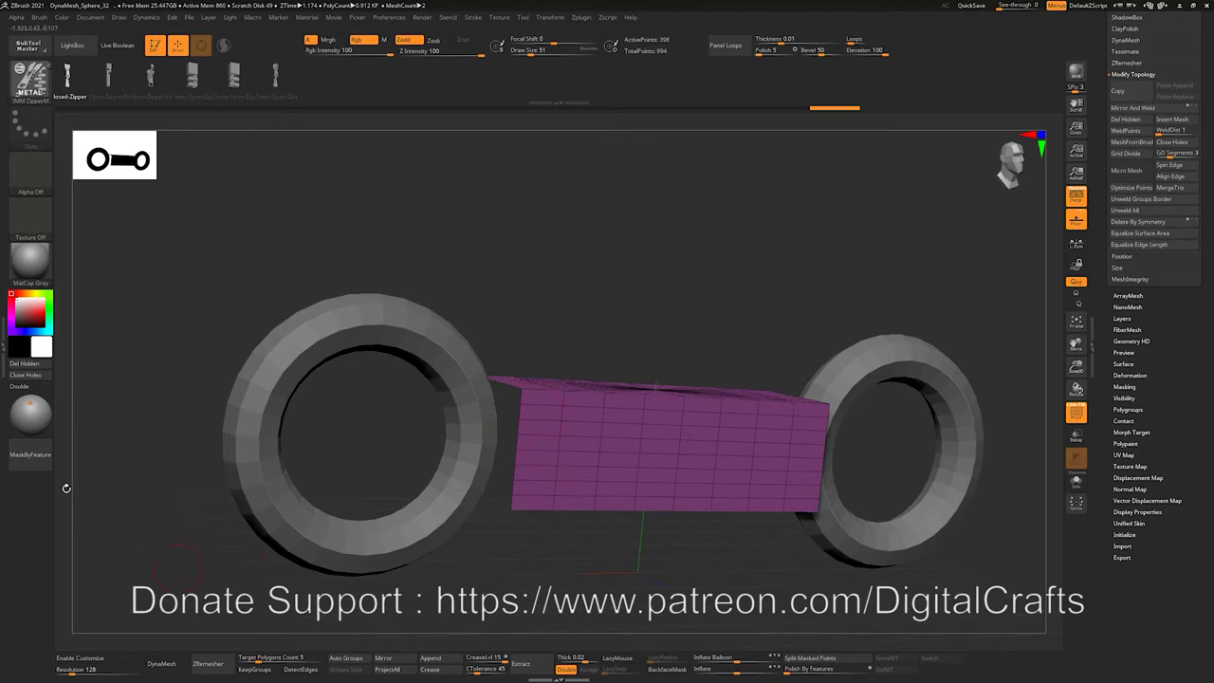
left_click(28, 364)
left_click_drag(680, 308, 774, 380, "shift")
key("shift+f")
left_click_drag(772, 317, 706, 281, "alt")
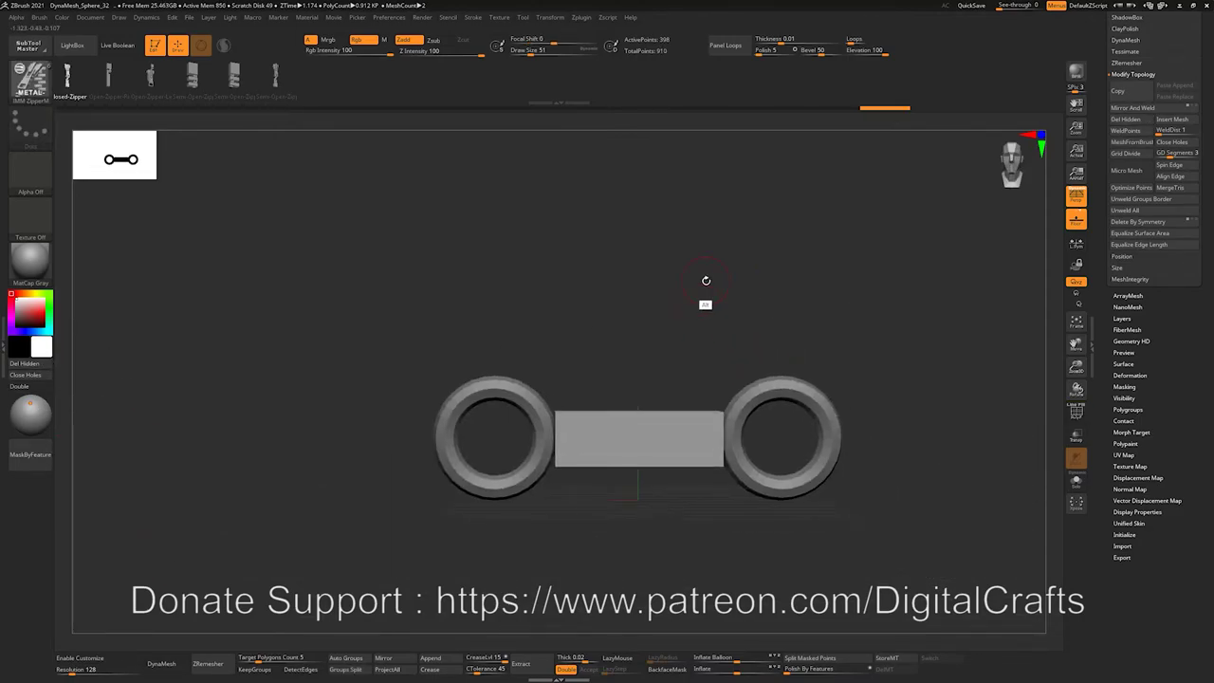
Switch the active tool to the Cylinder3D primitive and turn on its PolyFrame display.
left_click_drag(1210, 223, 1210, 341)
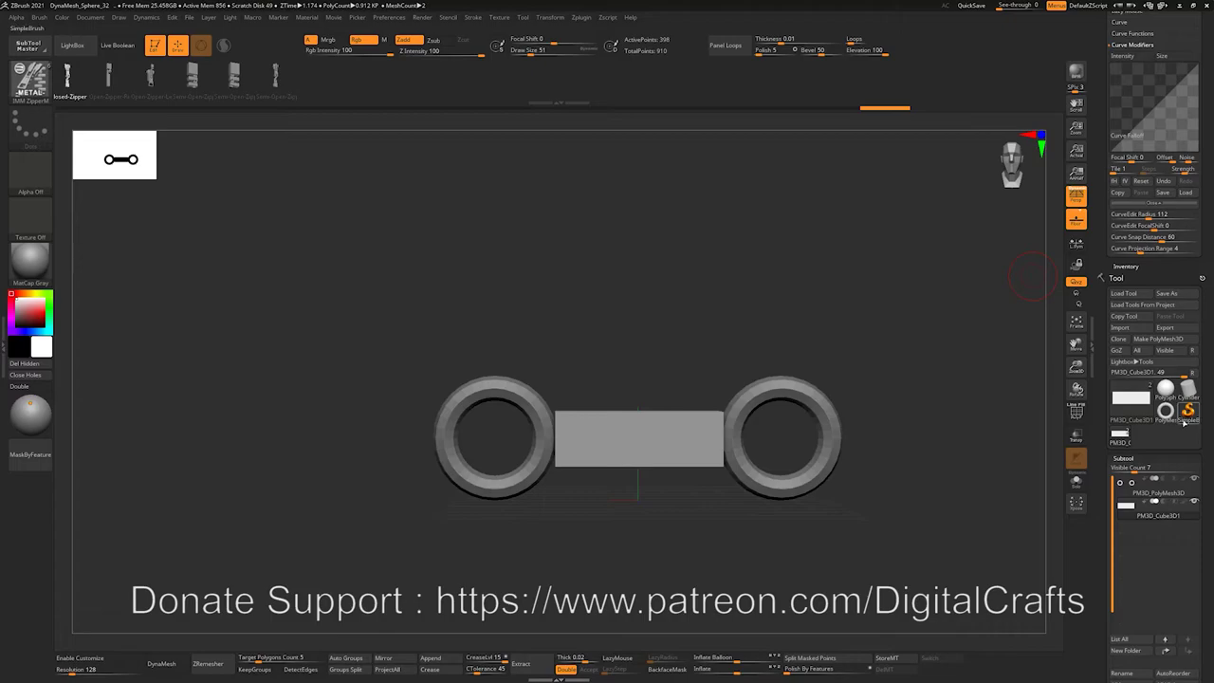
left_click(1188, 389)
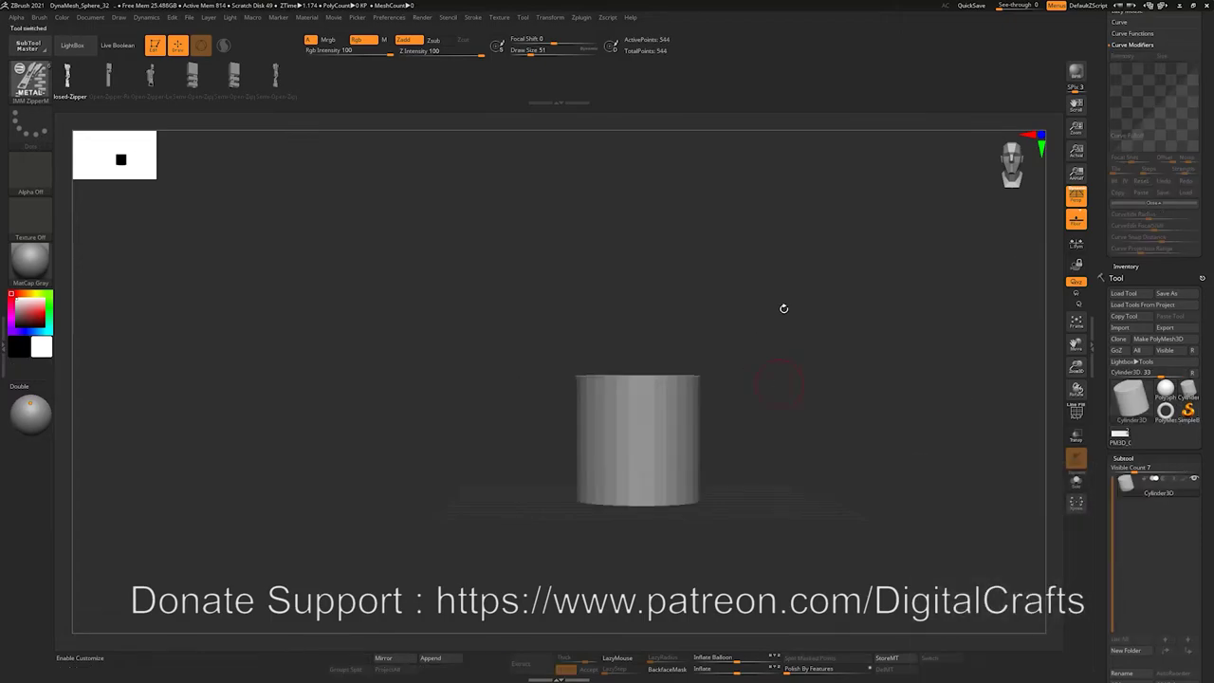
left_click_drag(822, 323, 810, 411)
key("shift+f")
left_click_drag(633, 312, 488, 250, "alt")
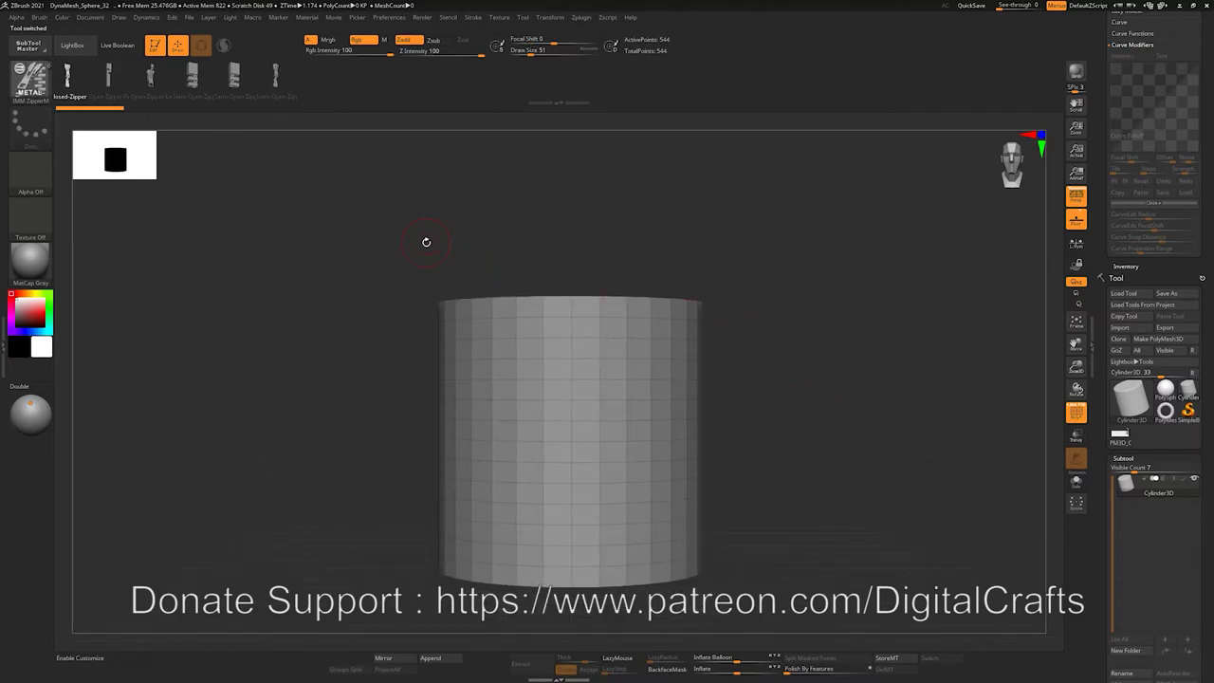
left_click_drag(787, 235, 789, 226, "alt")
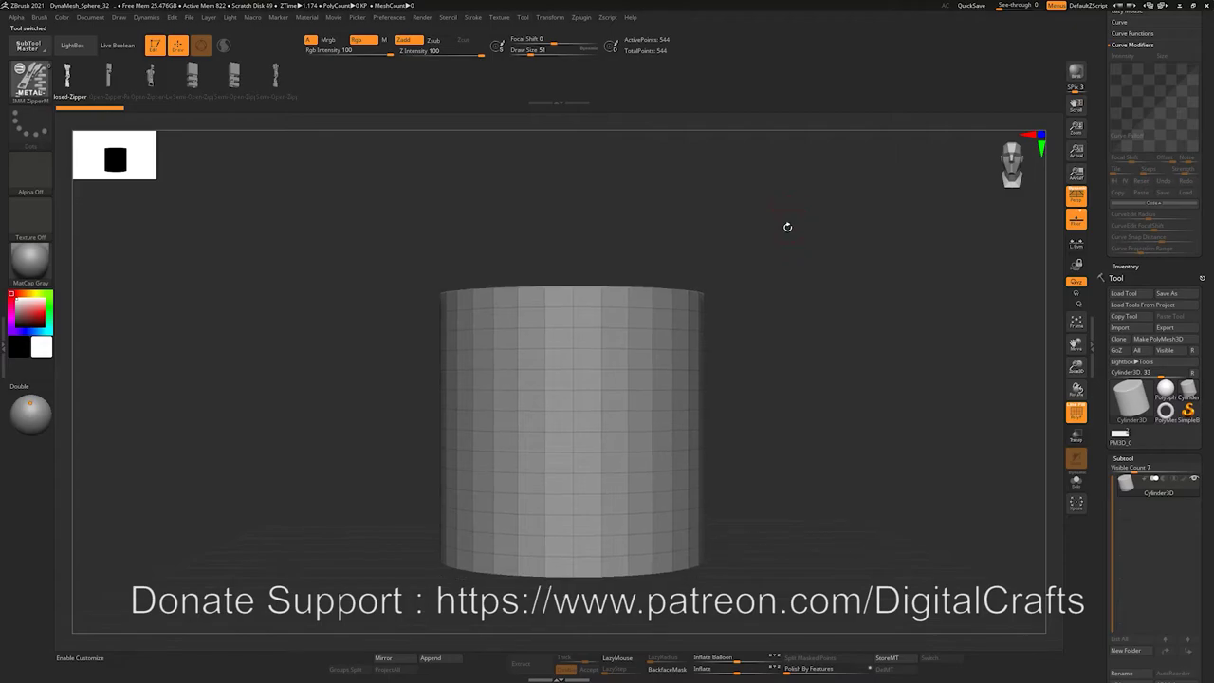
Select the Move brush and convert the cylinder into a PolyMesh3D.
left_click_drag(1209, 223, 1208, 382)
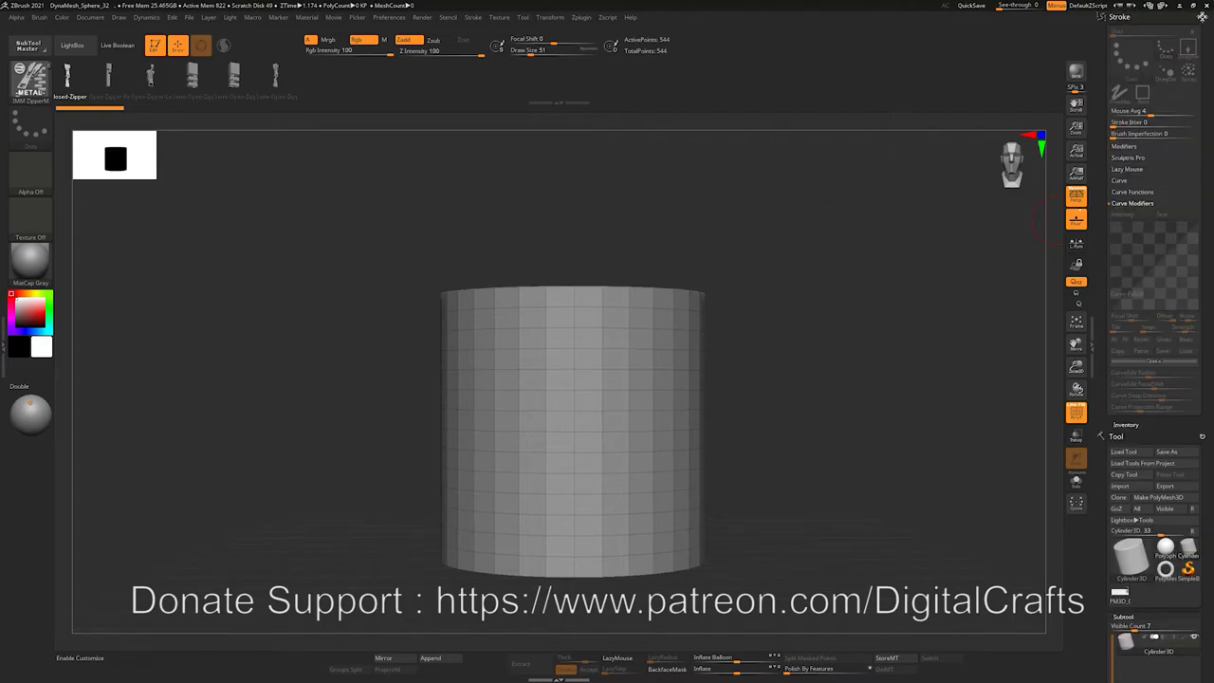
key("b")
key("m")
key("v")
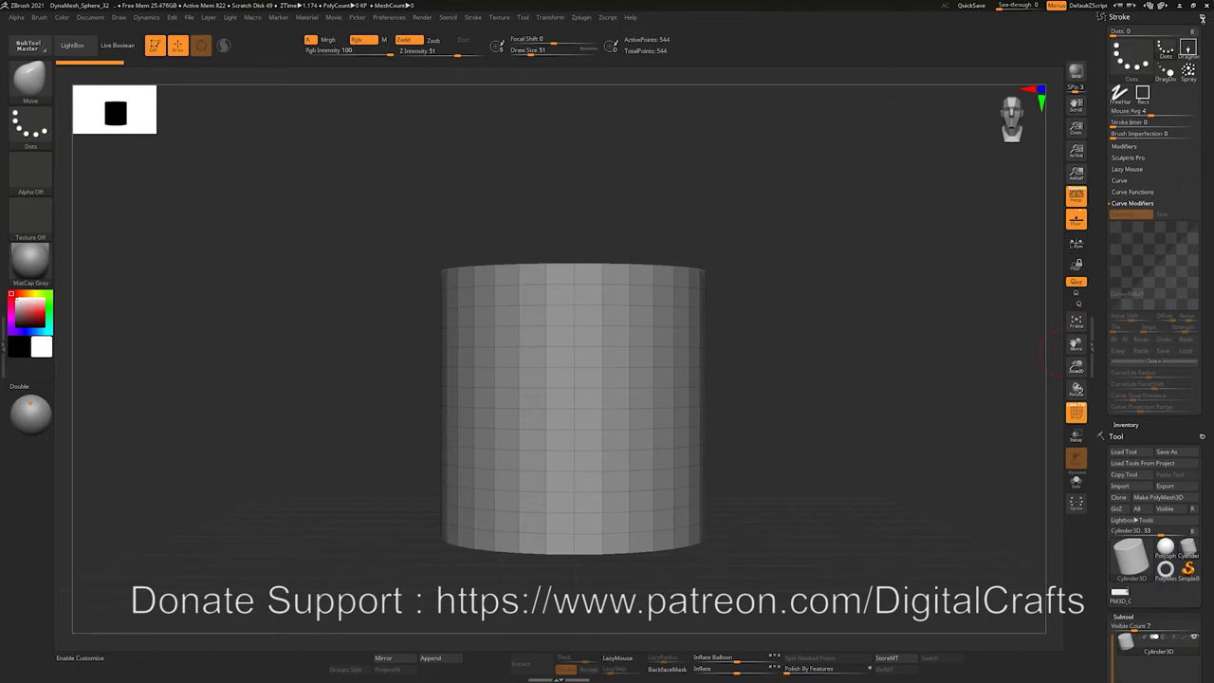
scroll(1152, 361, "down", 5)
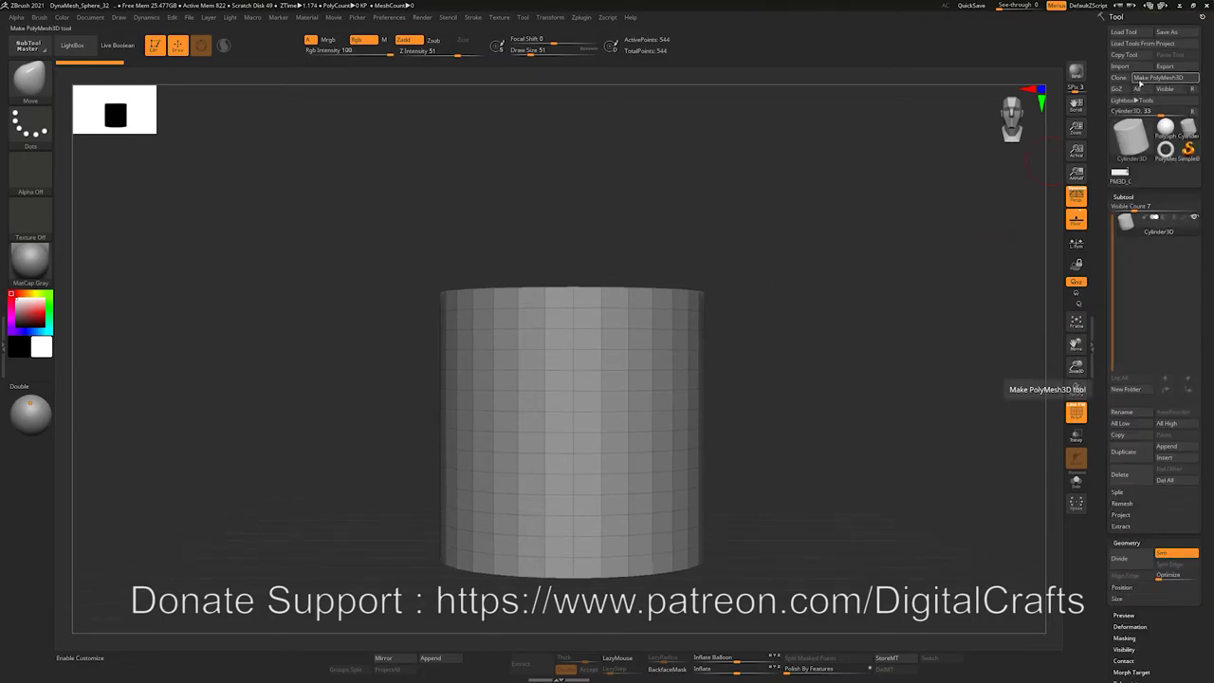
left_click(1141, 81)
mouse_move(727, 258)
left_mouse_down()
mouse_move(764, 284)
mouse_move(769, 339)
mouse_move(769, 289)
mouse_move(766, 306)
mouse_move(920, 371)
mouse_move(1005, 295)
mouse_move(1032, 235)
left_mouse_up()
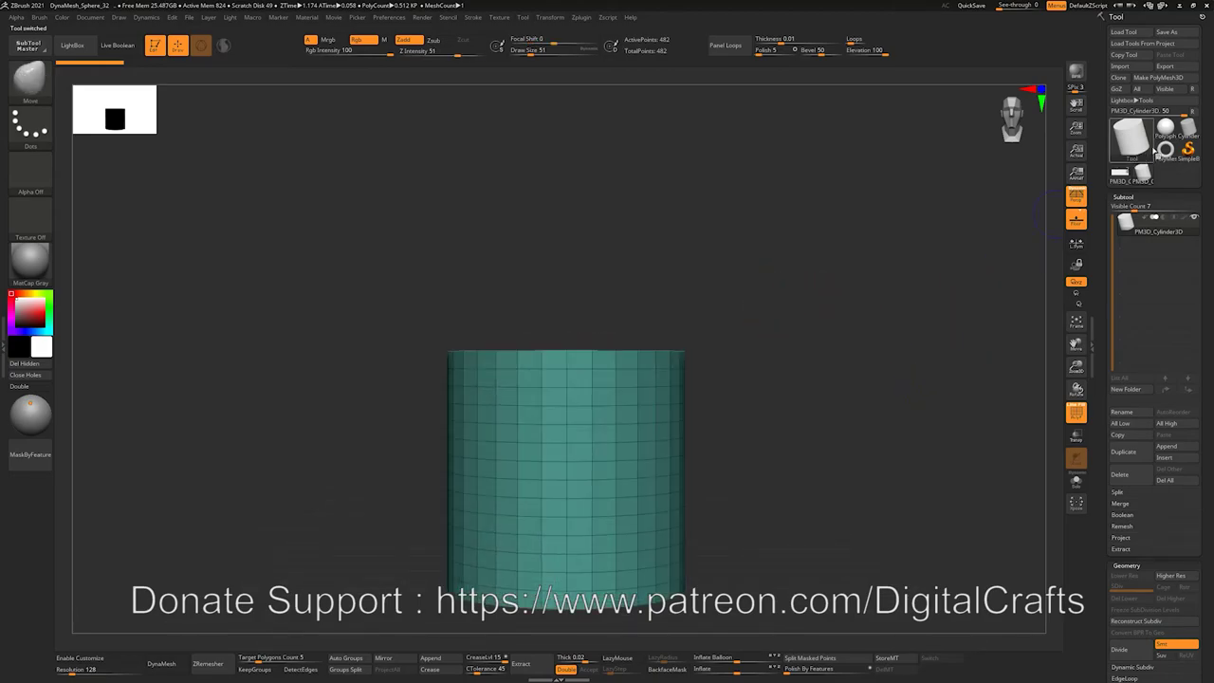
Create a new InsertMesh brush from the PM3D_Cylinder3D mesh.
left_click(38, 18)
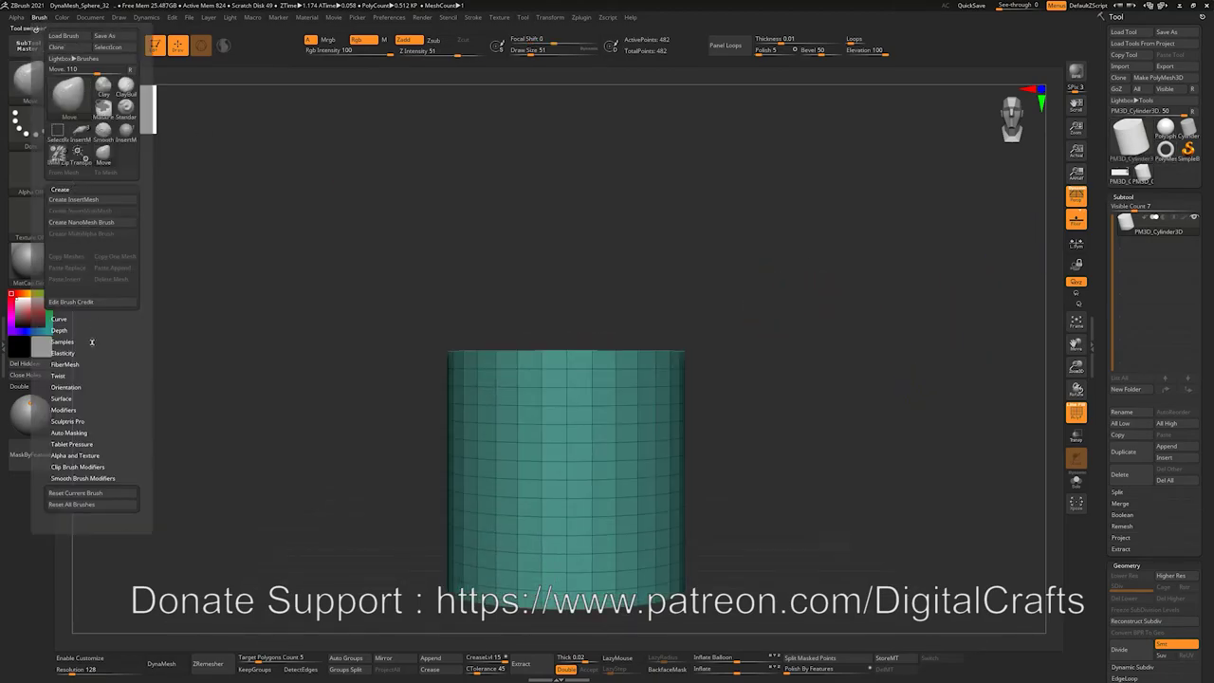
left_click(81, 200)
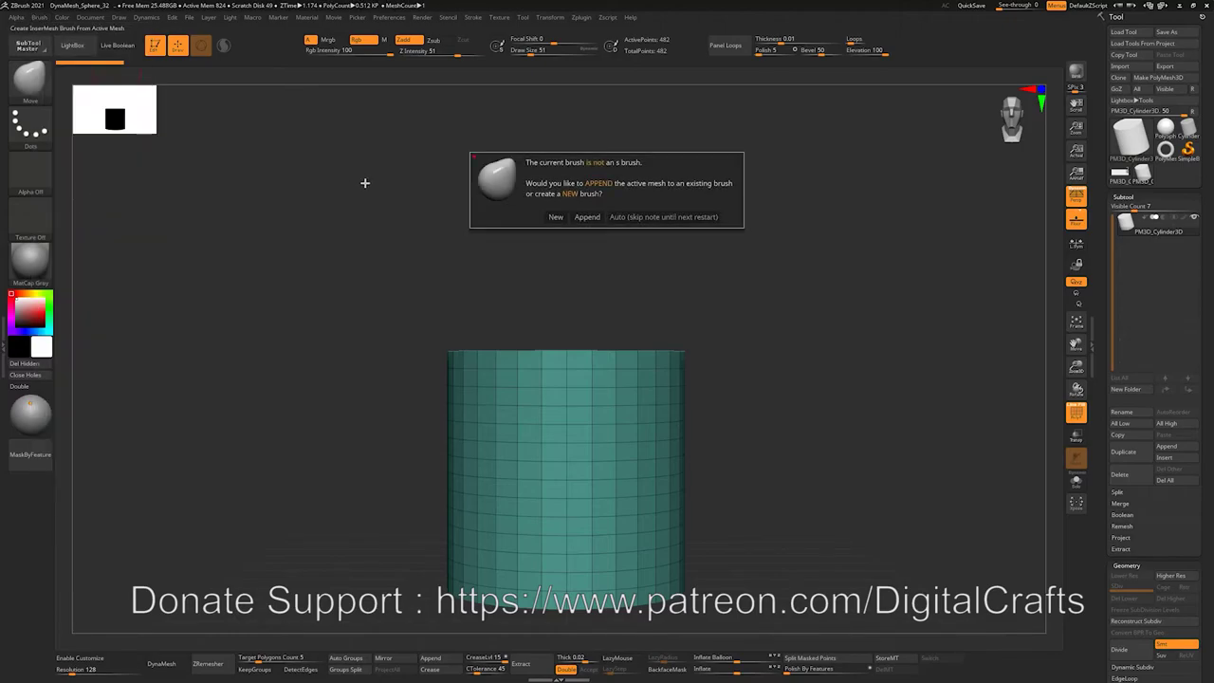
left_click(550, 218)
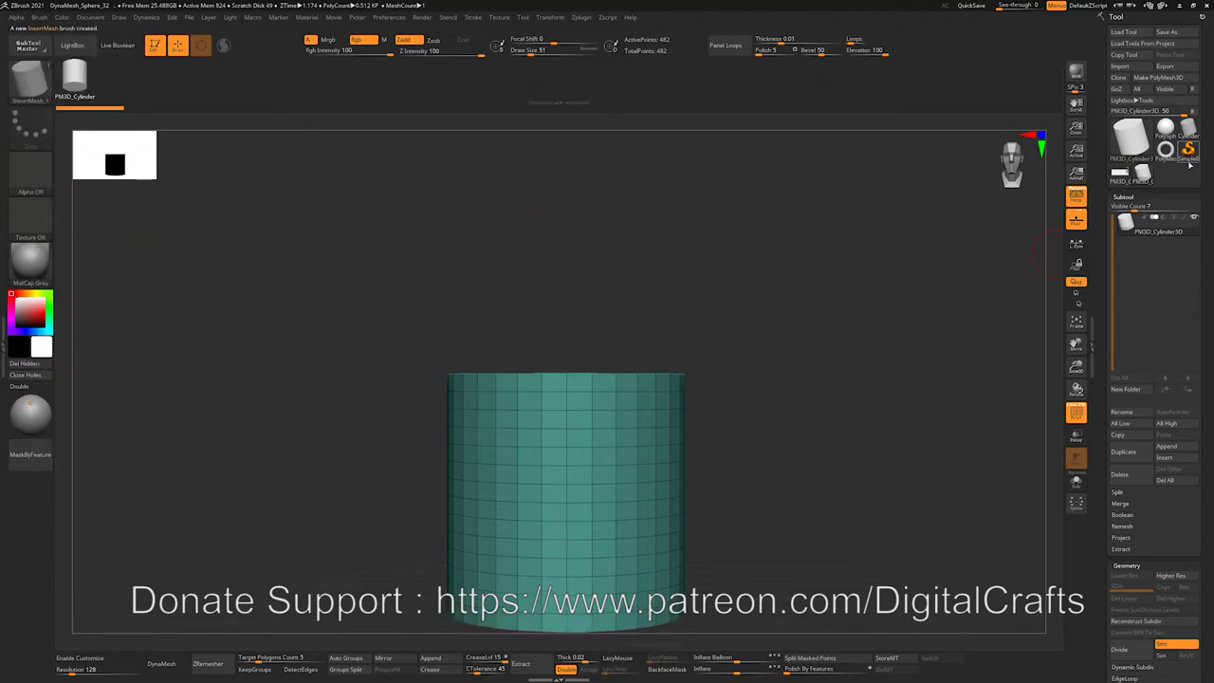
Switch to the PolySphere and try two cylinder insert strokes on its surface, undoing each one.
mouse_move(1172, 133)
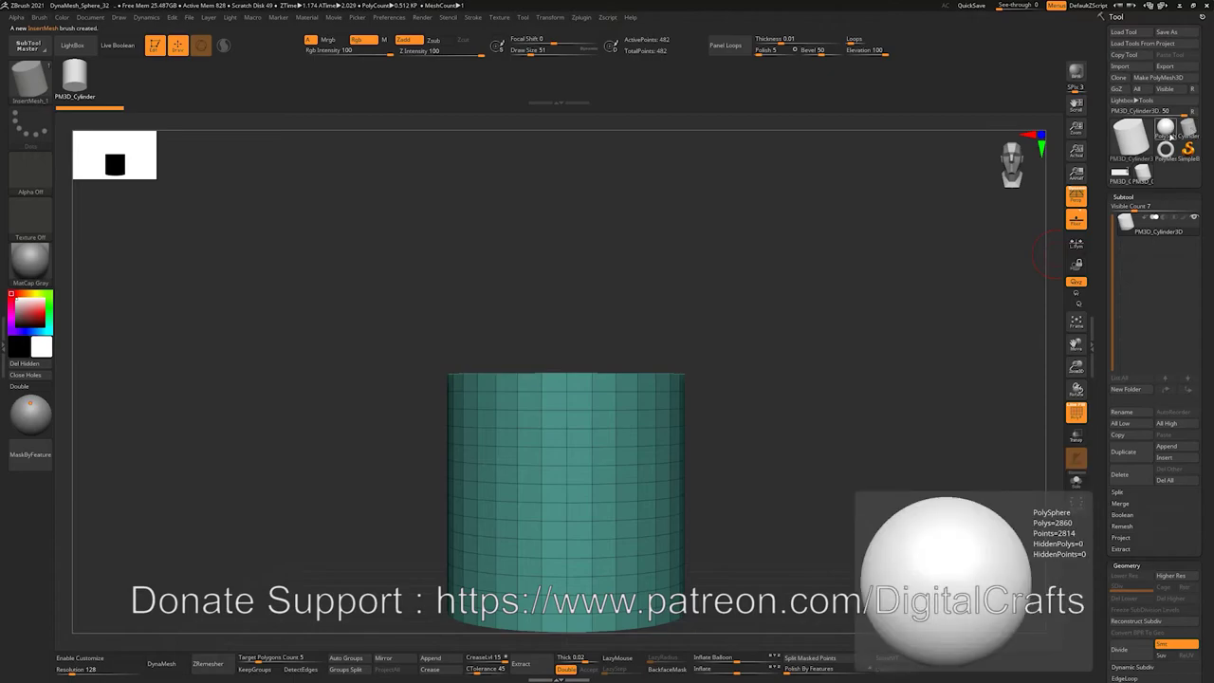
left_click(1173, 134)
left_click_drag(723, 303, 706, 344)
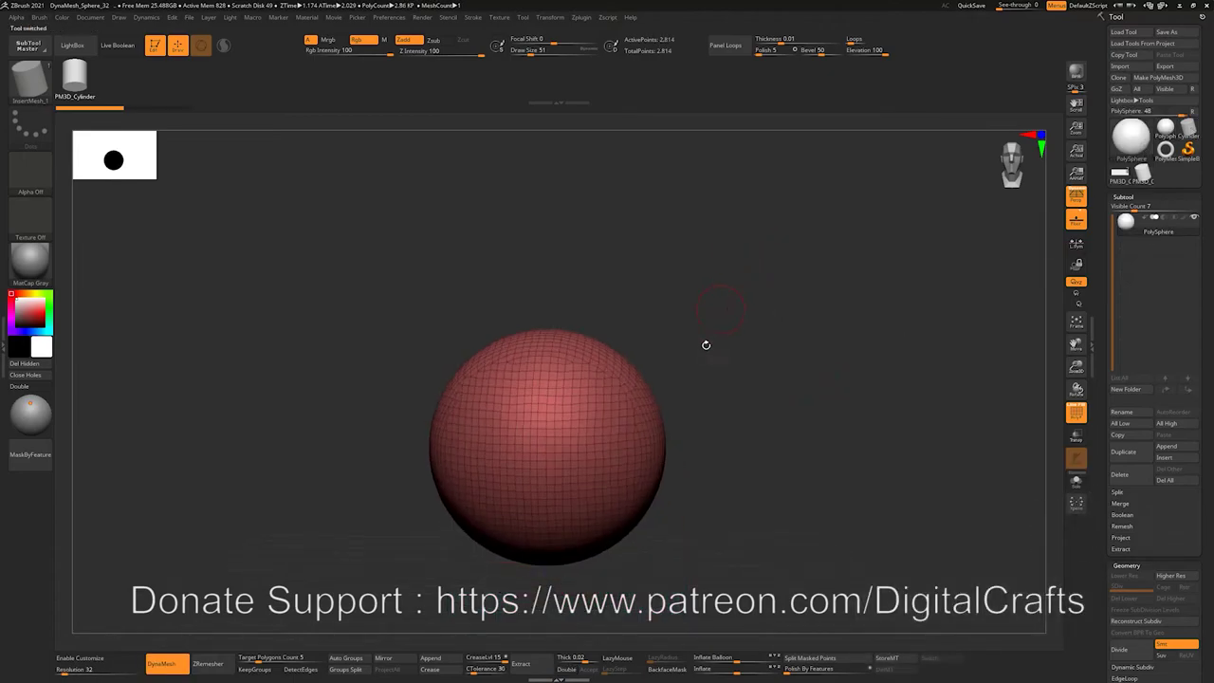
left_click_drag(589, 445, 835, 218)
key("ctrl+z")
left_click_drag(539, 407, 577, 368)
key("ctrl+z")
Turn on Curve Mode for the cylinder InsertMesh brush, undoing the trial strokes made on the sphere.
left_click(473, 17)
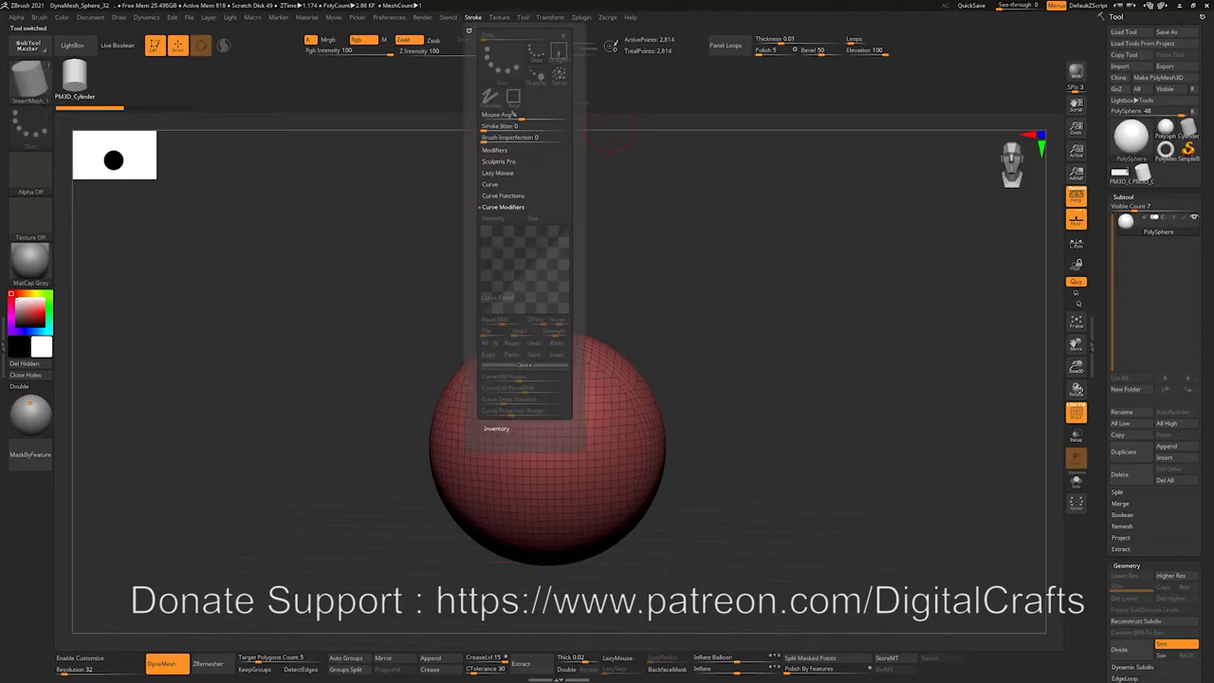
left_click(491, 184)
left_click(502, 196)
left_click_drag(548, 446, 847, 181)
key("ctrl+z")
left_click_drag(606, 366, 612, 273)
key("ctrl+z")
key("shift")
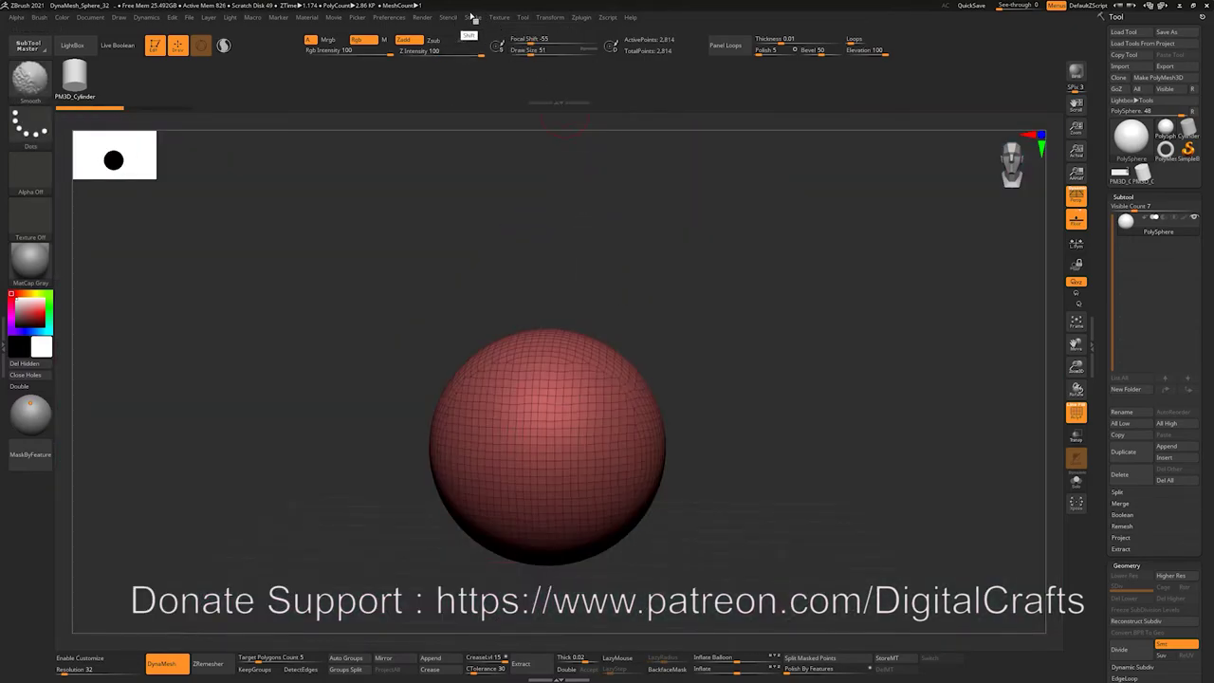
left_click(472, 17)
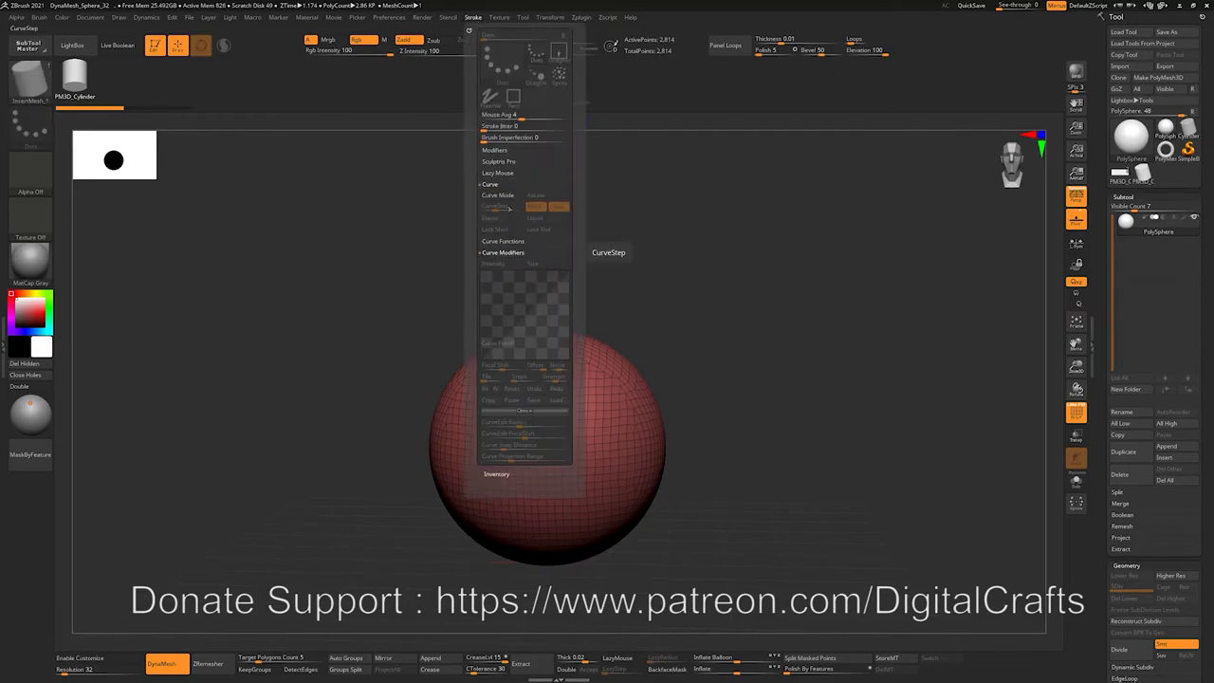
left_click(506, 196)
left_click(506, 196)
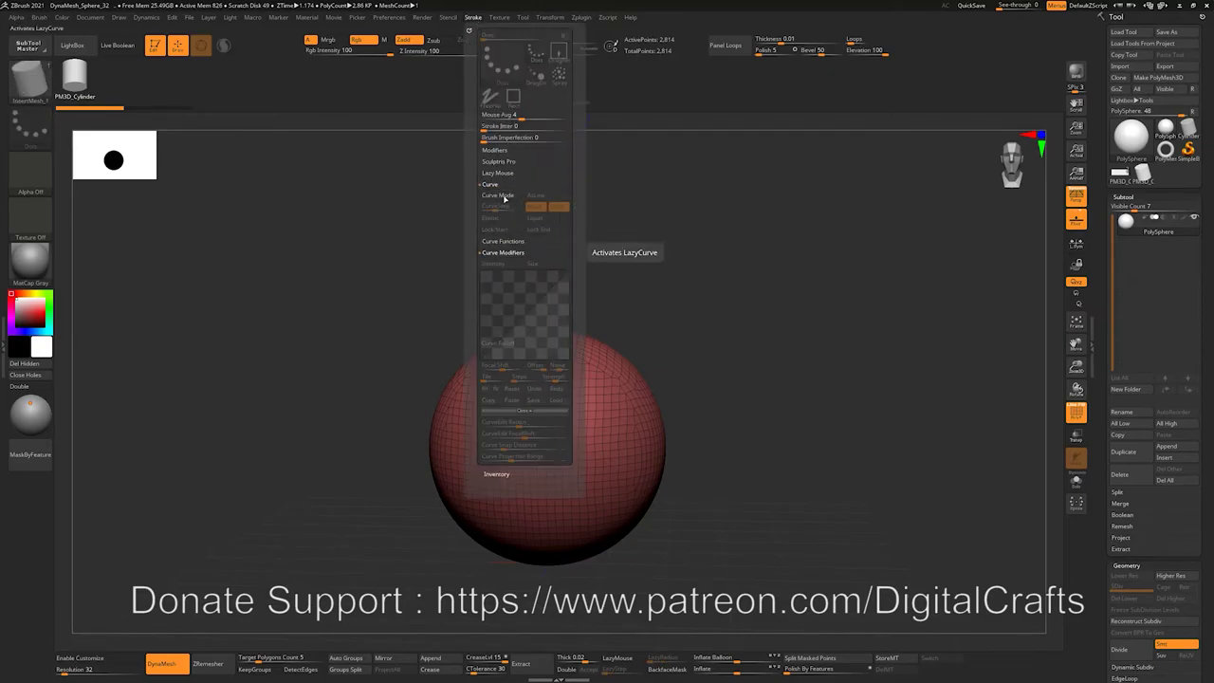
left_click(505, 196)
Draw a test curve of cylinders from the sphere out into empty space, inspect the joints between pieces, and undo it.
left_click_drag(548, 447, 804, 230)
mouse_move(817, 406)
left_mouse_down("alt")
mouse_move(772, 390)
mouse_move(805, 436)
mouse_move(754, 418)
left_mouse_up("alt")
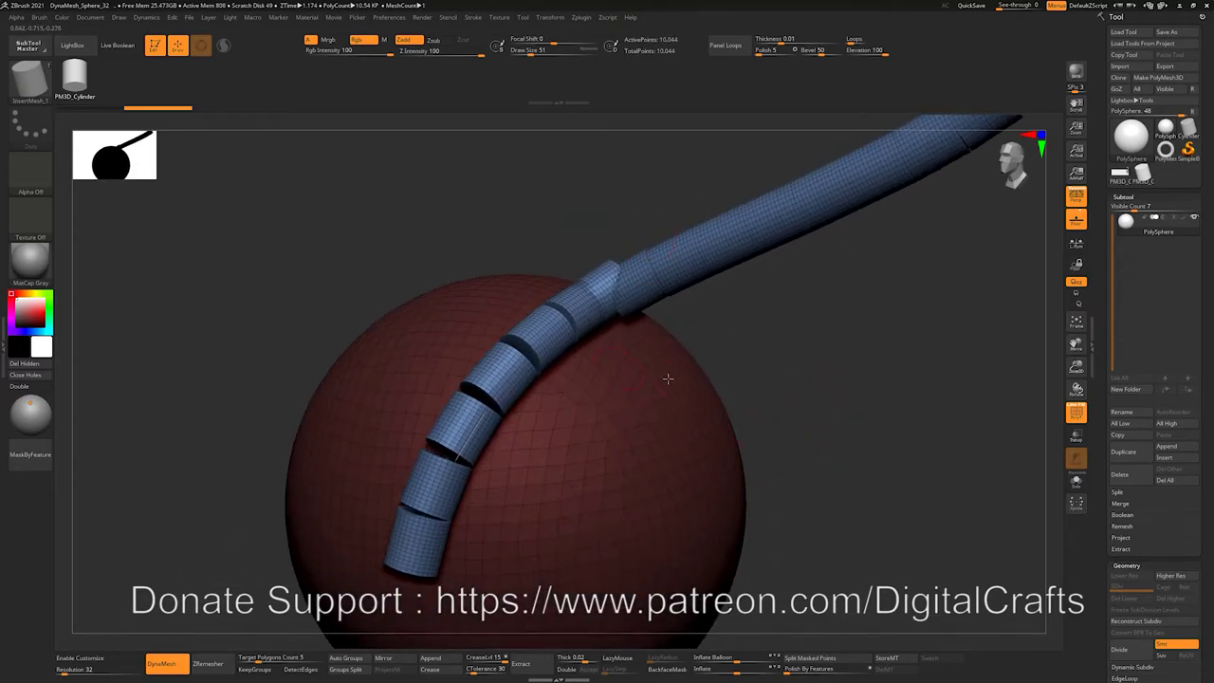
mouse_move(787, 458)
left_mouse_down()
mouse_move(748, 404)
mouse_move(561, 412)
left_mouse_up()
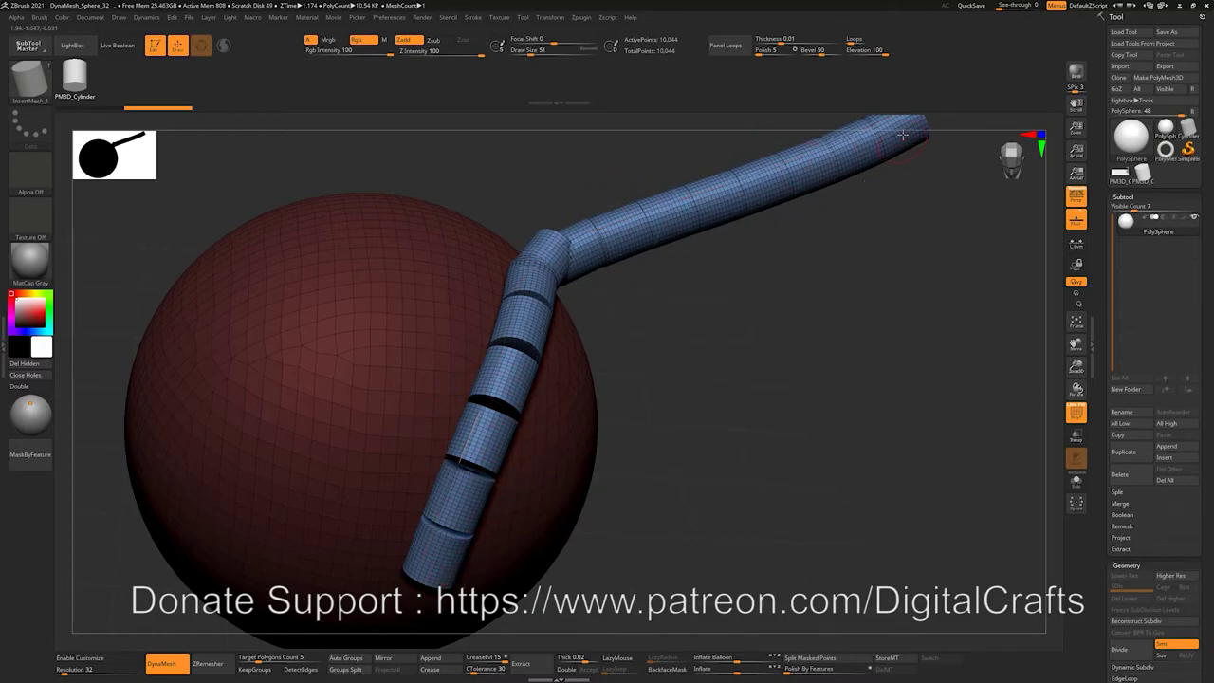
left_click_drag(717, 429, 745, 416)
key("ctrl+z")
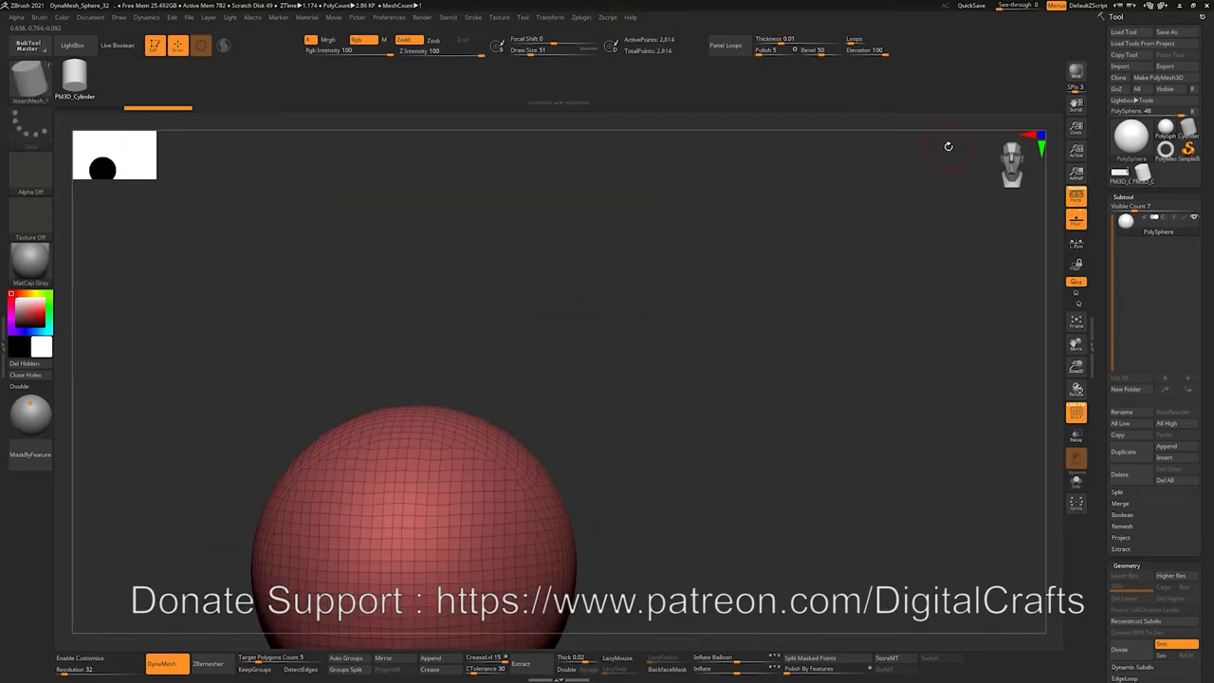
Switch the active tool back to the PM3D_Cylinder3D mesh in front view.
left_click(1191, 132)
left_click_drag(578, 321, 680, 275, "alt")
left_click(1148, 177)
left_click_drag(766, 363, 799, 271, "alt")
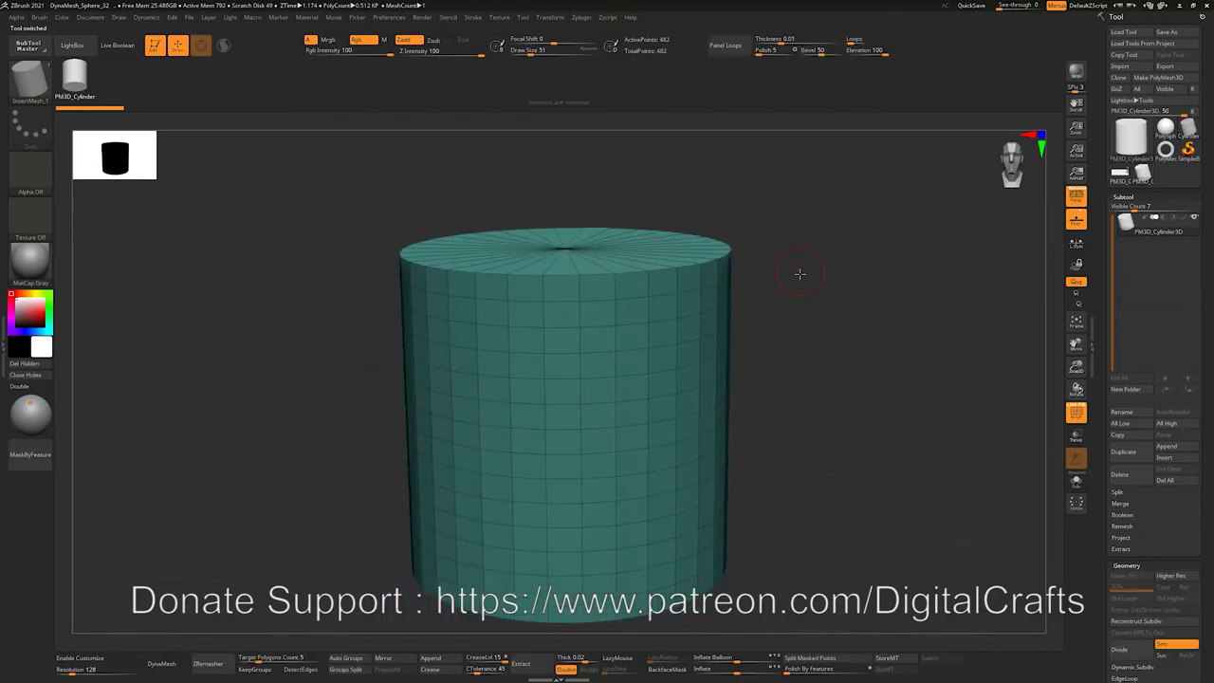
left_click_drag(779, 319, 767, 288, "shift")
Try initializing the cylinder mesh as a quick Z-axis cylinder (QCyl Z) and undo it.
left_click_drag(1211, 507, 1212, 391)
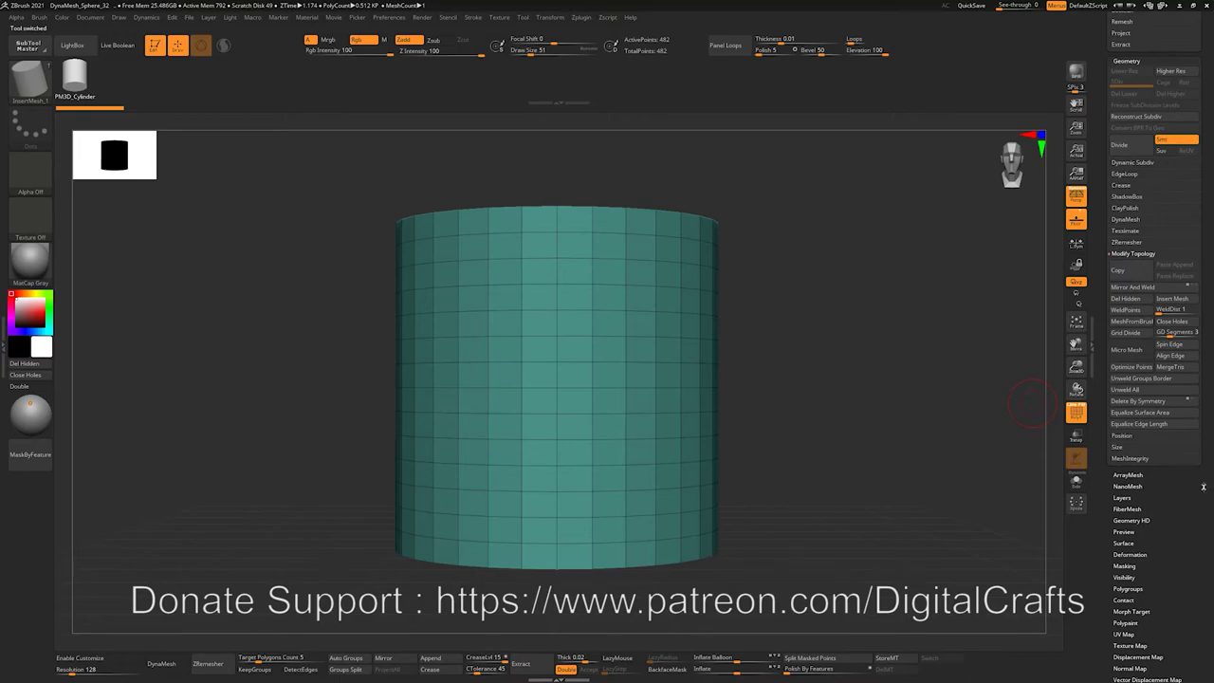
scroll(1203, 509, "down", 4)
left_click(1130, 520)
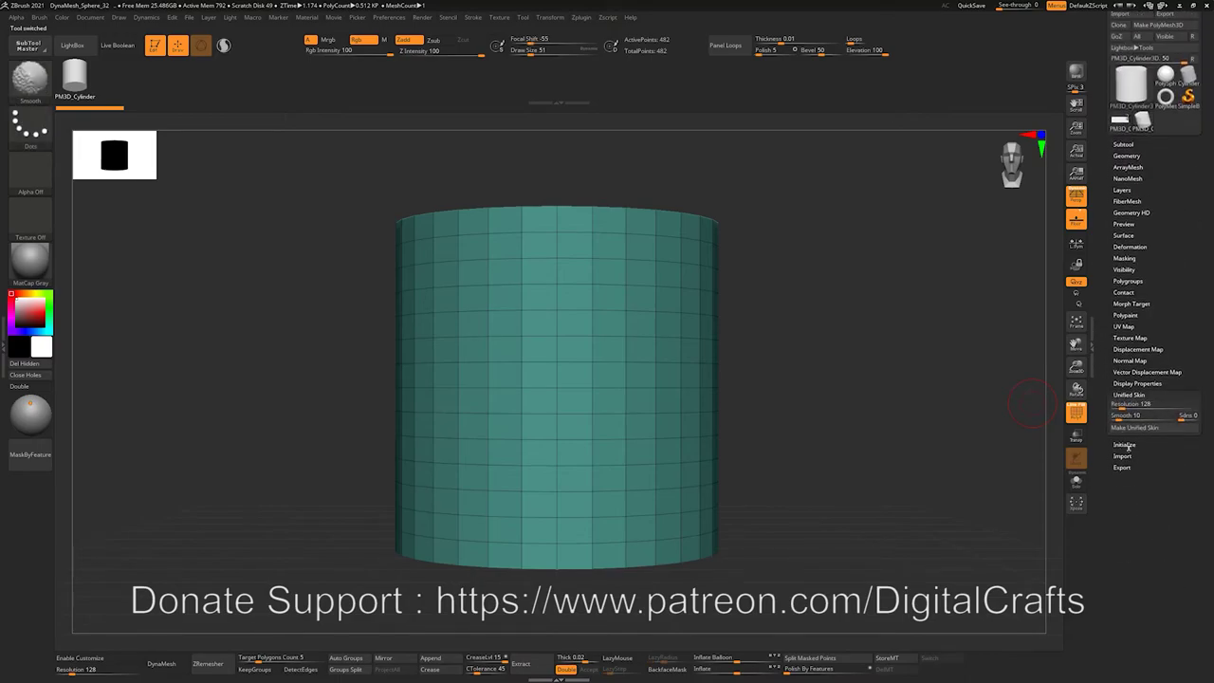
left_click(1124, 443)
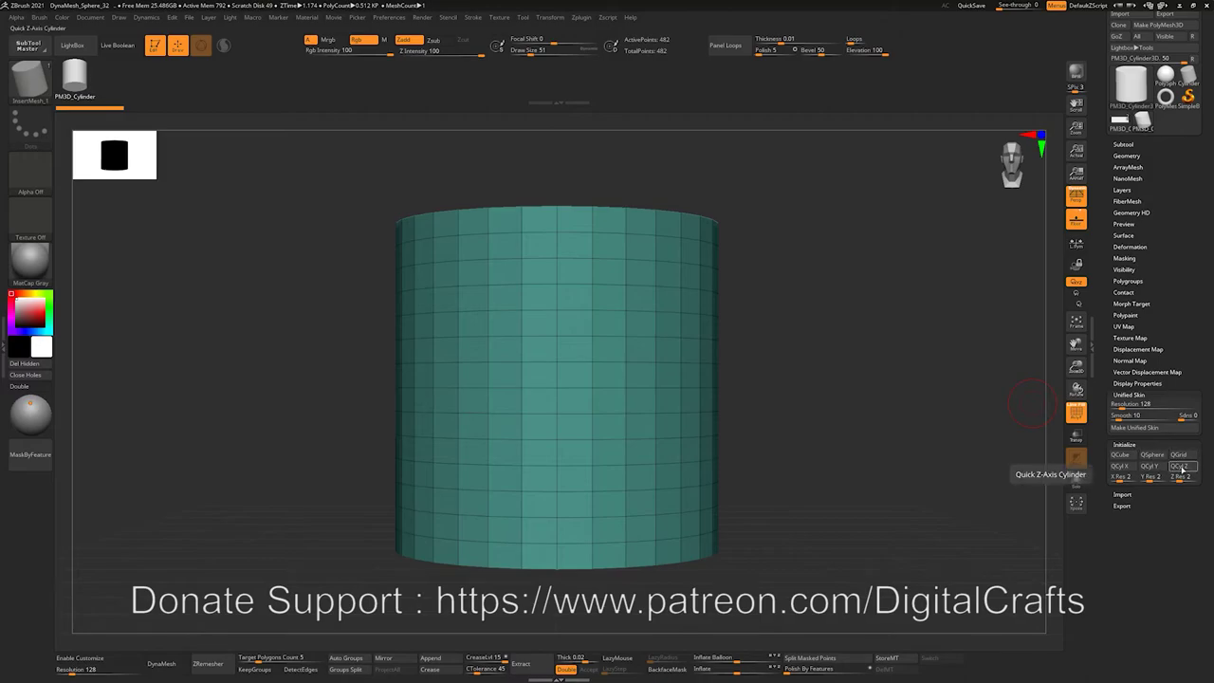
left_click(1187, 467)
left_click_drag(867, 344, 733, 395)
key("ctrl+z")
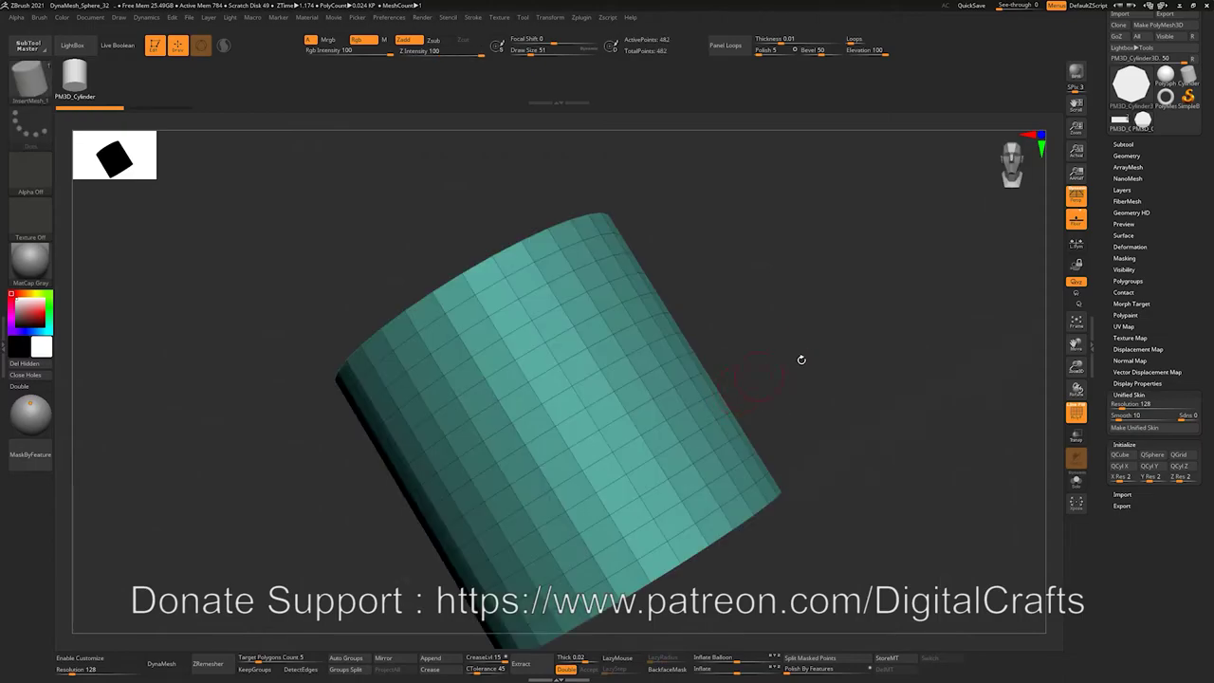
Apply the gizmo's Cylinder 3D transform type to the mesh and reduce it to 10 sides with 6 lengthwise segments.
left_click_drag(802, 359, 843, 368, "shift")
key("w")
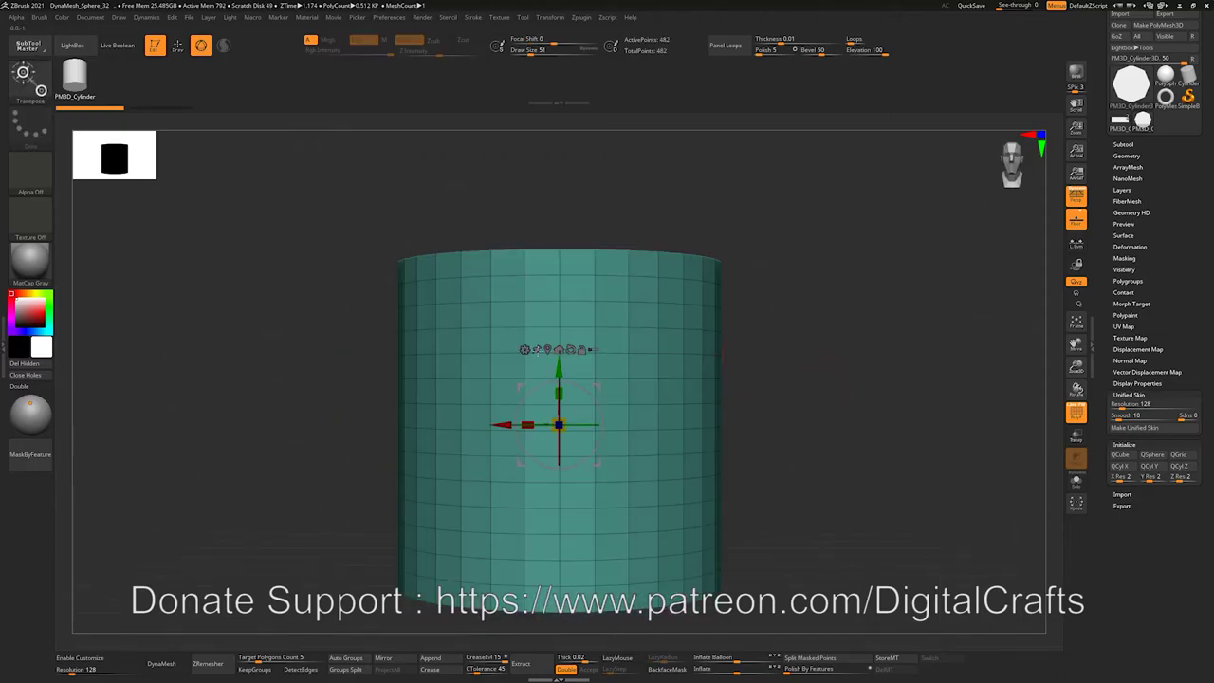
left_click(528, 354)
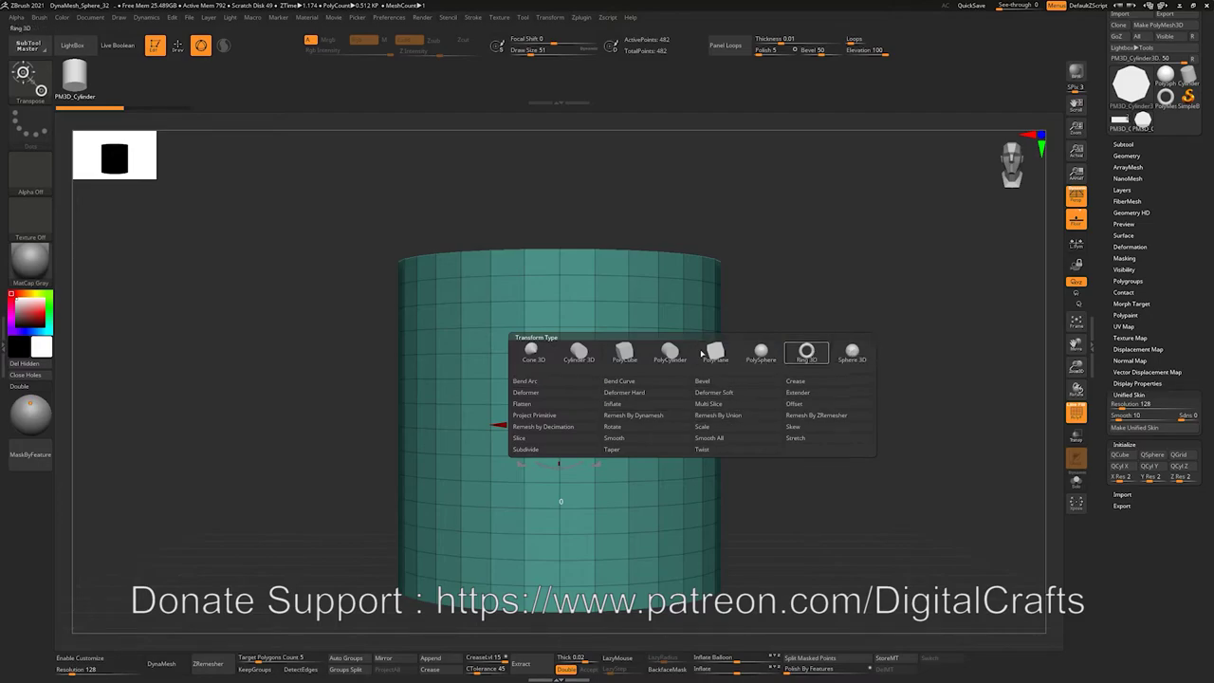
left_click(579, 353)
left_click_drag(787, 367, 689, 430)
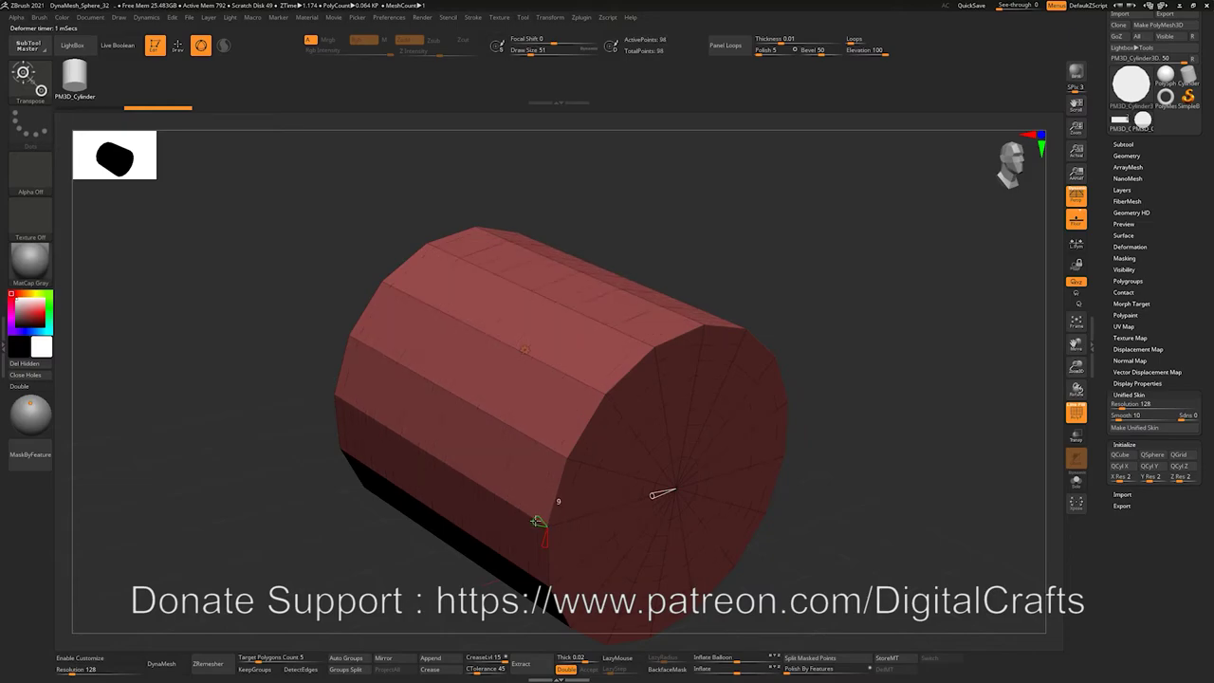
mouse_move(546, 540)
left_mouse_down()
mouse_move(543, 552)
mouse_move(543, 537)
left_mouse_up()
key("q")
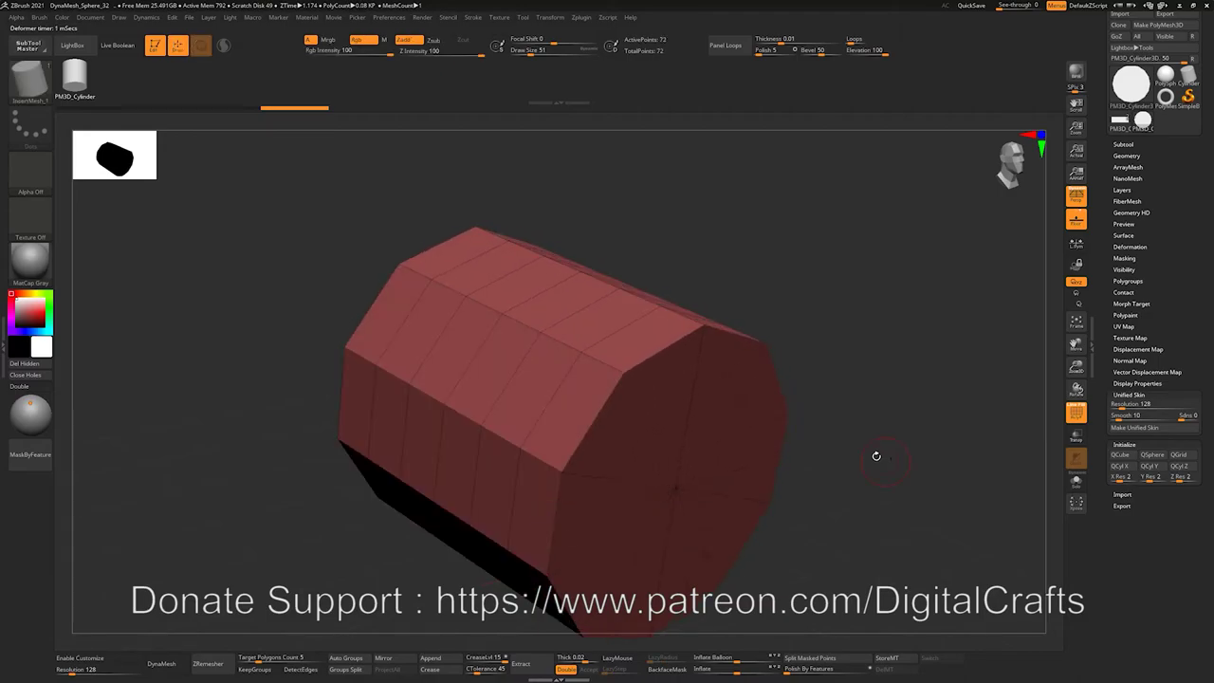
Increase the parametric cylinder's side count to 16.
mouse_move(875, 455)
left_mouse_down()
mouse_move(872, 395)
mouse_move(882, 418)
mouse_move(781, 442)
left_mouse_up()
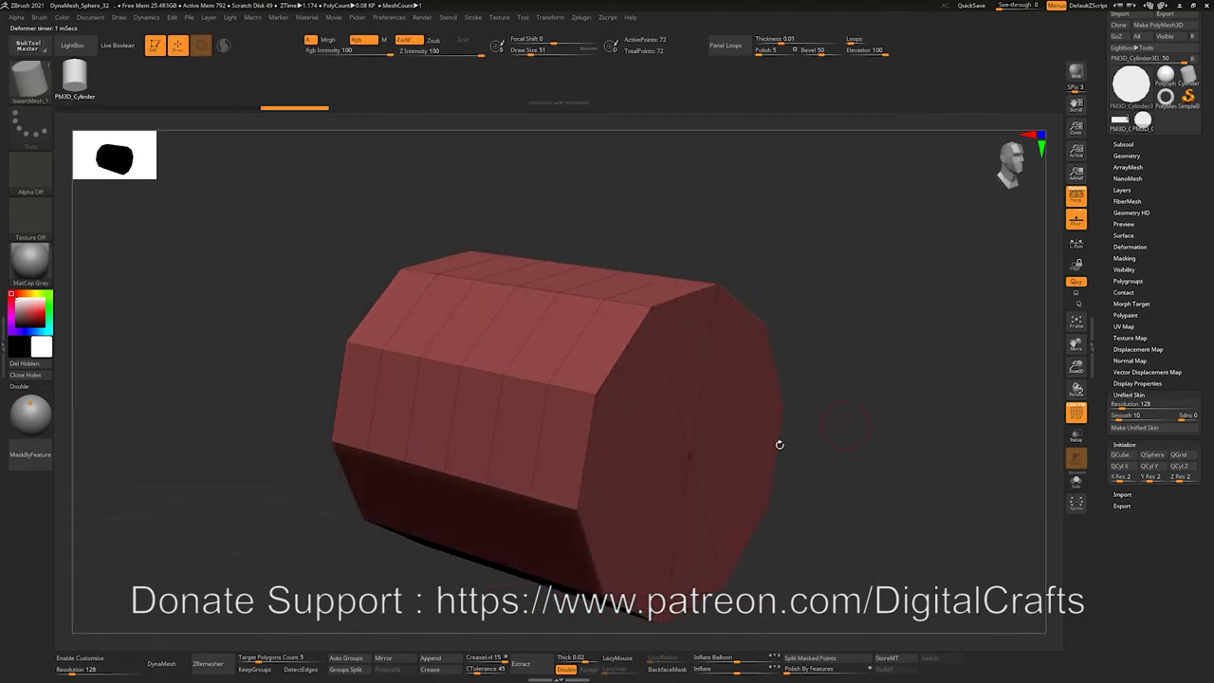
key("w")
left_click_drag(582, 467, 581, 470)
mouse_move(678, 457)
left_mouse_down()
mouse_move(656, 460)
mouse_move(674, 461)
left_mouse_up()
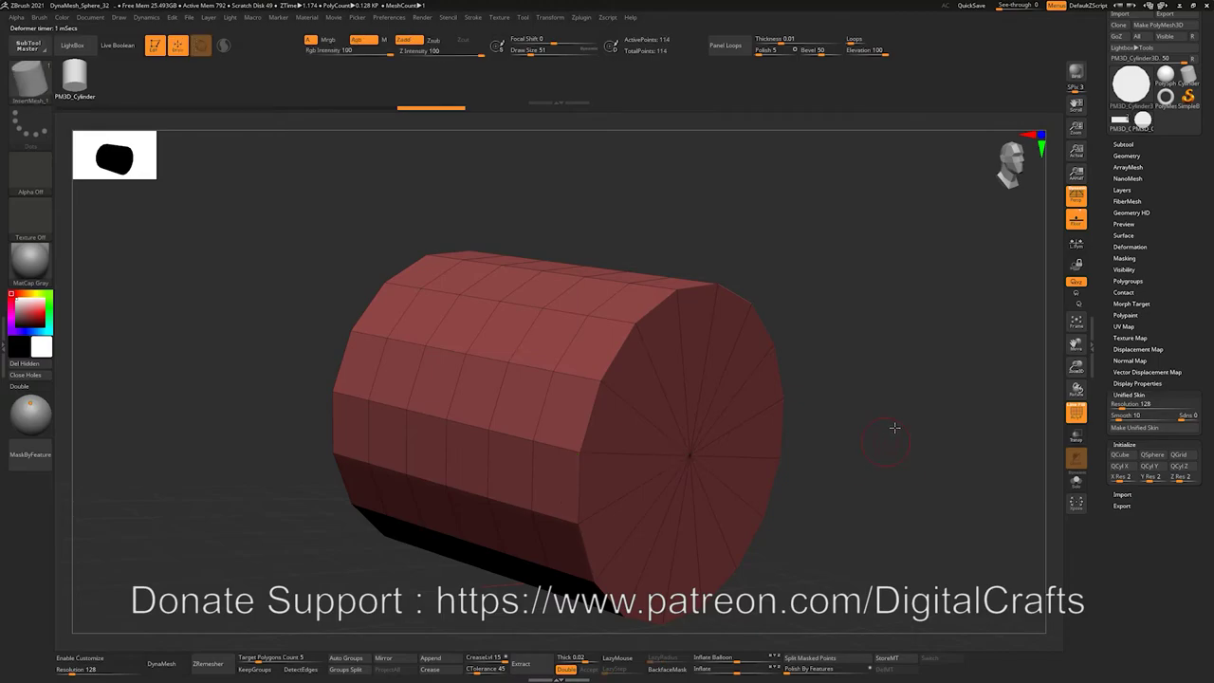
left_click_drag(895, 426, 595, 369)
Convert the 16-sided cylinder into a new PolyMesh3D and restore its full visibility after a trial partial selection.
scroll(1136, 164, "up", 1)
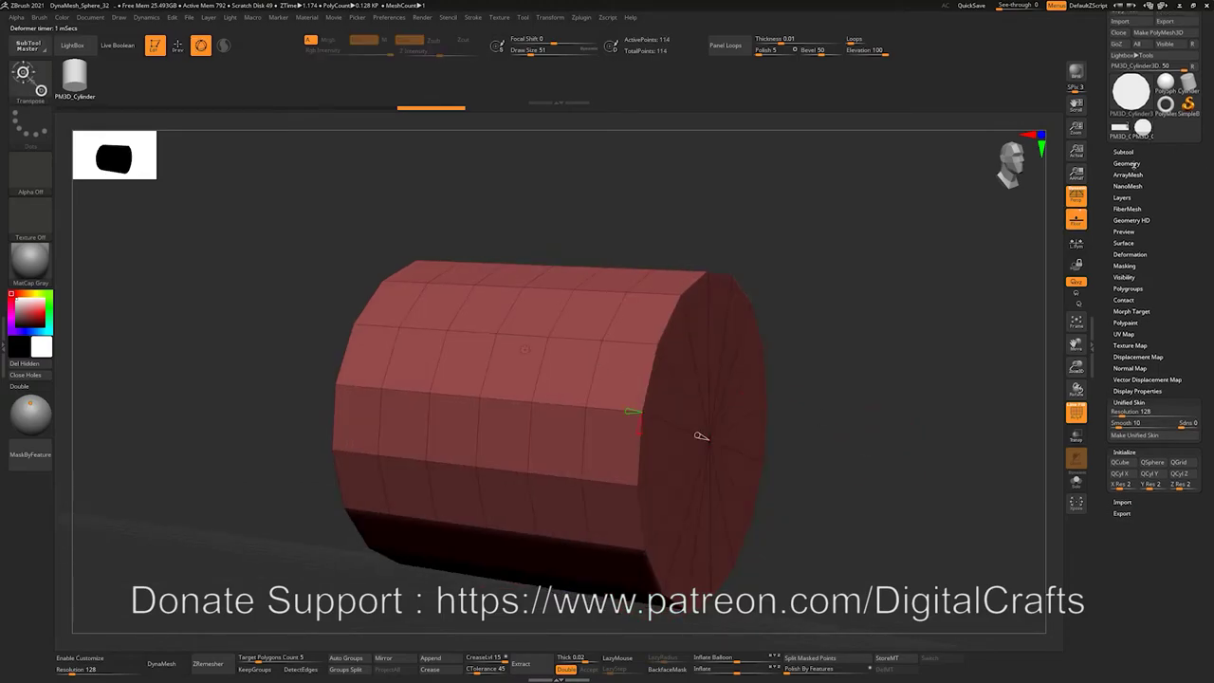
left_click(1184, 34)
left_click_drag(902, 258, 740, 339, "shift")
left_click_drag(762, 245, 651, 612, "ctrl+shift")
left_click_drag(796, 458, 872, 394)
left_click(808, 433, "ctrl+shift")
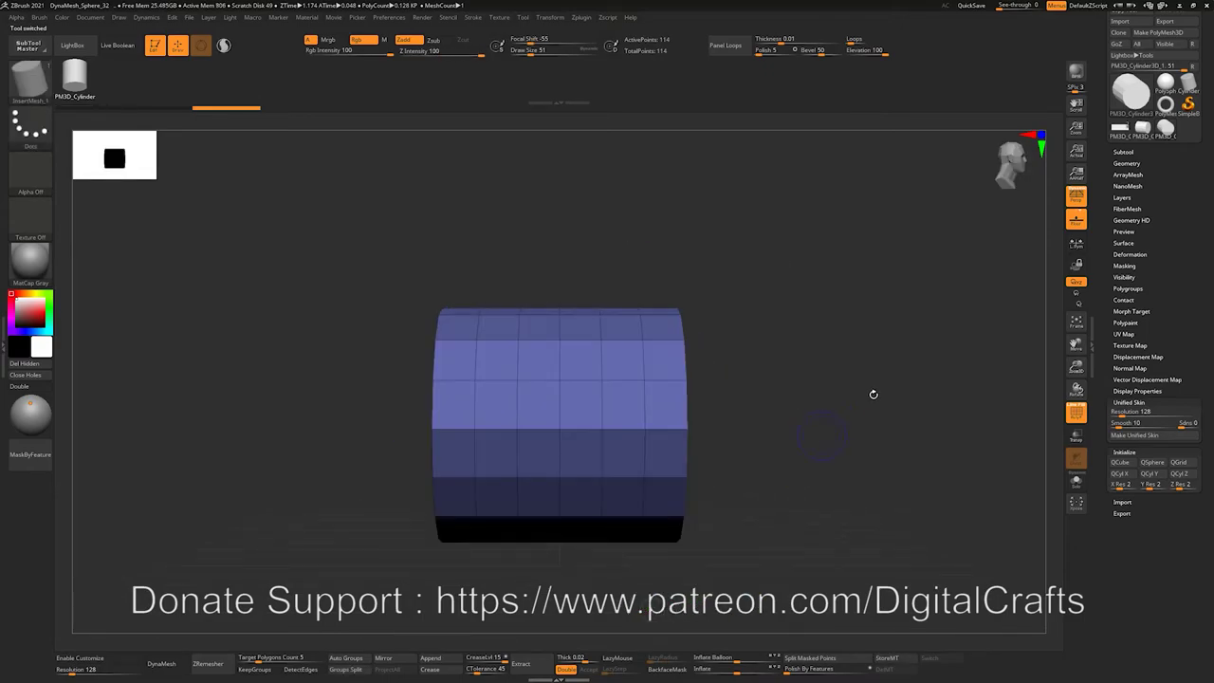
Turn off the perspective view for the cylinder, toggling it to compare both displays.
left_click(1078, 197)
left_click_drag(680, 446, 654, 443, "alt")
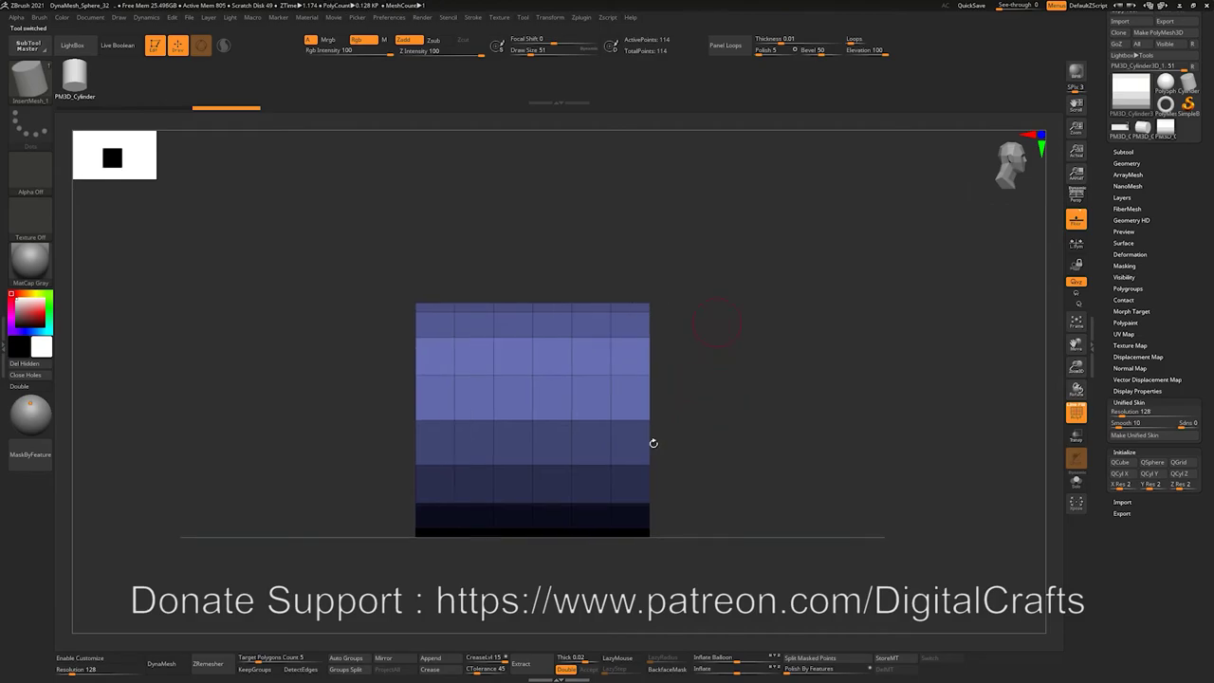
left_click(1078, 195)
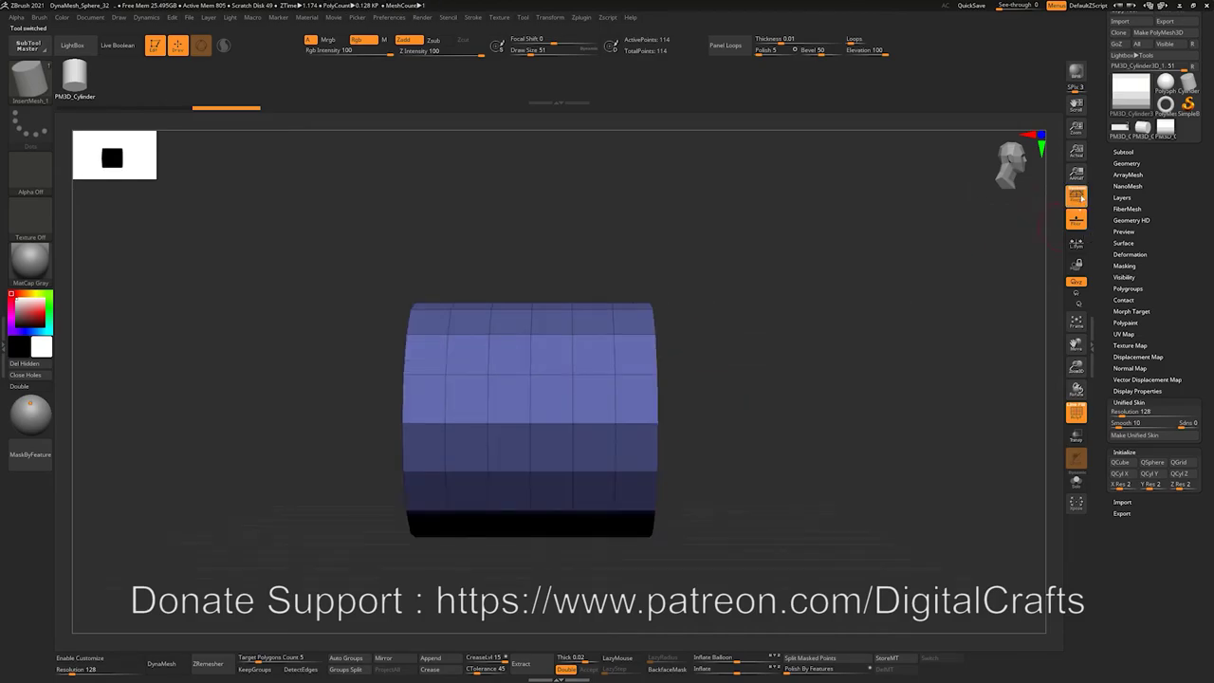
left_click(1078, 196)
left_click(1078, 196)
left_click(1078, 195)
left_click(1078, 195)
left_click(1077, 195)
left_click(1078, 195)
left_click(1077, 196)
left_click(1078, 195)
left_click(1078, 196)
Isolate the cylinder's two end caps by hiding all faces of its side wall.
left_click_drag(793, 208, 615, 630, "ctrl+shift")
left_click(301, 161)
left_click(331, 281)
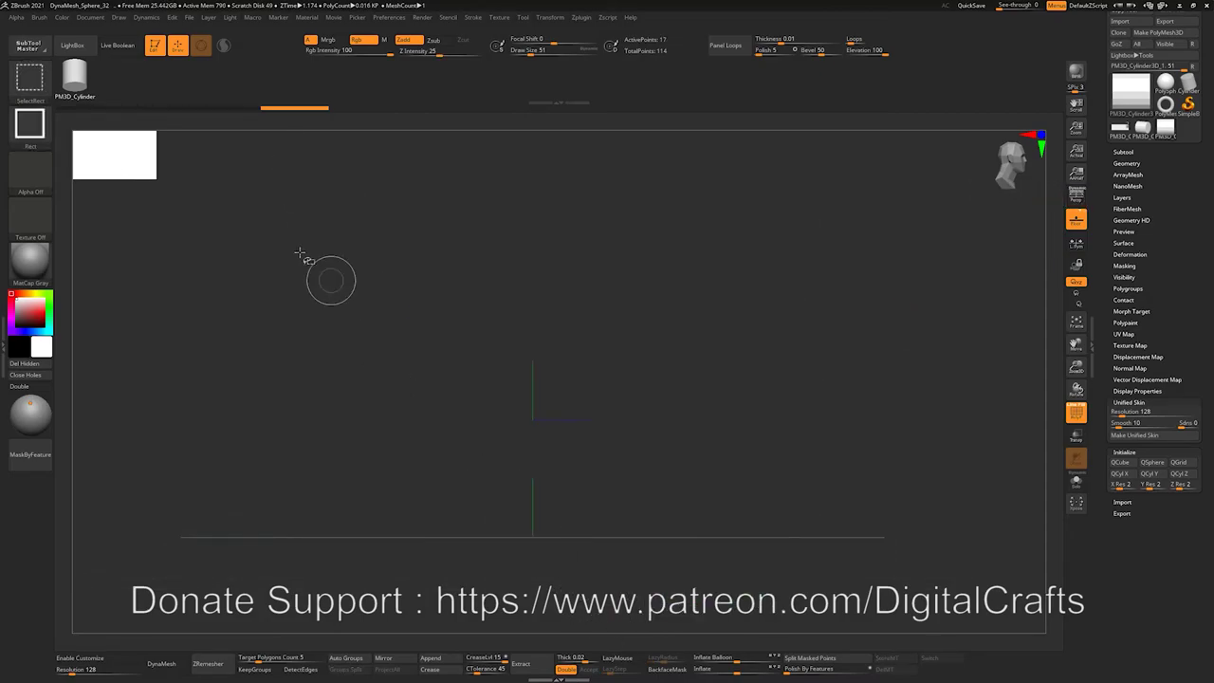
left_click(289, 238, "ctrl+shift")
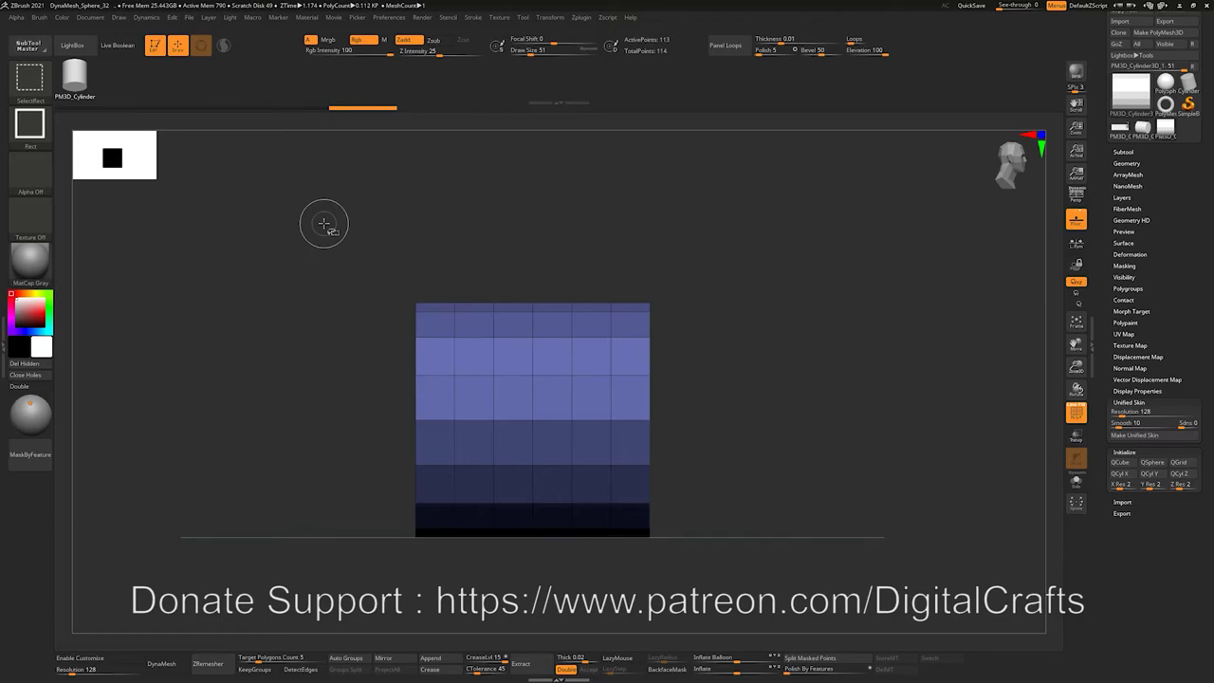
left_click_drag(326, 226, 455, 611, "ctrl+alt+shift")
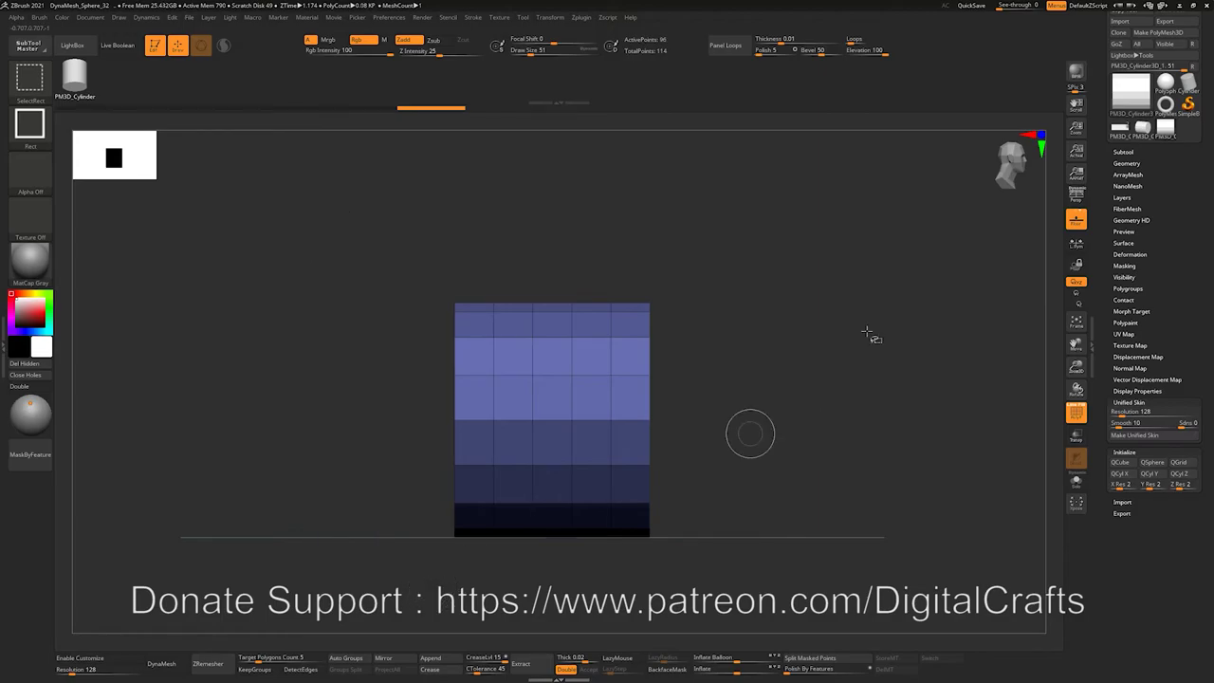
left_click_drag(816, 316, 837, 426, "ctrl+shift")
left_click_drag(549, 218, 442, 605, "ctrl+alt+shift")
Turn on double-sided display for the mesh in its display properties so both end caps show.
left_click_drag(746, 414, 765, 472)
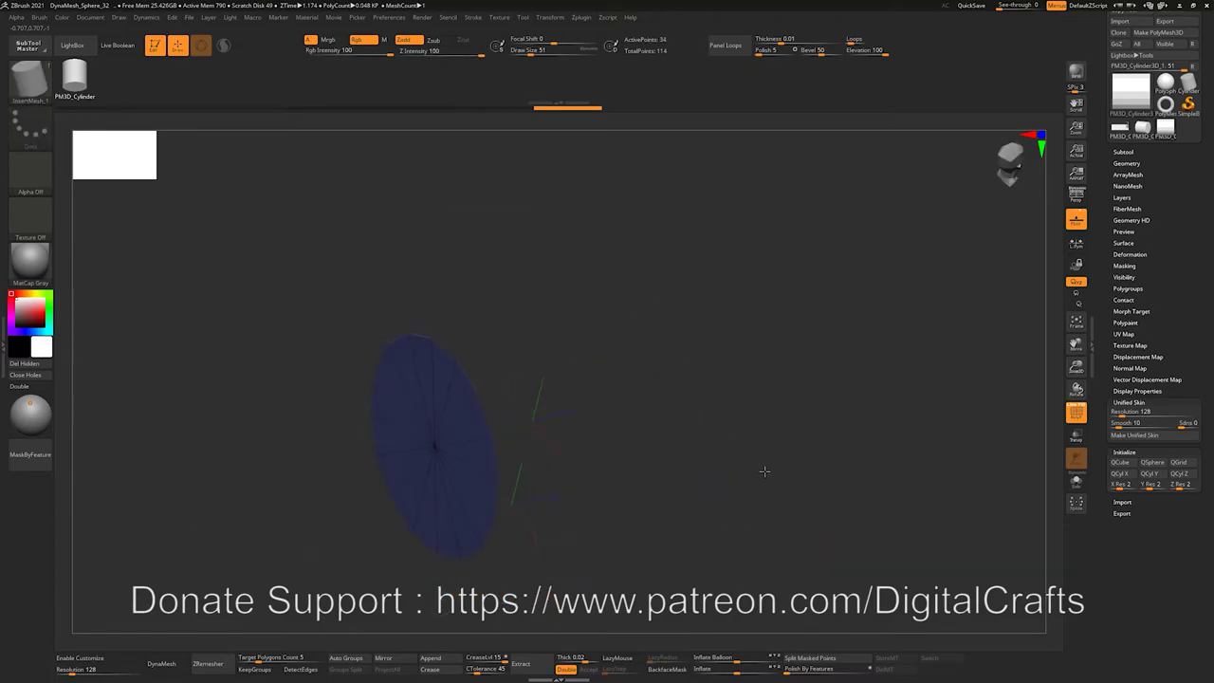
left_click_drag(1212, 451, 1213, 404)
left_click_drag(767, 399, 726, 398)
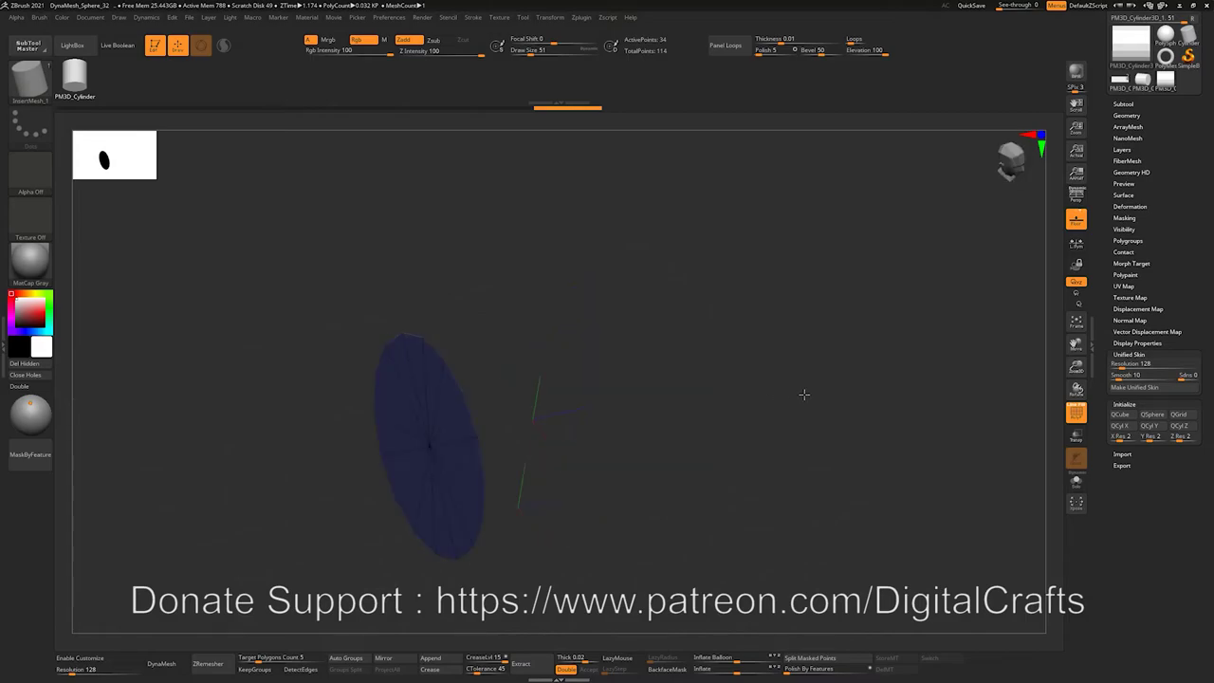
left_click(1137, 344)
left_click(1123, 375)
left_click_drag(803, 377, 745, 401)
Assign the two visible end caps to their own polygroup.
key("ctrl")
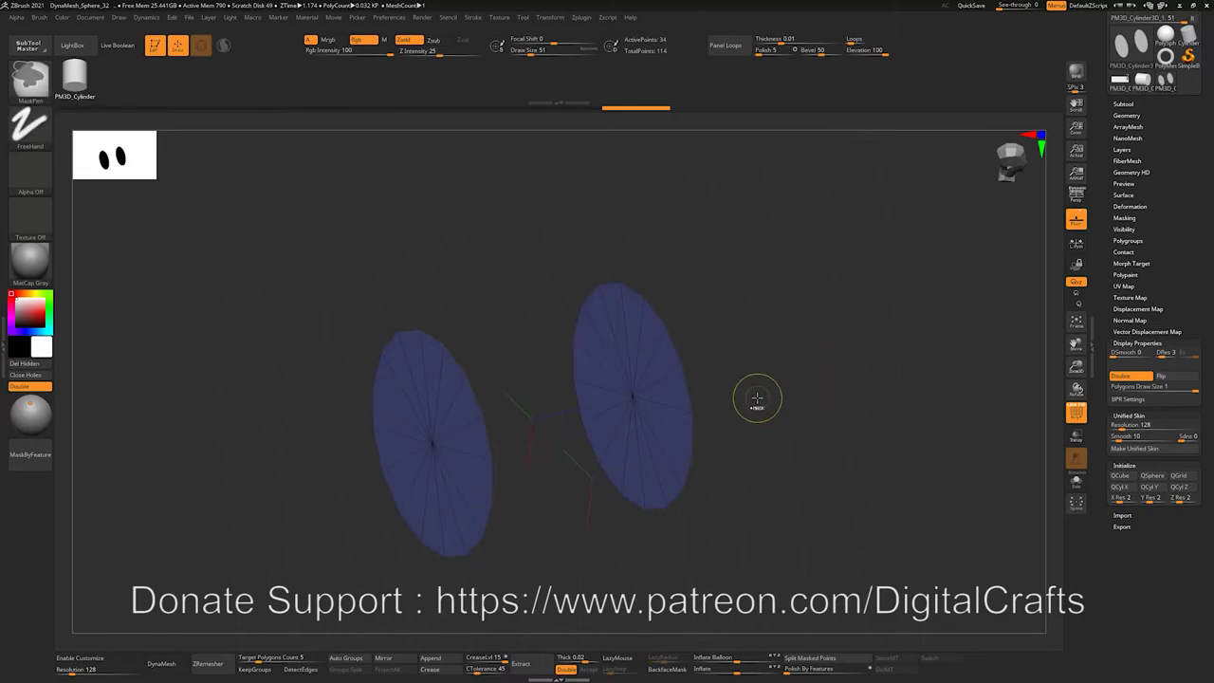
key("ctrl+w")
left_click_drag(767, 393, 767, 385)
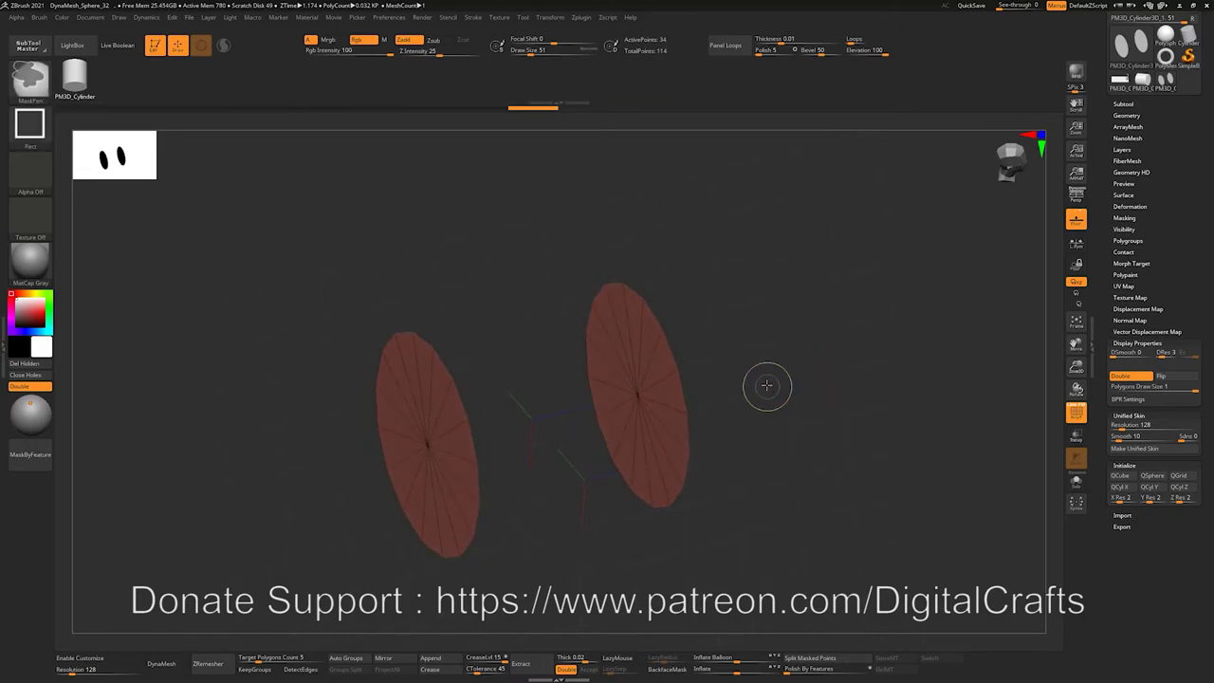
Isolate the cylinder's side wall by its polygroup and delete the hidden end caps.
left_click(768, 385, "ctrl+shift")
left_click(542, 397, "ctrl+shift")
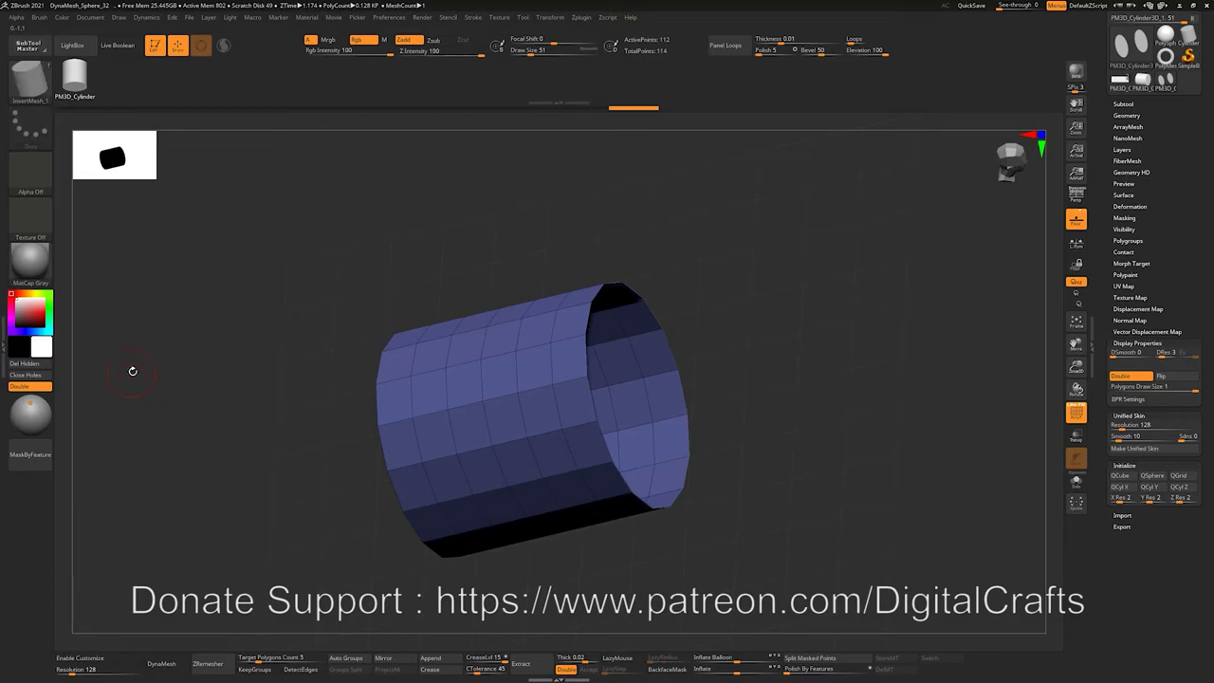
left_click(19, 363)
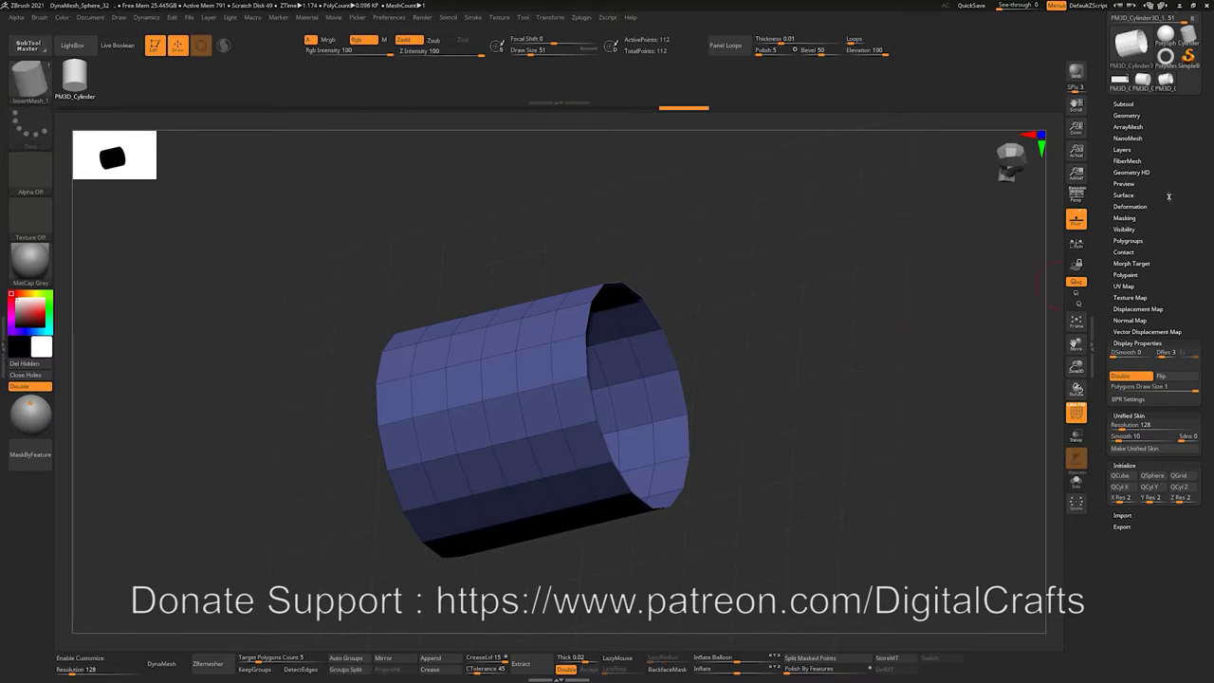
left_click_drag(801, 295, 746, 271, "shift")
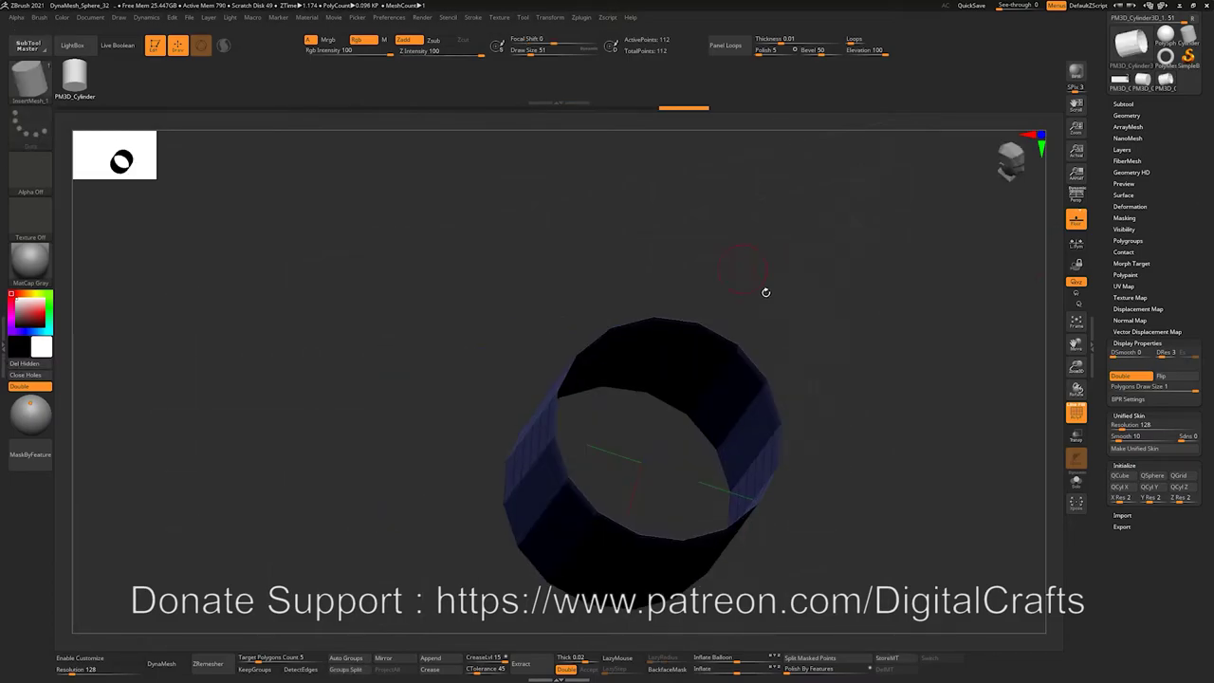
left_click_drag(895, 329, 825, 385)
scroll(1208, 325, "up", 3)
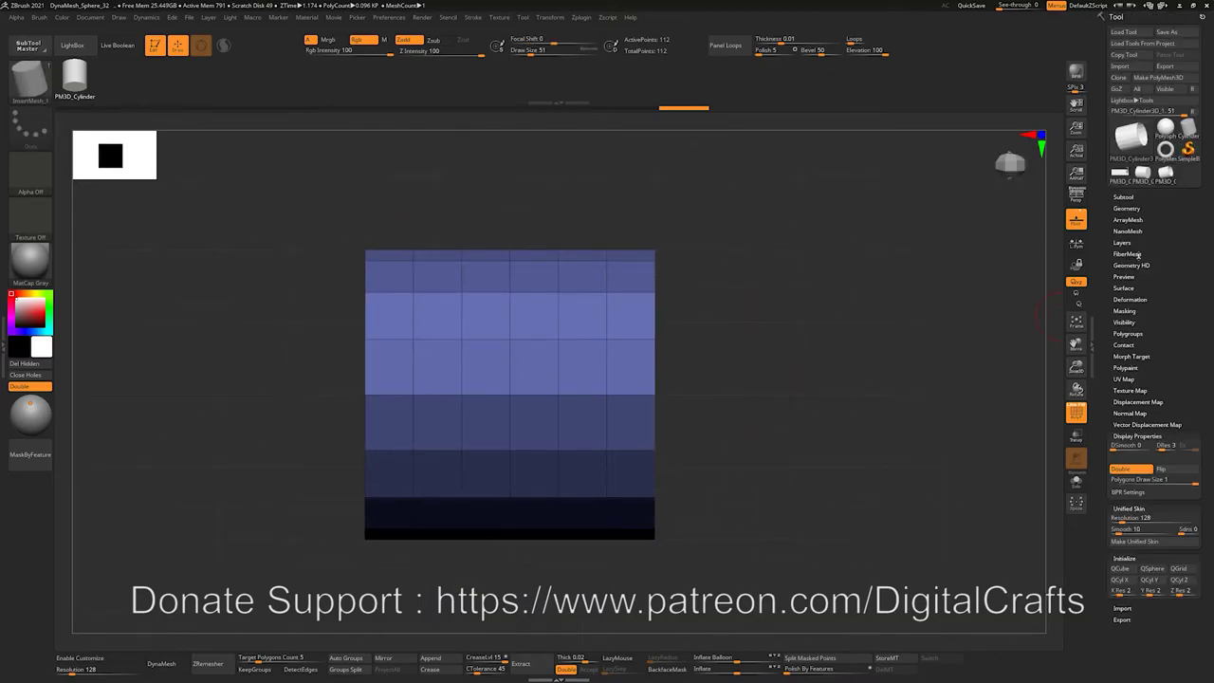
Stretch the open-ended cylinder lengthwise along its axis.
left_click(1124, 196)
left_click_drag(828, 256, 851, 295)
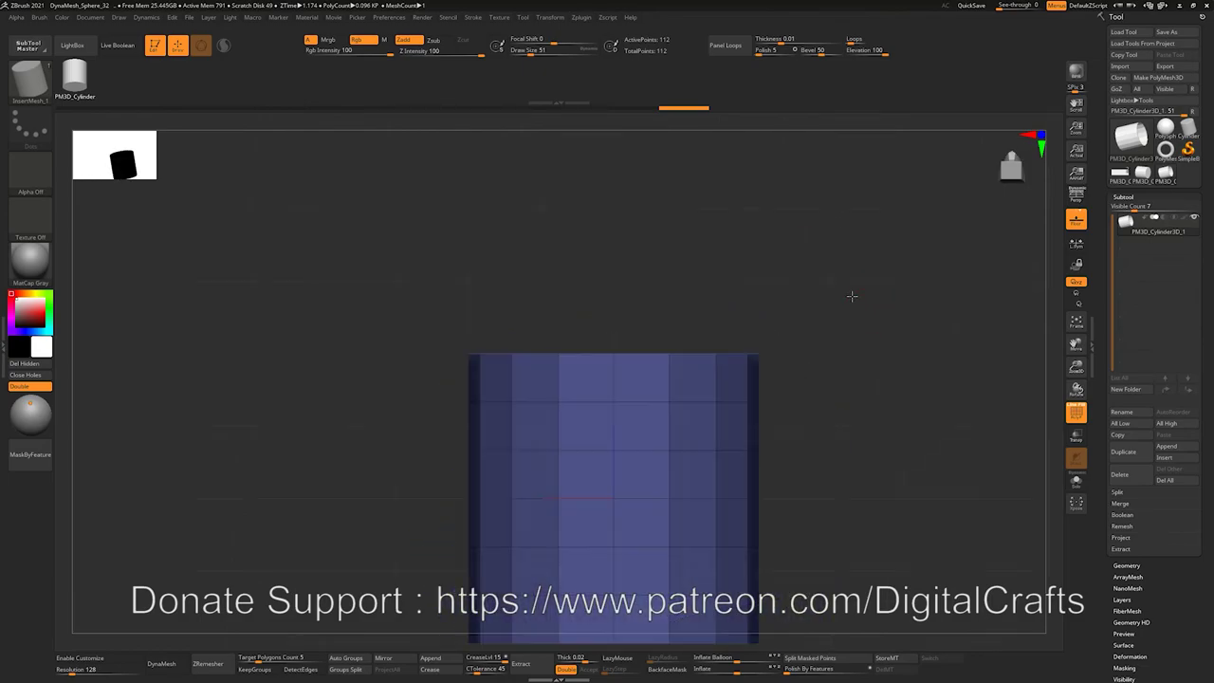
key("f")
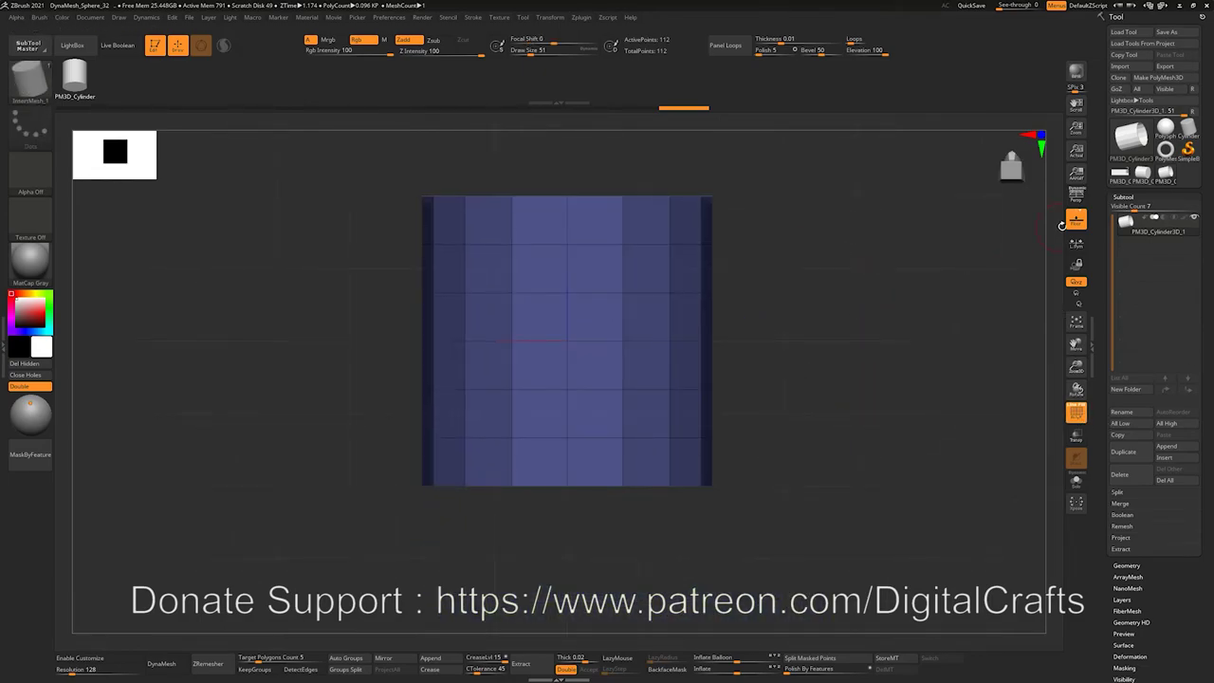
left_click_drag(861, 288, 808, 326, "alt")
key("w")
left_click_drag(505, 335, 508, 240)
left_click_drag(832, 385, 765, 427, "alt")
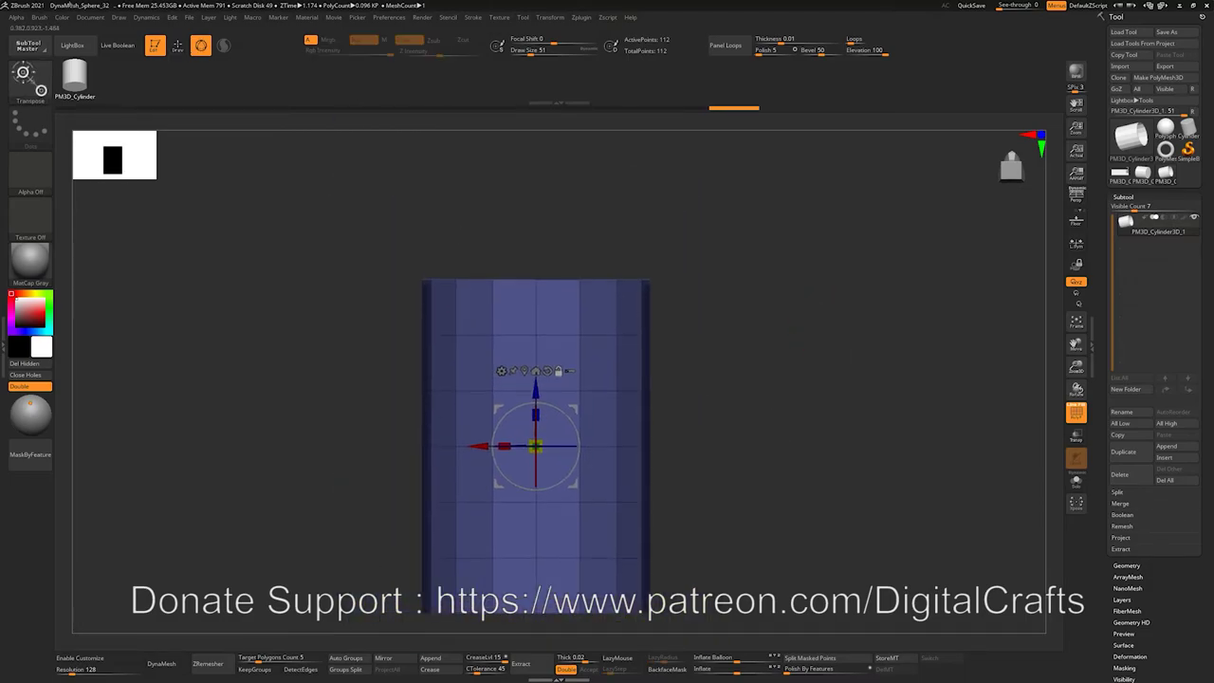
Try to append the stretched cylinder to an existing InsertMesh brush.
left_click(40, 17)
left_click(76, 199)
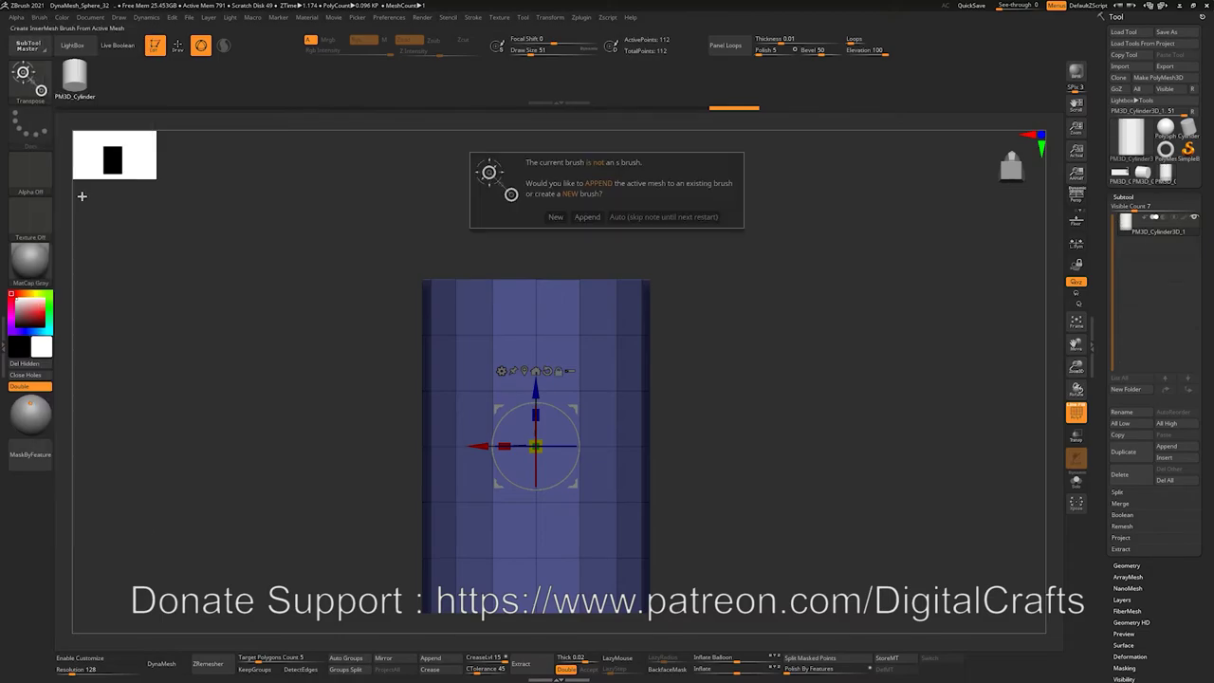
left_click(582, 218)
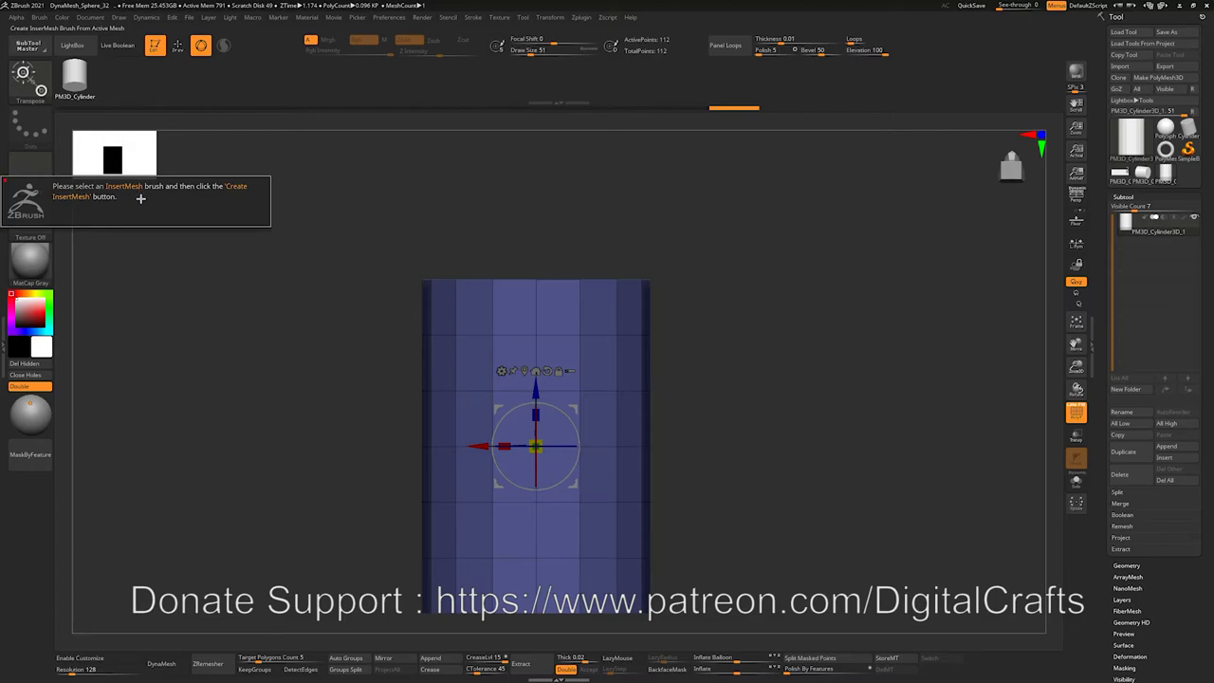
left_click(80, 76)
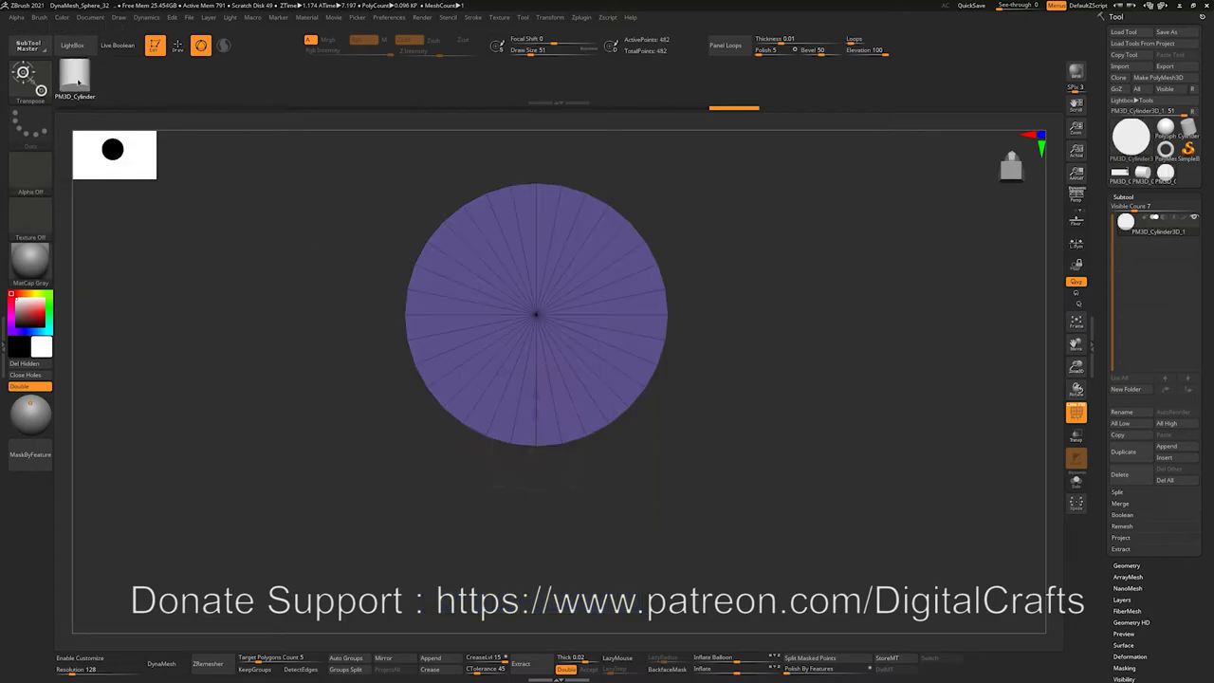
key("w")
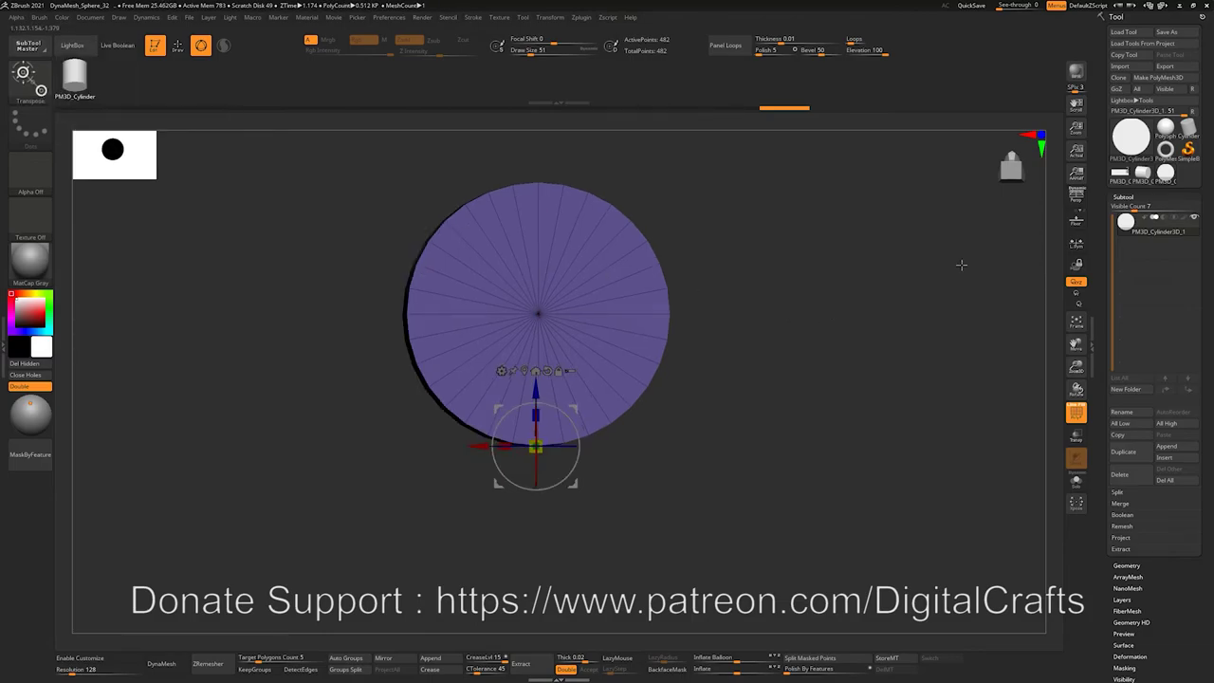
Switch to the lower-resolution capped cylinder and step back through its edit history to the unstretched mesh.
left_click(1151, 178)
left_click(1143, 174)
left_click_drag(740, 269, 753, 293)
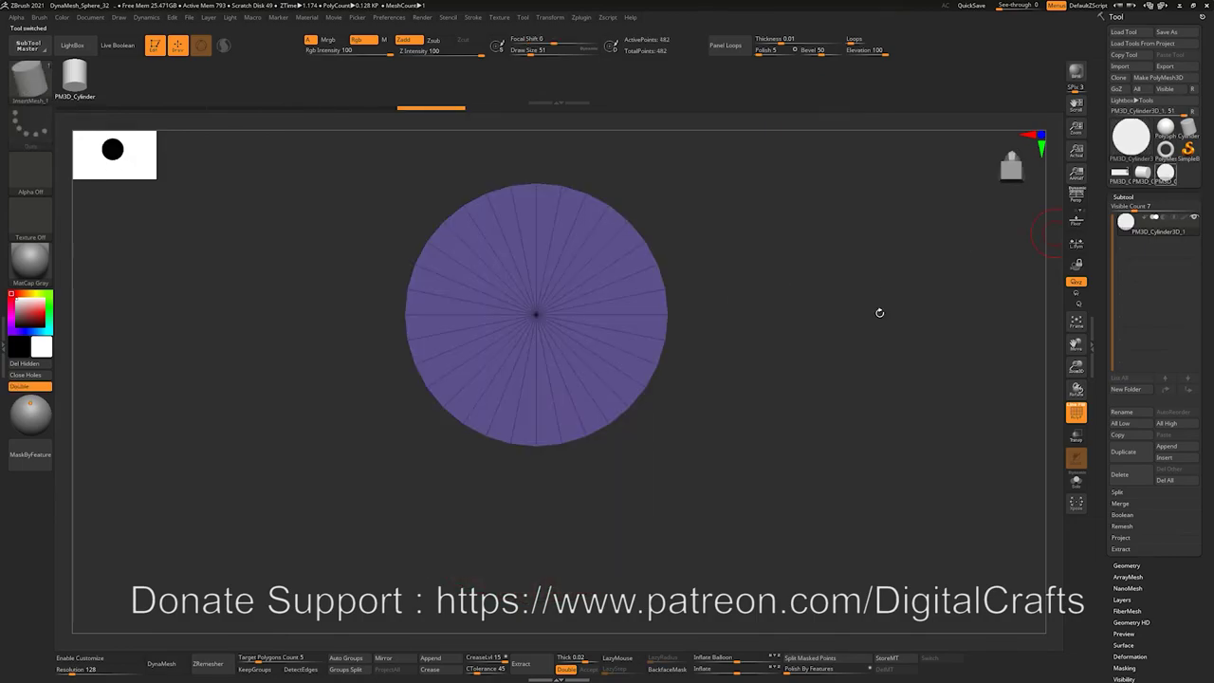
left_click_drag(879, 312, 745, 215)
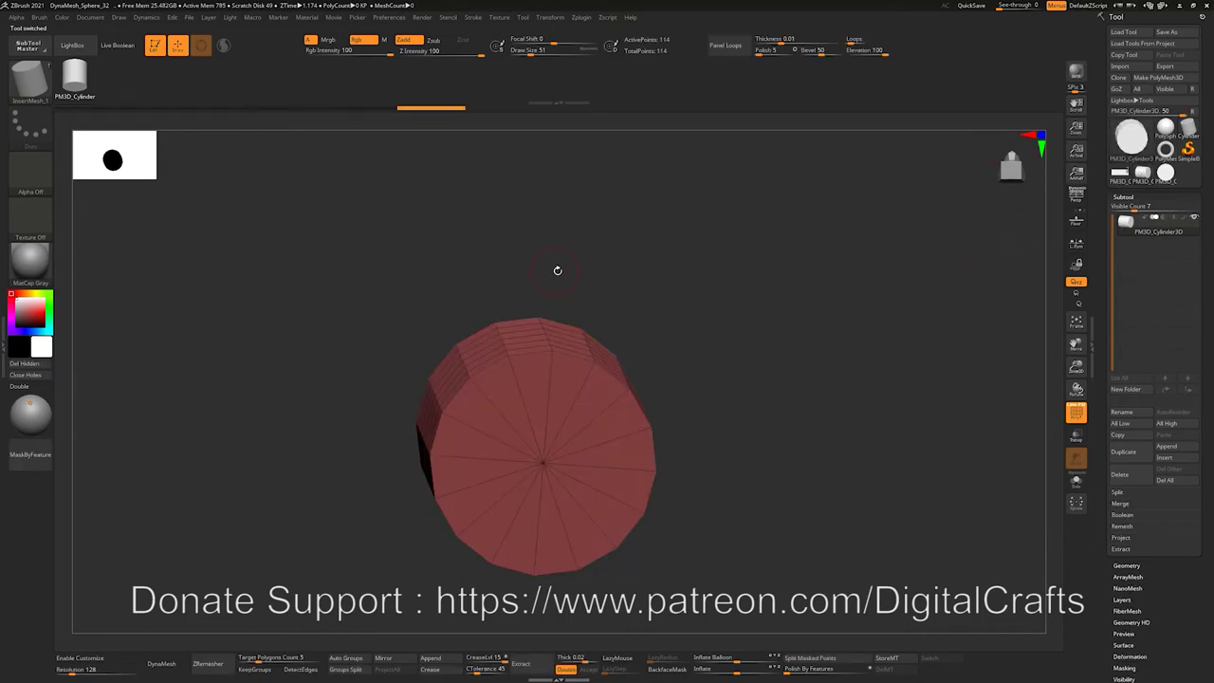
key("ctrl+z")
key("ctrl+z")
key("ctrl+z")
key("ctrl+shift+z")
left_click_drag(837, 316, 762, 285)
left_click_drag(355, 262, 709, 370, "ctrl+shift")
left_click(826, 517, "ctrl+shift")
left_click_drag(347, 550, 719, 614, "ctrl+shift")
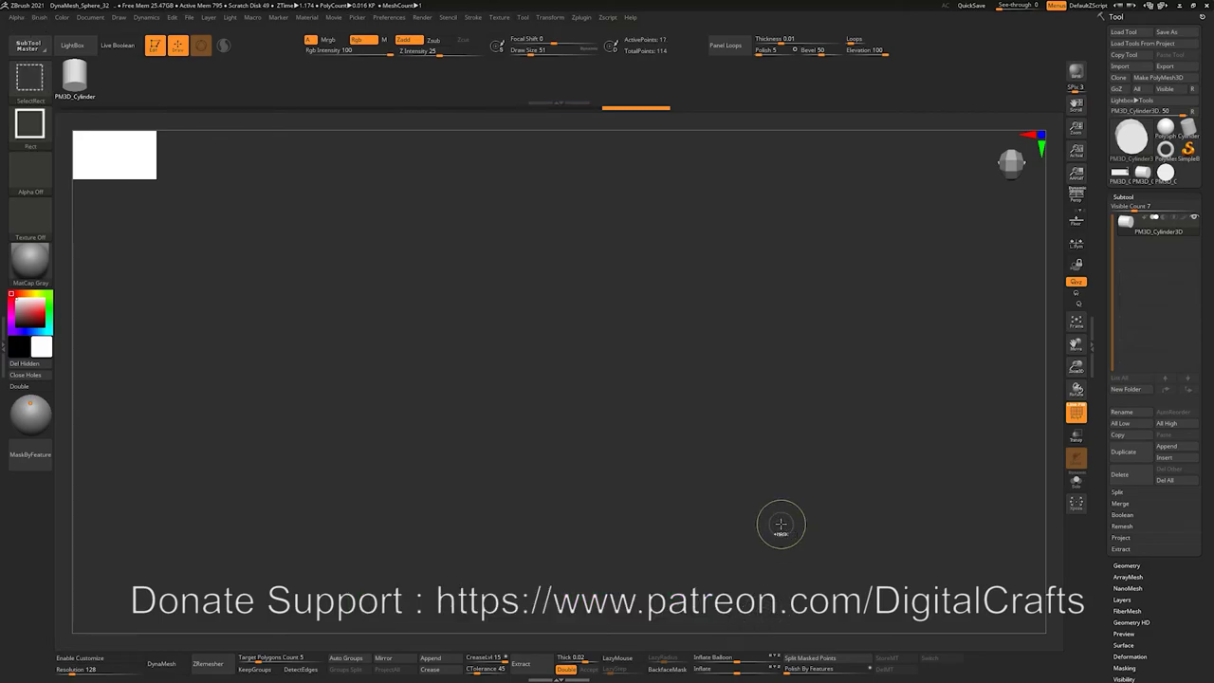
left_click(781, 523, "ctrl+shift")
Hide both end caps of the low-resolution cylinder and delete the hidden faces, leaving an open side wall.
left_click_drag(737, 583, 383, 552, "ctrl+alt+shift")
left_click_drag(832, 418, 836, 512, "ctrl+shift")
left_click_drag(378, 503, 712, 508, "ctrl+alt+shift")
left_click(795, 454, "ctrl+shift")
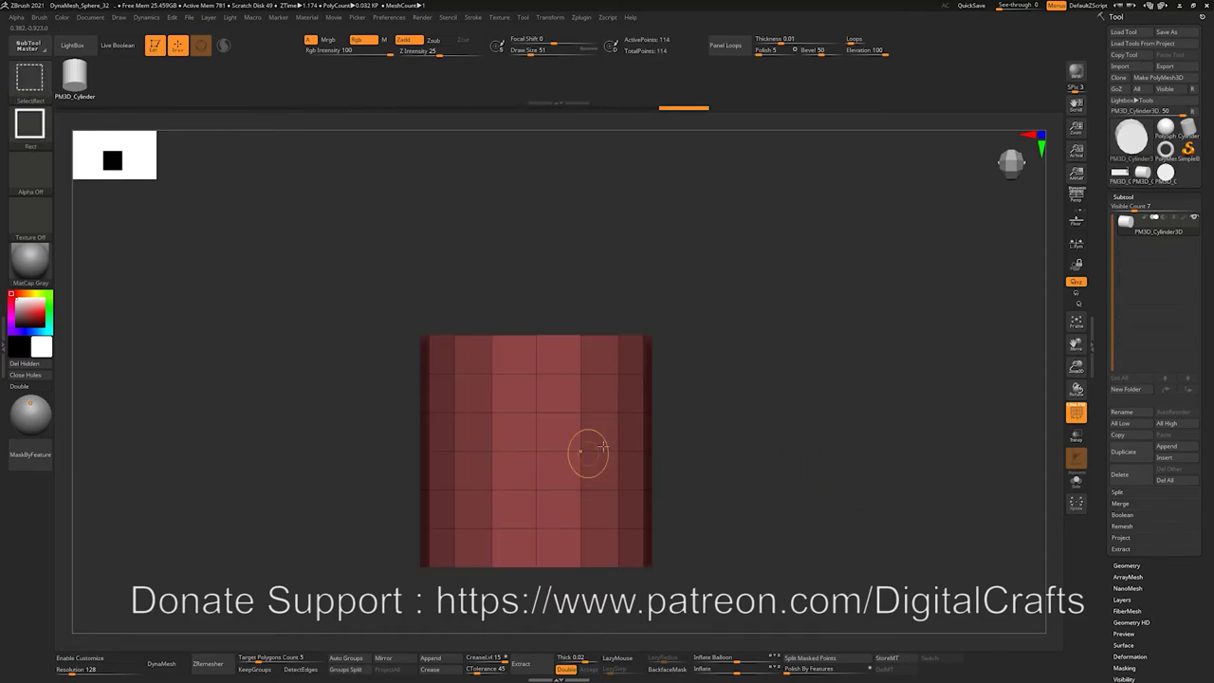
left_click_drag(685, 397, 685, 442)
left_click(573, 454, "ctrl+shift")
left_click(38, 365)
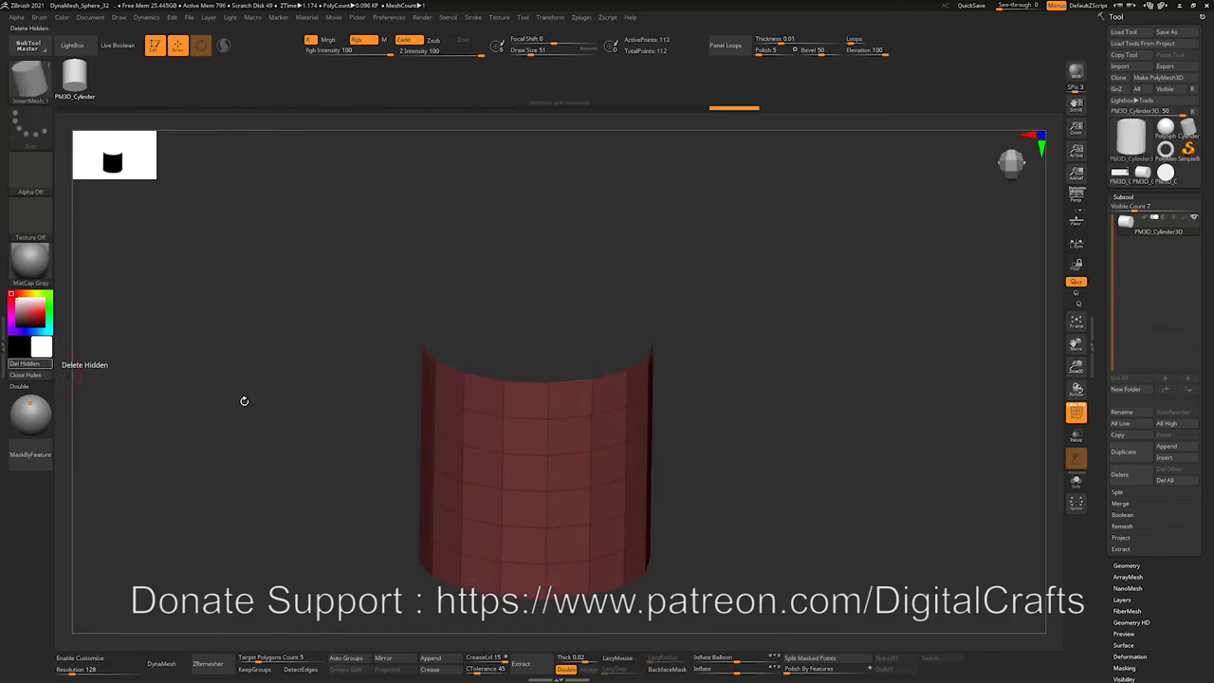
Stretch the low-resolution open cylinder lengthwise and return to draw mode.
left_click_drag(751, 412, 756, 385, "shift")
key("w")
left_click_drag(550, 523, 552, 549)
key("q")
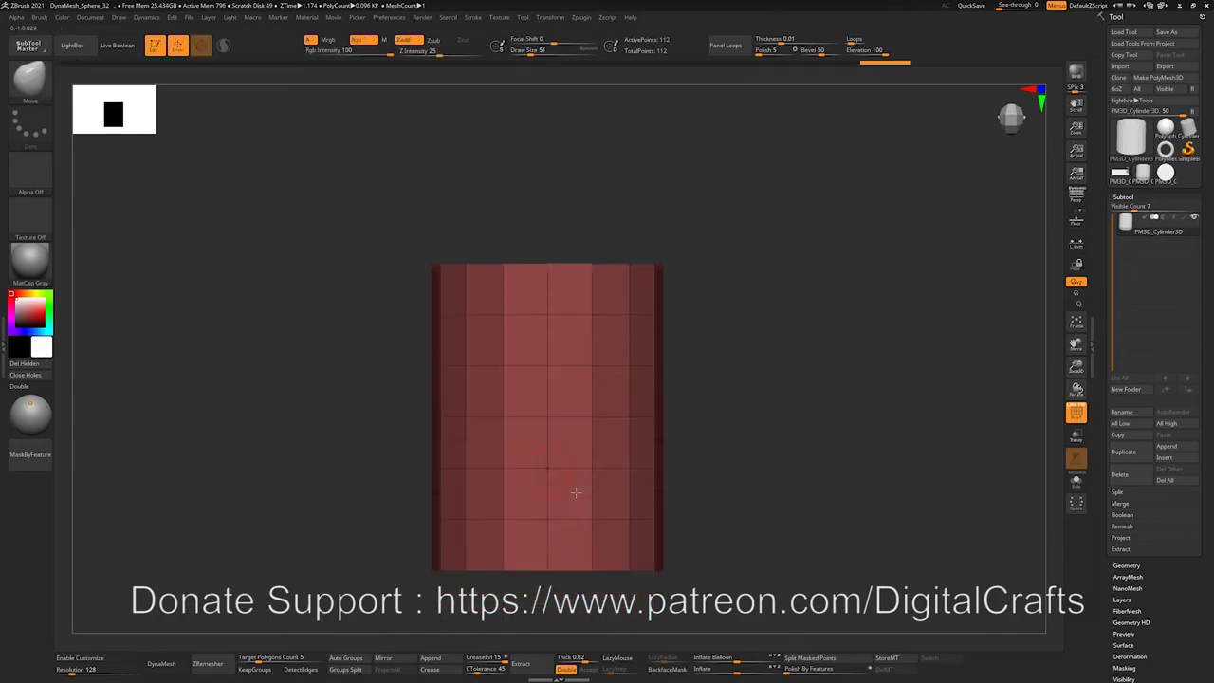
Create a new InsertMesh brush from the stretched open-ended cylinder.
left_click(39, 18)
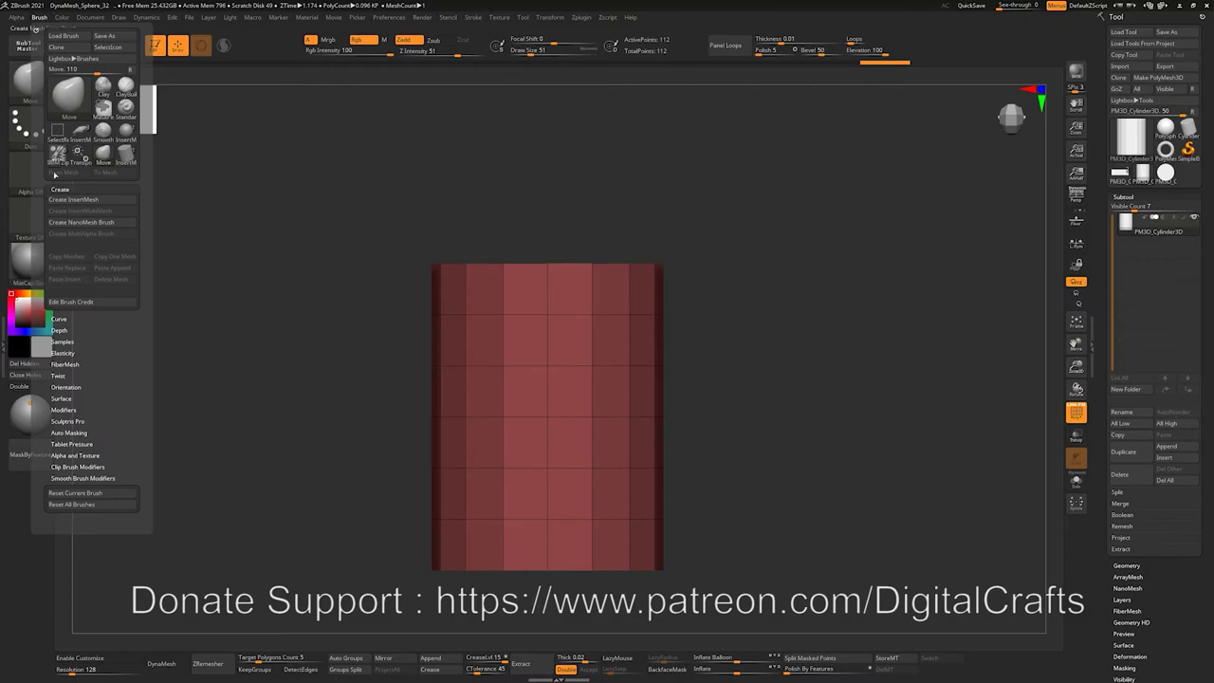
left_click(76, 200)
left_click(556, 217)
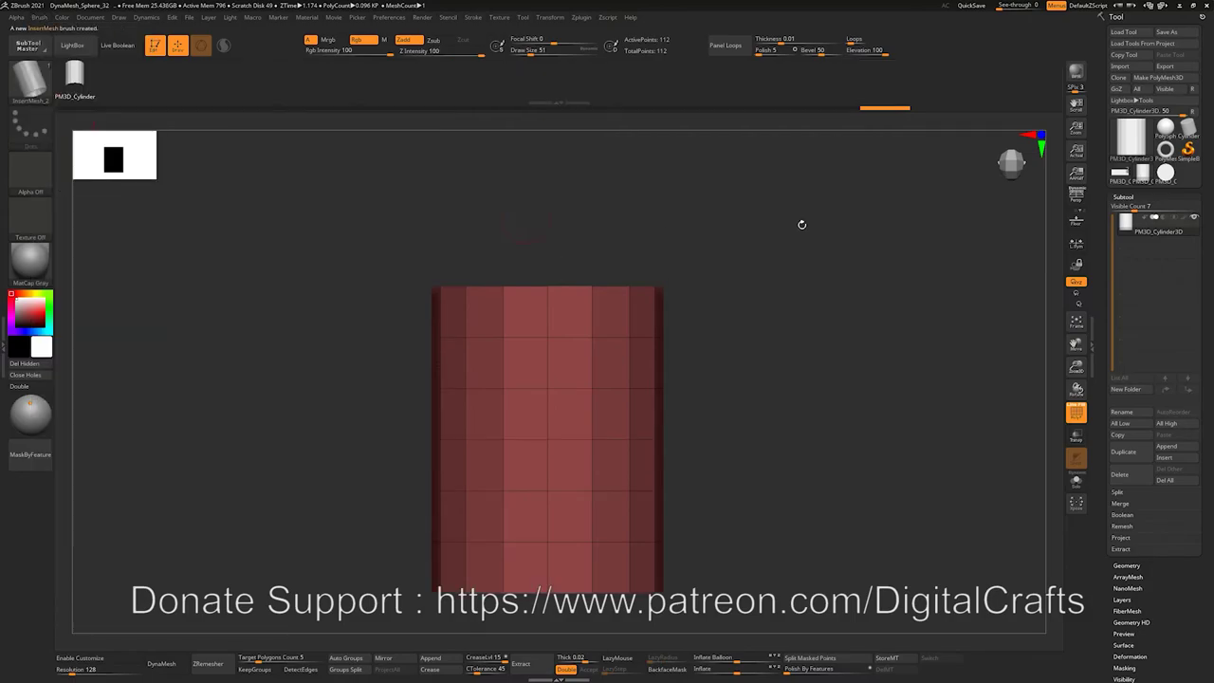
Switch to the PolySphere, test a stroke of the new brush on it and undo the stroke.
left_click(1166, 127)
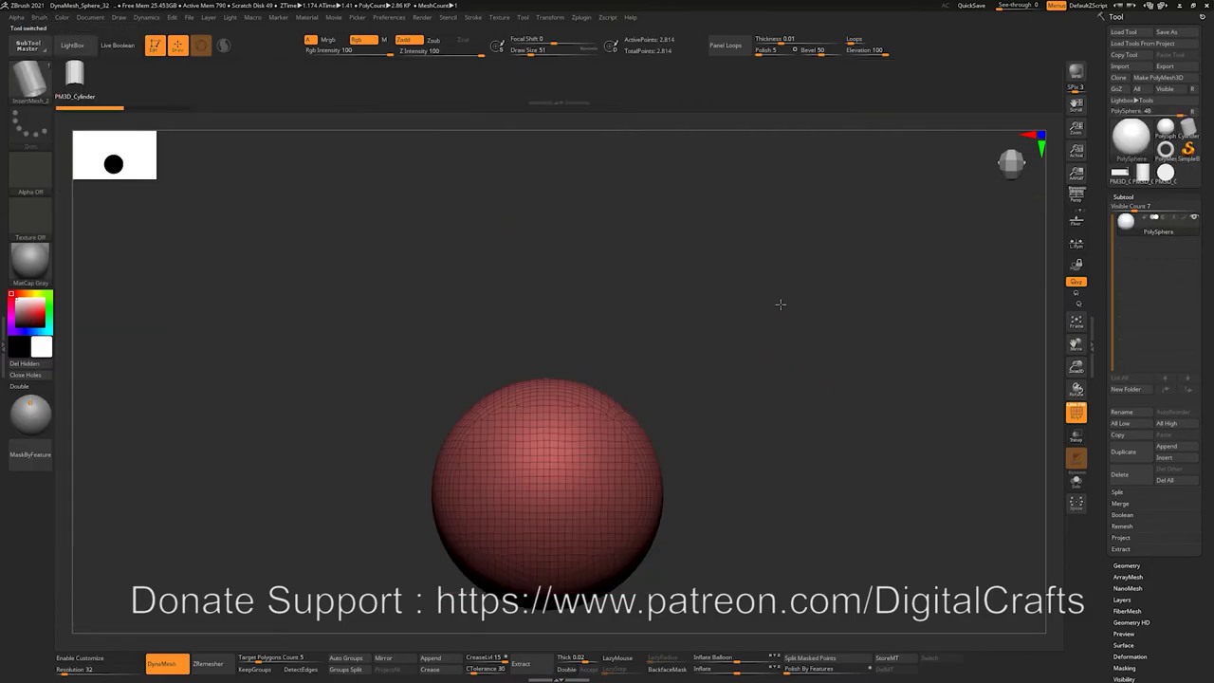
left_click_drag(829, 338, 785, 338, "alt")
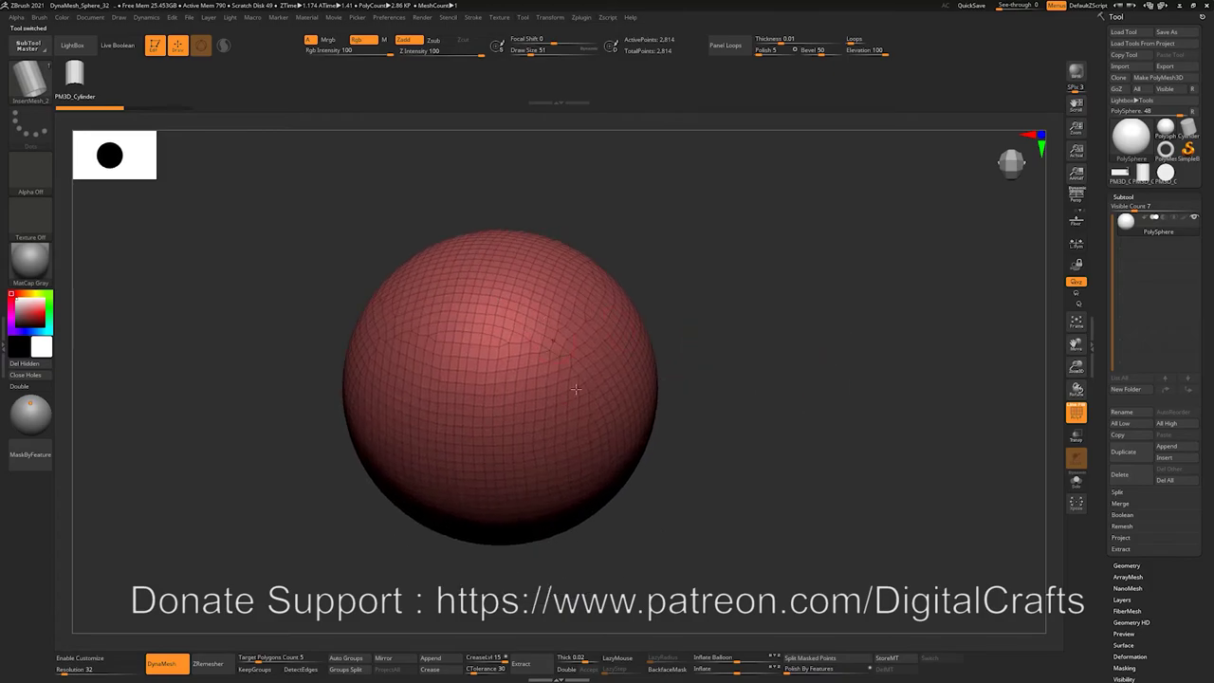
left_click_drag(467, 448, 843, 225)
key("ctrl+z")
Turn on Curve Mode for the brush and draw a curve of cylinders across the sphere past its edge.
left_click(477, 18)
left_click(506, 194)
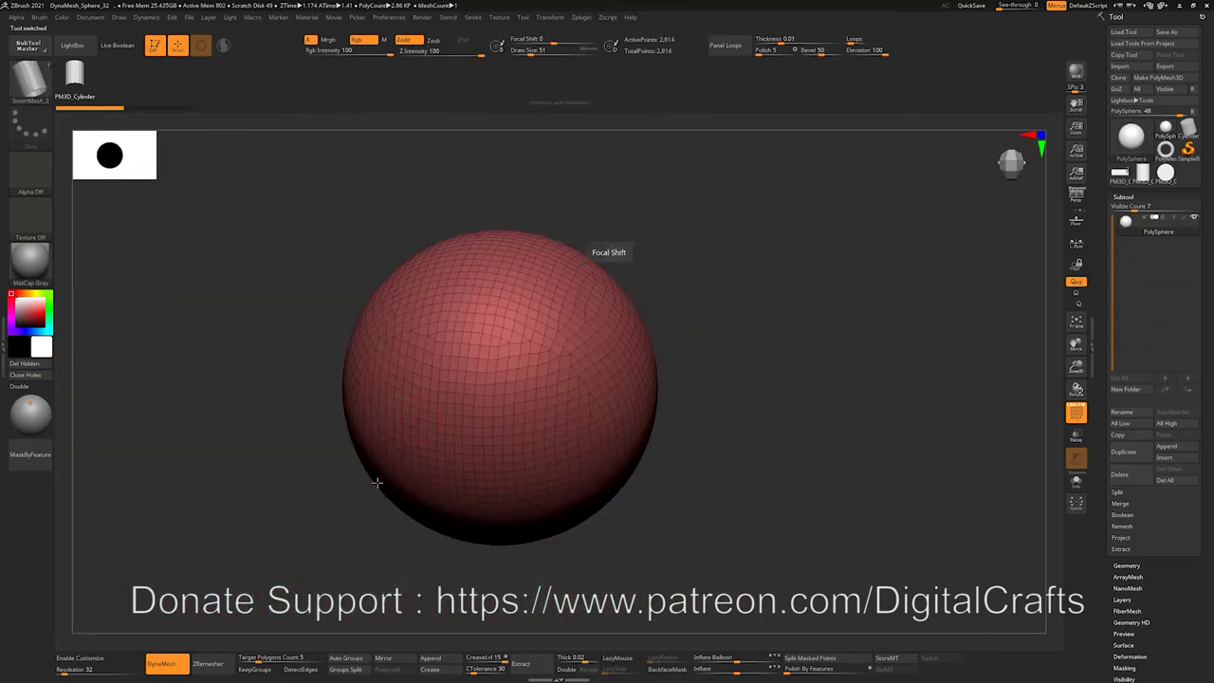
left_click_drag(442, 434, 650, 224)
mouse_move(743, 407)
left_mouse_down("alt")
mouse_move(762, 369)
mouse_move(607, 361)
left_mouse_up("alt")
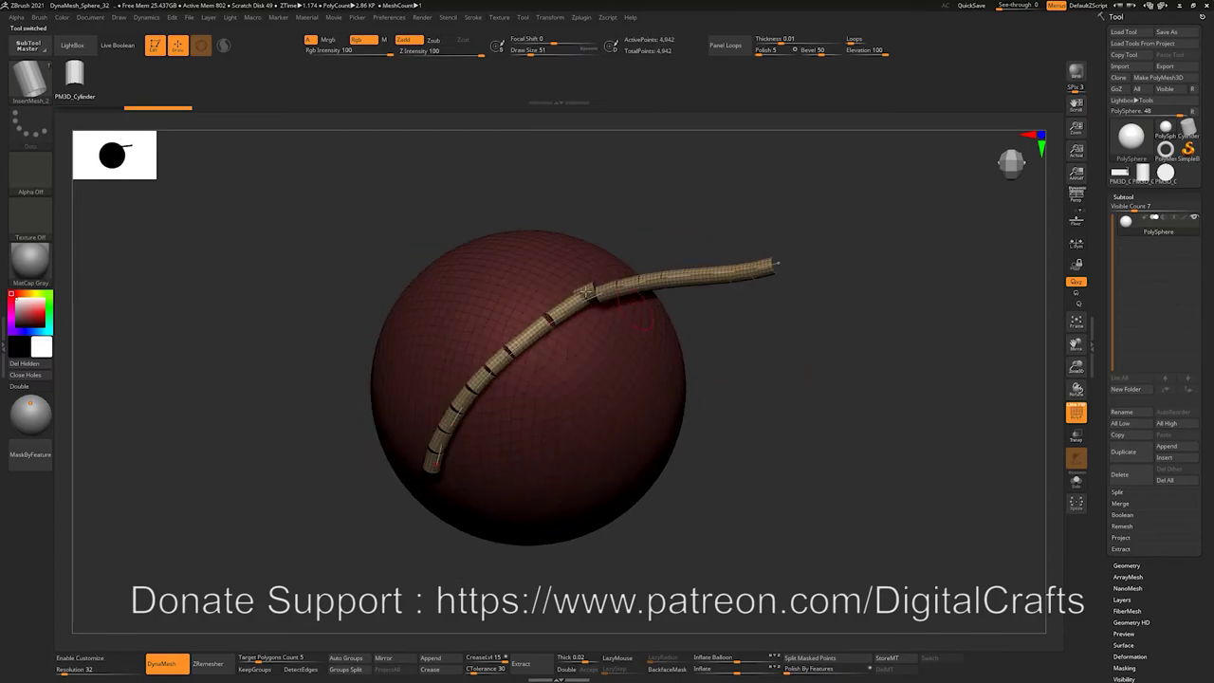
In the brush modifiers, turn off Tri Parts and turn on Weld Points.
left_click(39, 17)
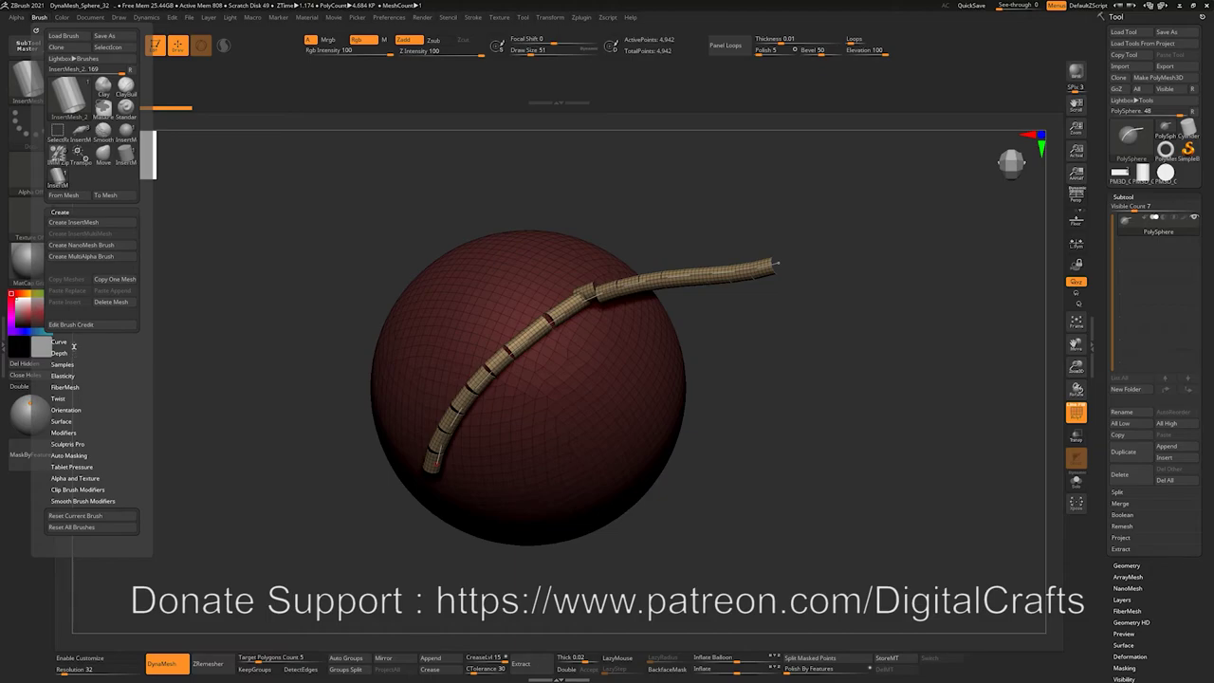
left_click(78, 364)
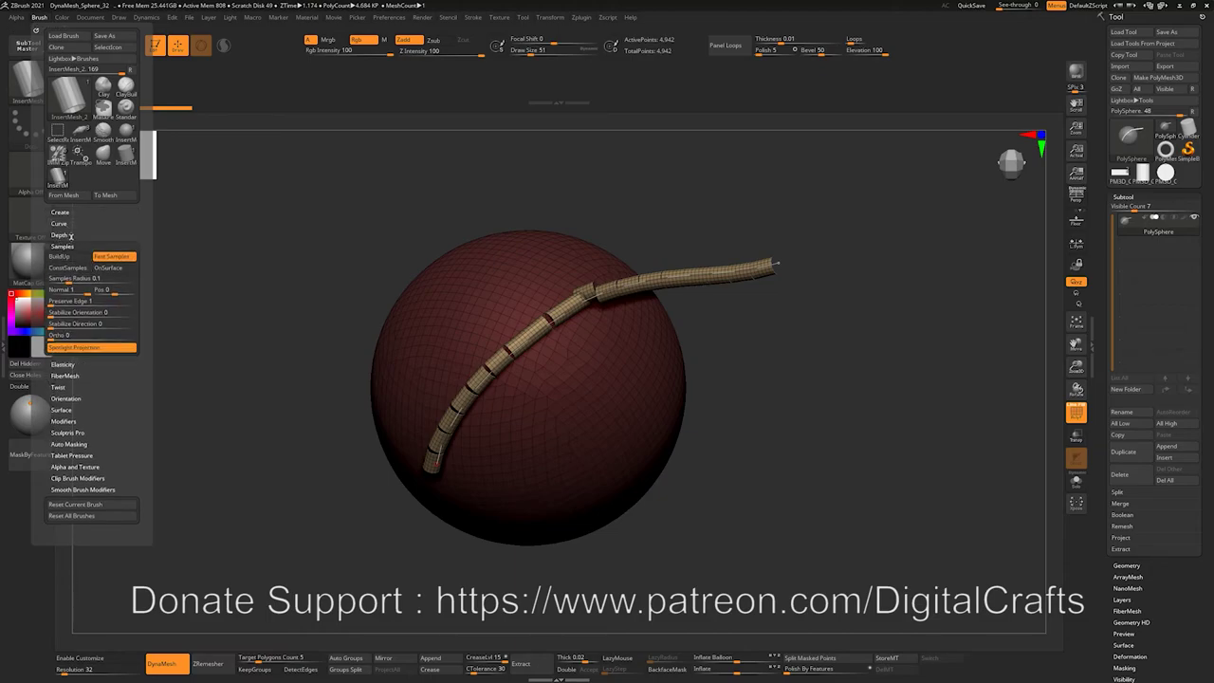
left_click(62, 235)
left_click(65, 223)
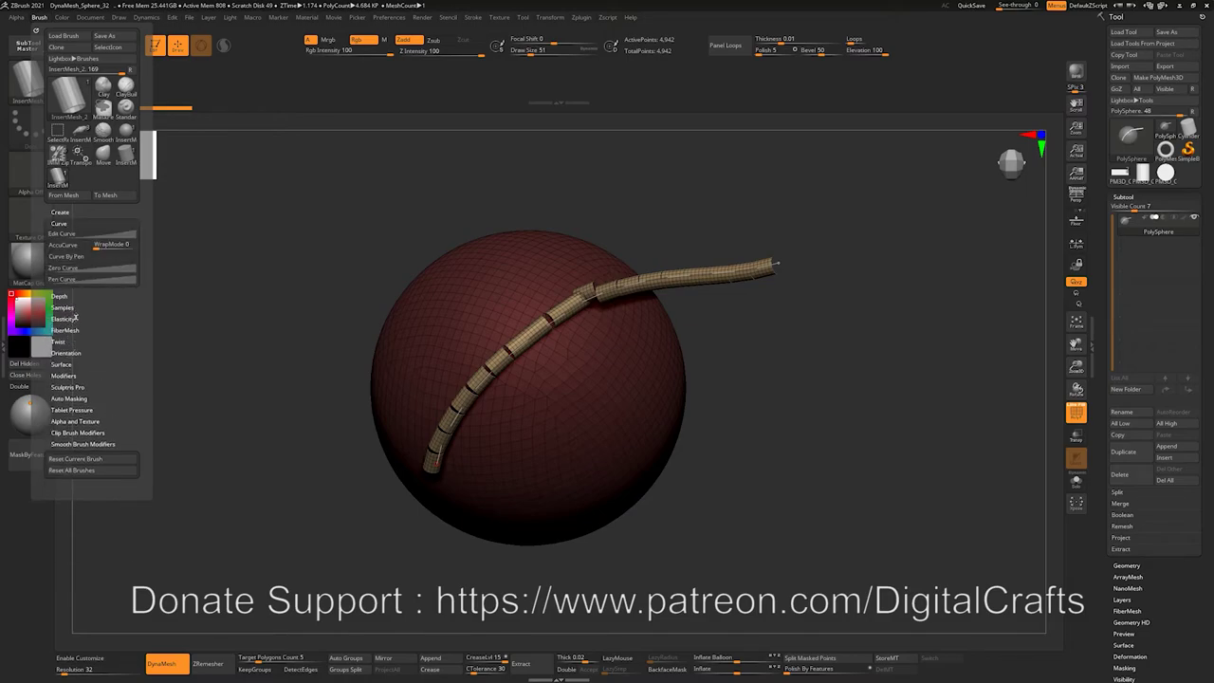
left_click(65, 376)
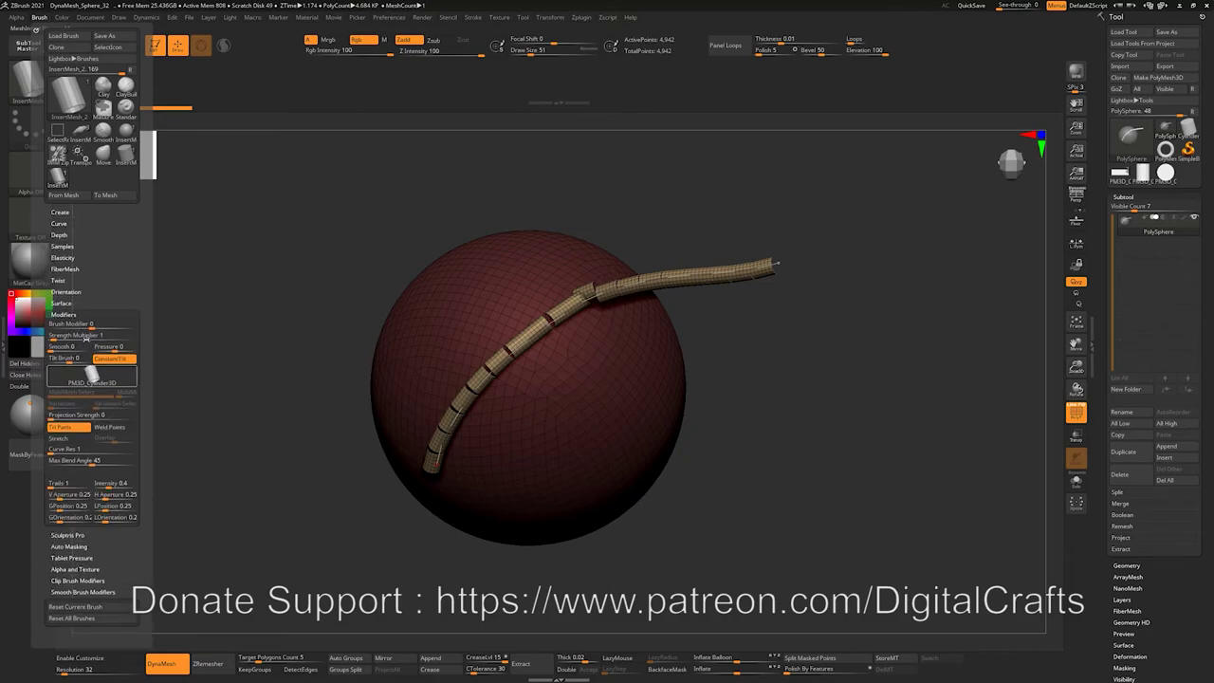
left_click(78, 430)
left_click(109, 429)
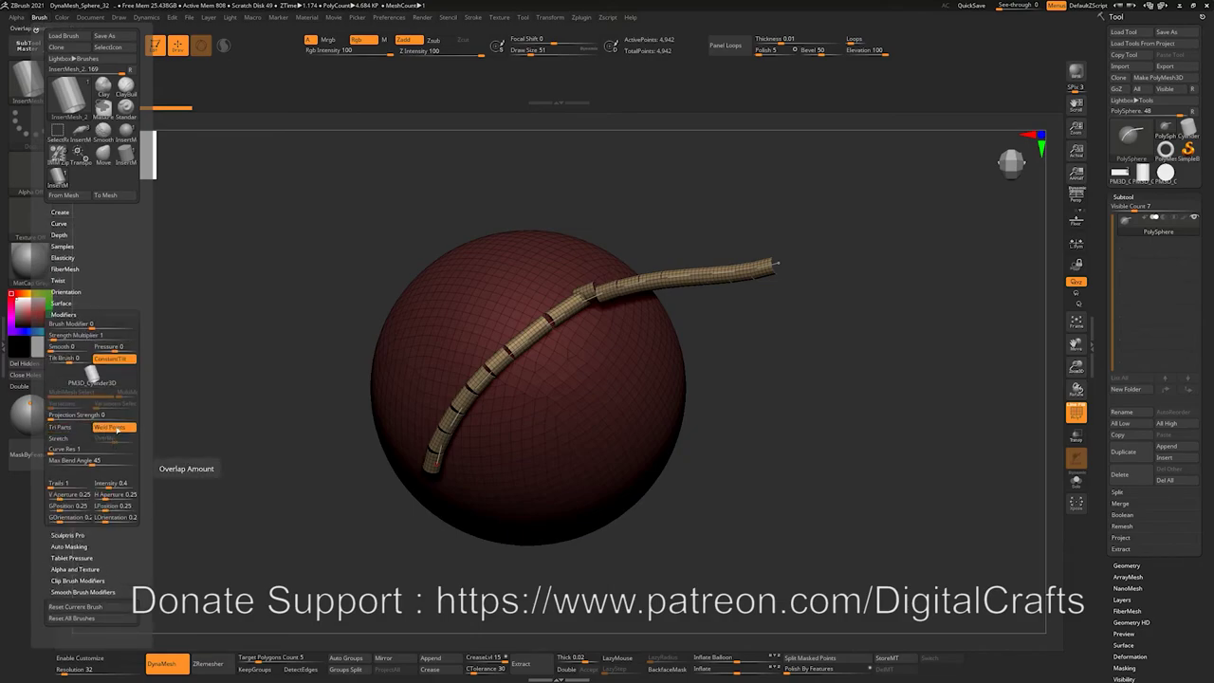
Test the welded brush by drawing thicker curved tubes off the sphere, undoing the unwanted strokes.
mouse_move(757, 386)
right_mouse_down()
mouse_move(745, 381)
mouse_move(797, 195)
right_mouse_up()
left_click_drag(916, 216, 973, 253)
key("ctrl+z")
left_click_drag(854, 205, 728, 545, "shift")
key("ctrl+z")
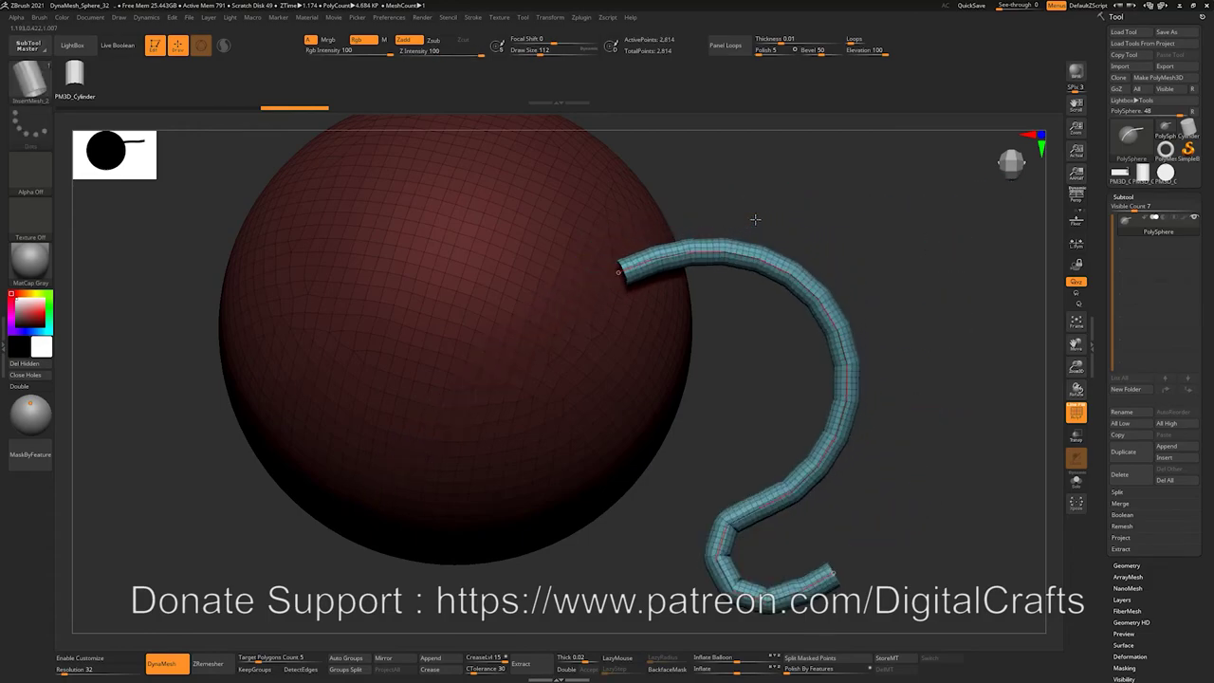
mouse_move(902, 382)
left_mouse_down("alt")
mouse_move(867, 303)
mouse_move(929, 265)
mouse_move(851, 279)
mouse_move(764, 336)
mouse_move(723, 435)
left_mouse_up("alt")
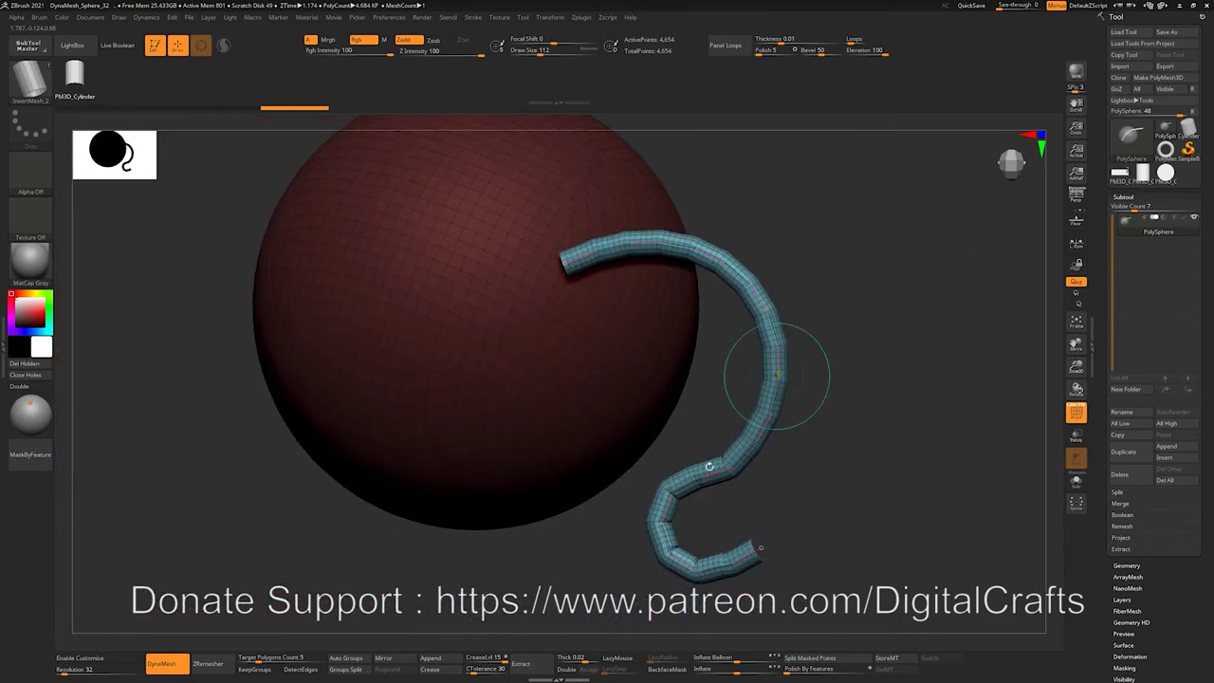
mouse_move(757, 549)
left_mouse_down()
mouse_move(825, 566)
mouse_move(1011, 417)
mouse_move(850, 318)
left_mouse_up()
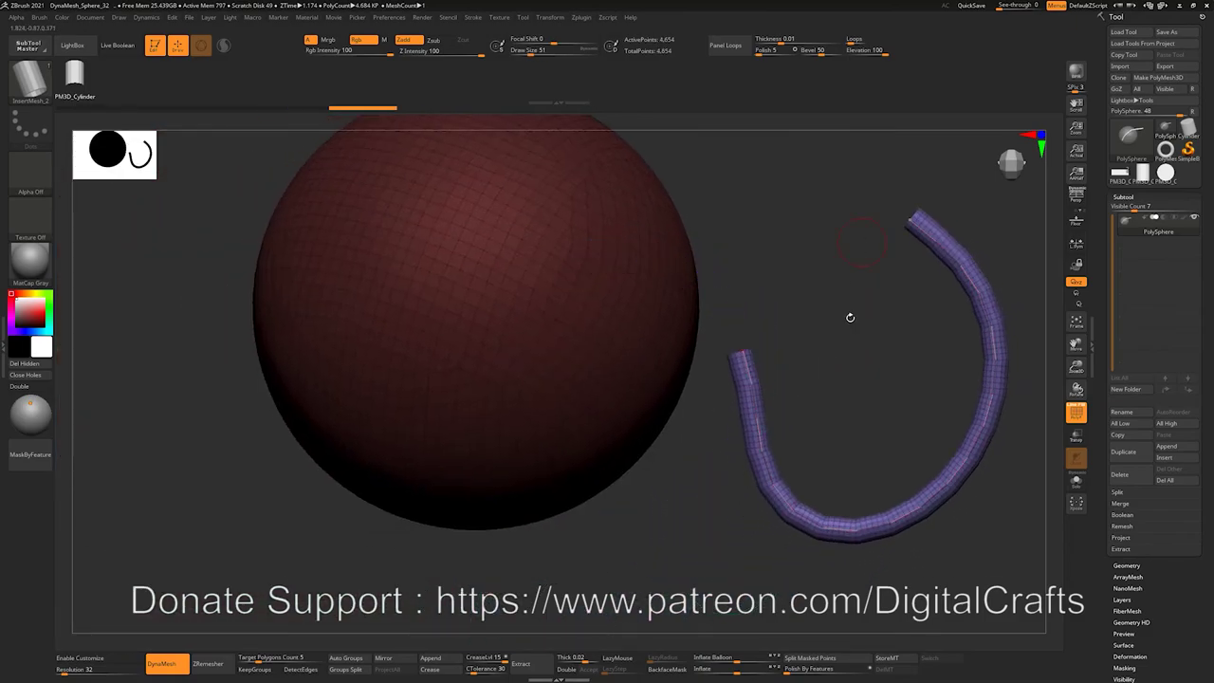
Subdivide the mesh with the welded tube twice to test its smoothing, and undo the subdivision.
key("ctrl")
key("ctrl")
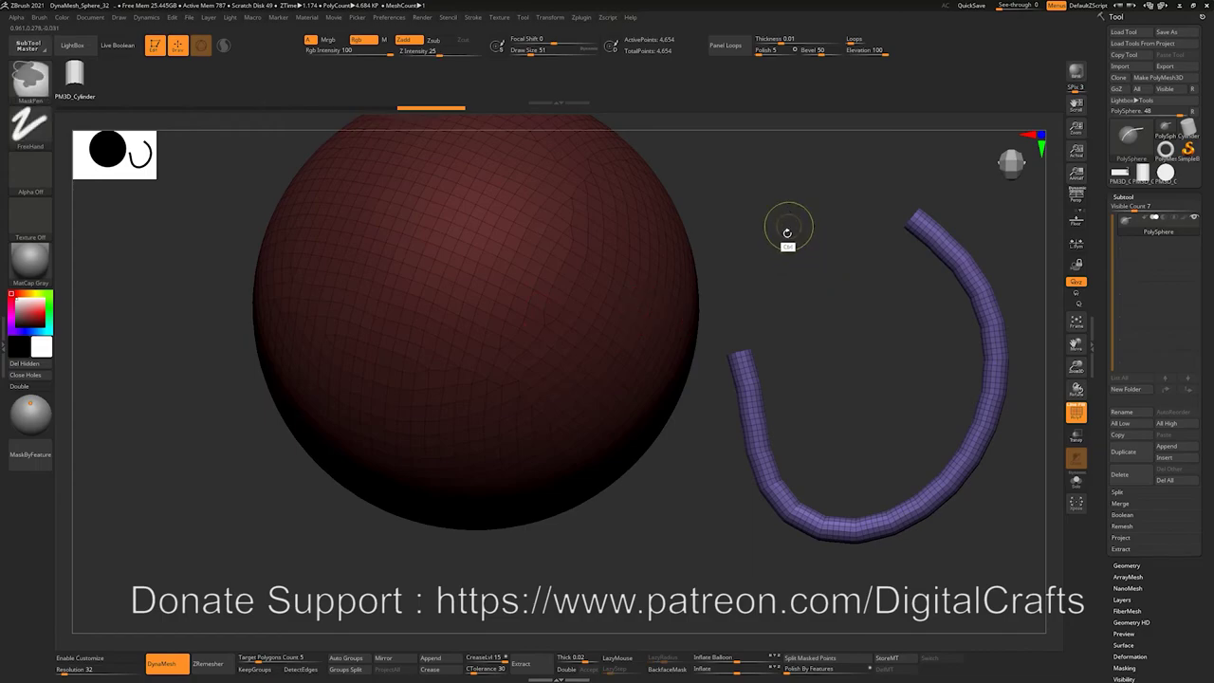
left_click_drag(886, 342, 755, 339, "alt")
left_click_drag(726, 290, 796, 418, "ctrl")
key("ctrl+d")
key("ctrl+d")
mouse_move(908, 268)
left_mouse_down("alt")
mouse_move(800, 297)
mouse_move(820, 290)
left_mouse_up("alt")
left_click(640, 347, "ctrl")
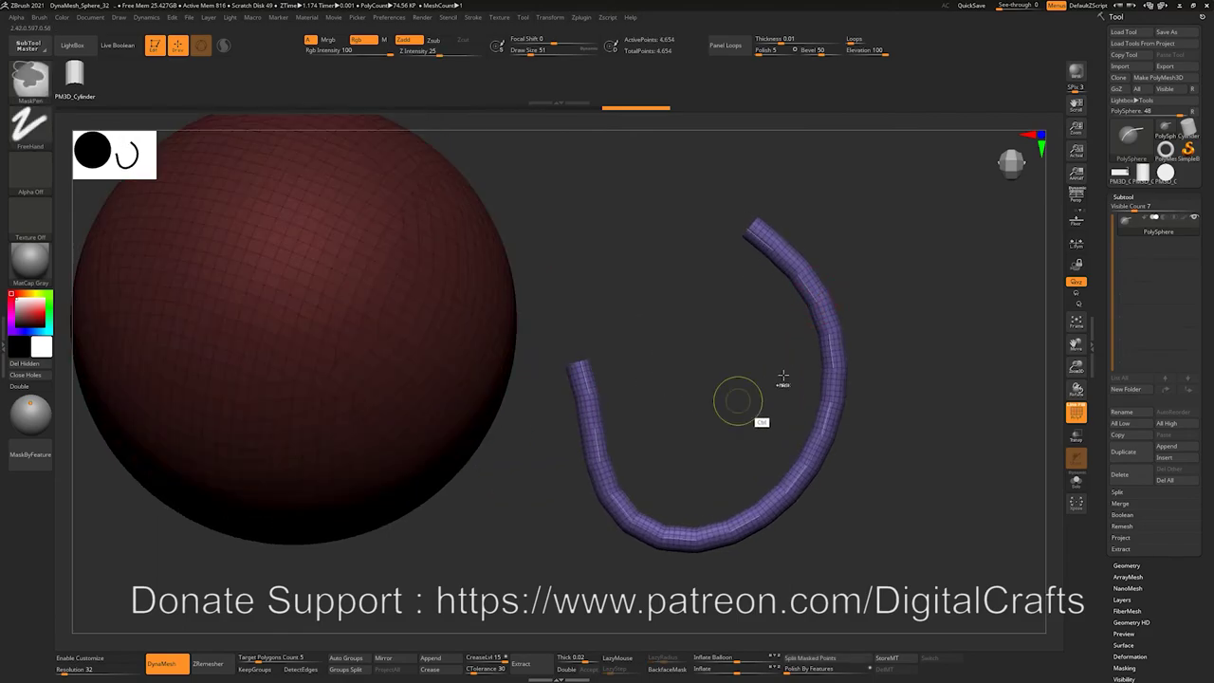
key("ctrl+z")
Undo the test tubes drawn with the curve brush back to the plain sphere.
mouse_move(706, 329)
left_mouse_down("alt")
mouse_move(836, 358)
mouse_move(561, 370)
left_mouse_up("alt")
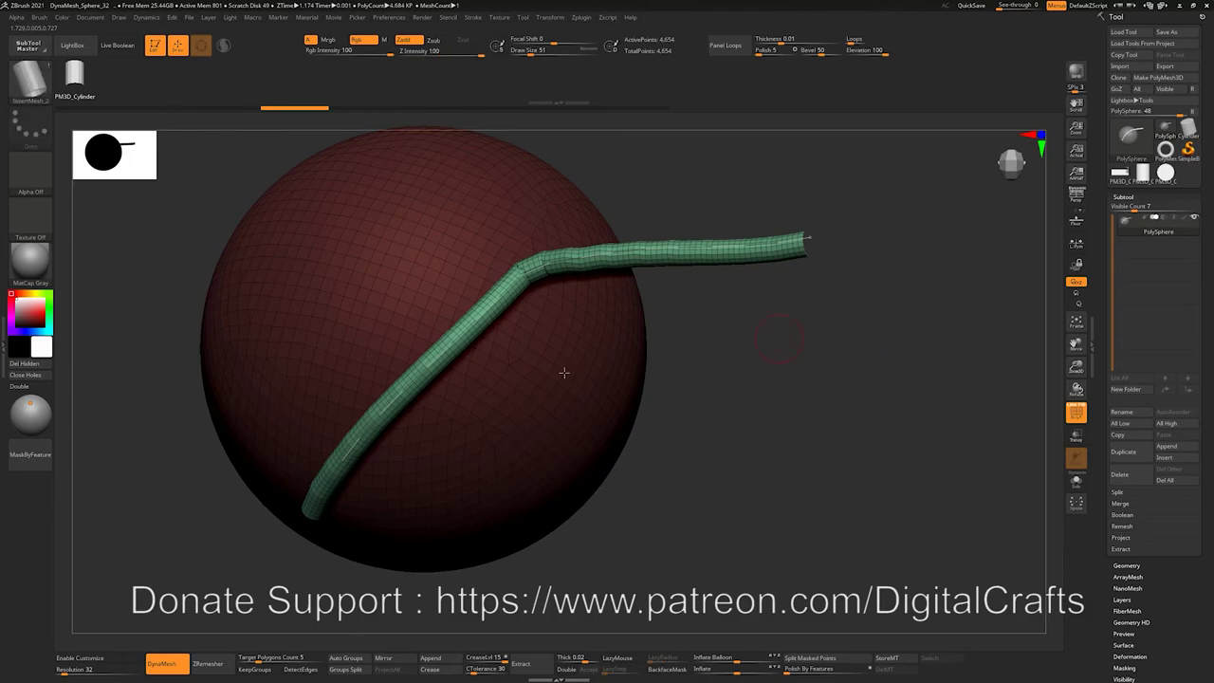
key("[")
mouse_move(788, 399)
left_mouse_down("shift")
mouse_move(787, 376)
mouse_move(721, 354)
mouse_move(721, 302)
mouse_move(727, 339)
mouse_move(712, 328)
left_mouse_up("shift")
key("ctrl+z")
key("ctrl+z")
key("ctrl+z")
key("ctrl+z")
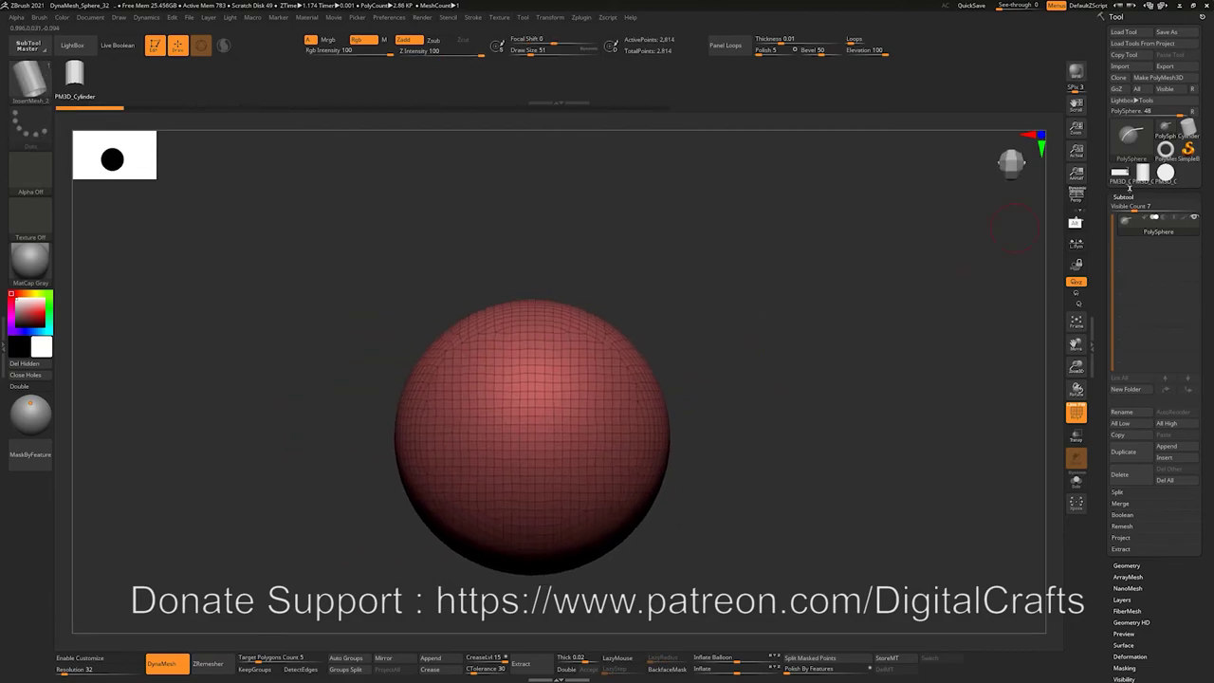
Switch to the open-ended cylinder, rotate it onto its side and create a new InsertMesh brush from it.
left_click(1149, 177)
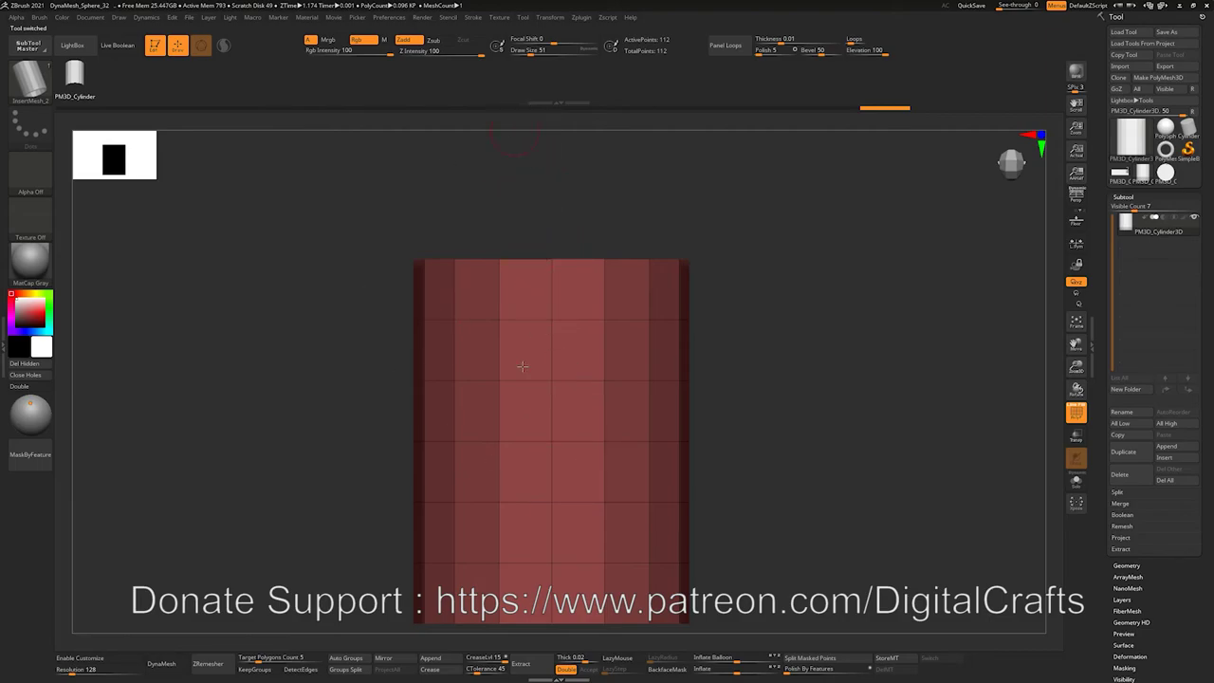
left_click_drag(782, 352, 793, 322)
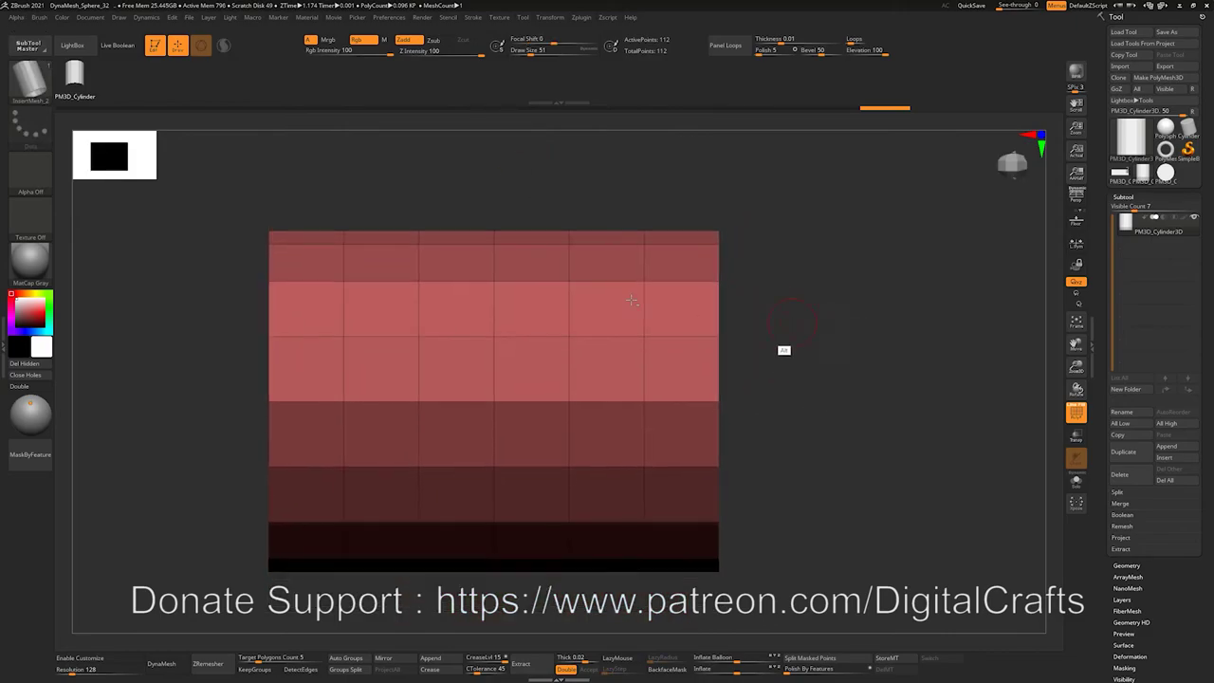
left_click(39, 17)
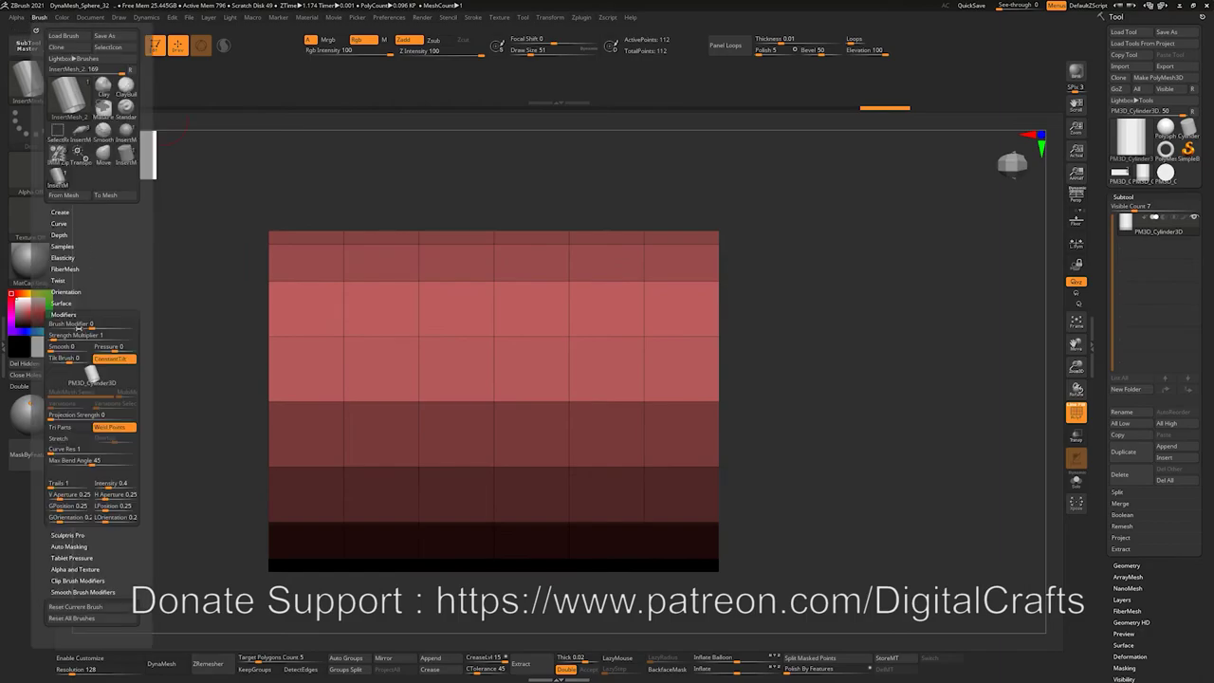
left_click(61, 212)
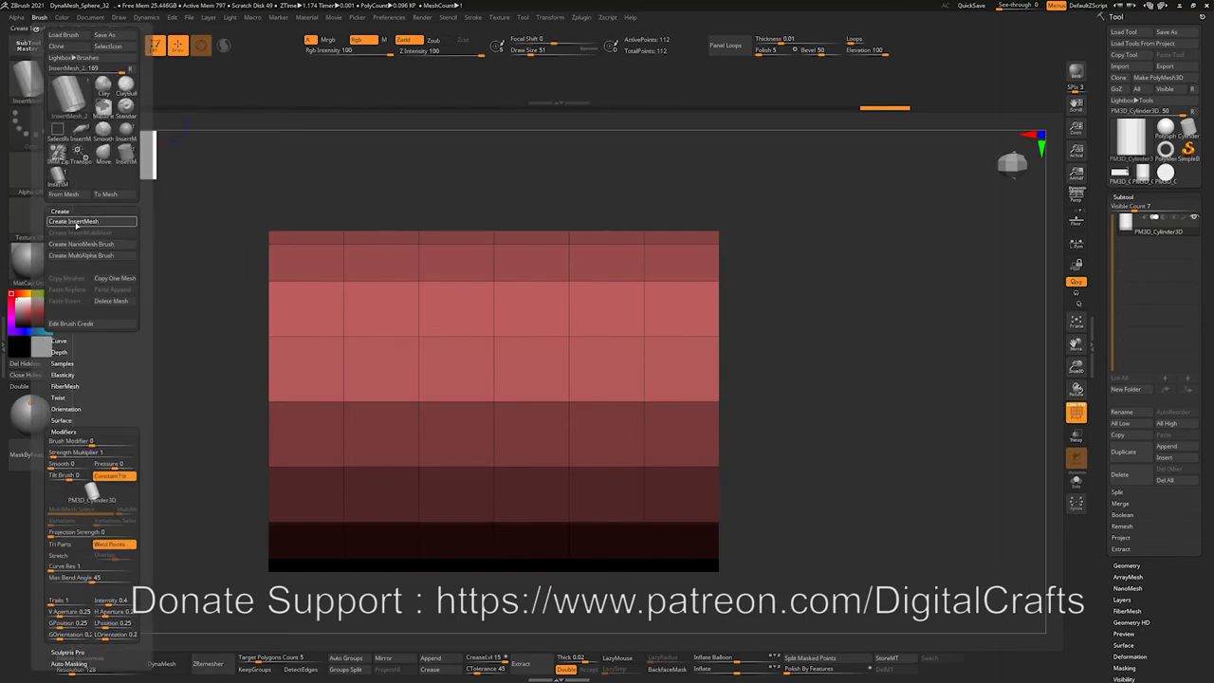
left_click(76, 222)
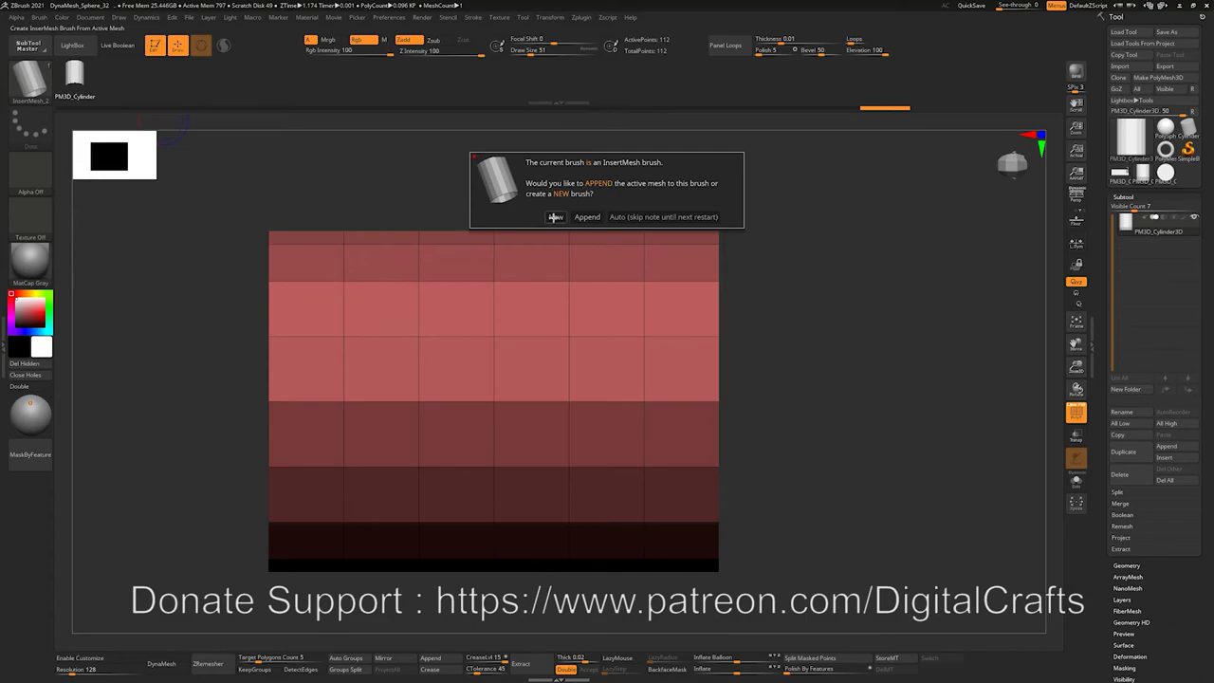
left_click(555, 217)
Switch to the sphere, insert one test cylinder with the new sideways brush and undo it.
left_click(1168, 130)
left_click_drag(879, 278, 748, 272, "alt")
left_click_drag(475, 427, 723, 269)
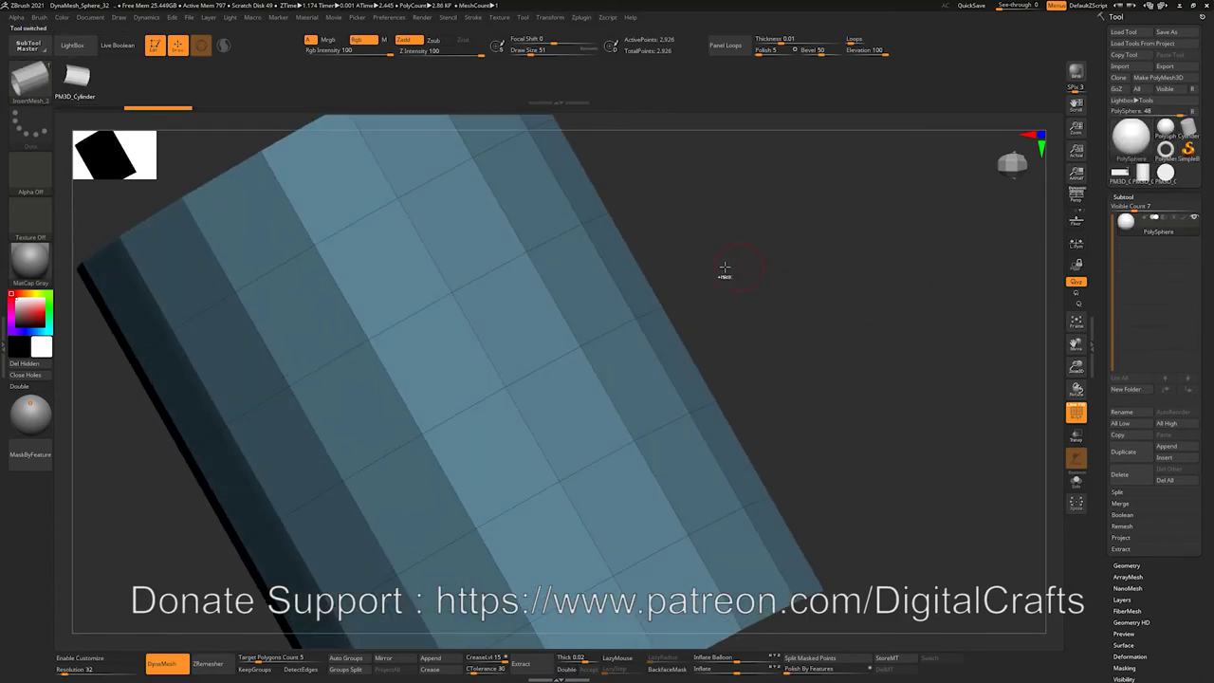
key("ctrl+z")
Turn on Curve Mode for the sideways cylinder brush, draw a test curve off the sphere and undo it.
left_click(473, 17)
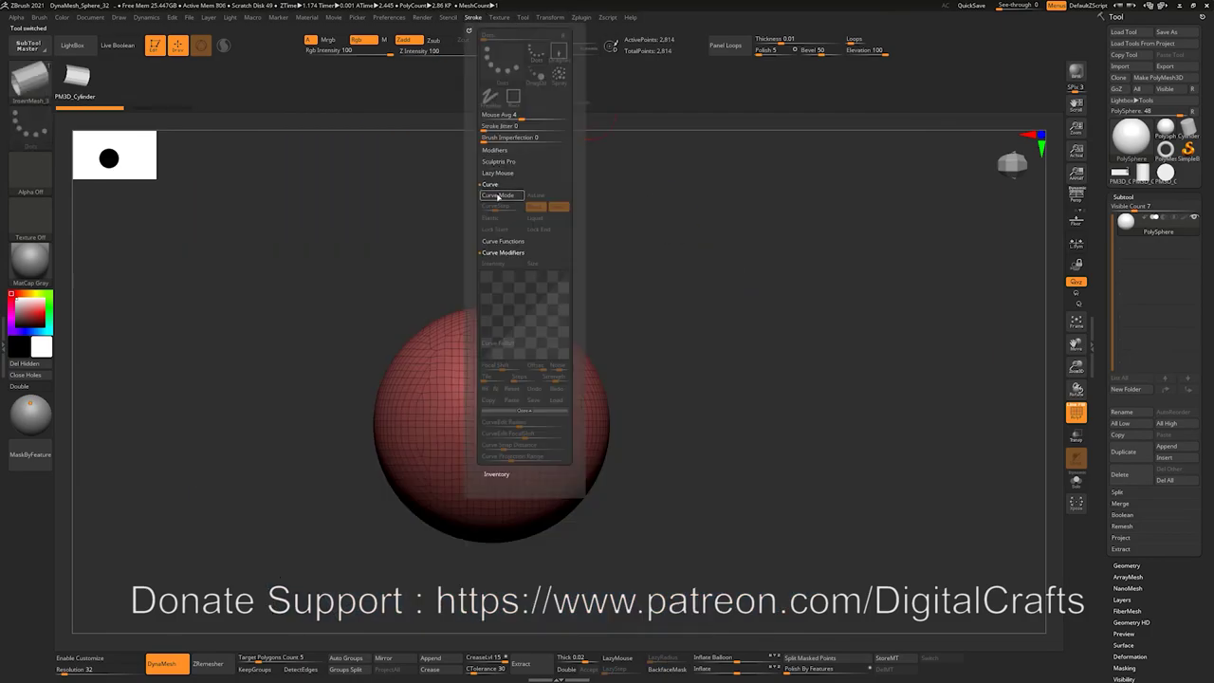
left_click(497, 195)
left_click_drag(442, 434, 653, 261)
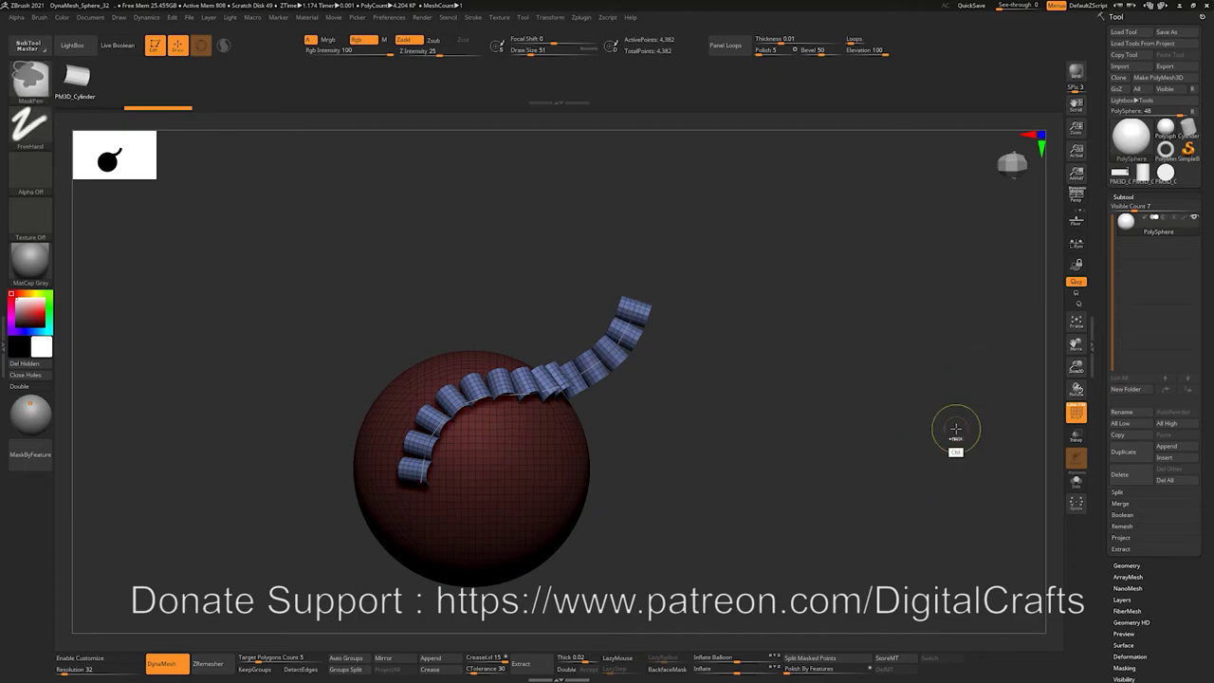
key("ctrl+z")
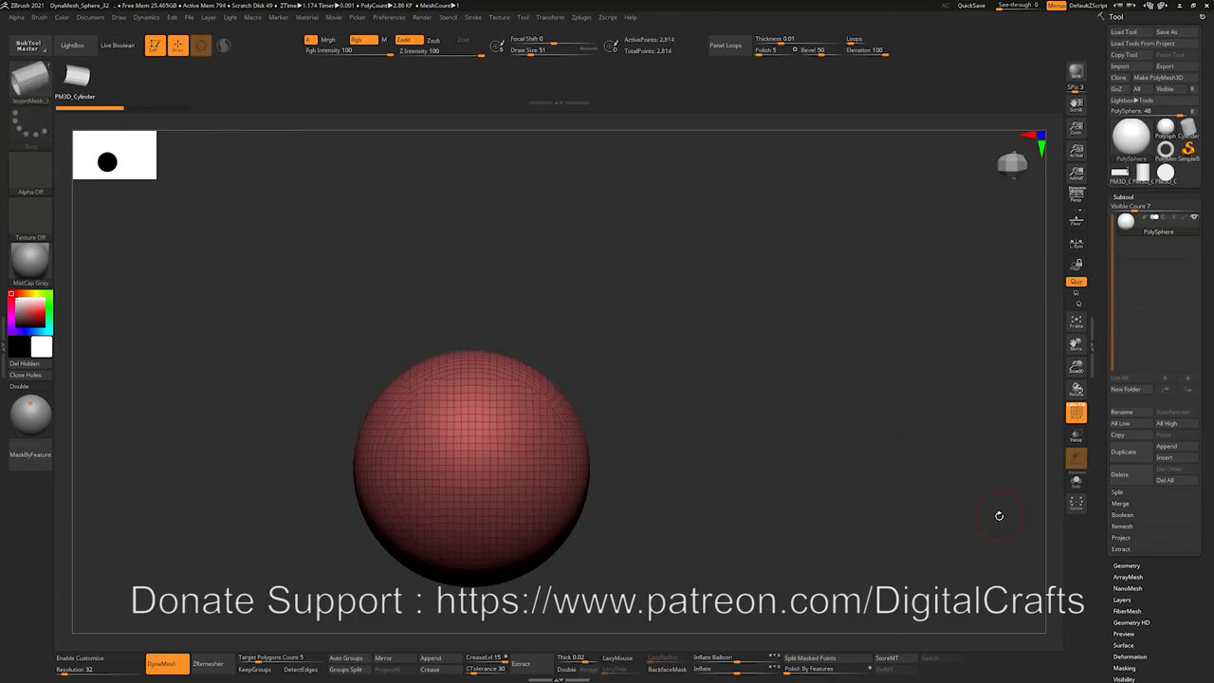
Switch to the tool with two rings and a box, and merge the ring subtool down into the box.
left_click(1121, 174)
left_click_drag(682, 423, 667, 312)
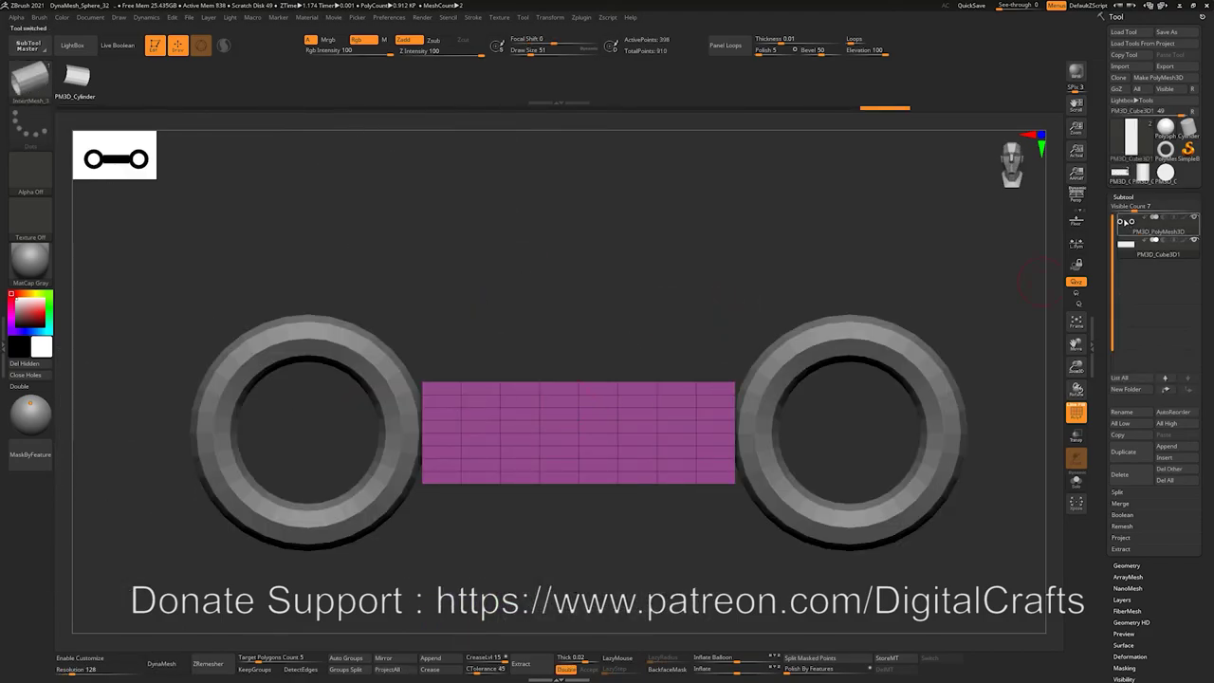
left_click(1124, 502)
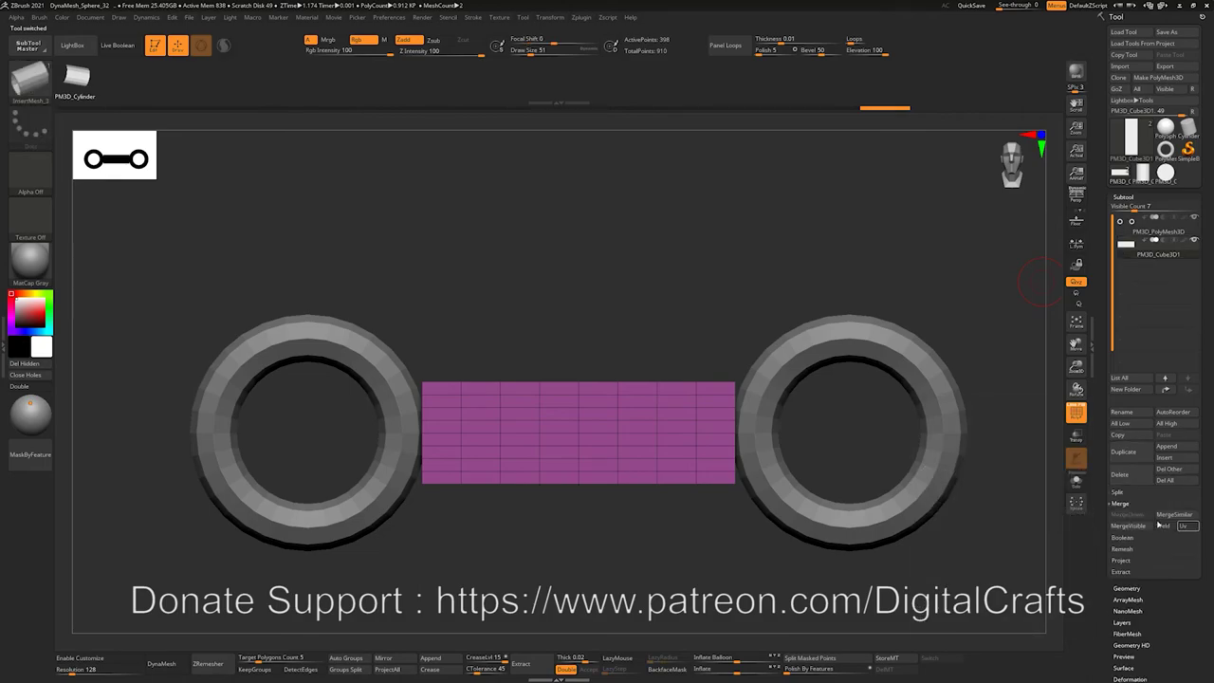
left_click(1128, 526)
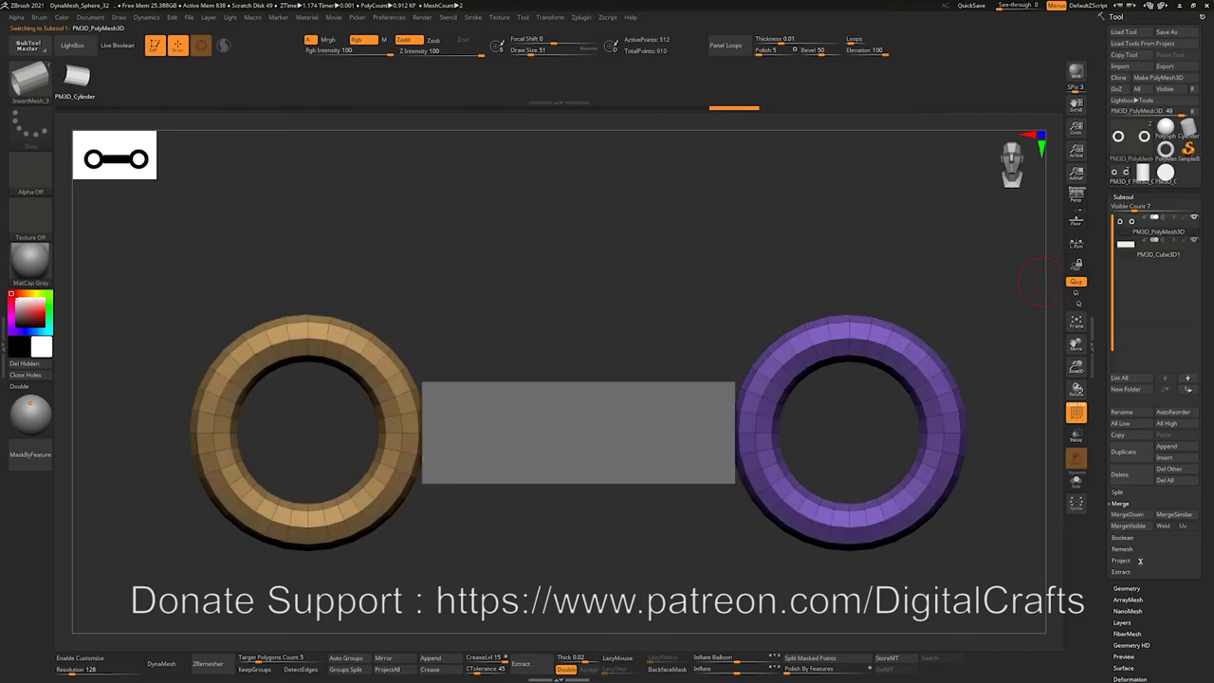
left_click(1131, 514)
left_click(1043, 535)
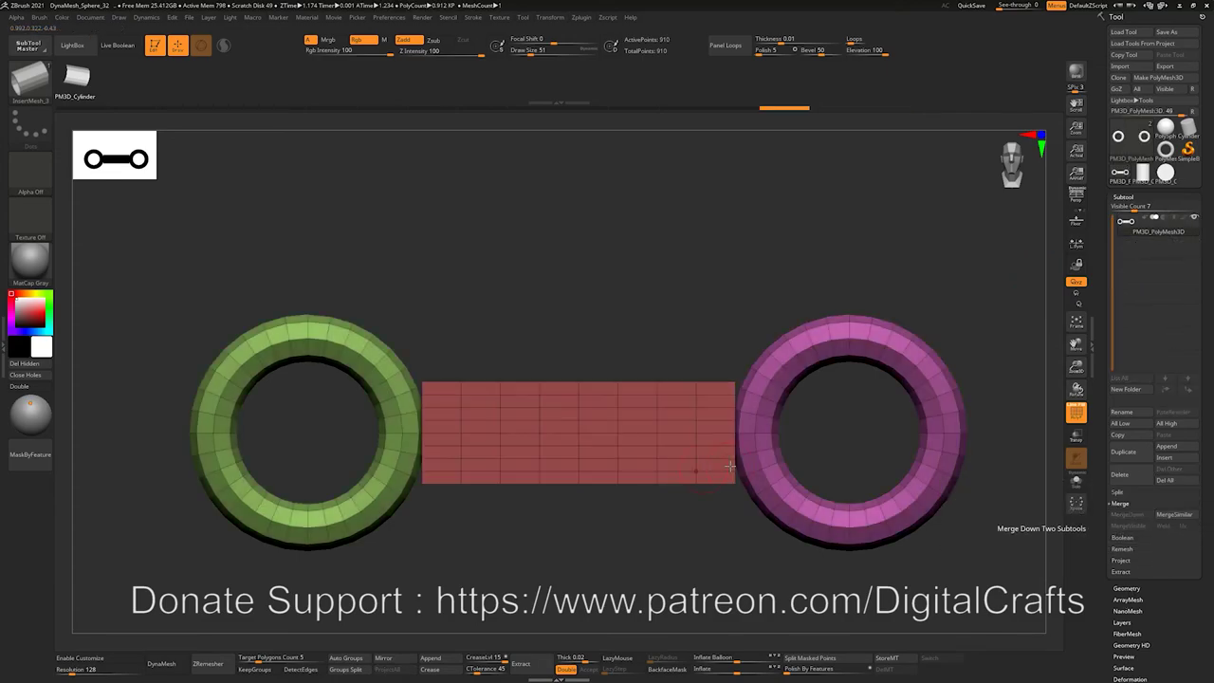
Orient the merged ring-and-box mesh upright in the view and create a new InsertMesh brush from it.
left_click_drag(644, 336, 615, 400)
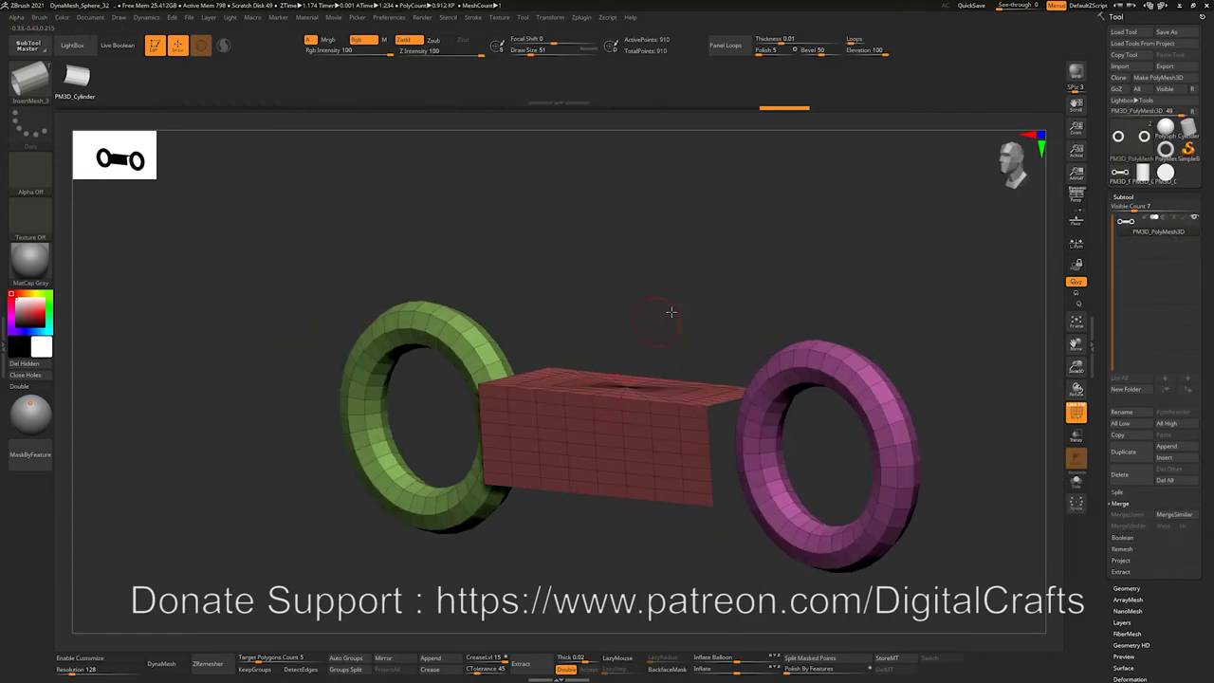
left_click_drag(670, 311, 461, 356, "shift")
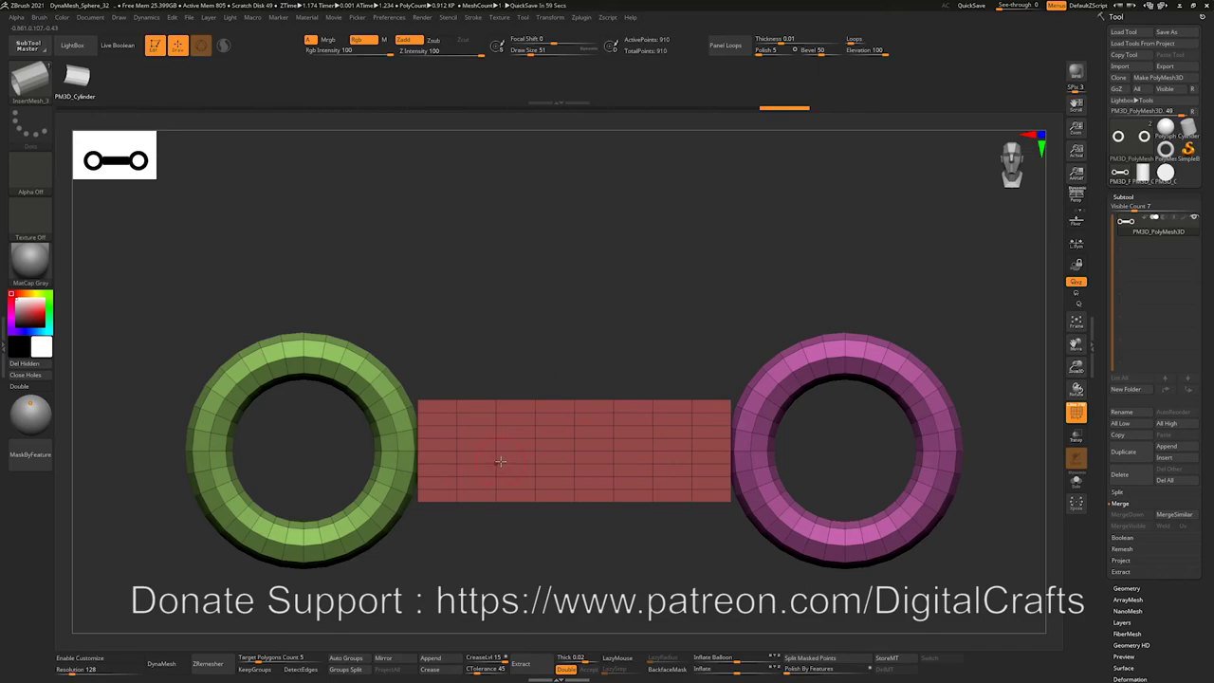
left_click_drag(639, 295, 659, 314)
left_click_drag(537, 238, 434, 236)
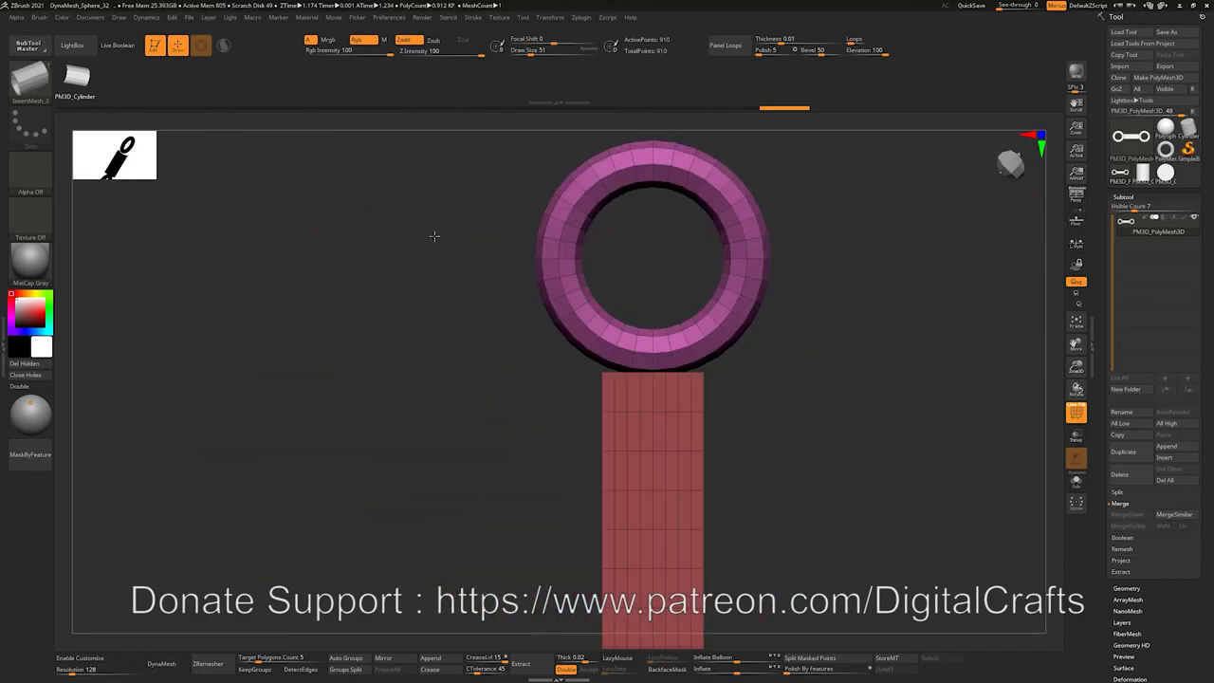
left_click_drag(878, 366, 715, 289, "alt")
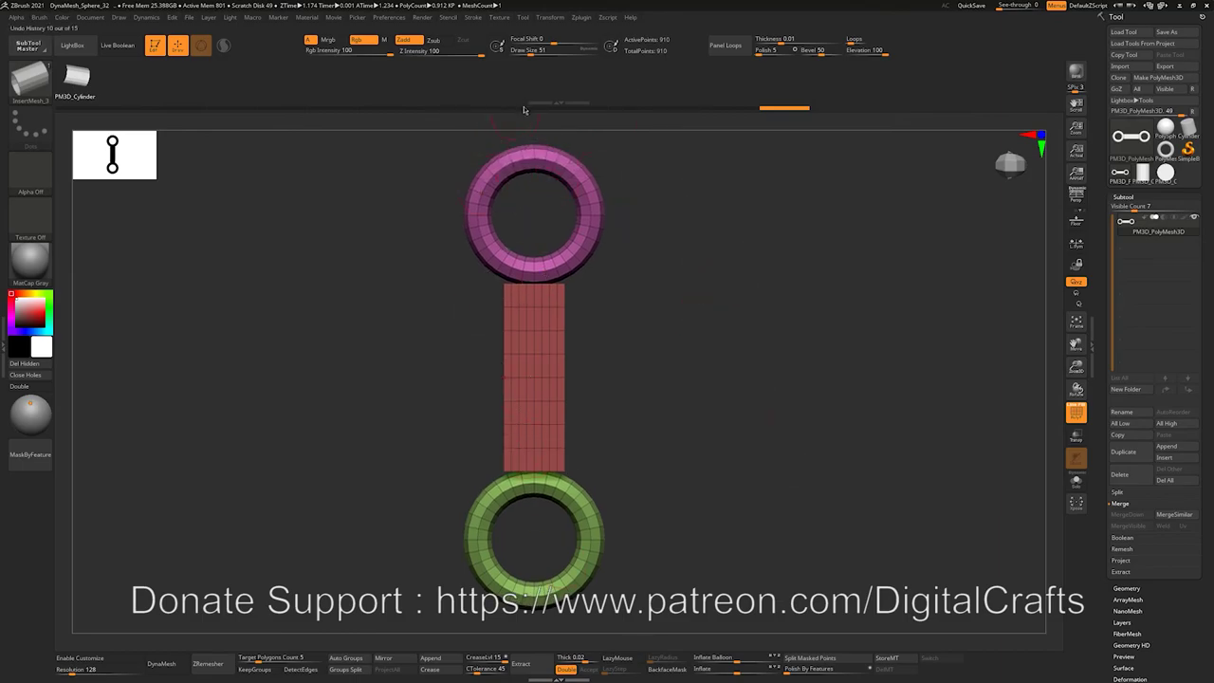
left_click(39, 17)
left_click(108, 222)
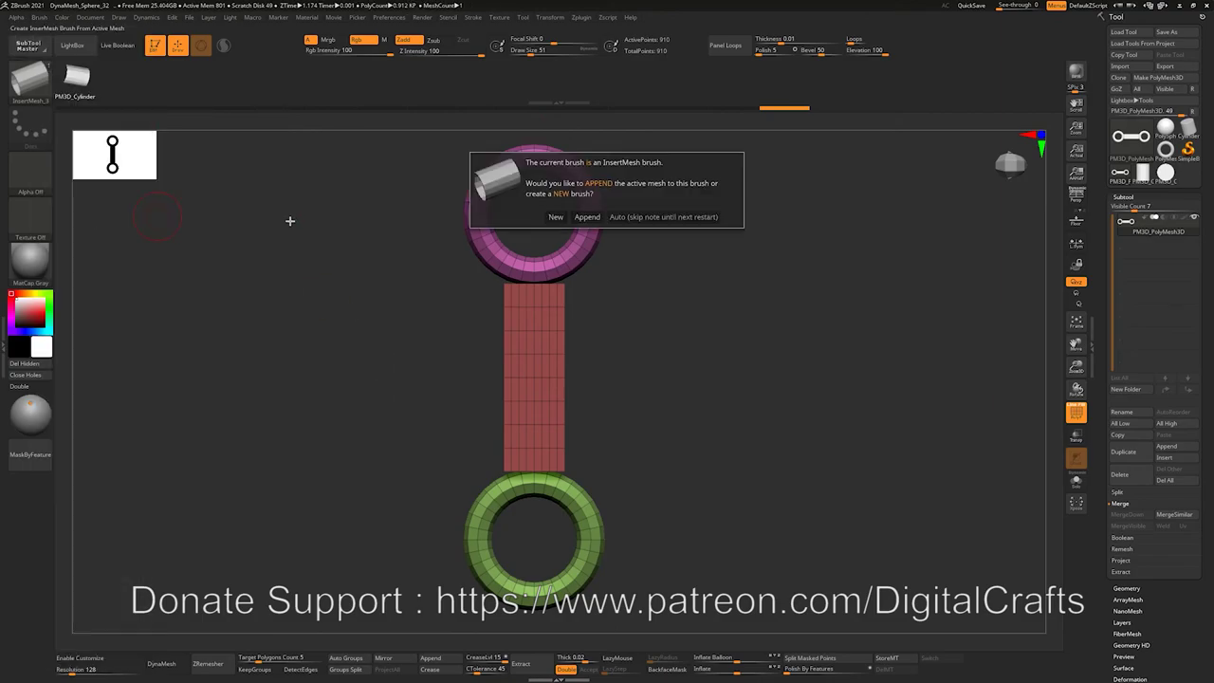
left_click(556, 217)
Switch to the sphere, insert one test copy of the ring-and-box mesh and undo it.
left_click(1165, 126)
right_click_drag(674, 316, 673, 316, "ctrl")
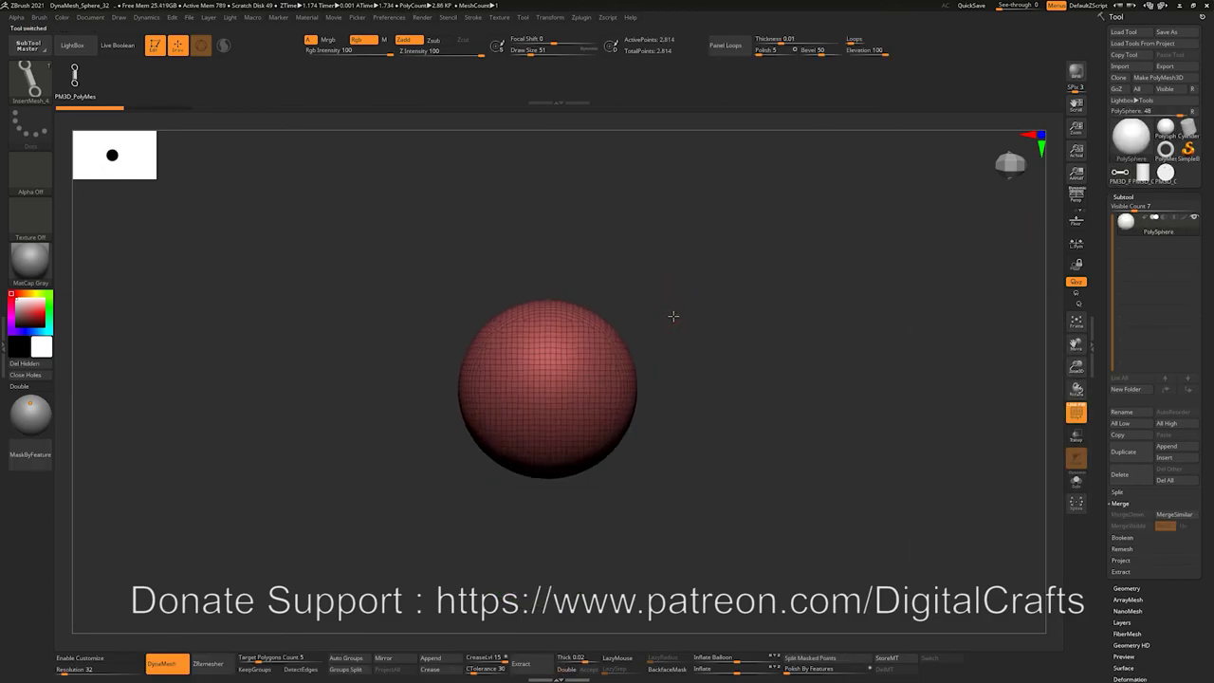
left_click_drag(548, 407, 826, 276)
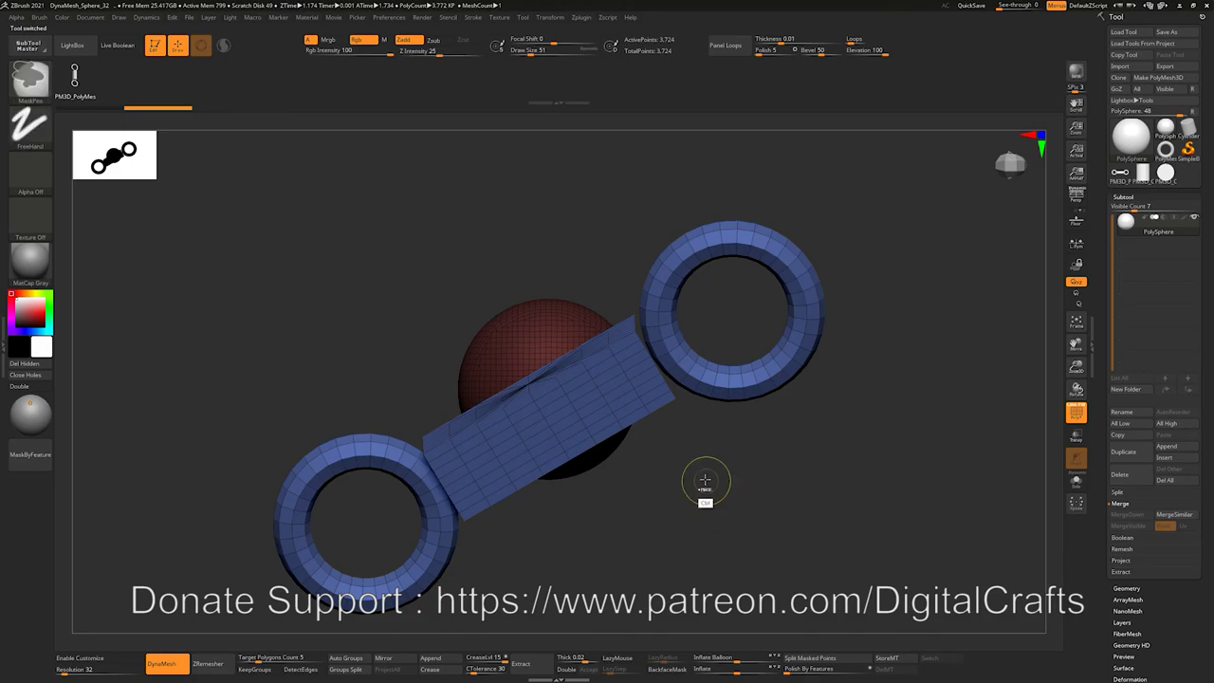
key("ctrl+z")
Turn on Curve Mode for the ring-and-box brush and check its Tri Parts modifier.
left_click(38, 18)
scroll(102, 383, "down", 2)
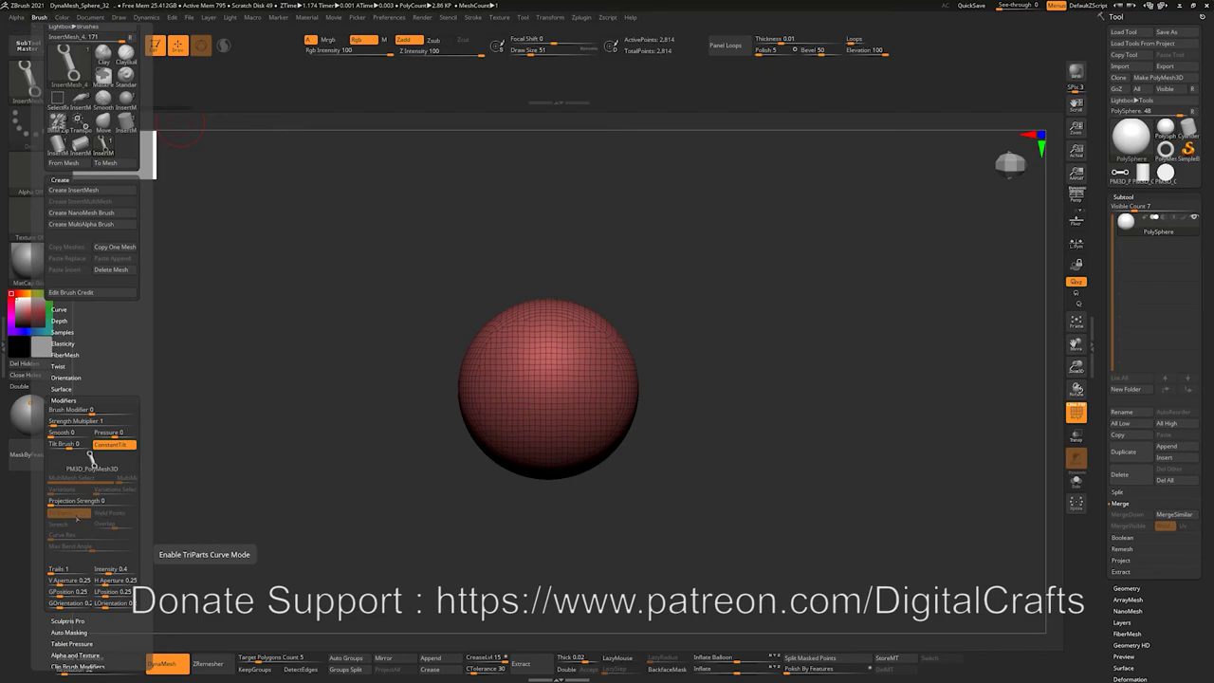
left_click(472, 17)
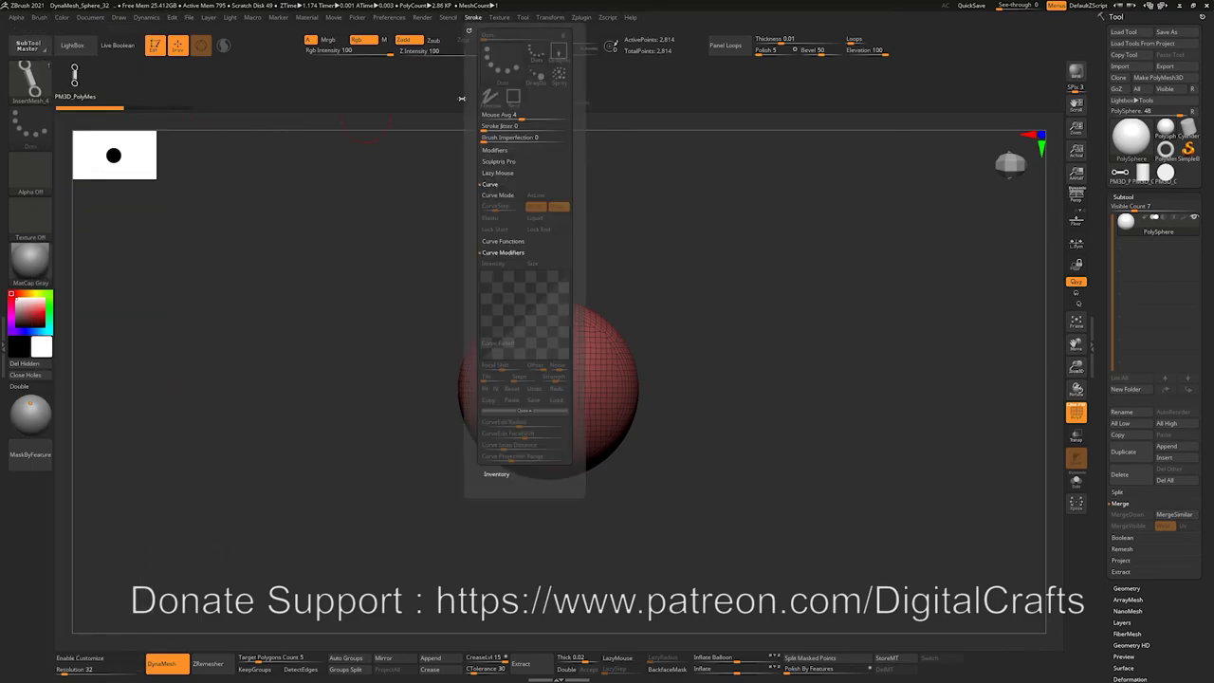
left_click(496, 196)
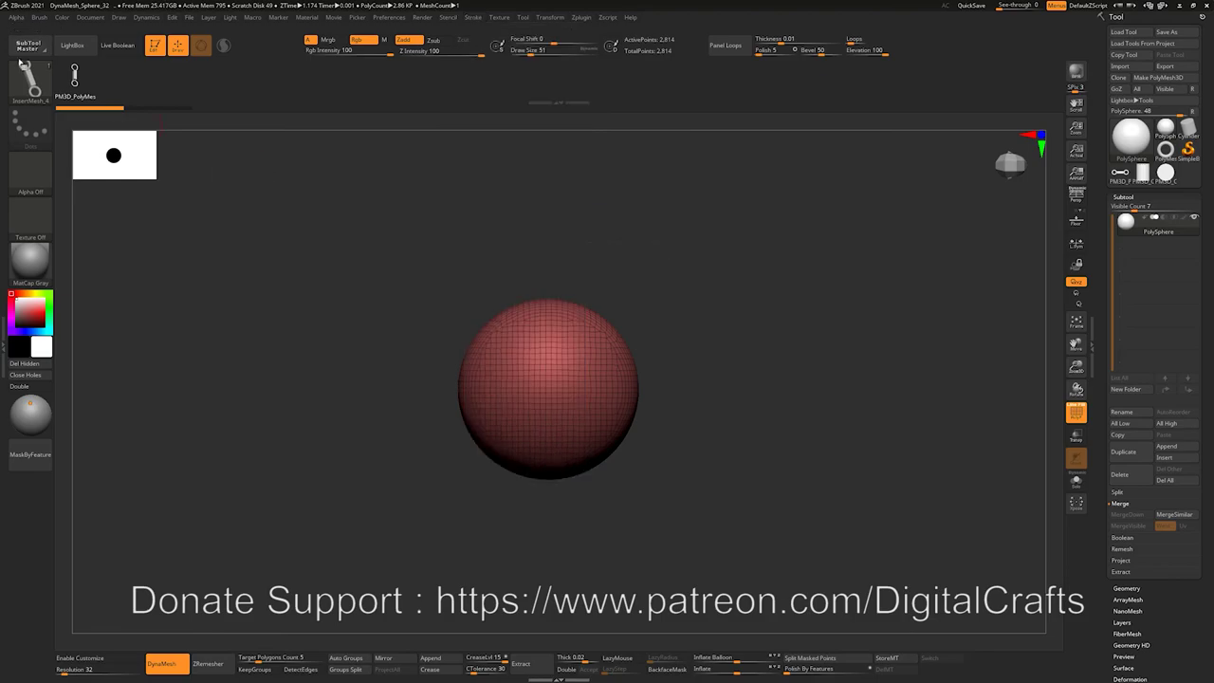
left_click(40, 18)
Draw a long test curve off the sphere with the ring-ended brush, inspect its ends and middle segments, and undo it.
left_click_drag(691, 326, 802, 227)
mouse_move(838, 311)
left_mouse_down("alt")
mouse_move(767, 334)
mouse_move(812, 401)
mouse_move(646, 498)
left_mouse_up("alt")
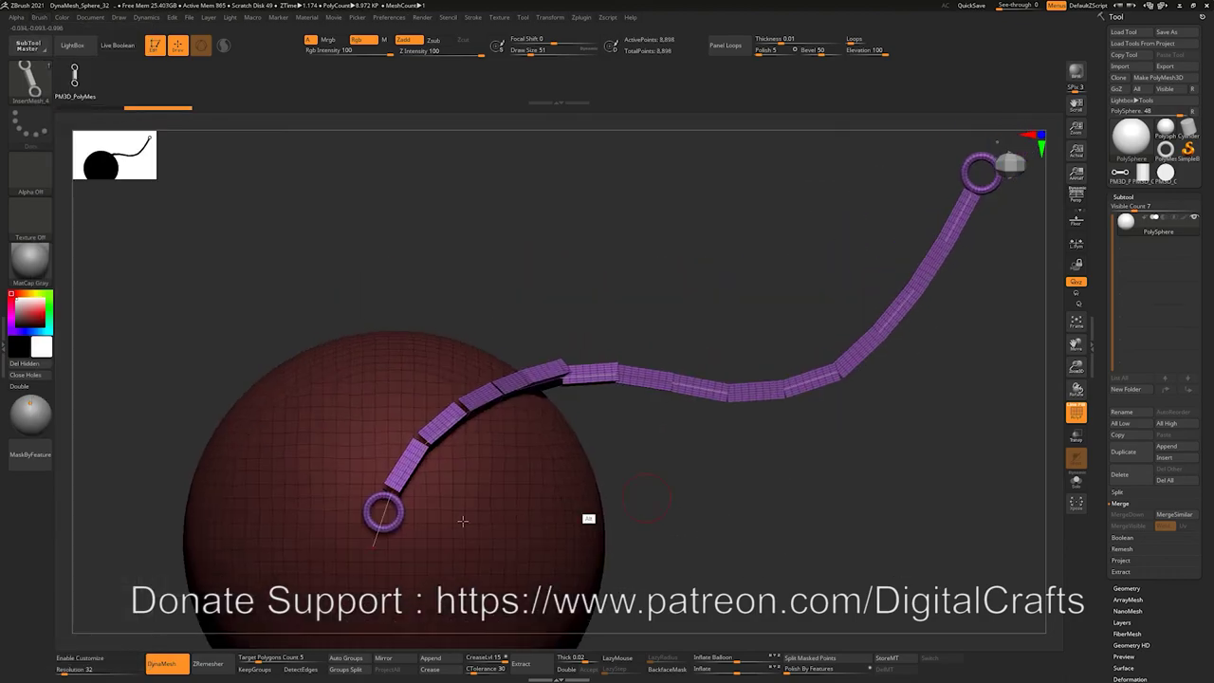
left_click_drag(736, 456, 659, 493, "alt")
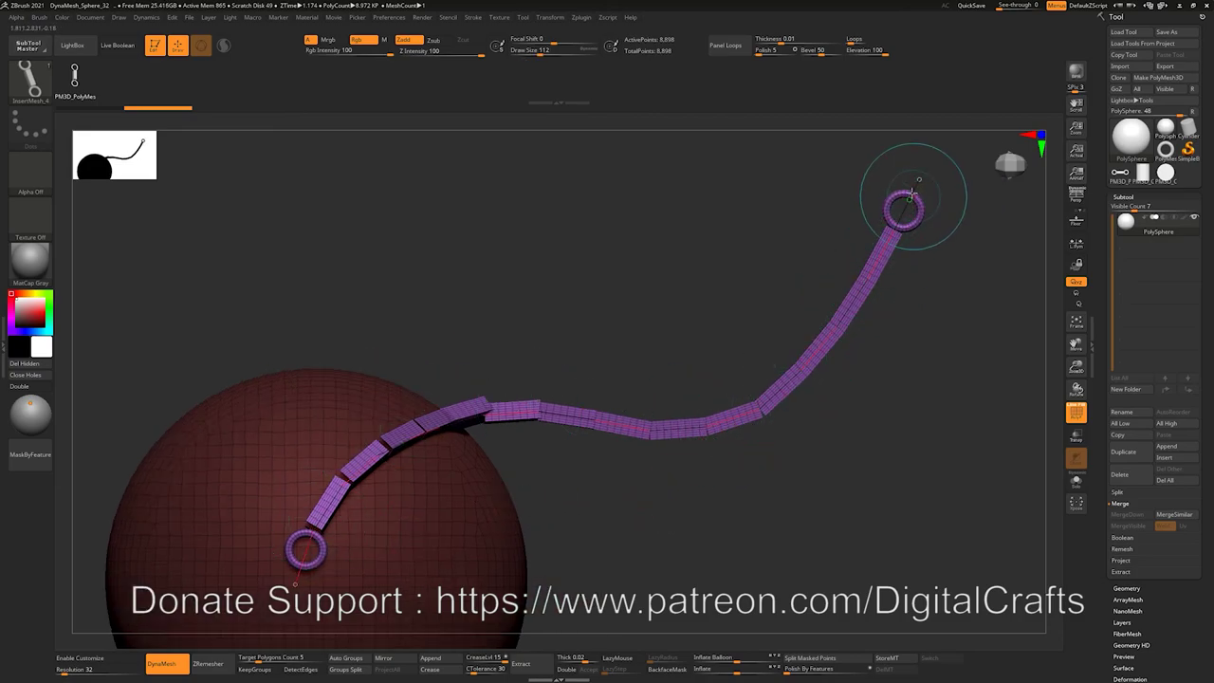
mouse_move(838, 518)
left_mouse_down()
mouse_move(809, 382)
mouse_move(528, 326)
left_mouse_up()
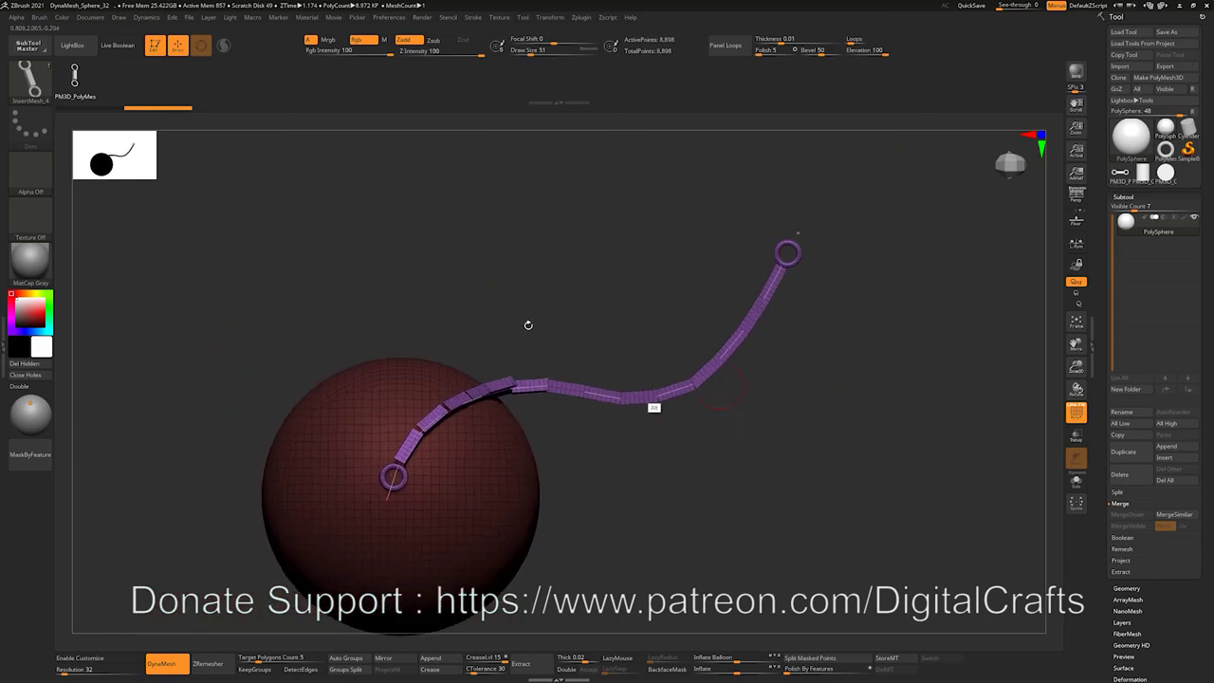
left_click_drag(724, 469, 762, 449, "alt")
key("ctrl+z")
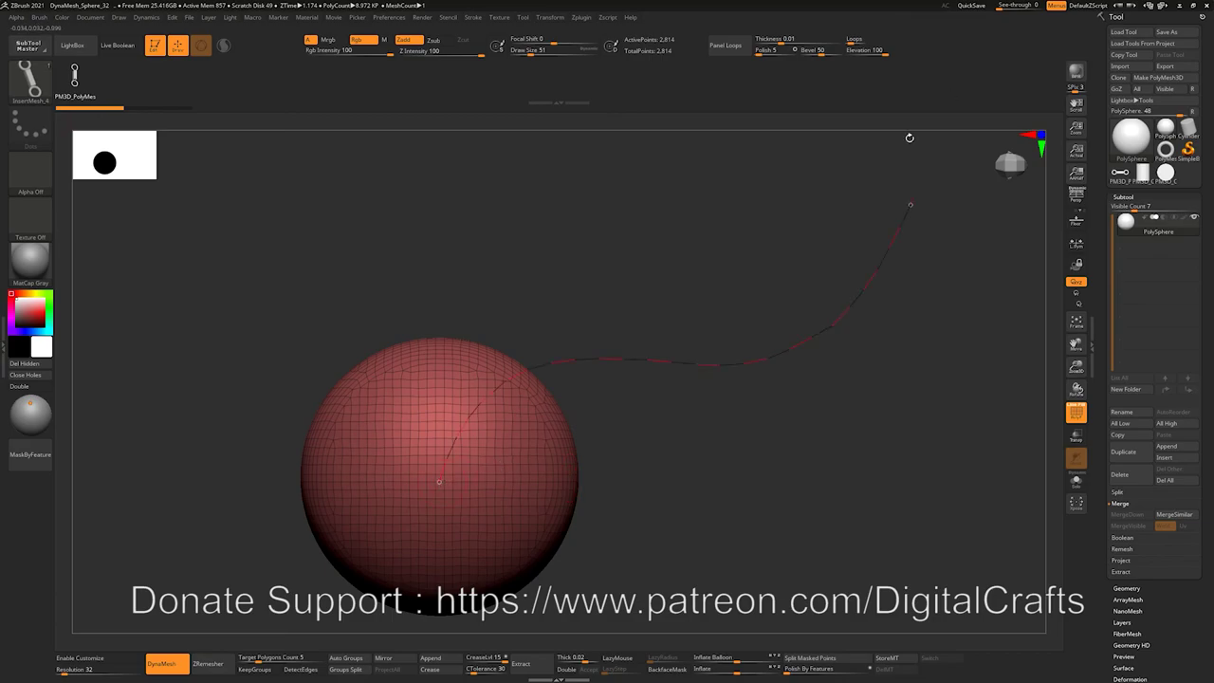
left_click_drag(910, 137, 913, 125)
key("ctrl+z")
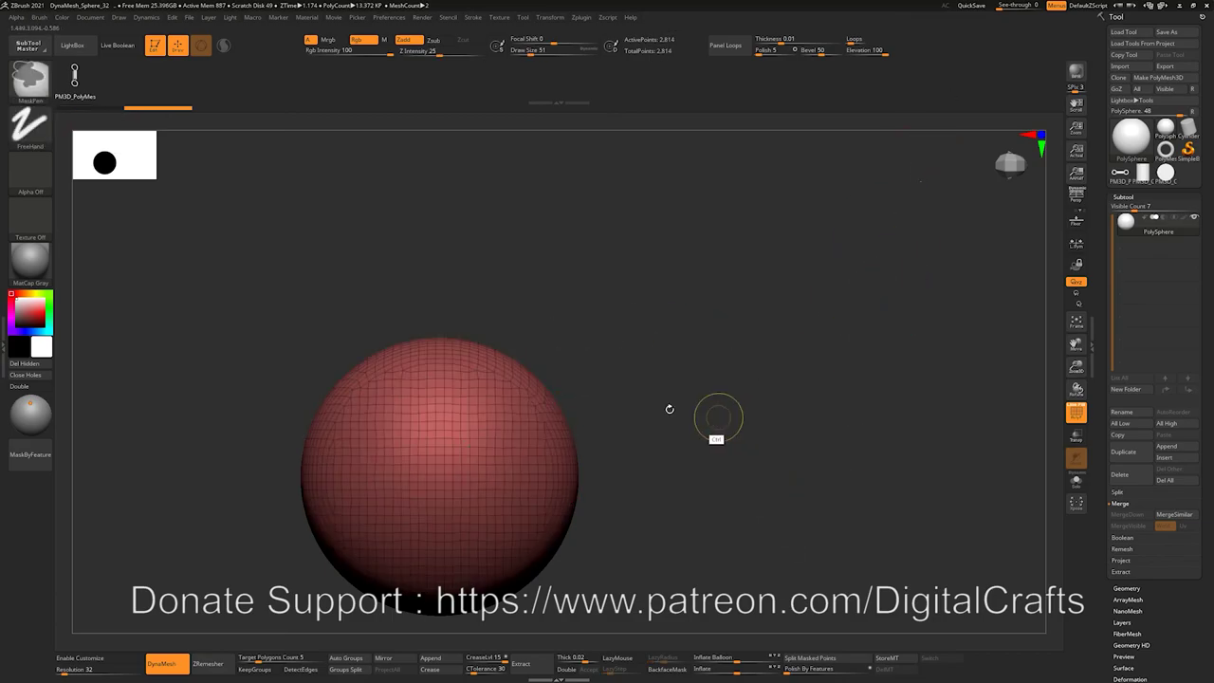
Set the draw size to 158, draw a thicker ring-ended test curve off the sphere and undo it.
key("s")
left_click_drag(455, 426, 469, 427)
key("ctrl+shift+z")
key("ctrl+shift+z")
key("ctrl+shift+z")
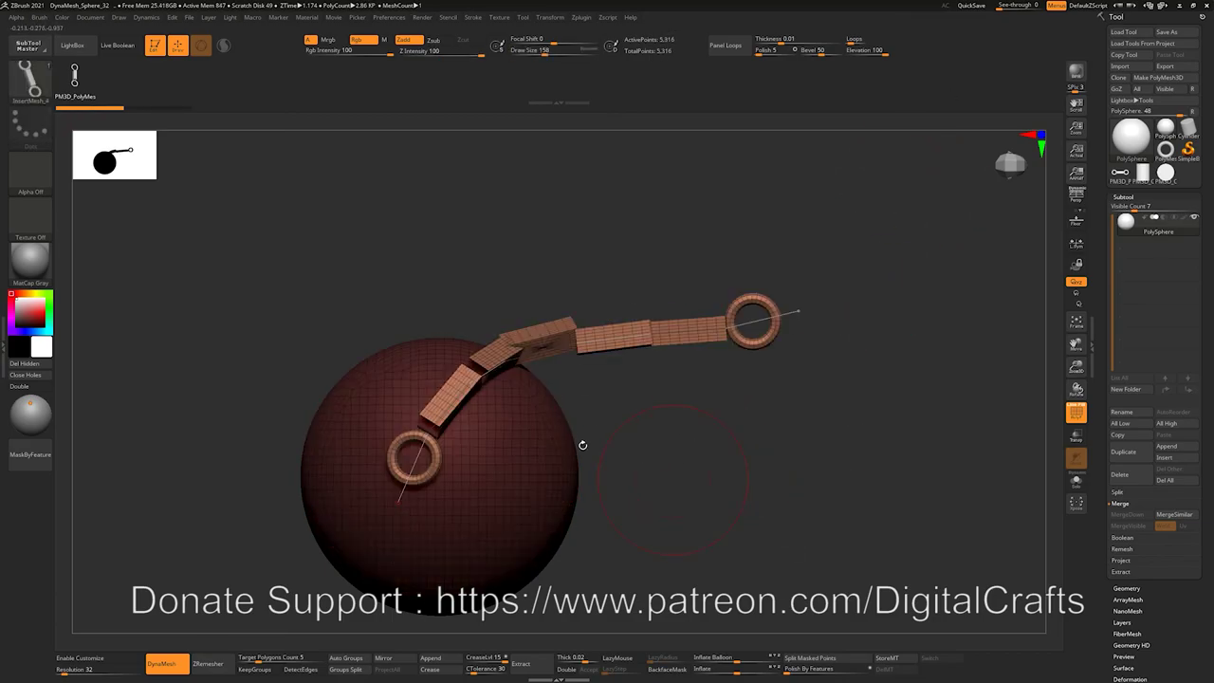
key("ctrl+z")
key("ctrl+z")
key("ctrl+z")
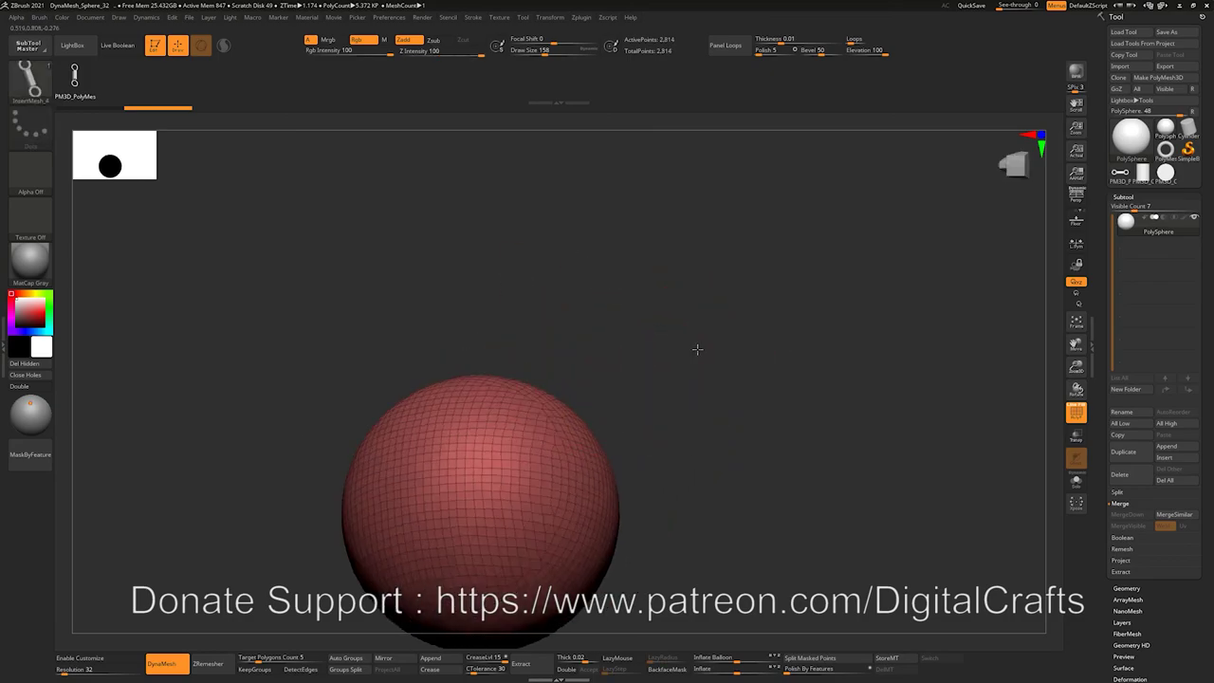
Try another ring-ended curve from the sphere's lower front toward its upper side, and remove it.
left_click(429, 20)
mouse_move(471, 19)
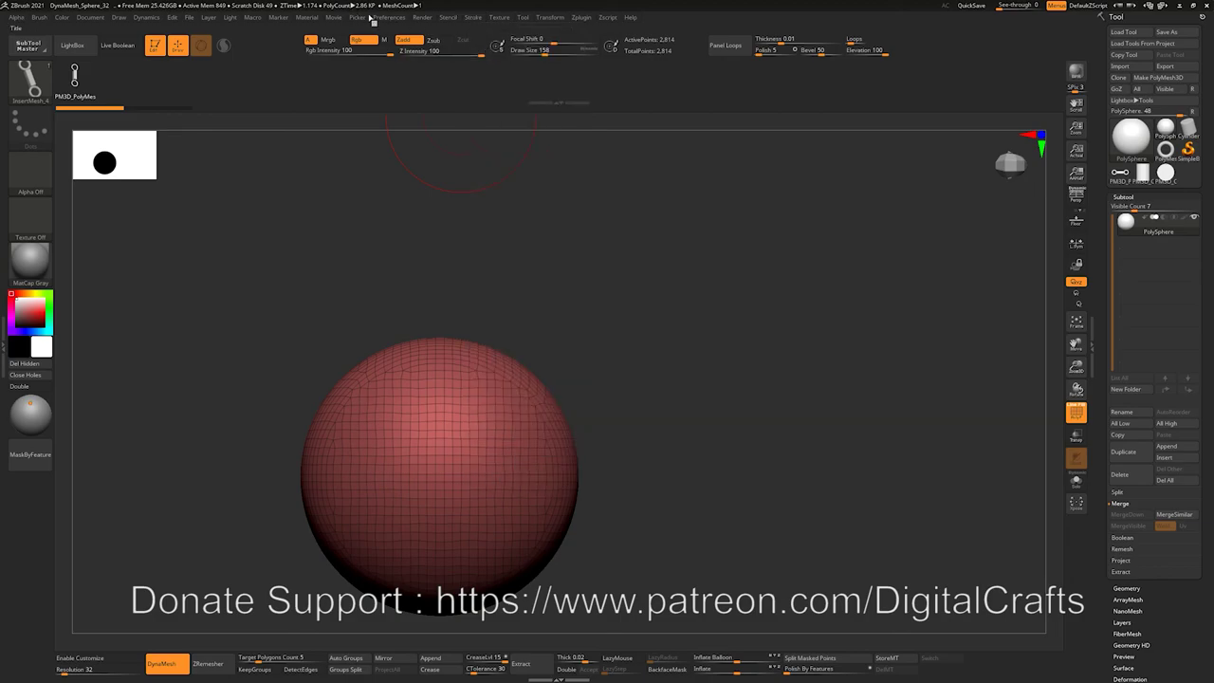
left_click(361, 20)
left_click(388, 83)
left_click_drag(426, 478, 720, 275)
mouse_move(669, 385)
left_mouse_down()
mouse_move(621, 381)
mouse_move(697, 391)
mouse_move(585, 424)
left_mouse_up()
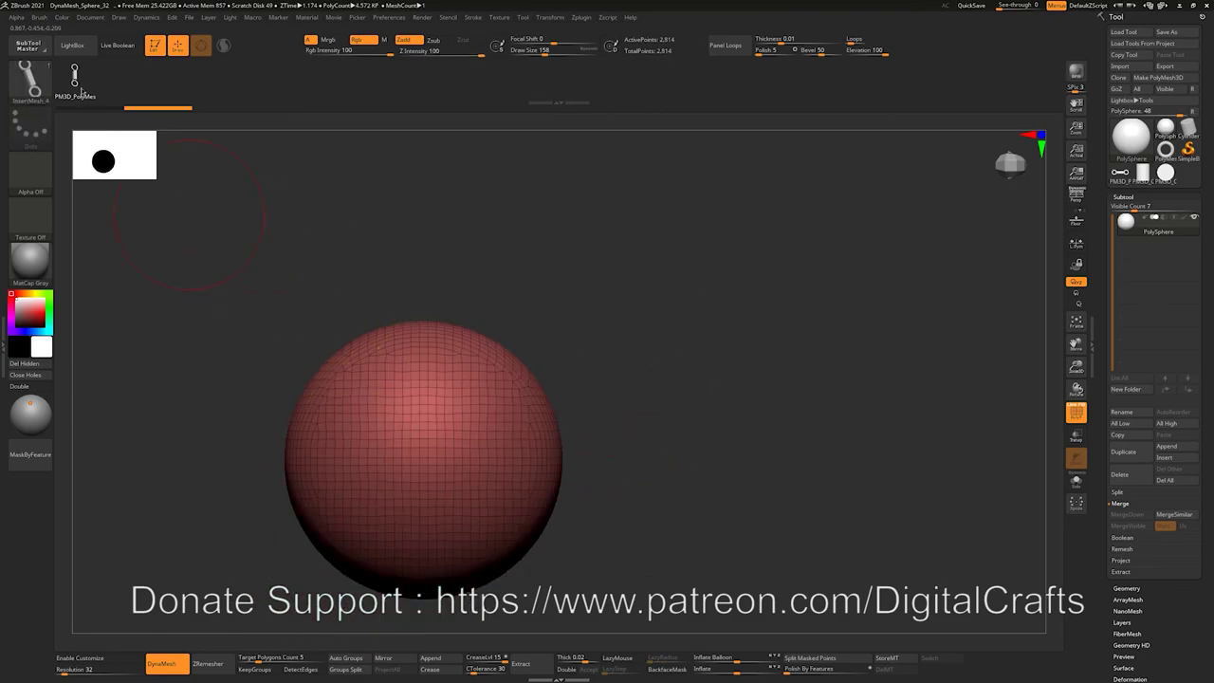
Check the brush modifiers, draw thick ring-ended curves off the sphere to examine the segment joints, and undo them.
left_click(40, 18)
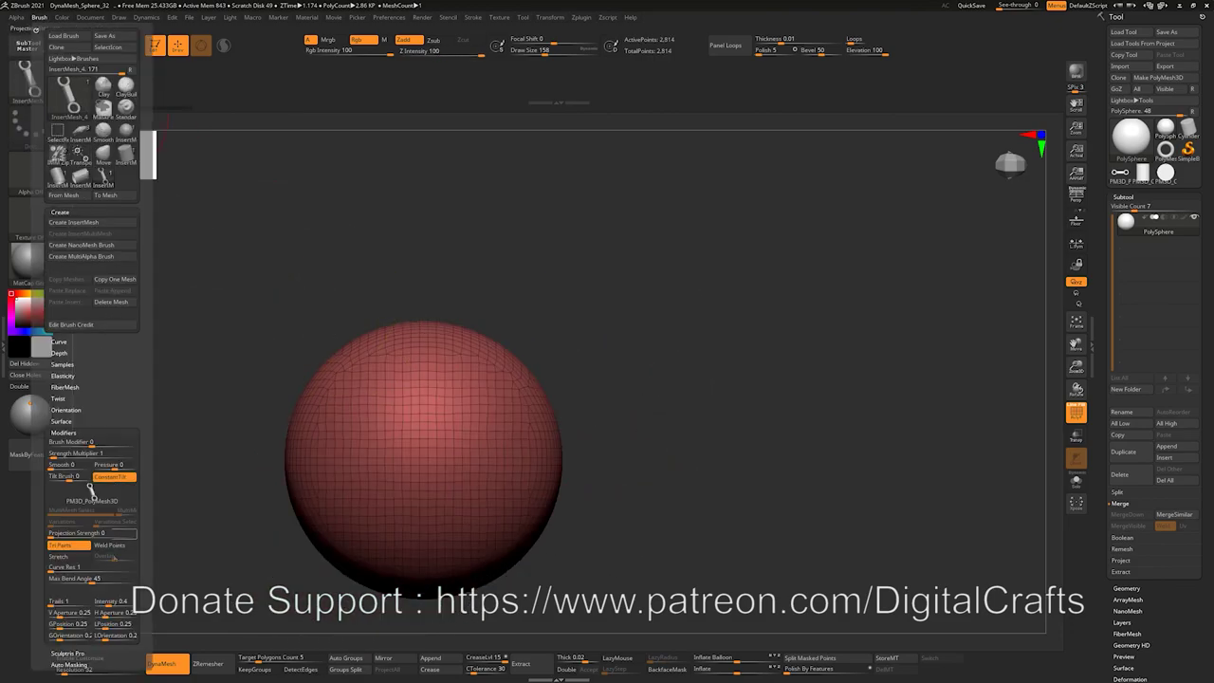
left_click_drag(450, 408, 770, 260)
left_click_drag(722, 391, 682, 408, "alt")
mouse_move(664, 406)
left_mouse_down()
mouse_move(683, 401)
mouse_move(684, 436)
left_mouse_up()
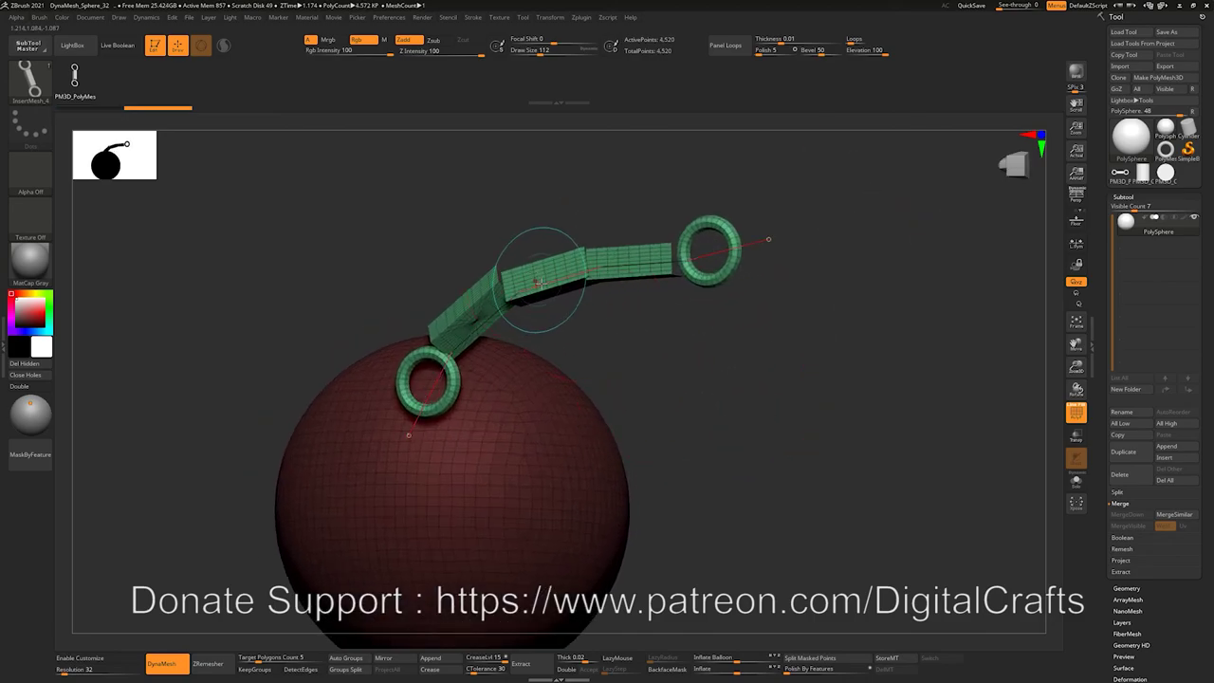
mouse_move(612, 367)
left_mouse_down()
mouse_move(642, 339)
mouse_move(673, 360)
left_mouse_up()
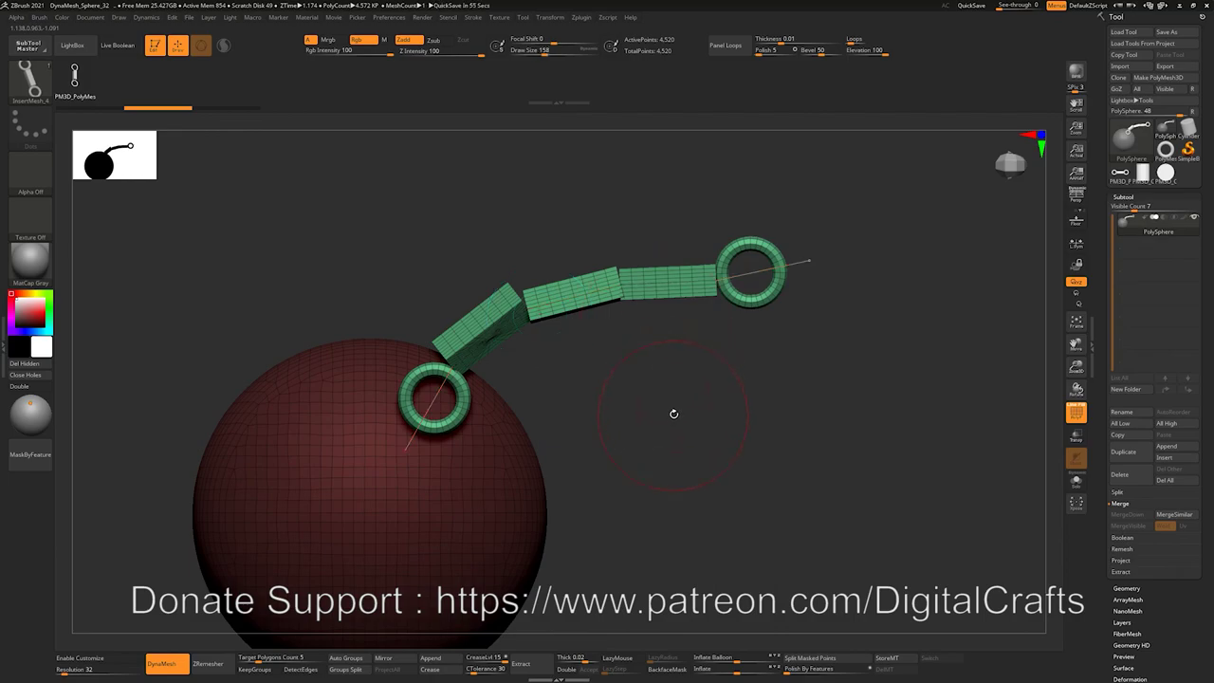
left_click_drag(673, 415, 695, 454, "alt")
left_click_drag(538, 353, 552, 541)
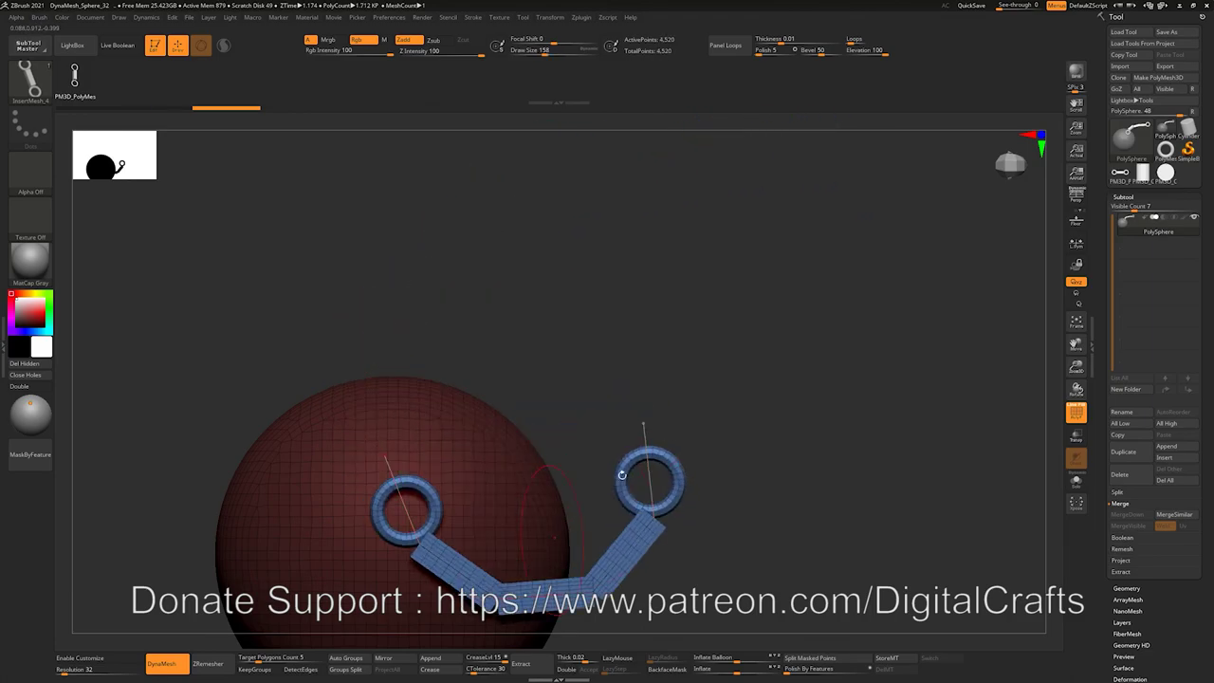
key("ctrl+z")
key("ctrl+z")
key("ctrl+z")
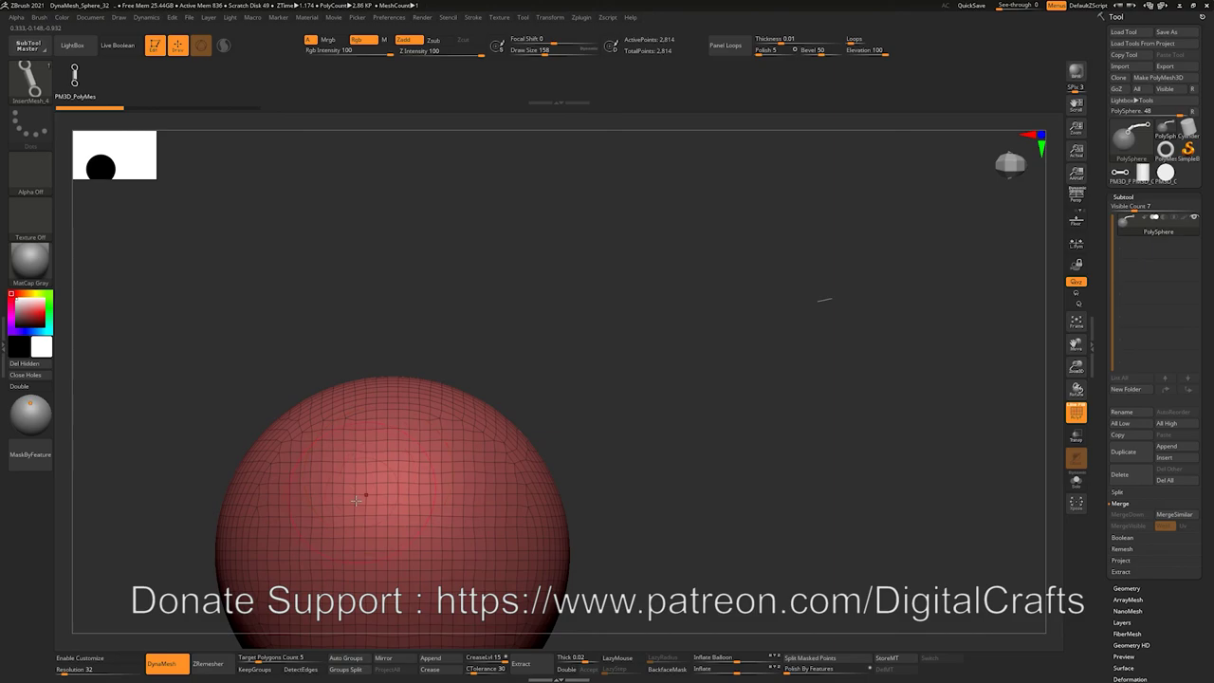
Draw more ring-ended test curves across the sphere, view them from other angles, and undo back to the plain sphere.
left_click(816, 354)
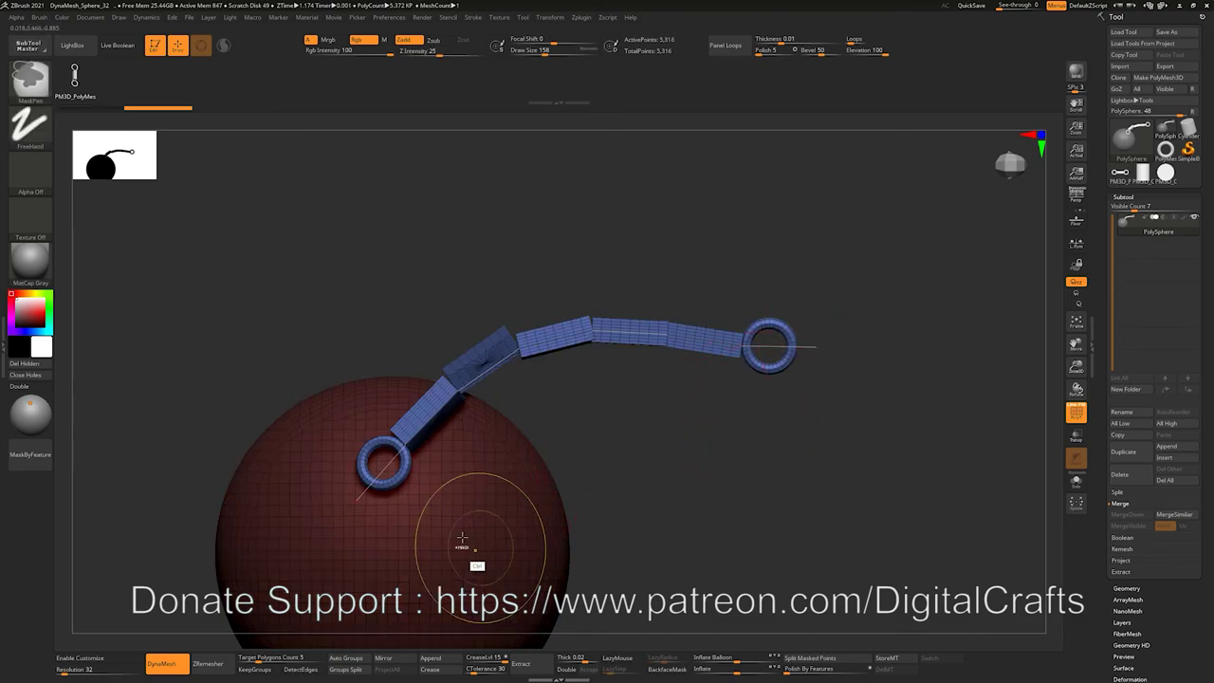
key("ctrl+z")
left_click_drag(364, 471, 887, 463)
left_click_drag(943, 551, 691, 515)
left_click_drag(296, 442, 285, 408)
mouse_move(620, 277)
left_mouse_down("shift")
mouse_move(691, 284)
mouse_move(718, 305)
mouse_move(843, 300)
left_mouse_up("shift")
key("ctrl+z")
key("ctrl+z")
left_click_drag(629, 358, 797, 313, "alt")
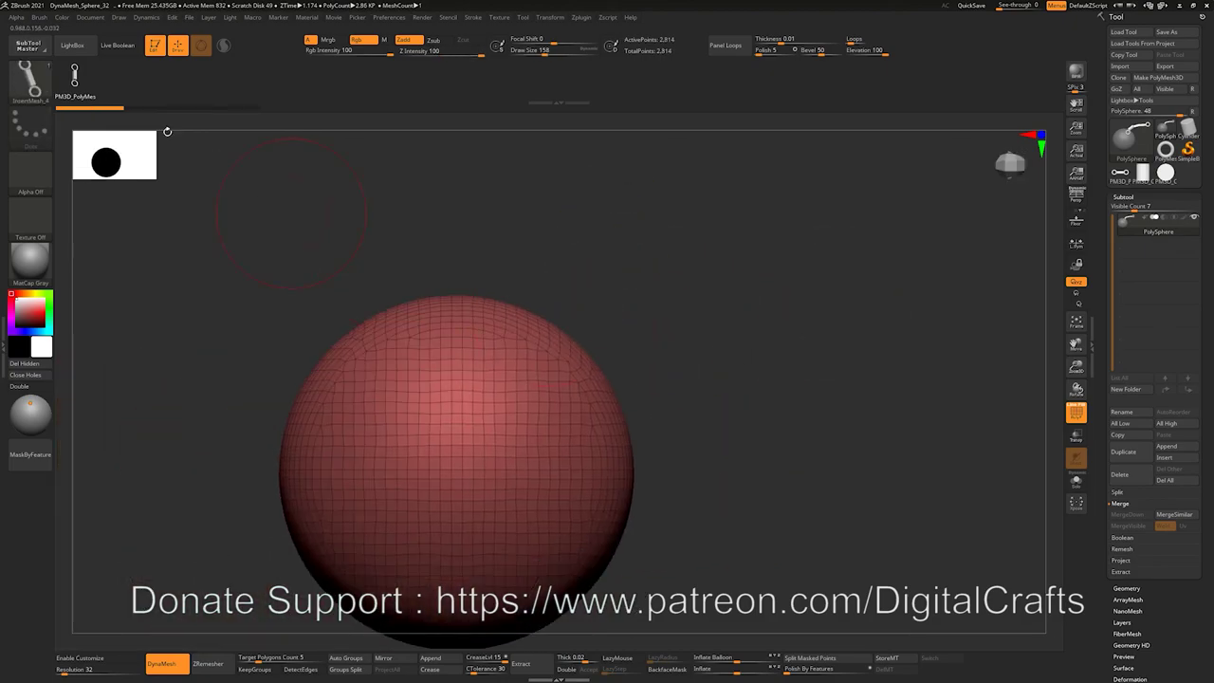
Turn on Weld Points in the ring-ended brush's modifiers, with Tri Parts on.
left_click(39, 17)
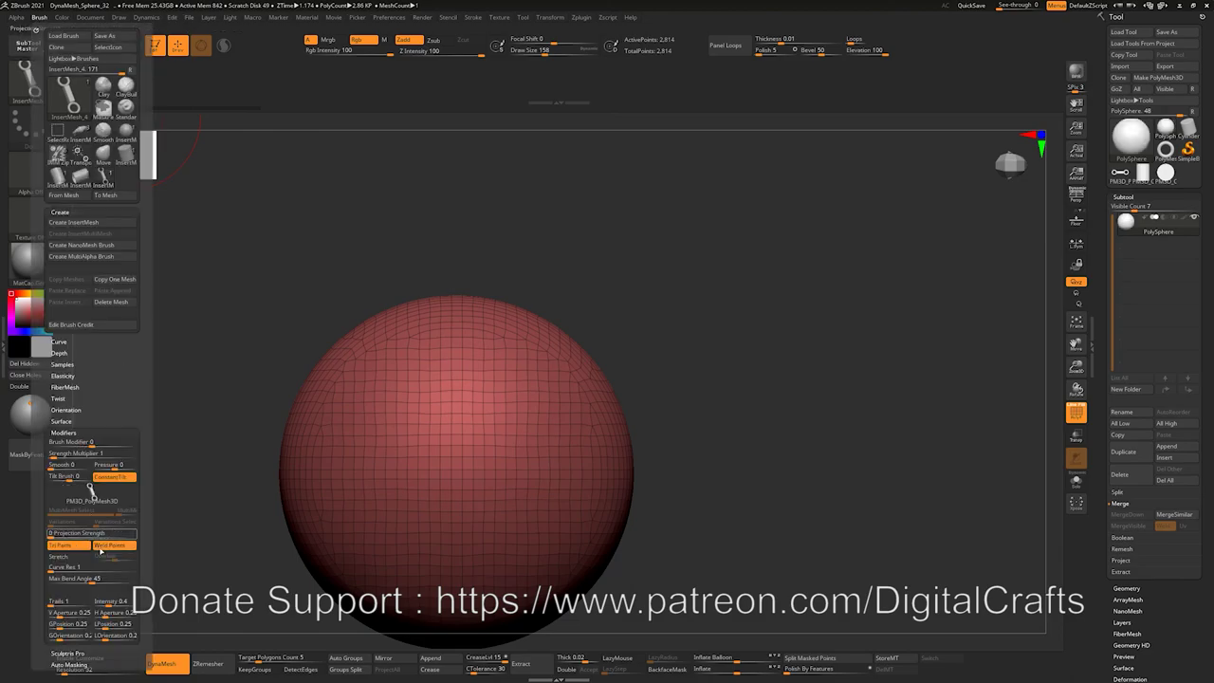